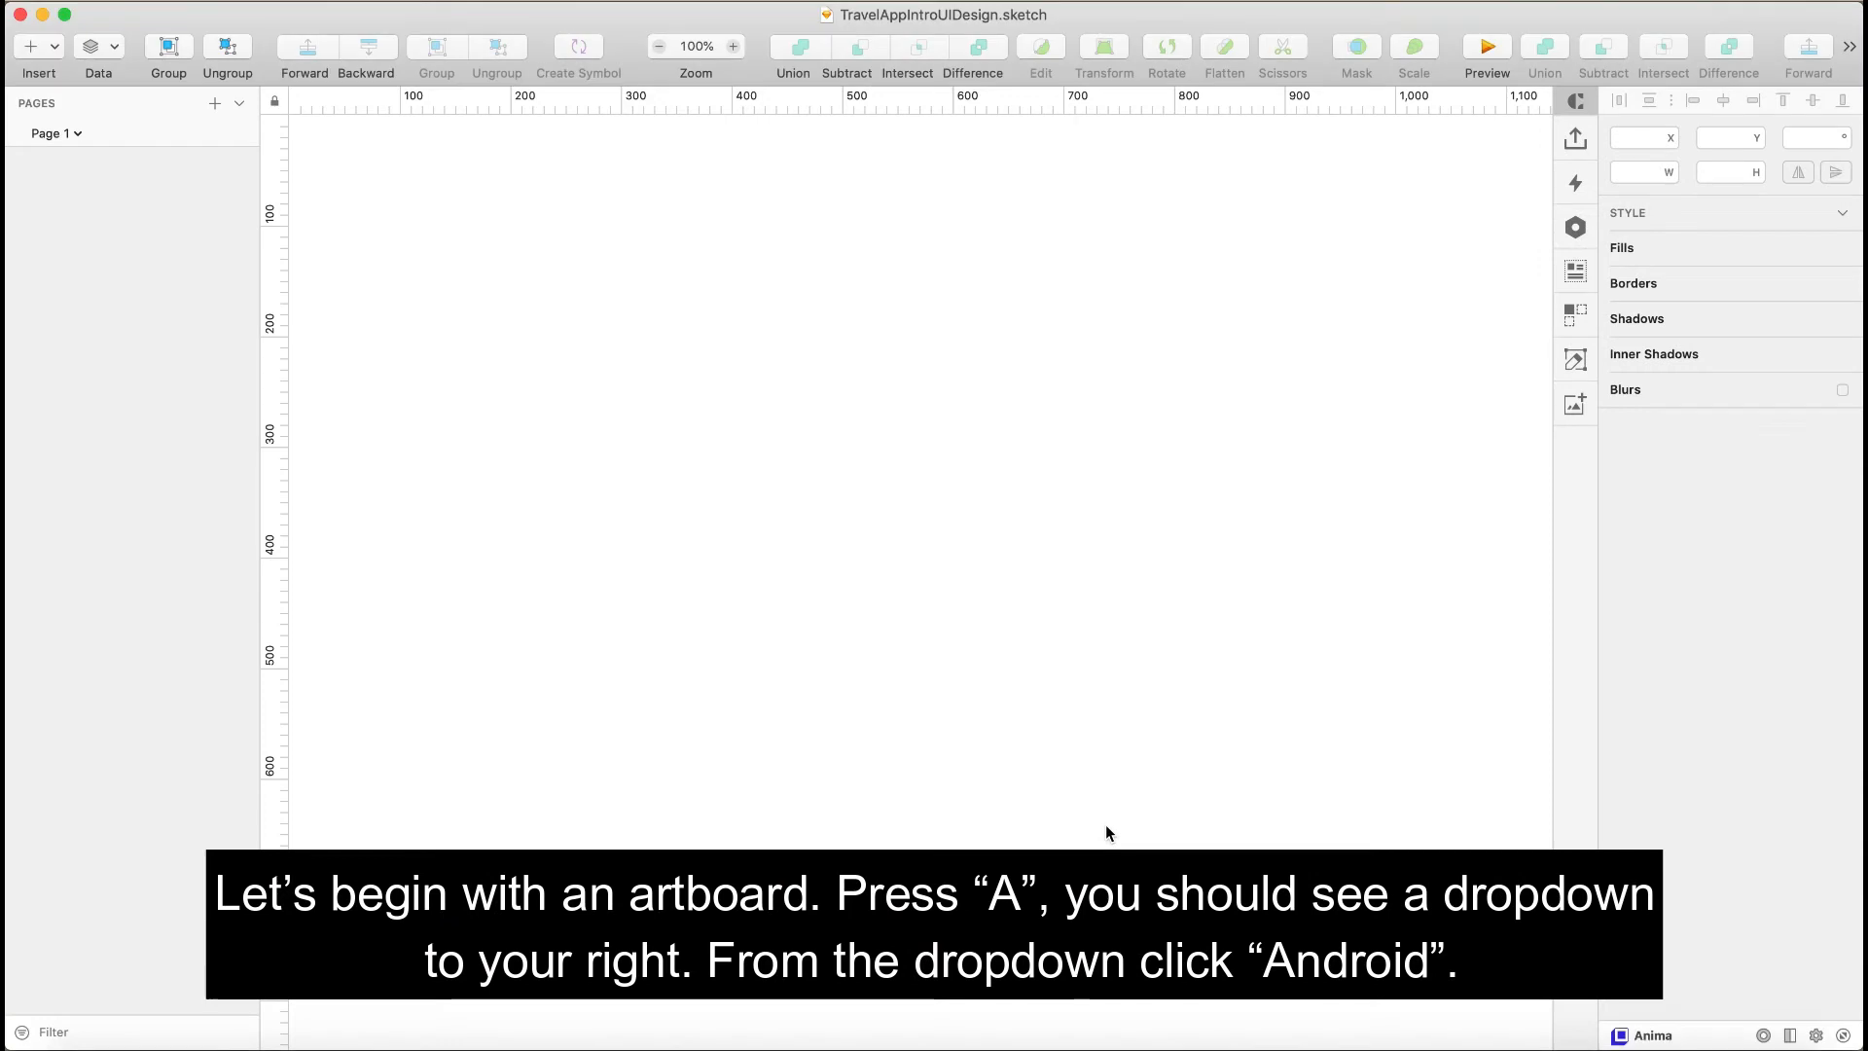
- Add a 360×640 artboard using the Android preset
key("a")
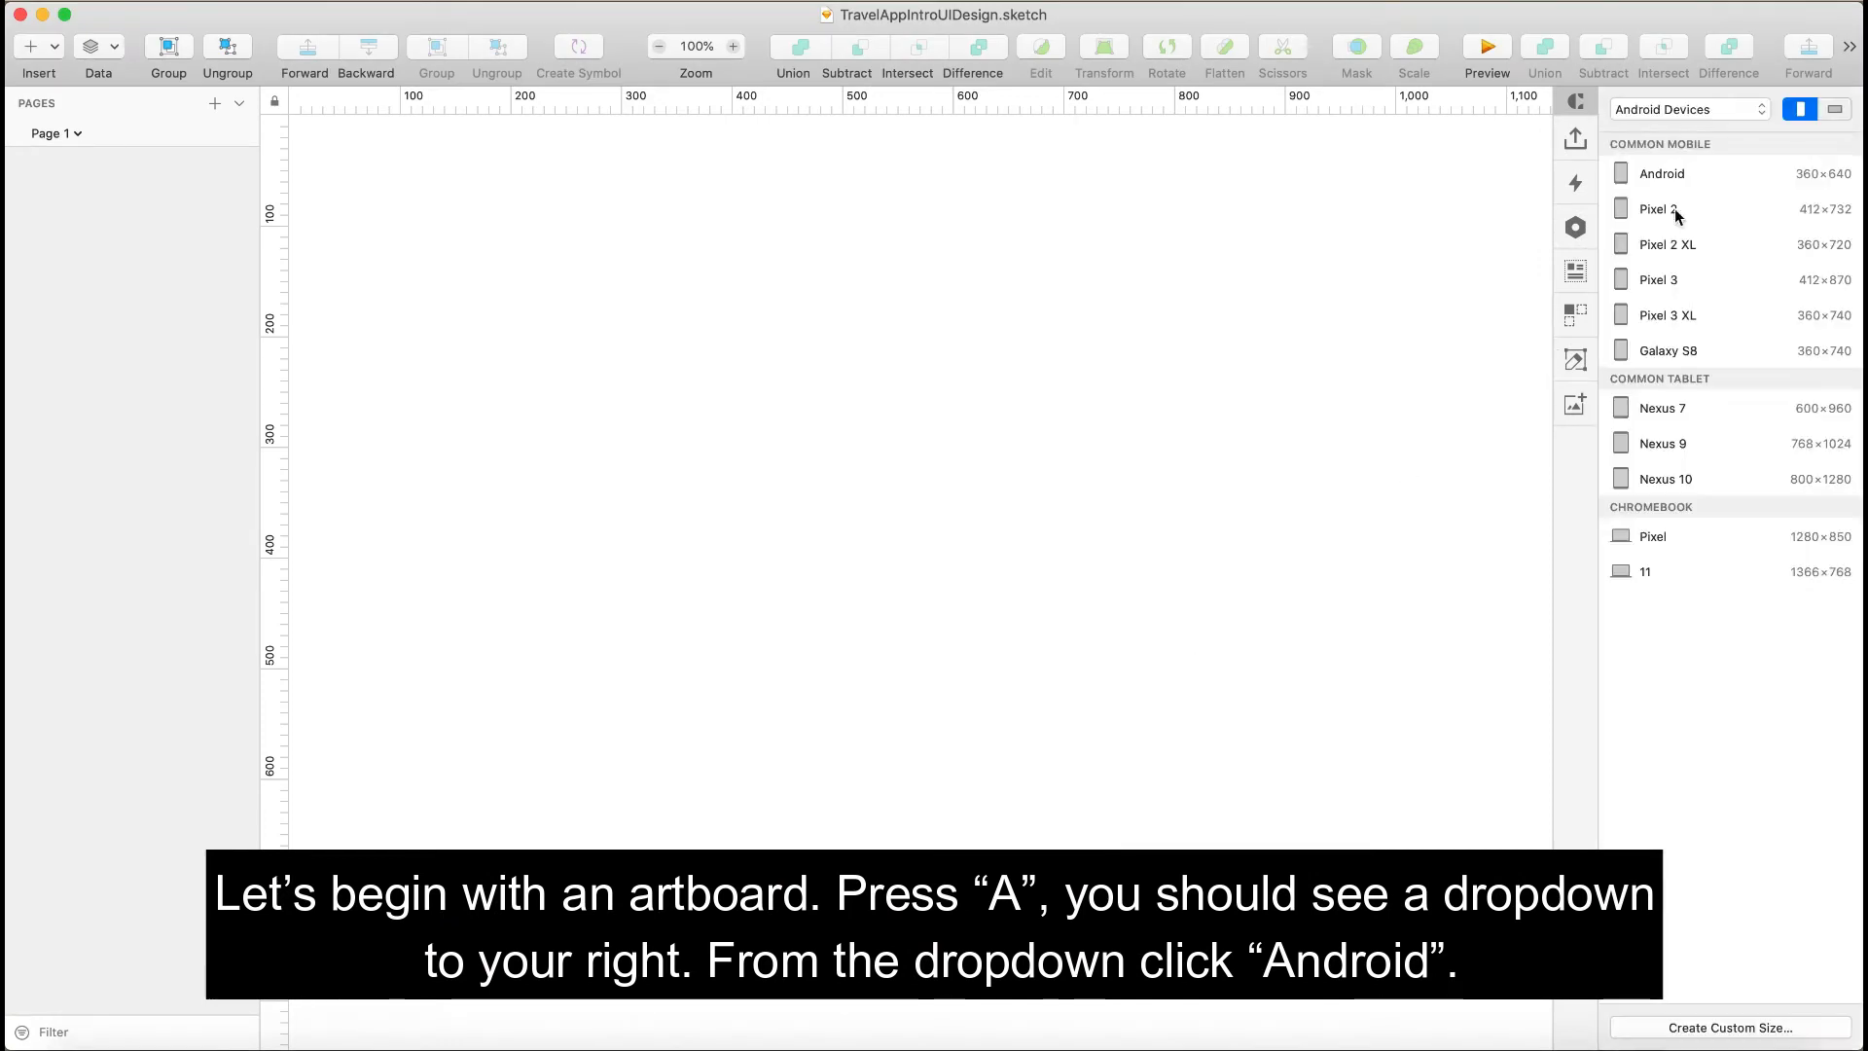
left_click(1662, 174)
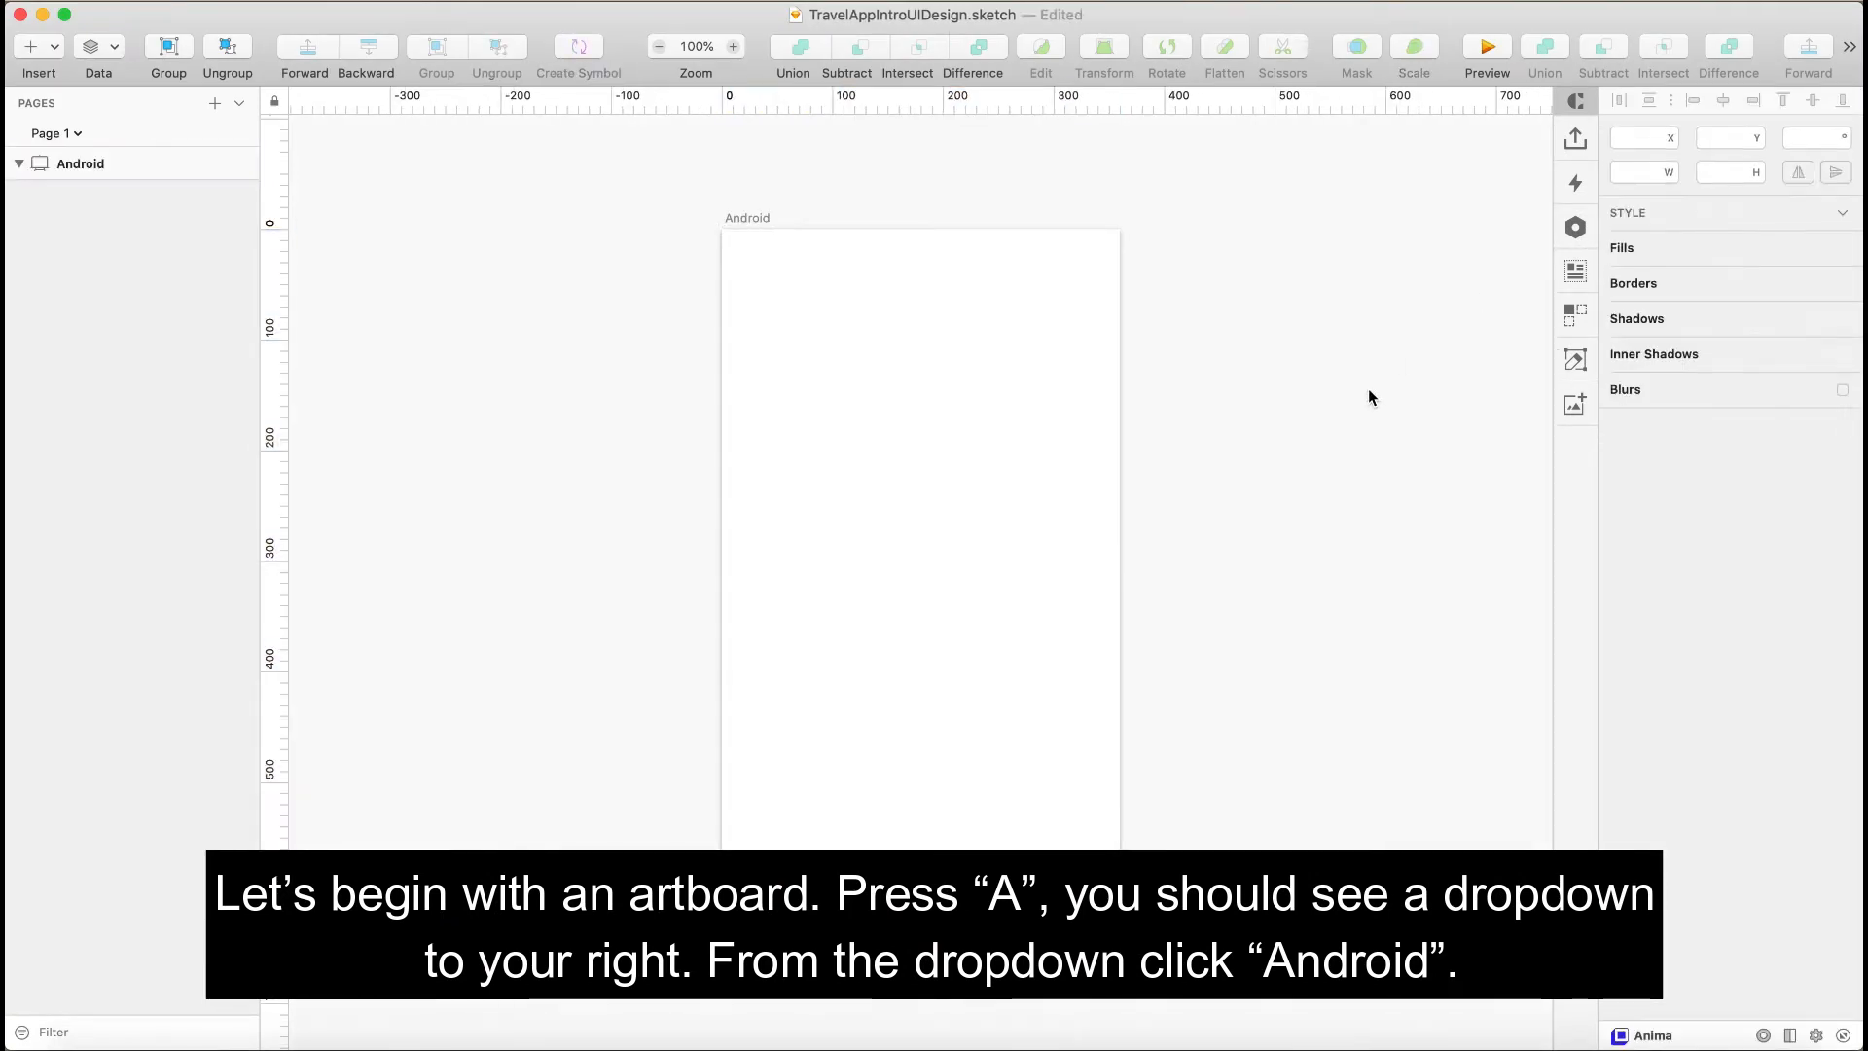
- Draw a borderless 360 × 400 rectangle across the full width of the Android artboard, starting at its top edge
key("r")
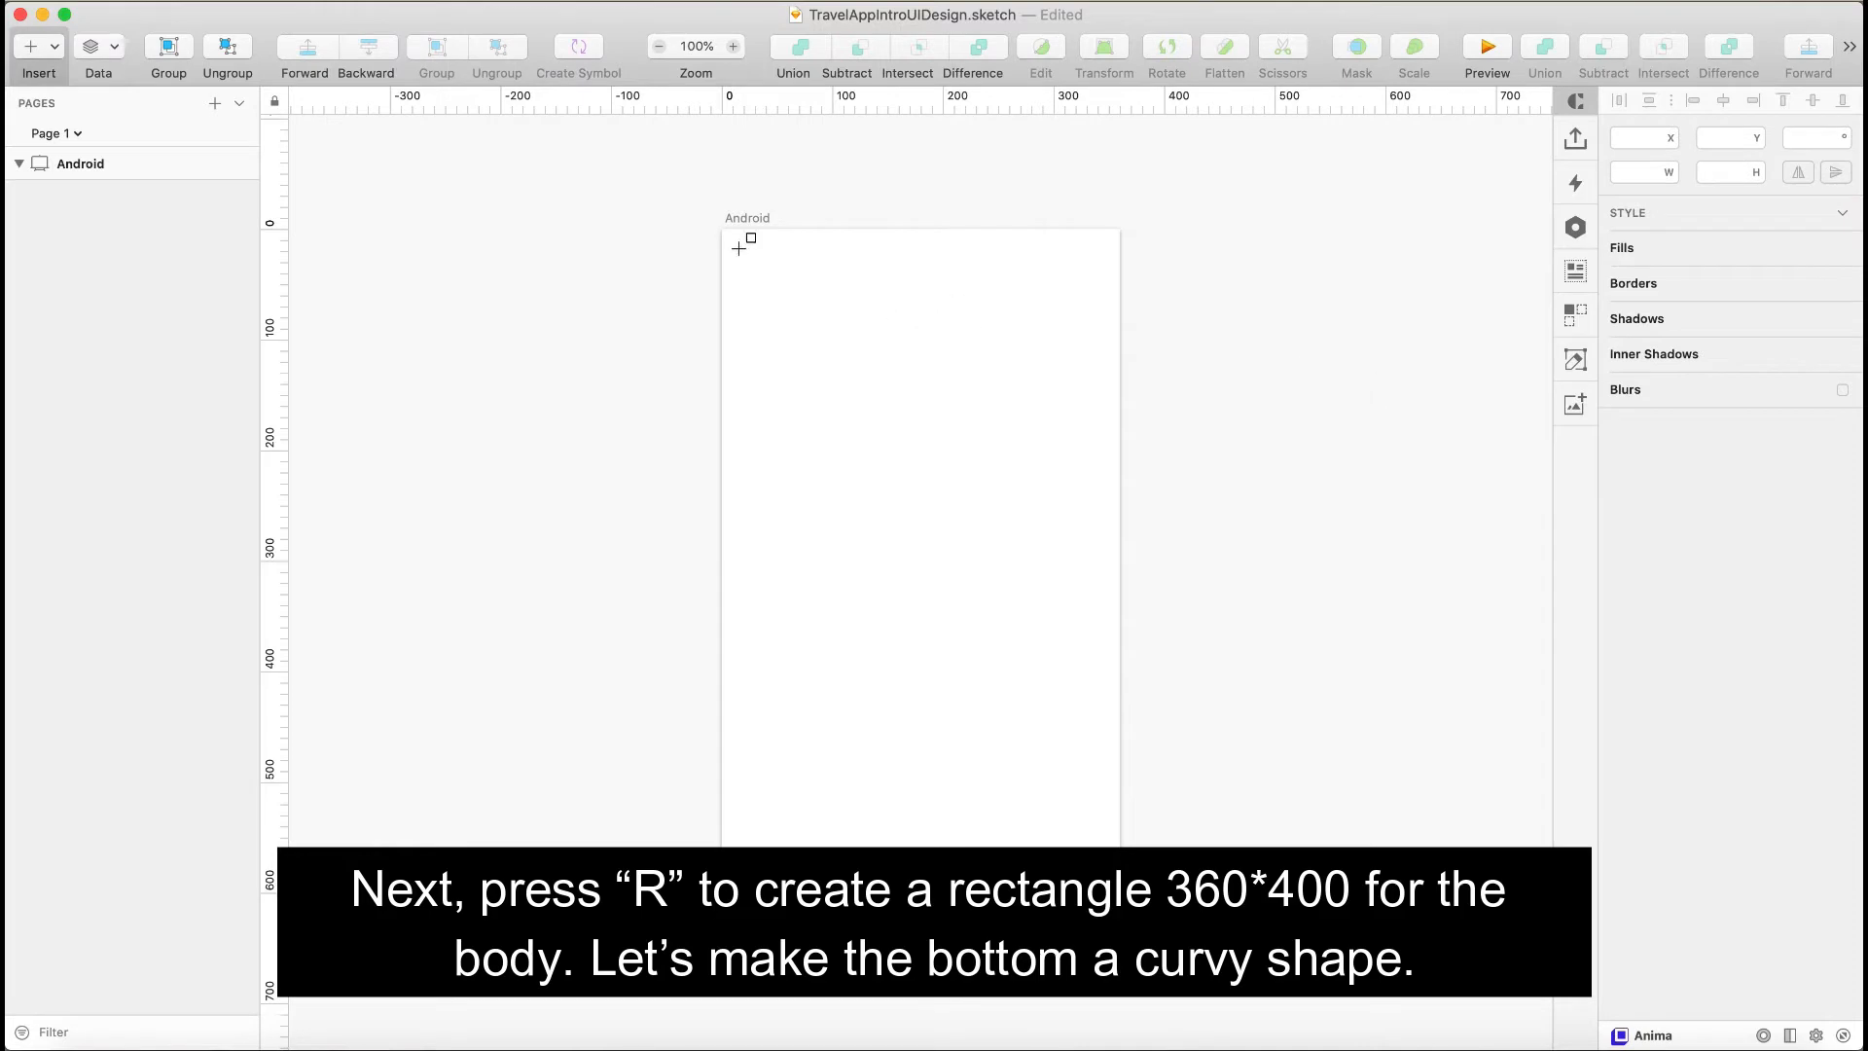
left_click_drag(721, 229, 1117, 613)
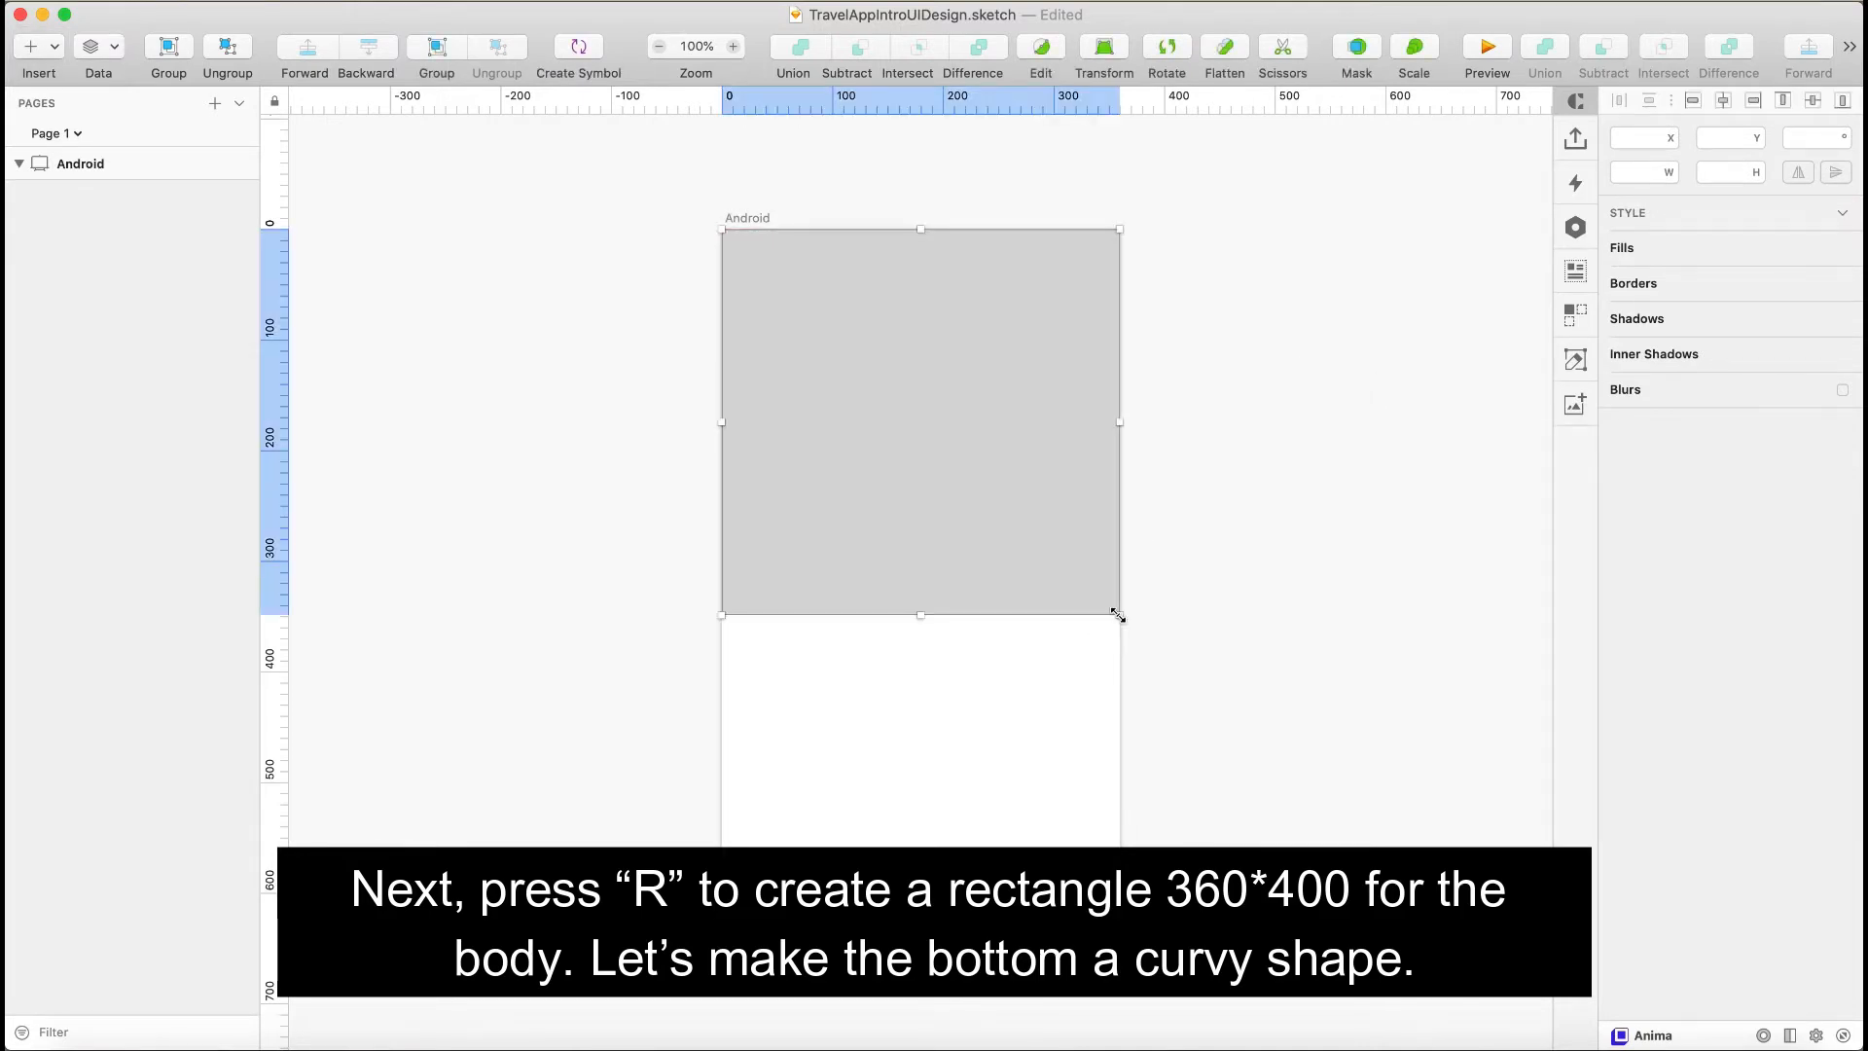
left_click(1723, 165)
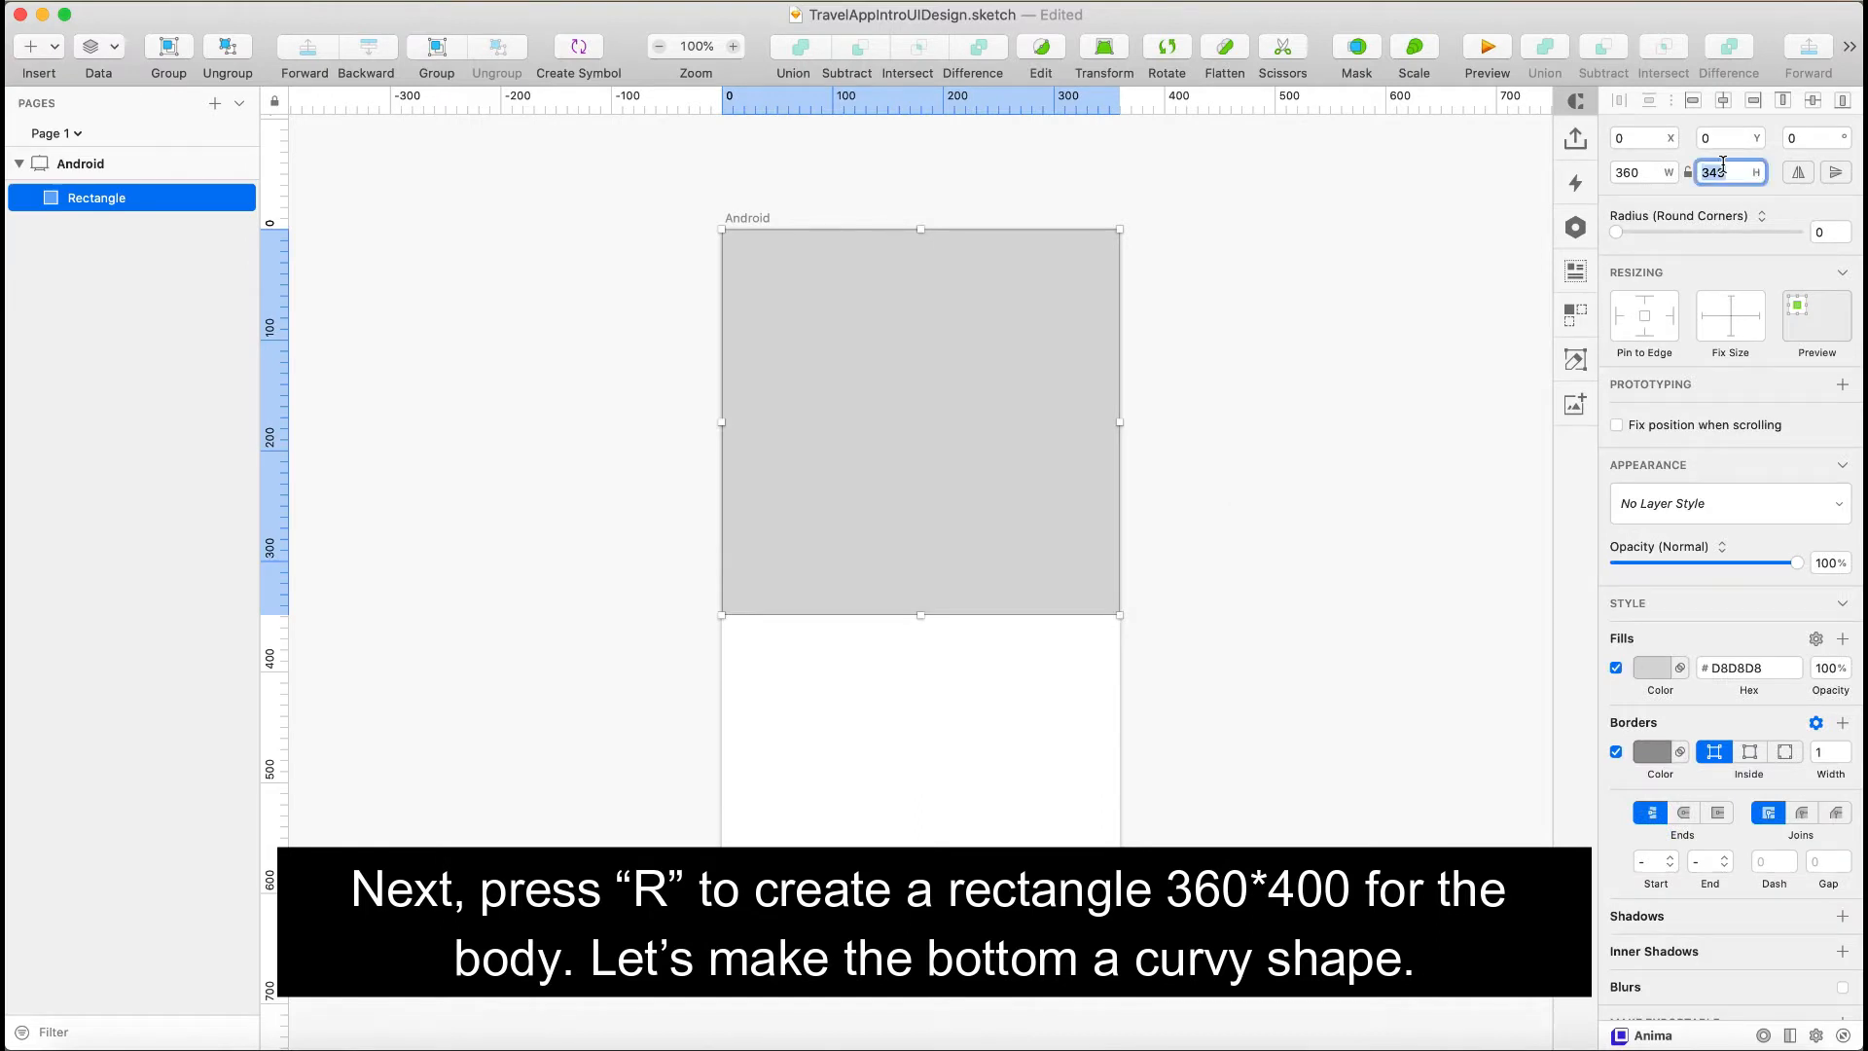
type("400")
key("Tab")
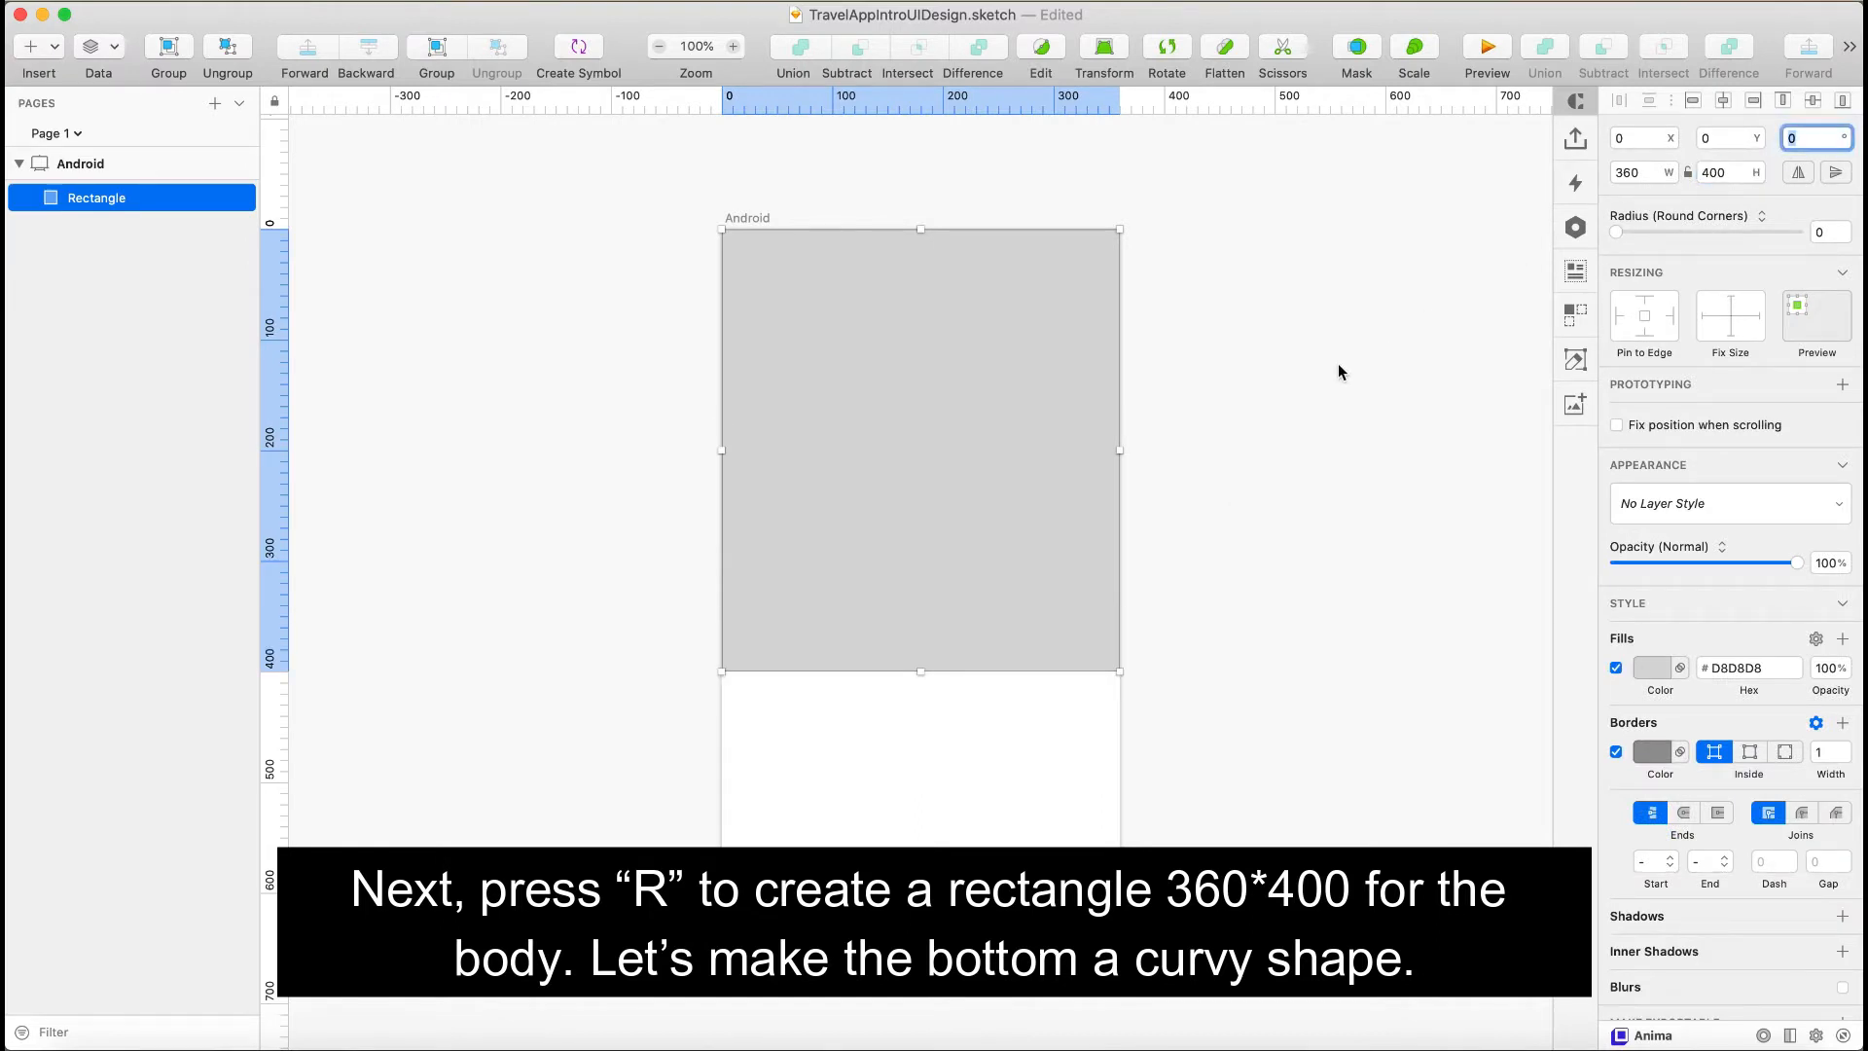
left_click(1616, 752)
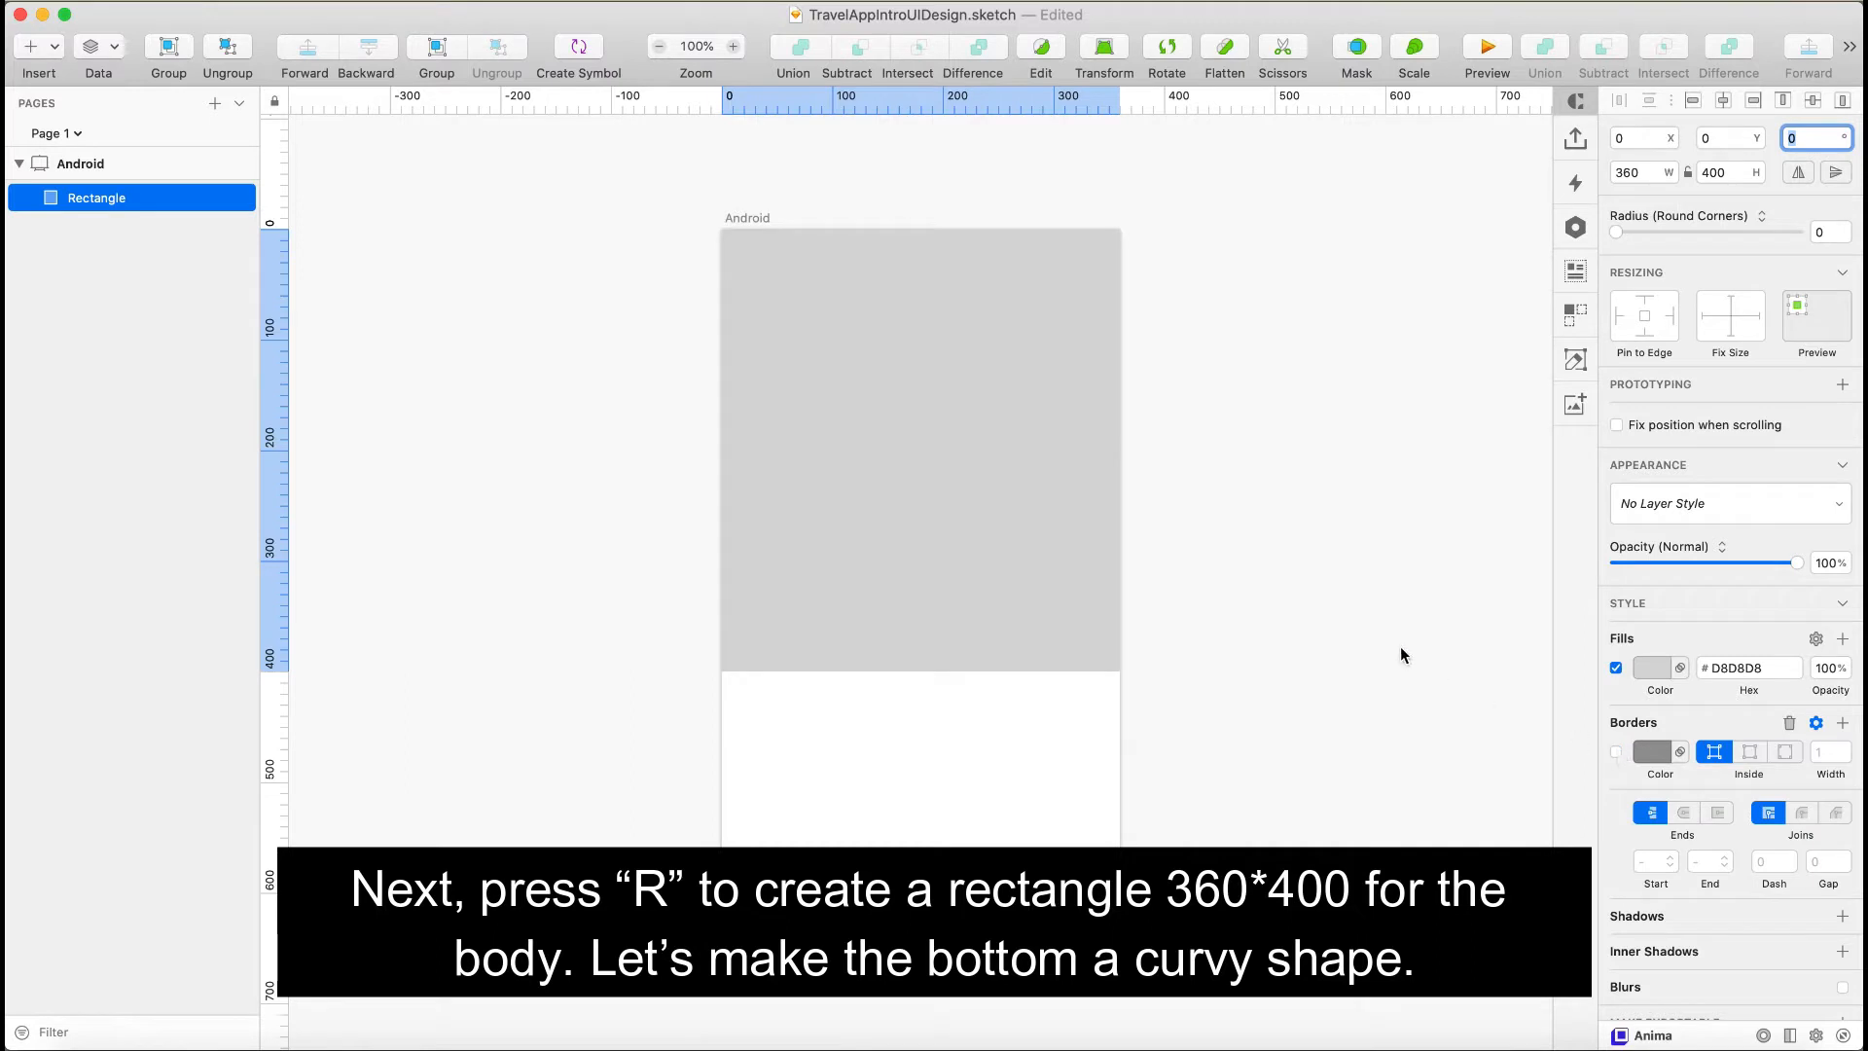
- Curve the rectangle's bottom edge by adding a midpoint, moving it down to Y 420 and making it a smooth point
double_click(984, 571)
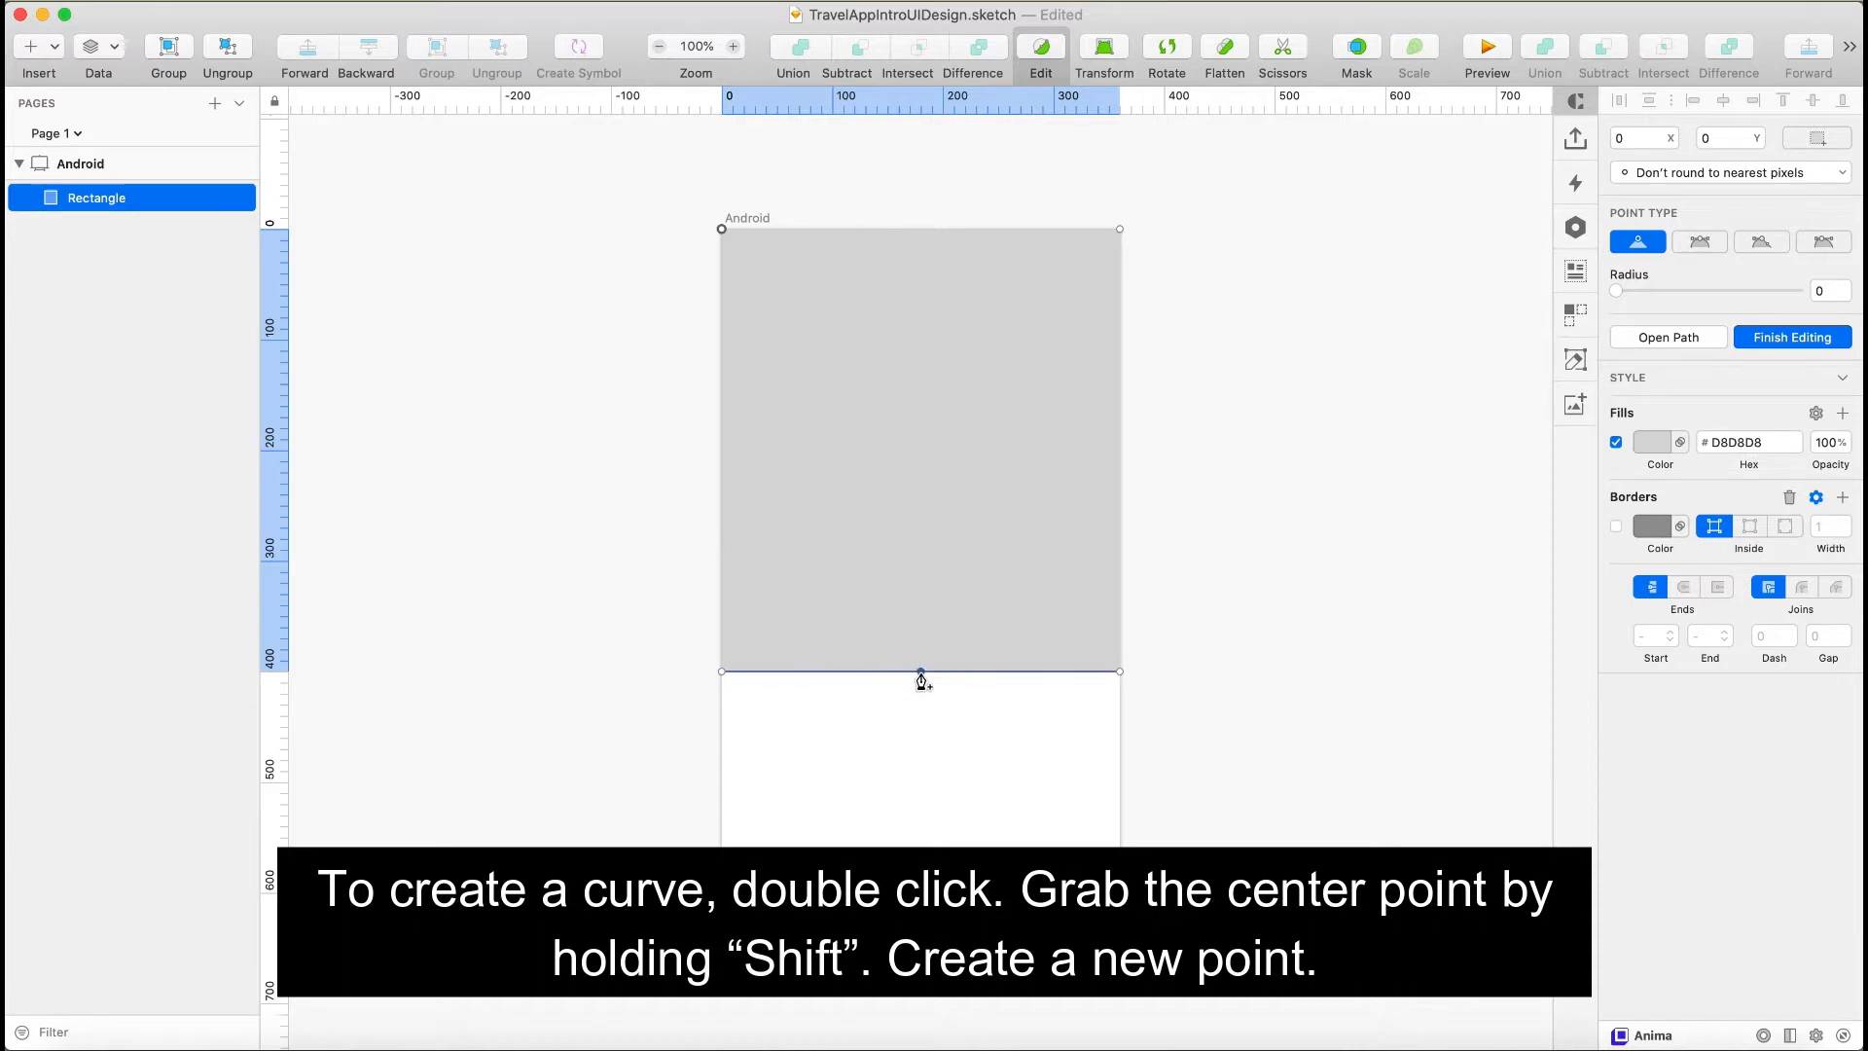
left_click(921, 675)
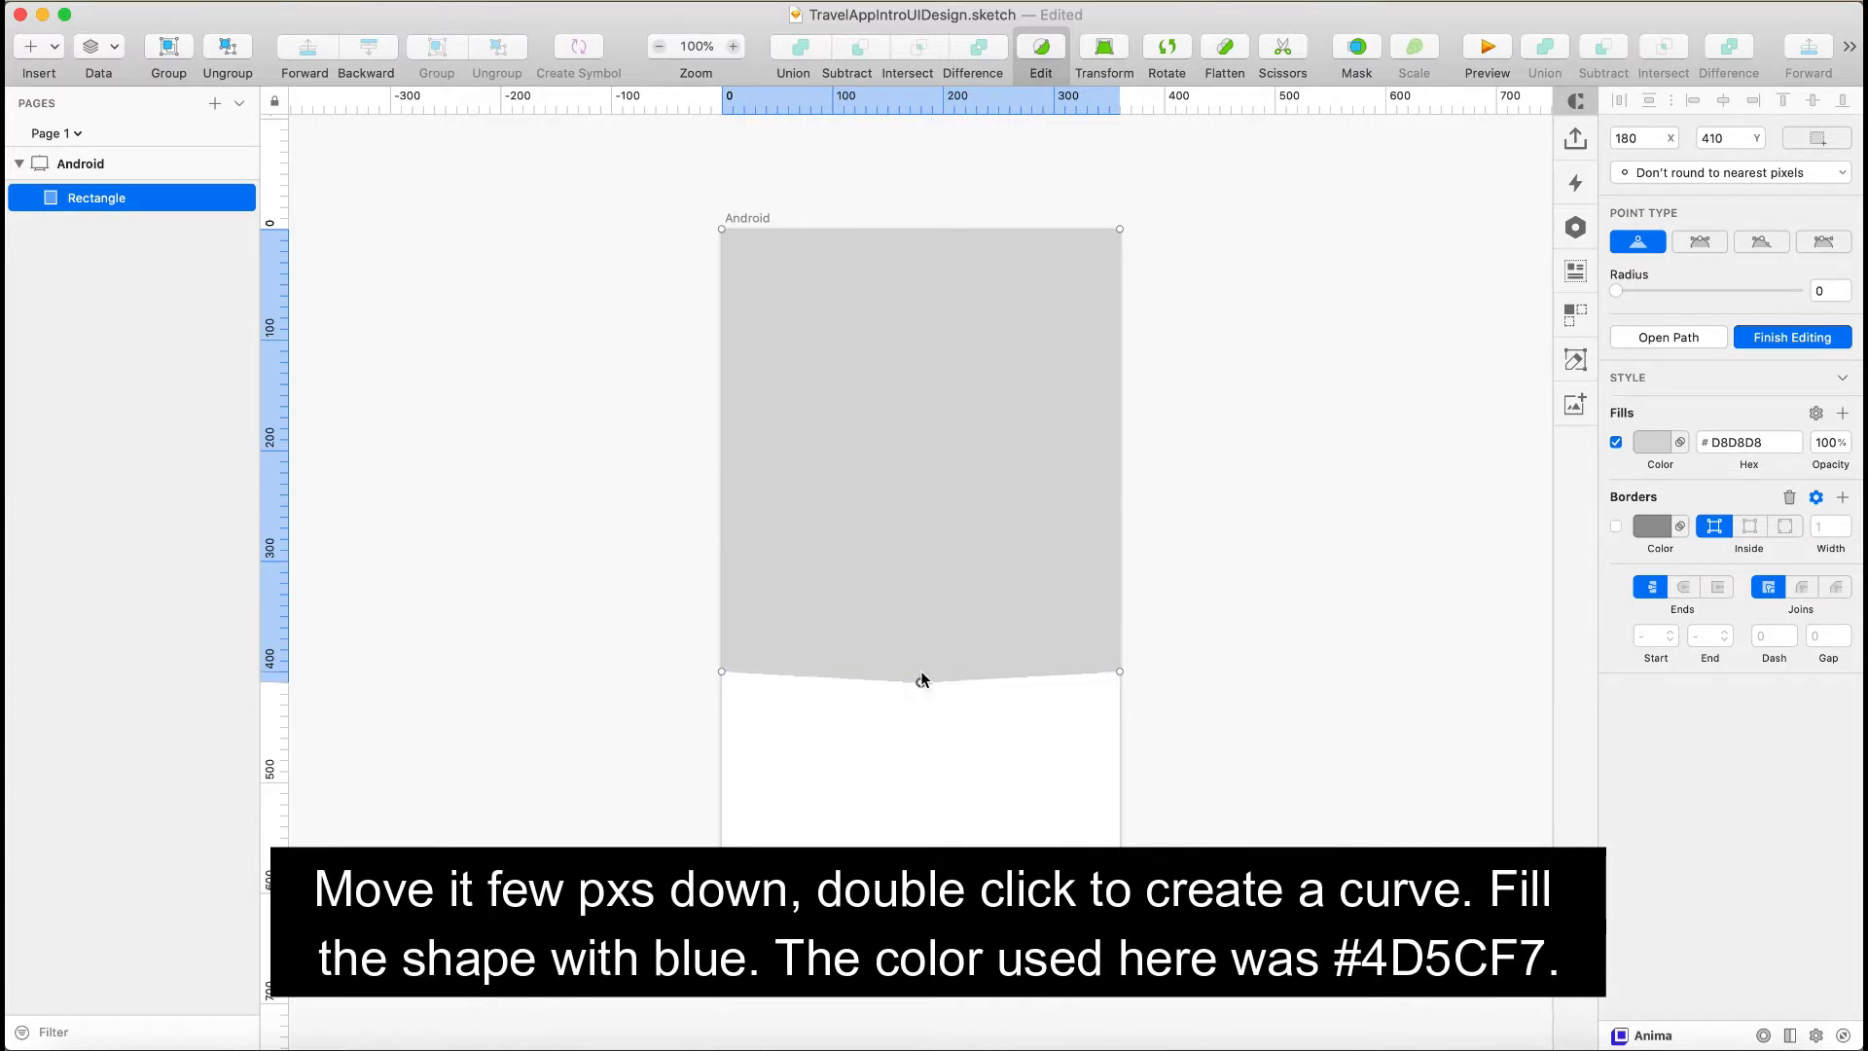
key("shift+Down")
key("shift+Down")
double_click(922, 693)
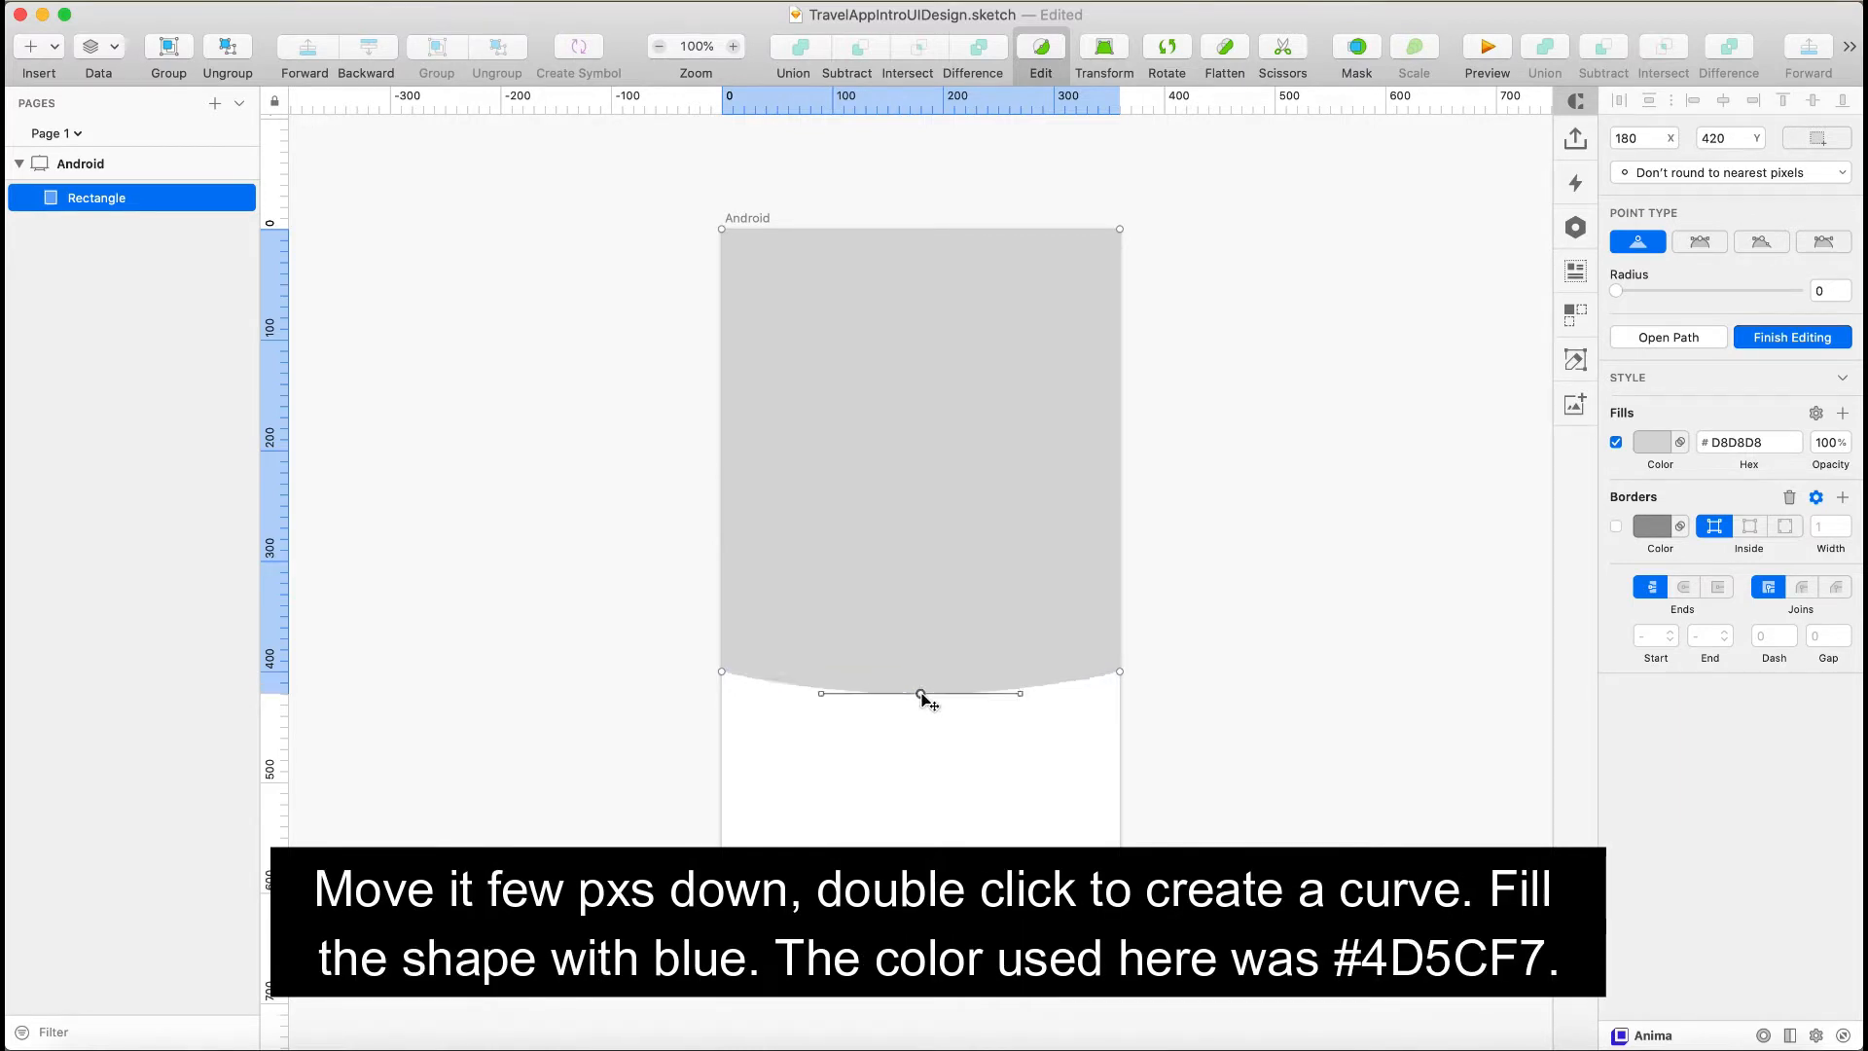
key("Escape")
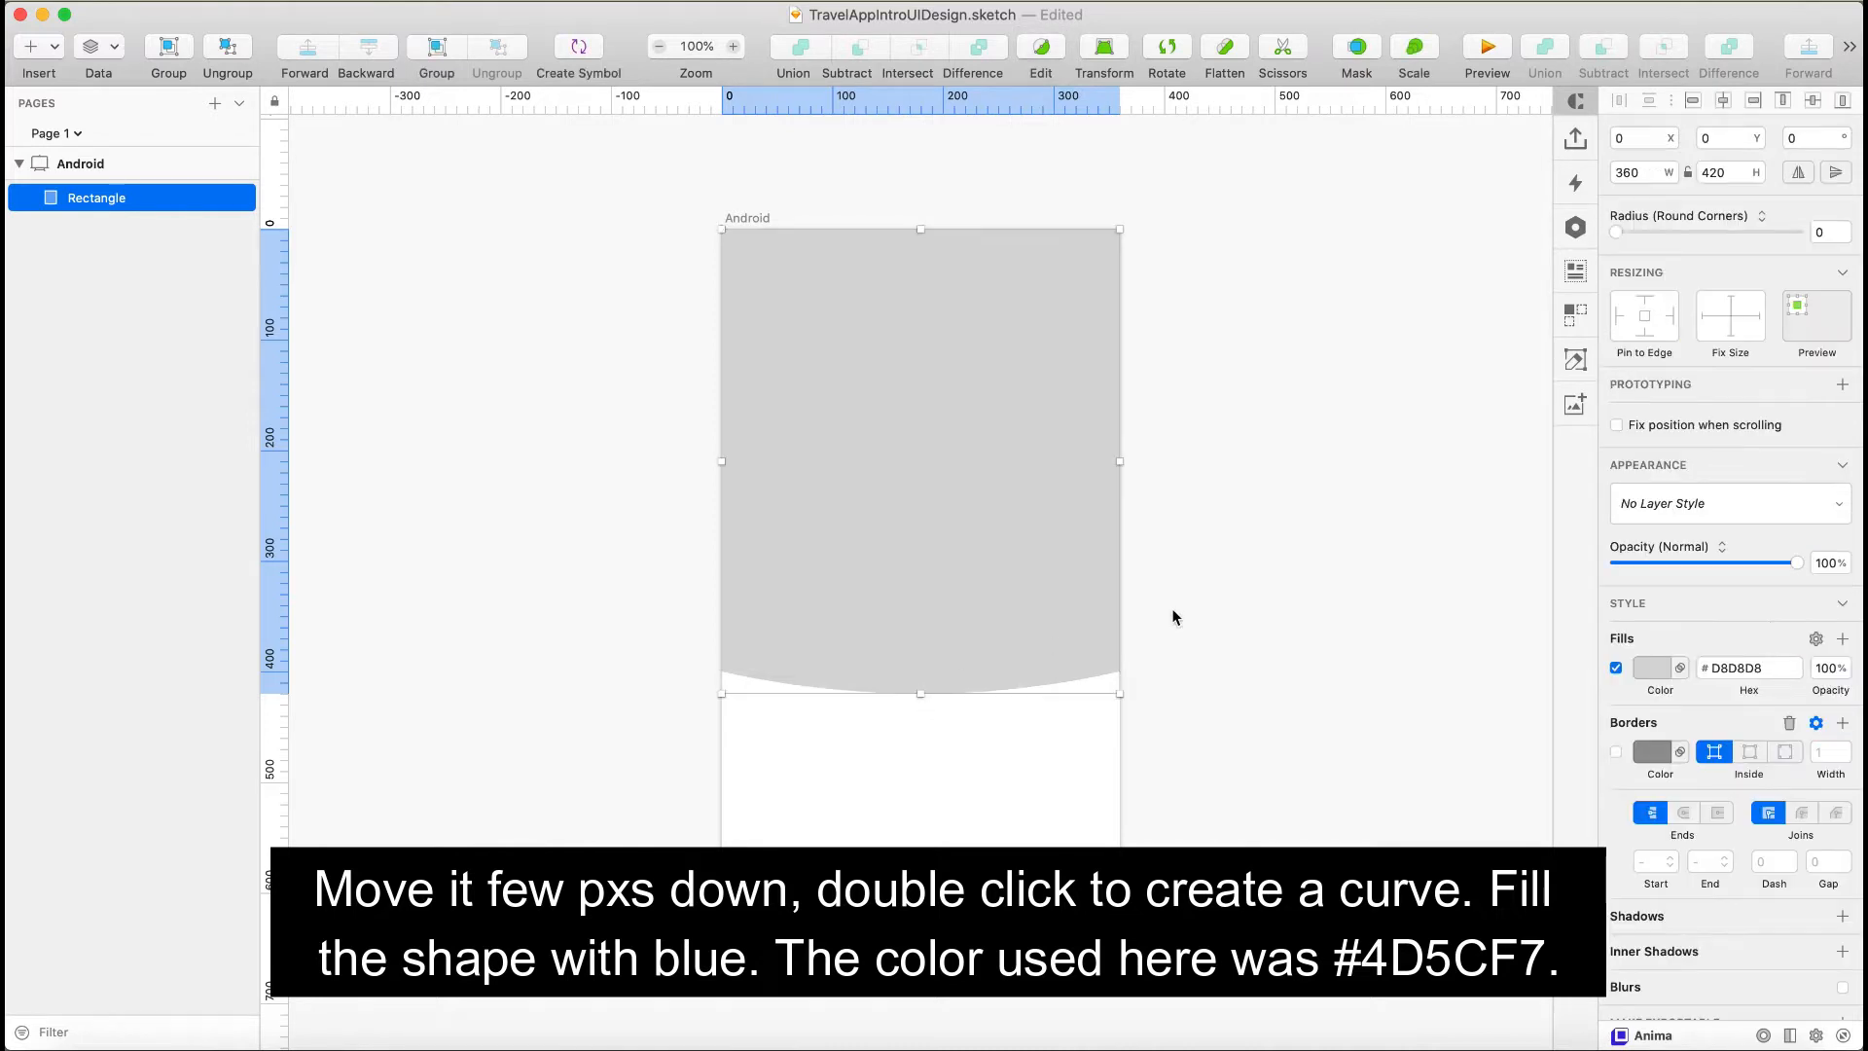
- Fill the curved rectangle with blue #4D5CF7
left_click(1651, 667)
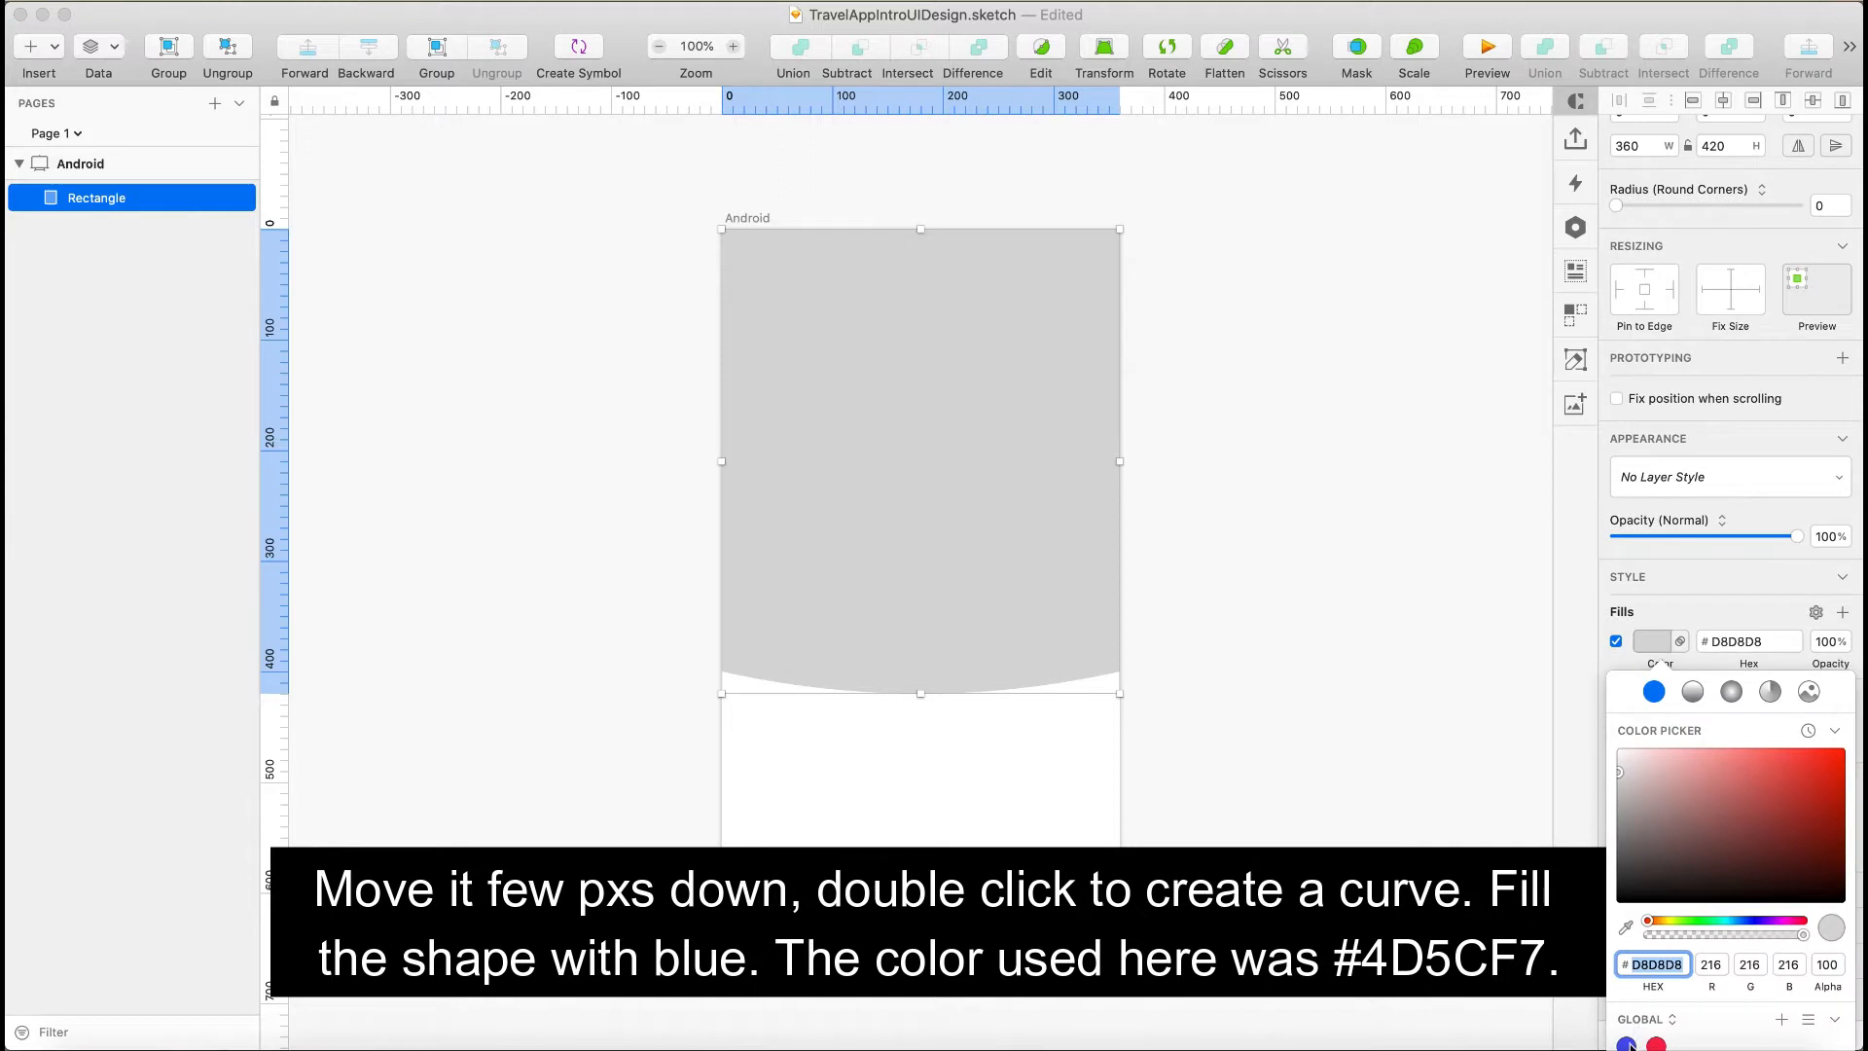
type("4D5CF7")
key("Return")
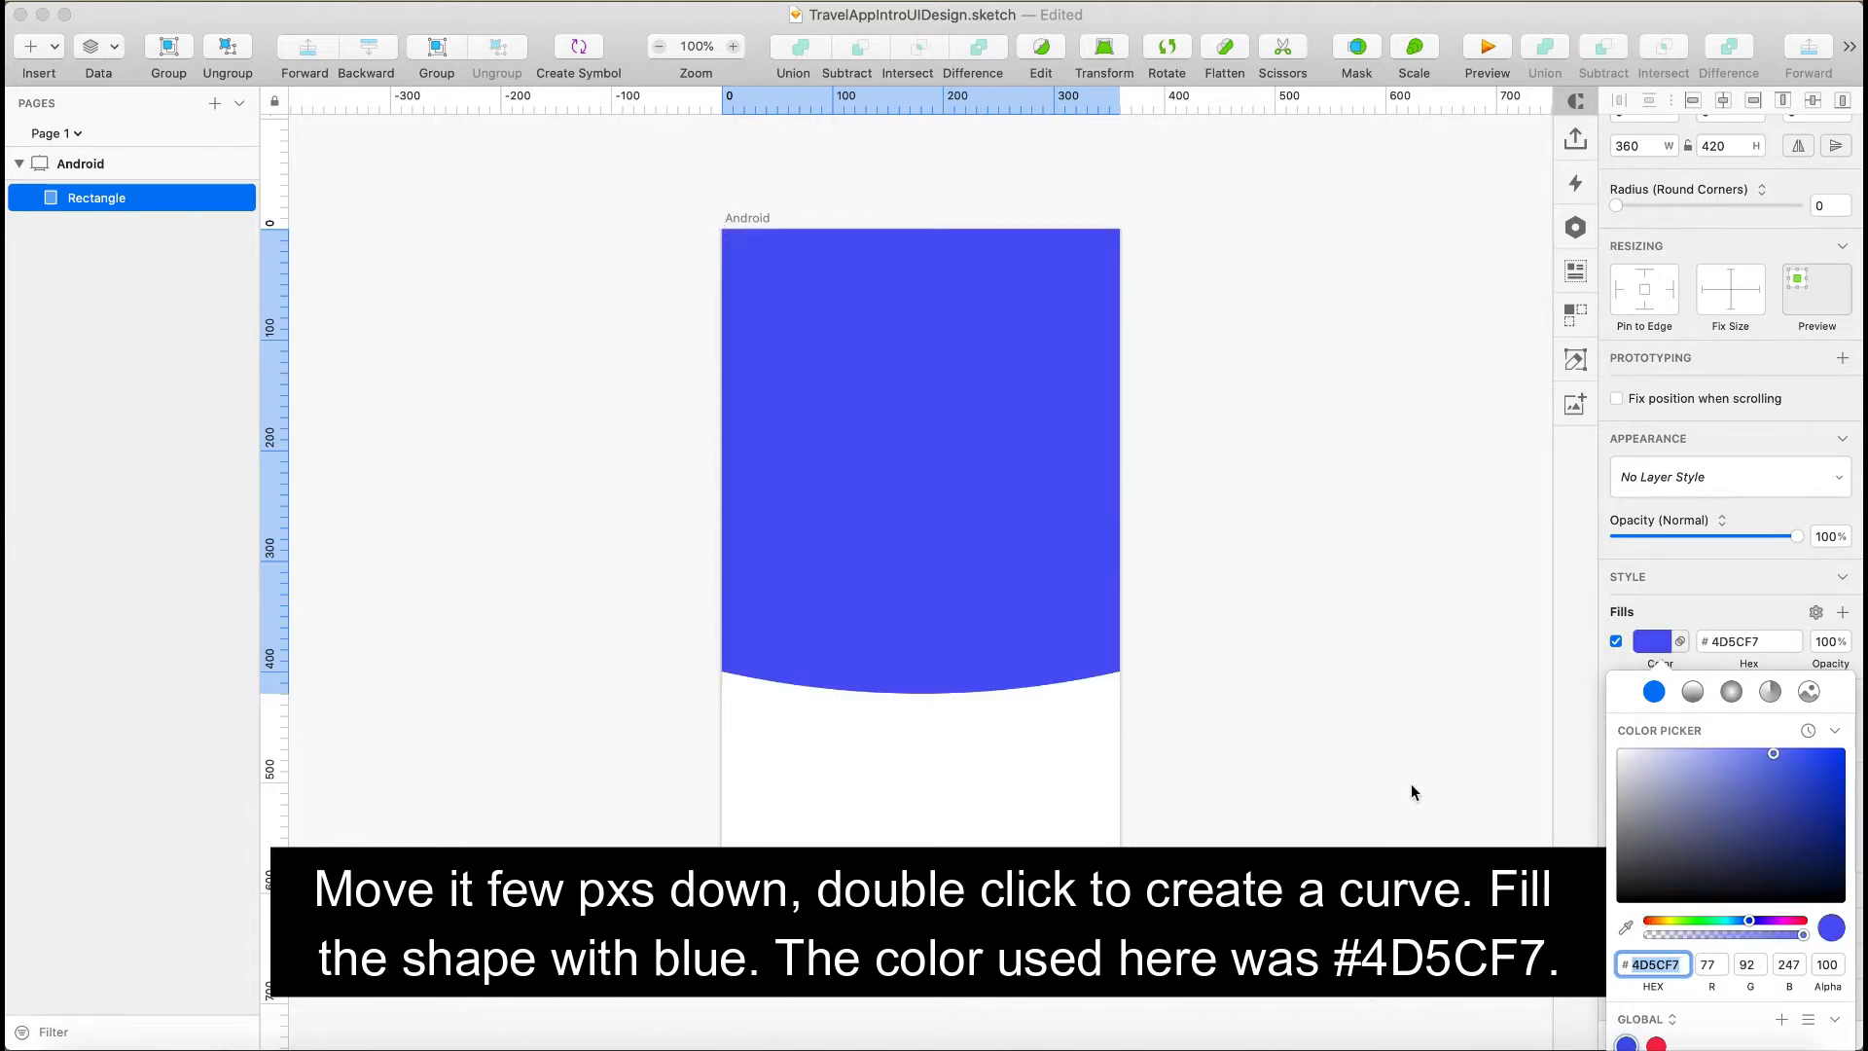
key("Escape")
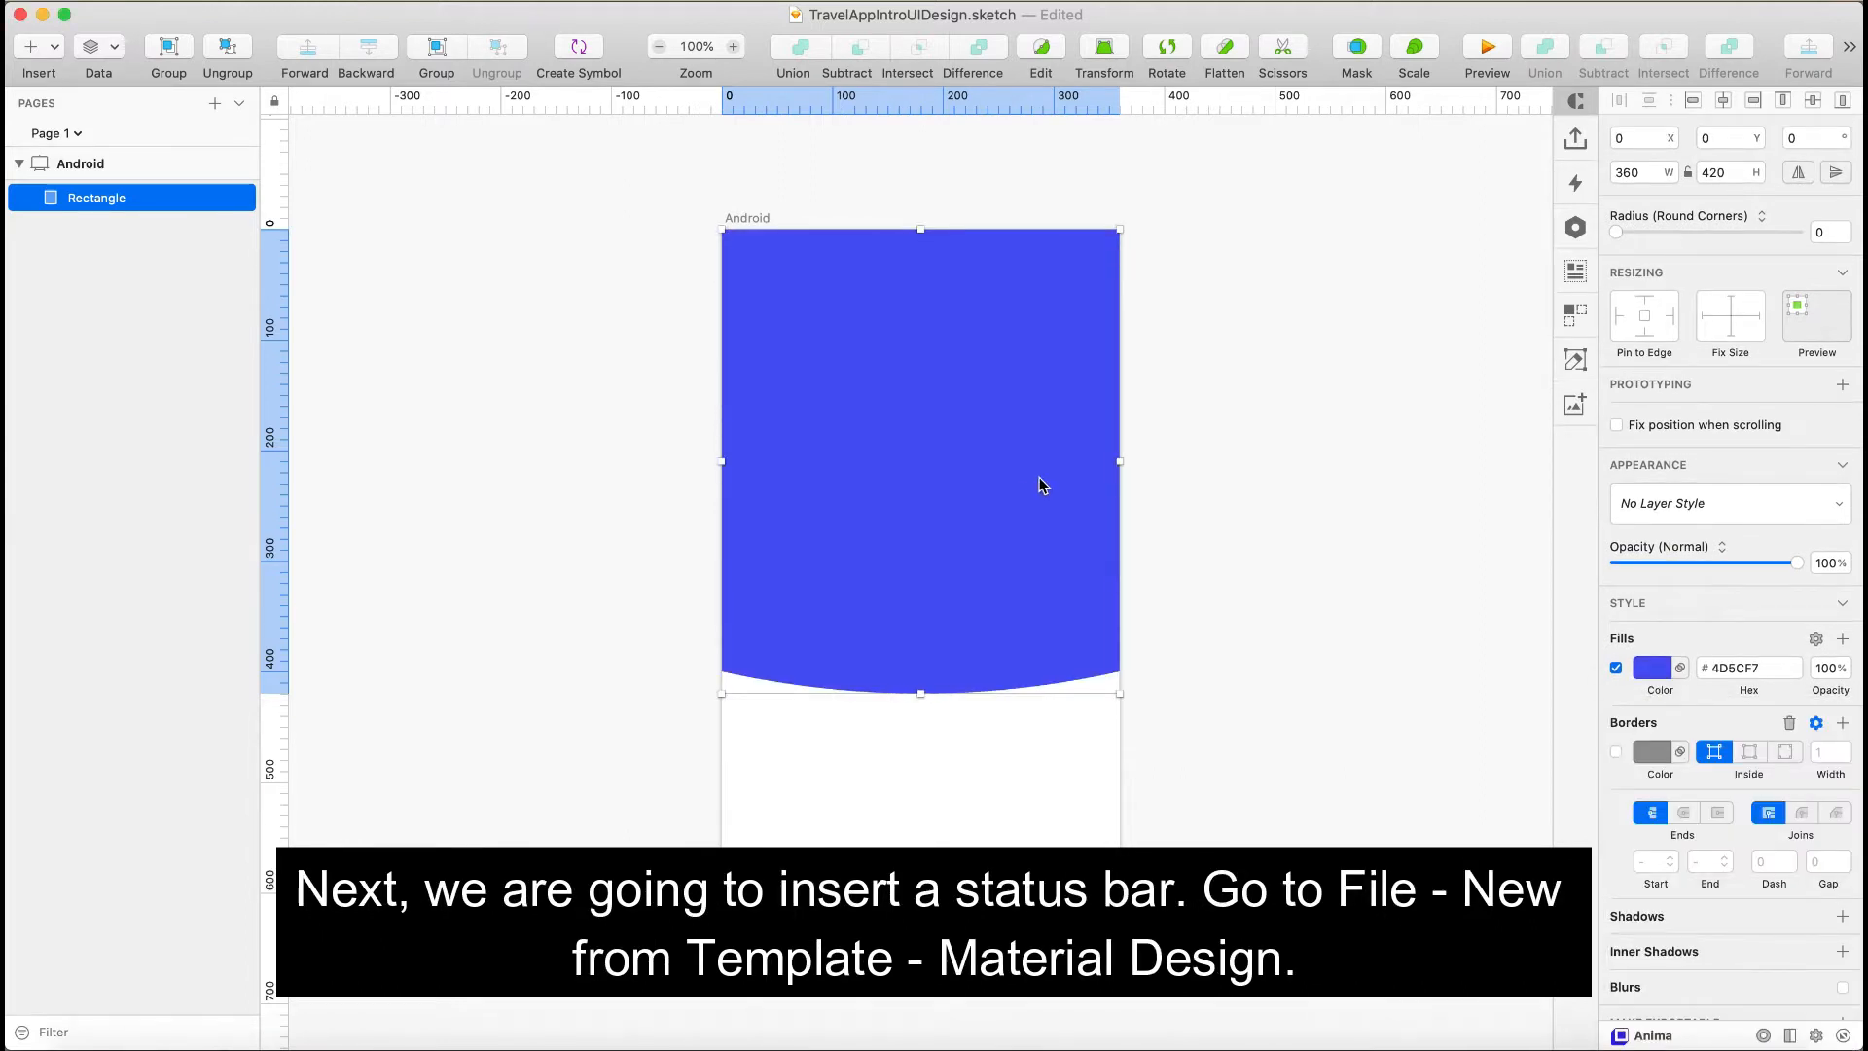
- Create a new document from the Material Design template
left_click(165, 9)
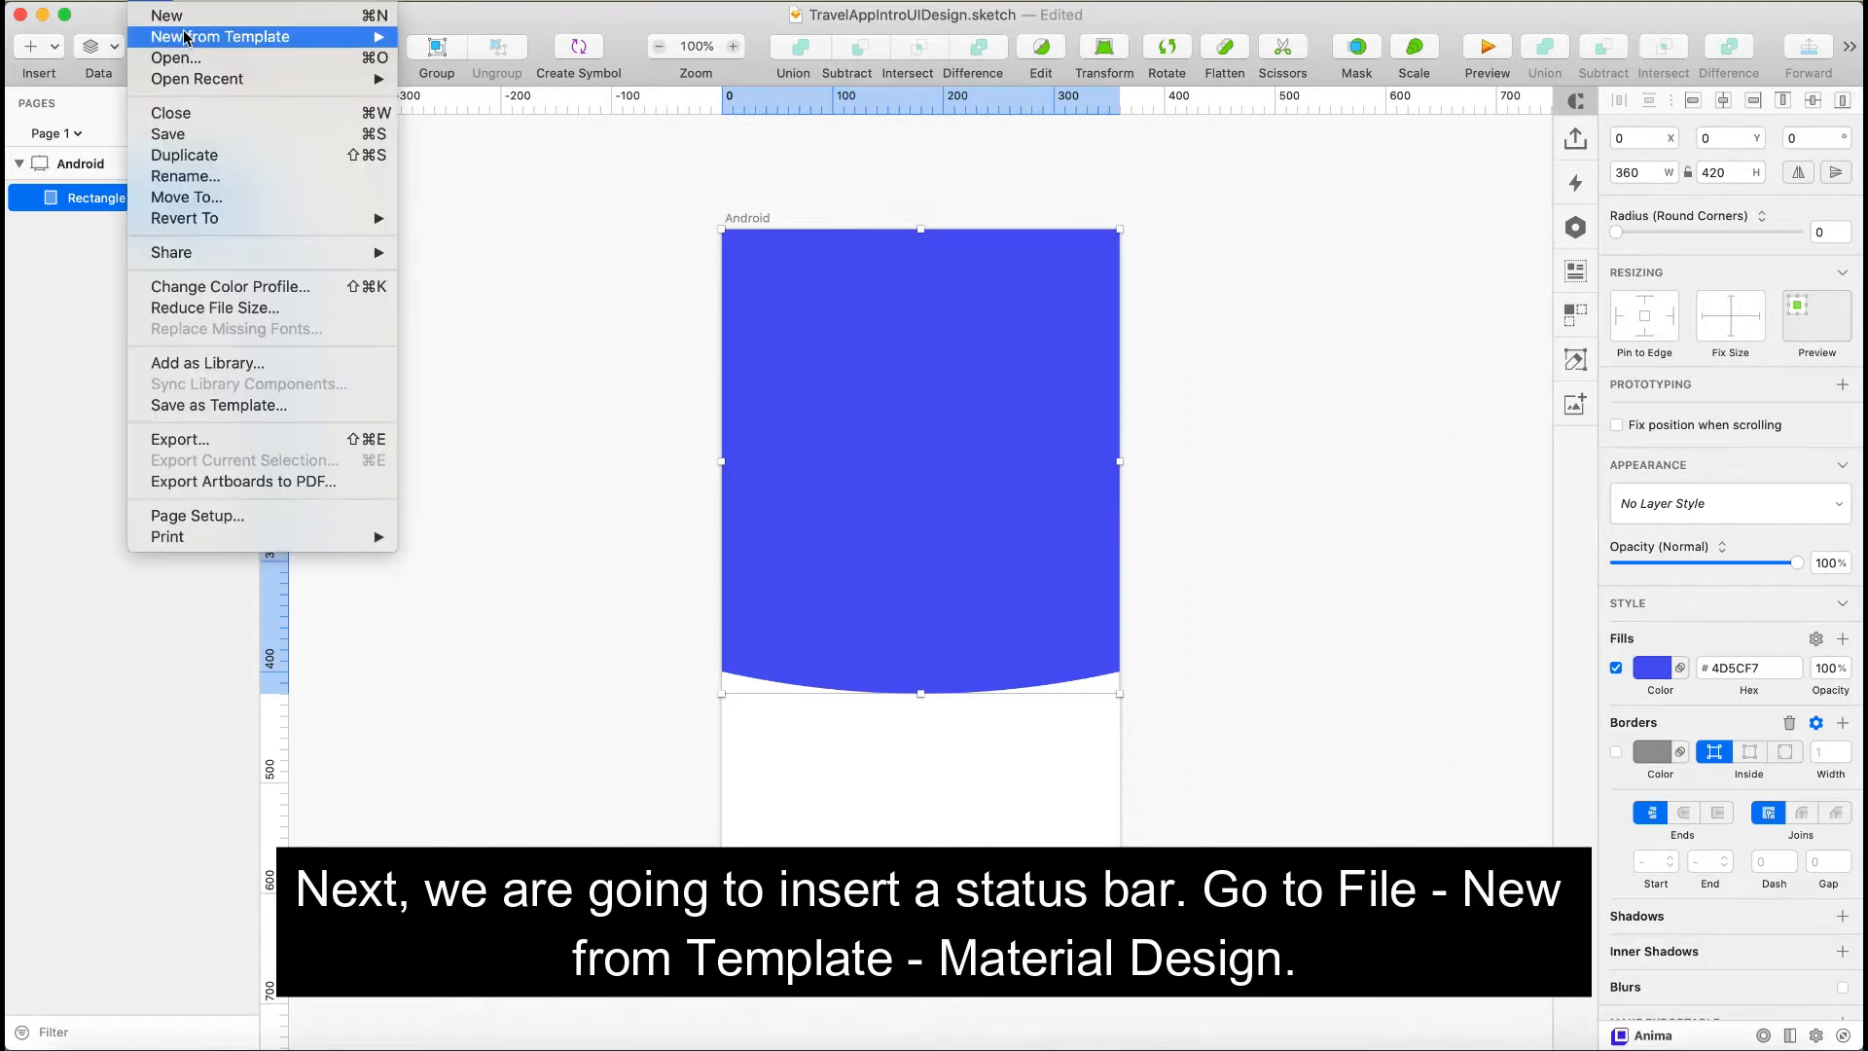
mouse_move(386, 41)
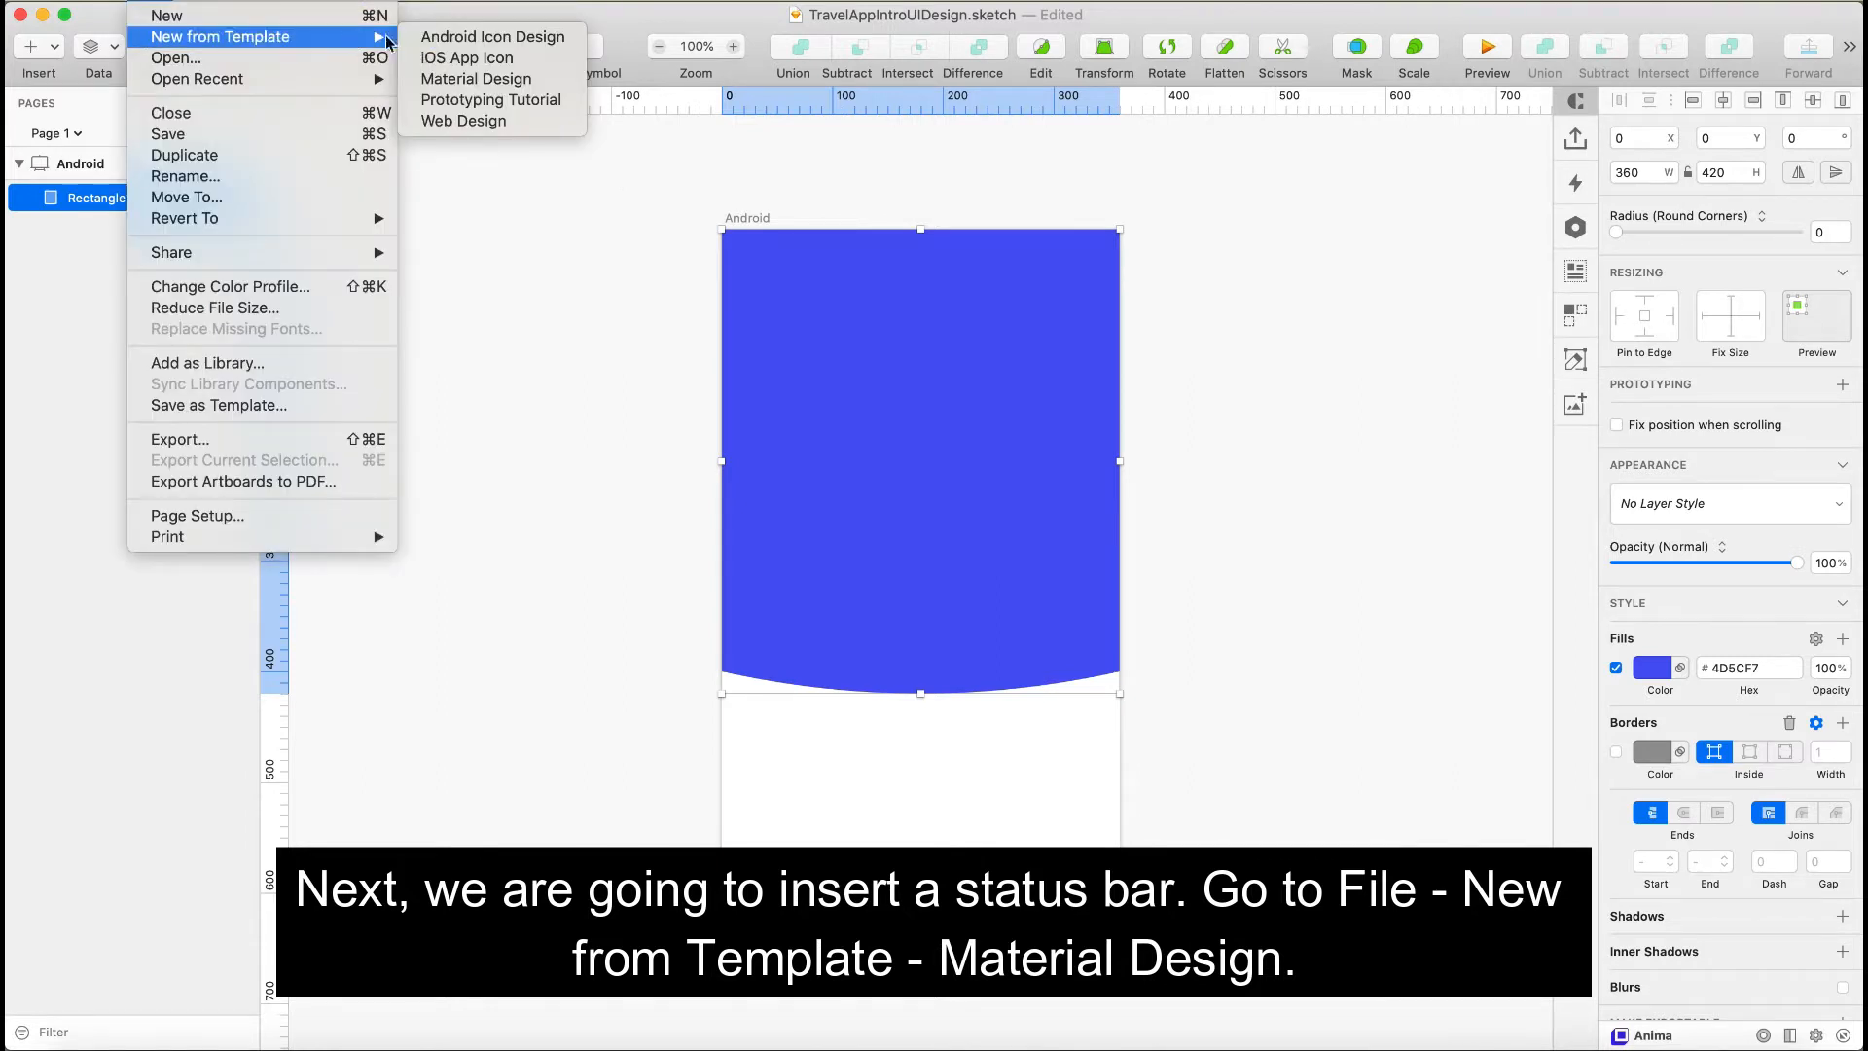
left_click(481, 78)
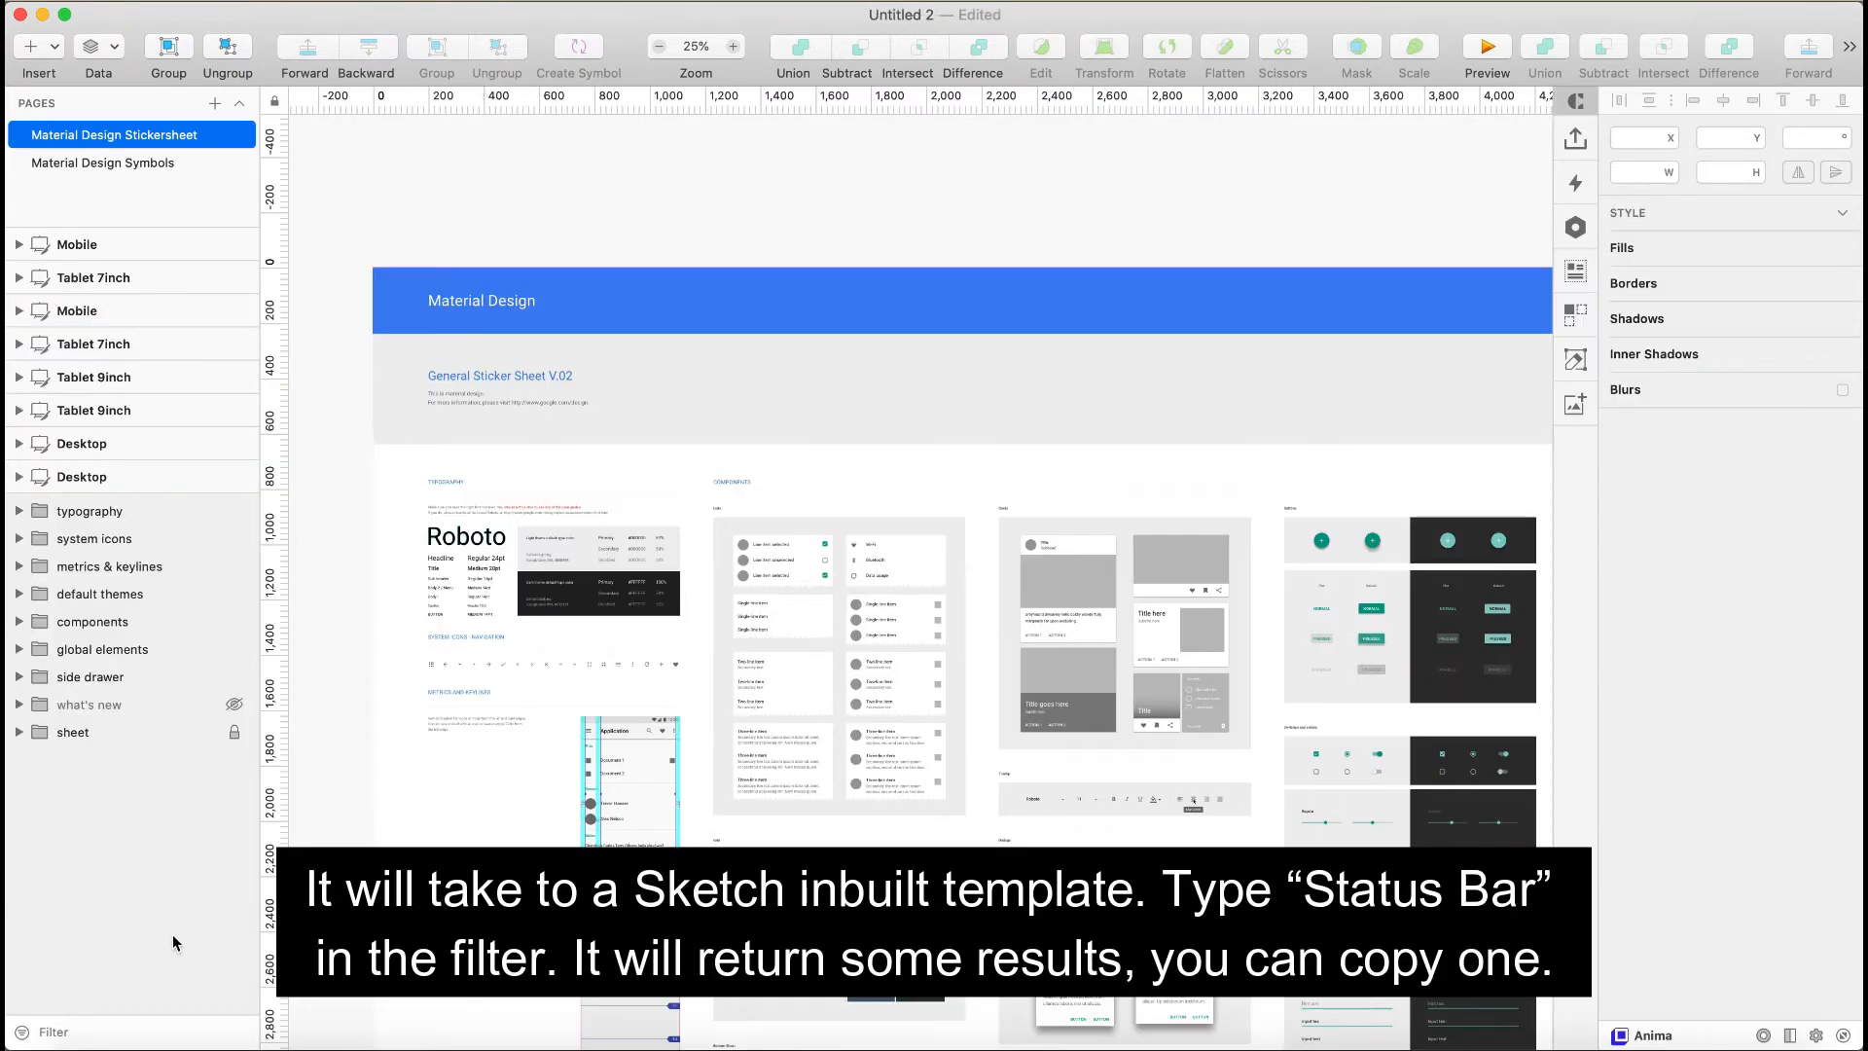
- Filter the template's layers for "status" and copy "status bar contents 2" to the top of the Android artboard in the travel app document
left_click(97, 1031)
type("status")
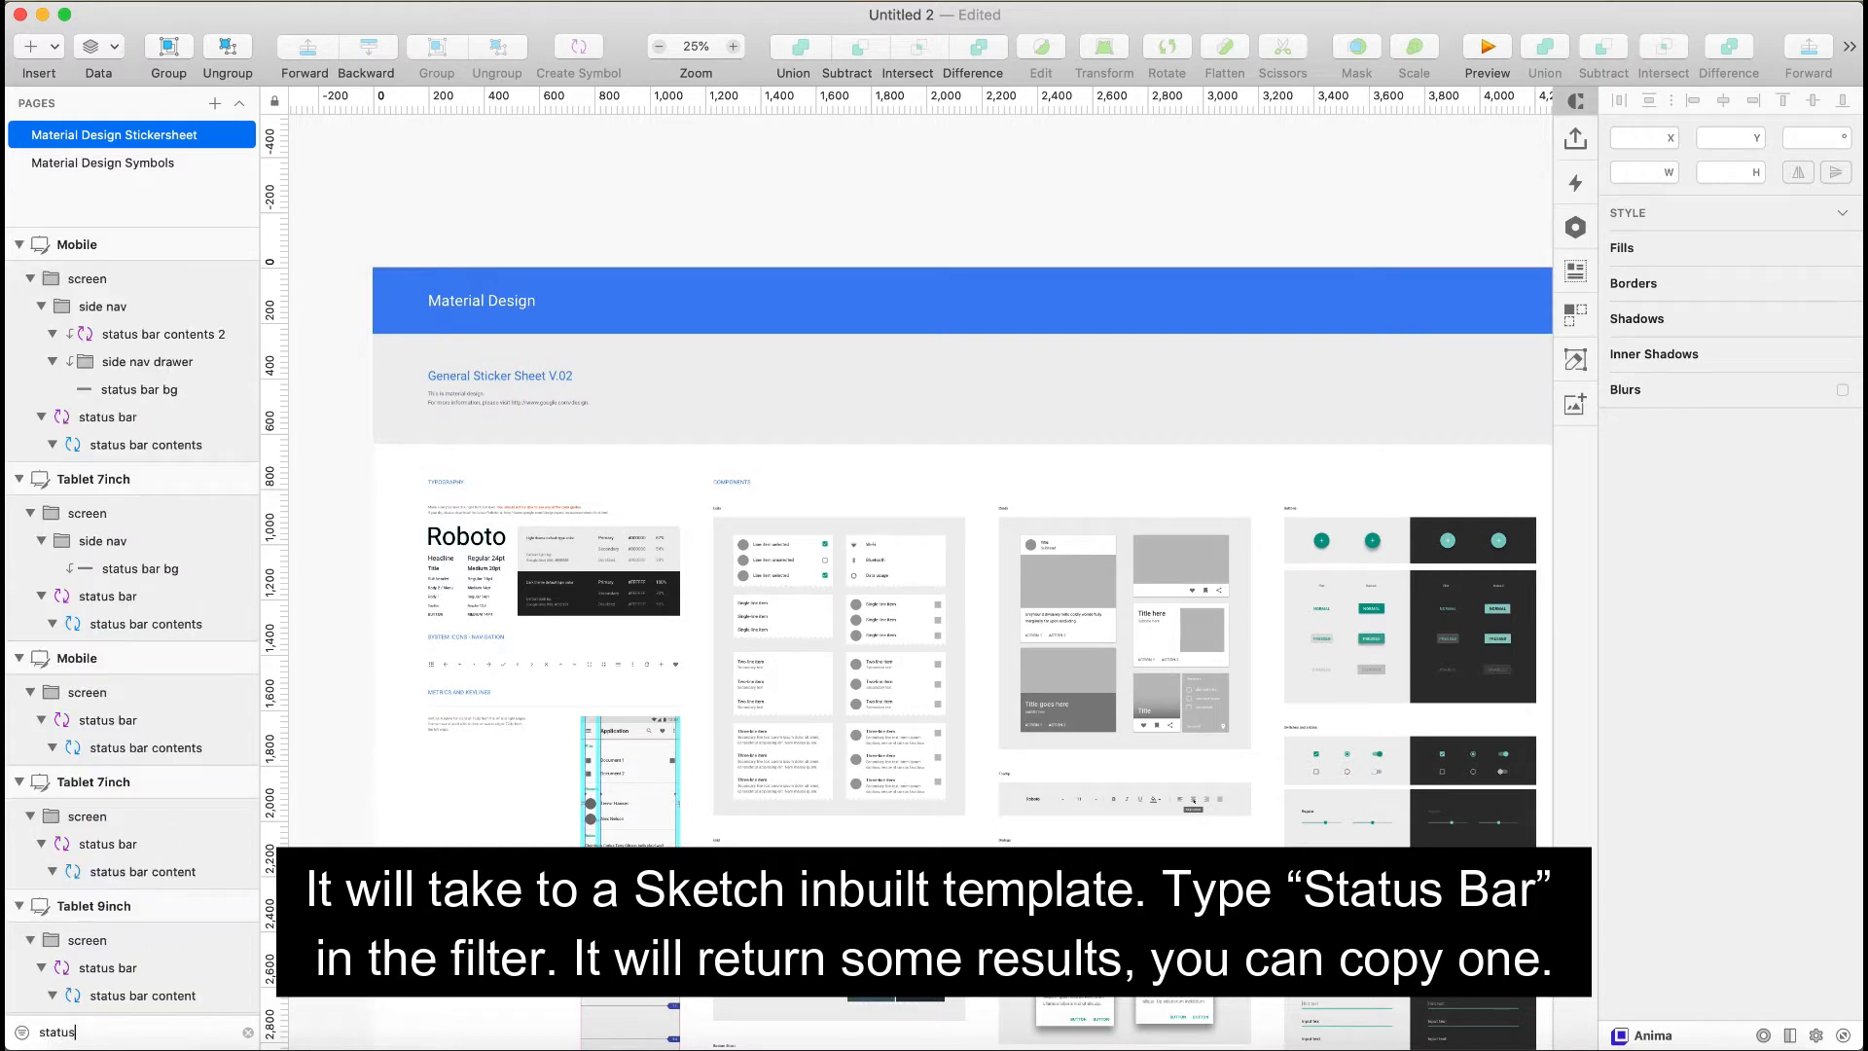
left_click(160, 334)
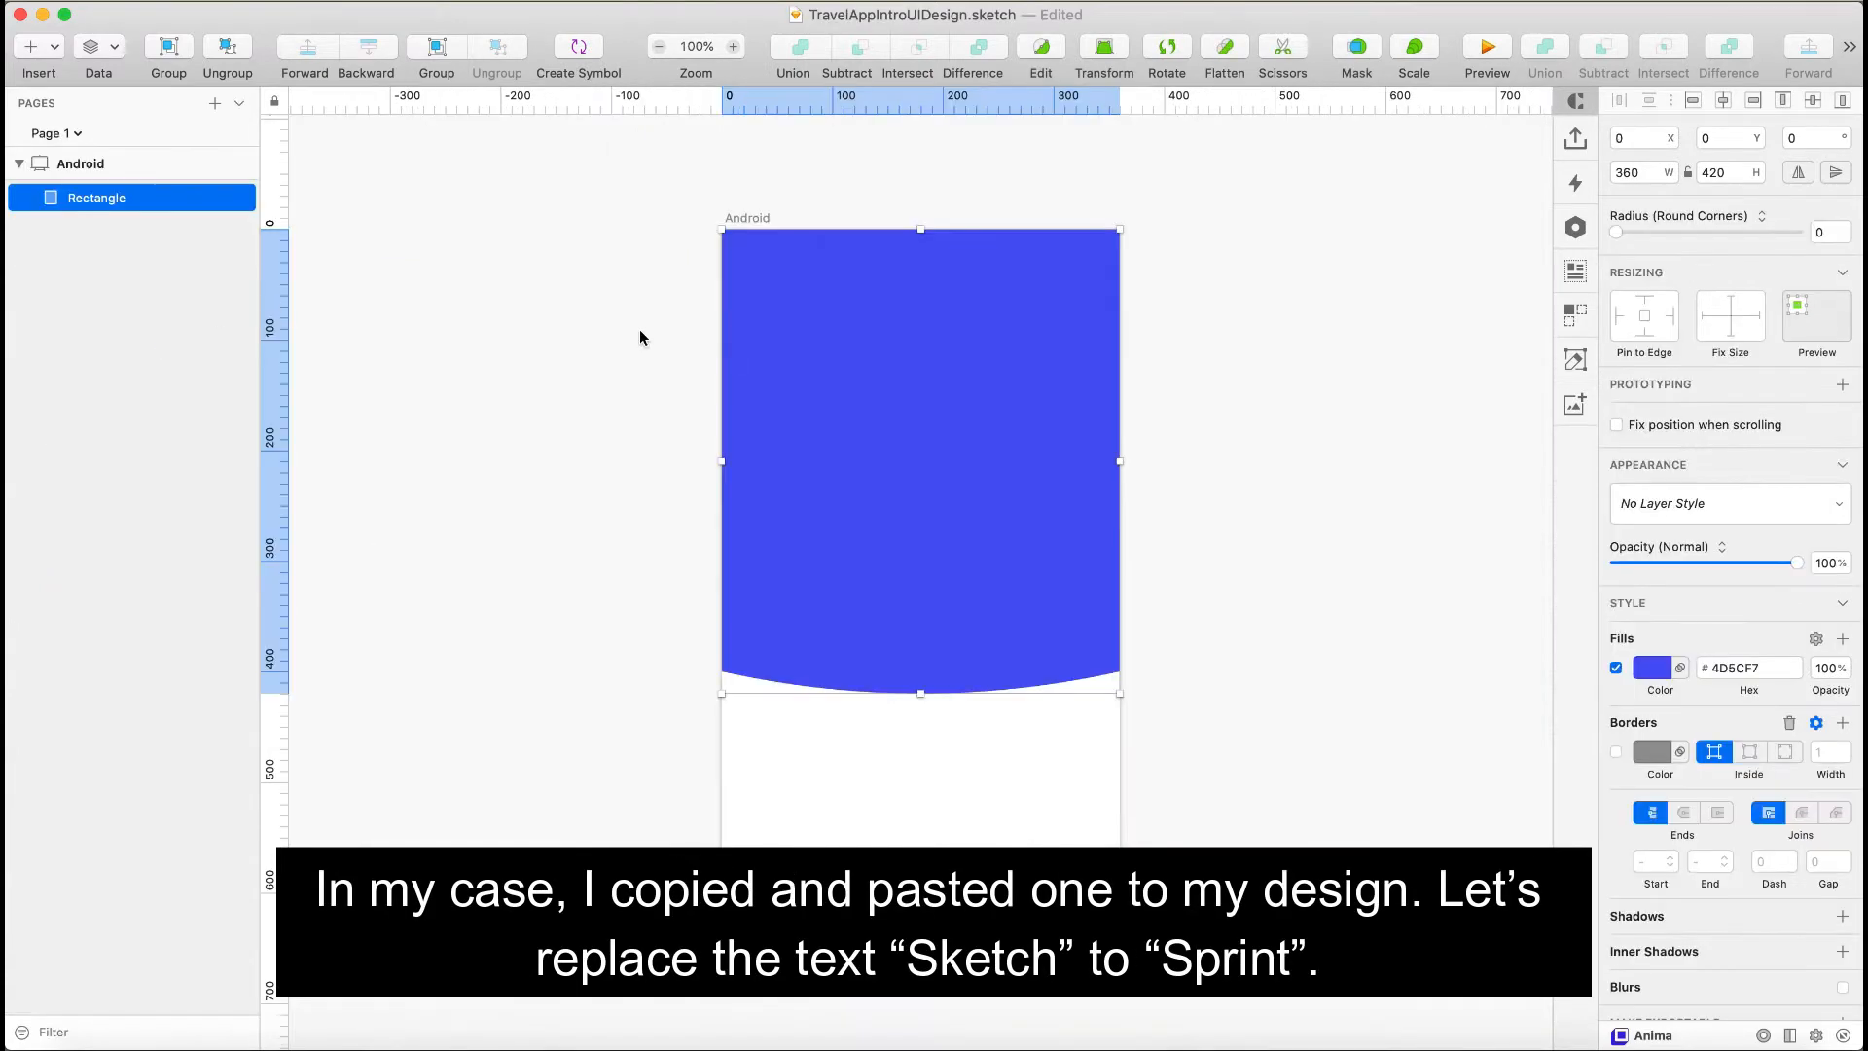
key("super+v")
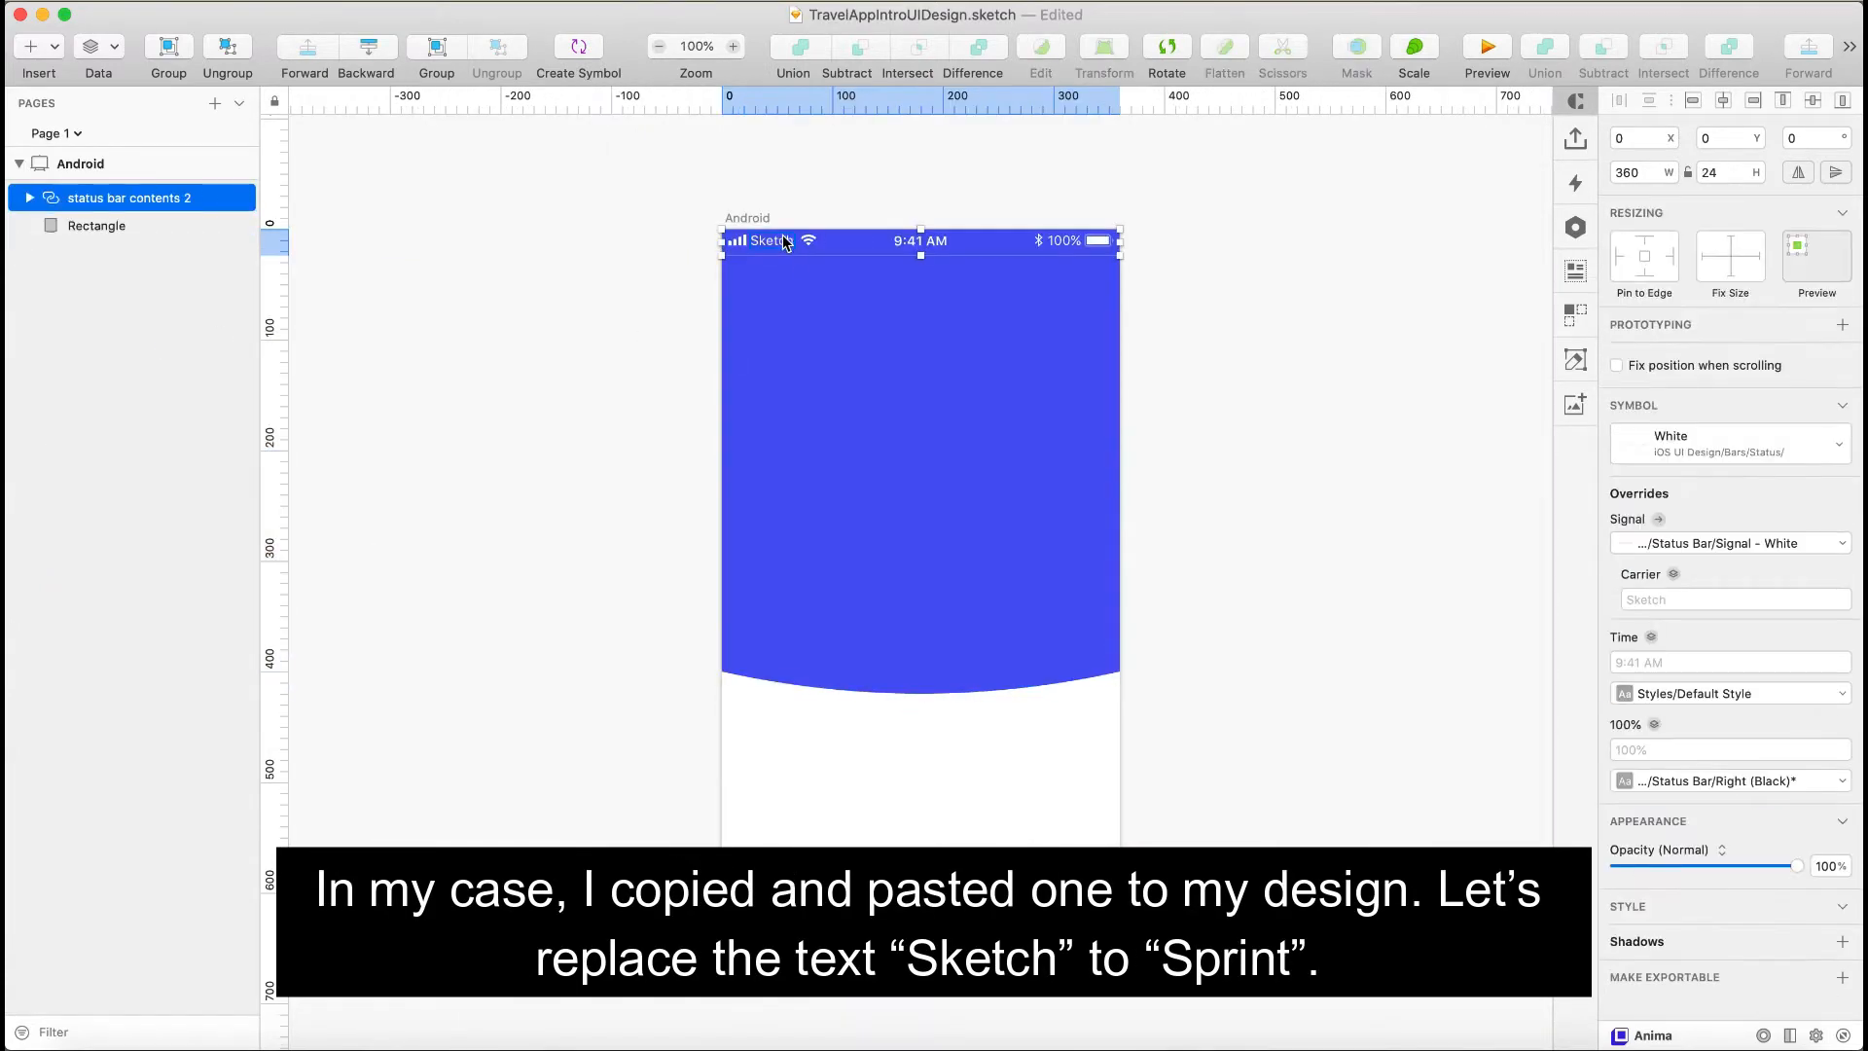
- Override the status bar's carrier text with "Sprint"
double_click(783, 244)
left_click(1681, 546)
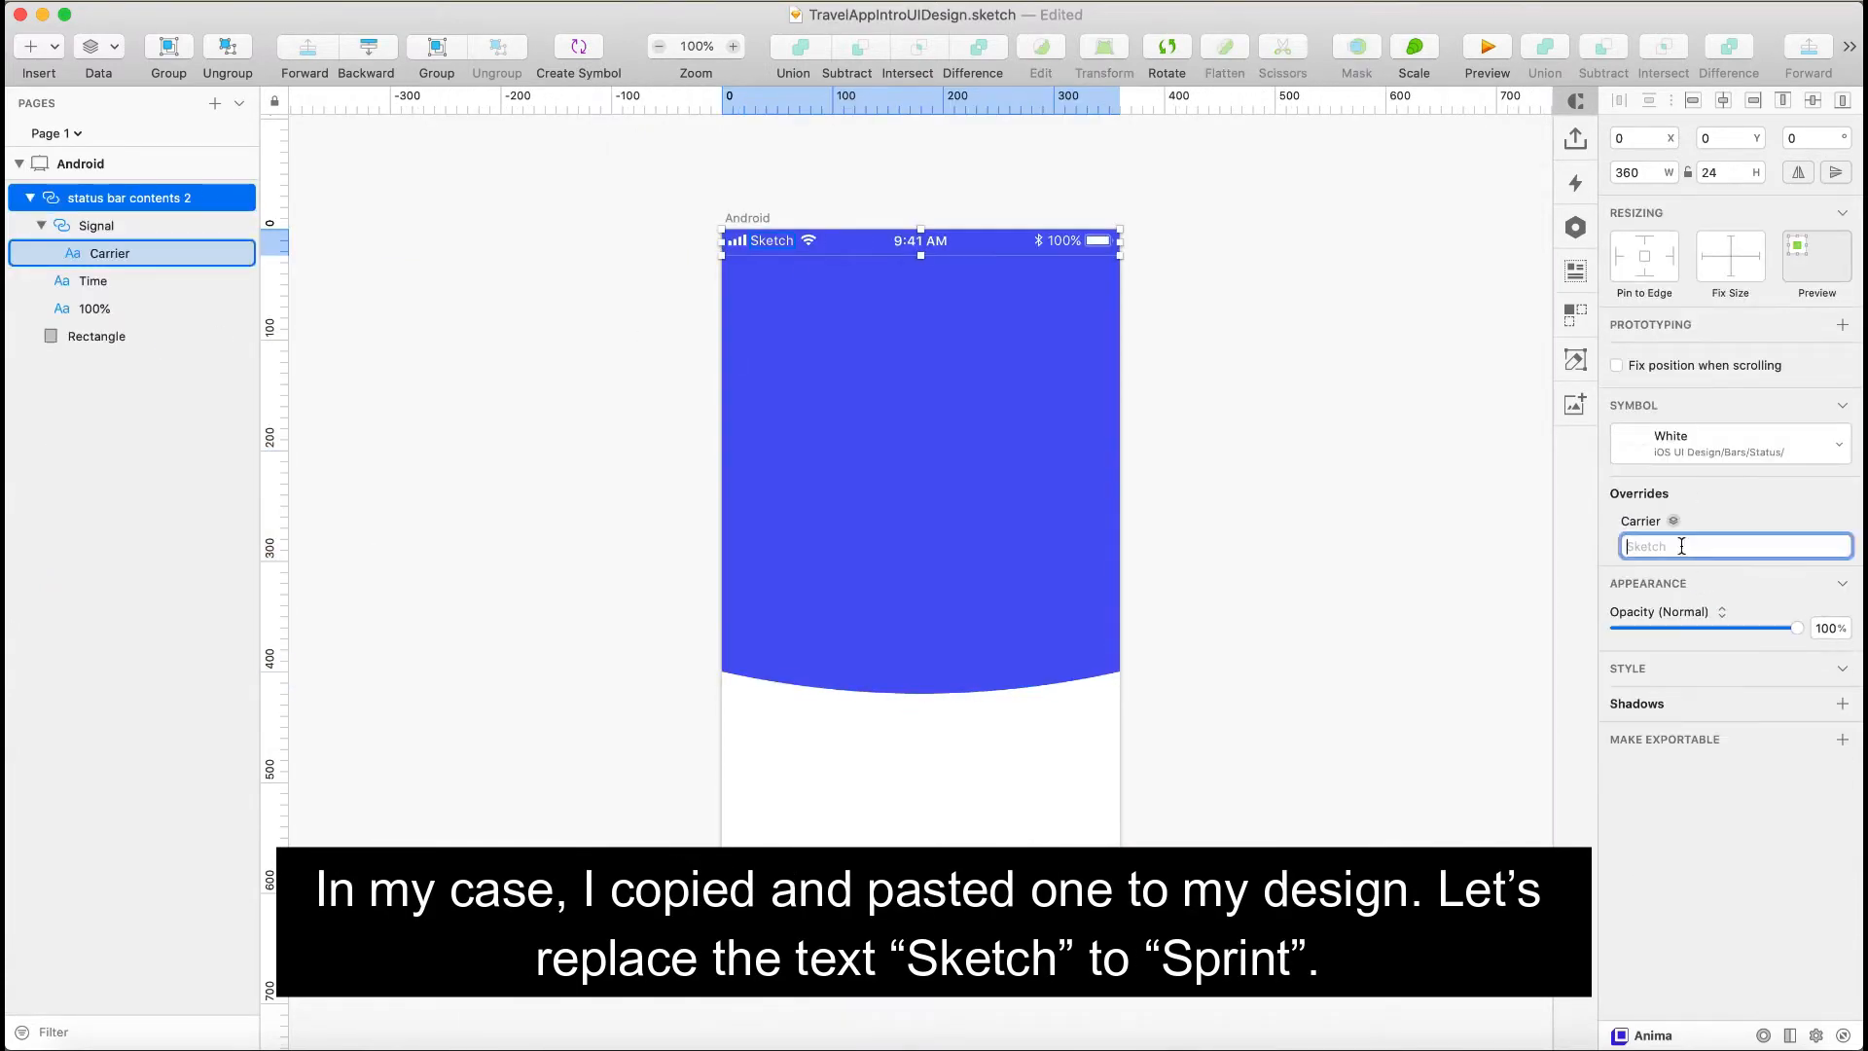
type("Sprint")
key("Tab")
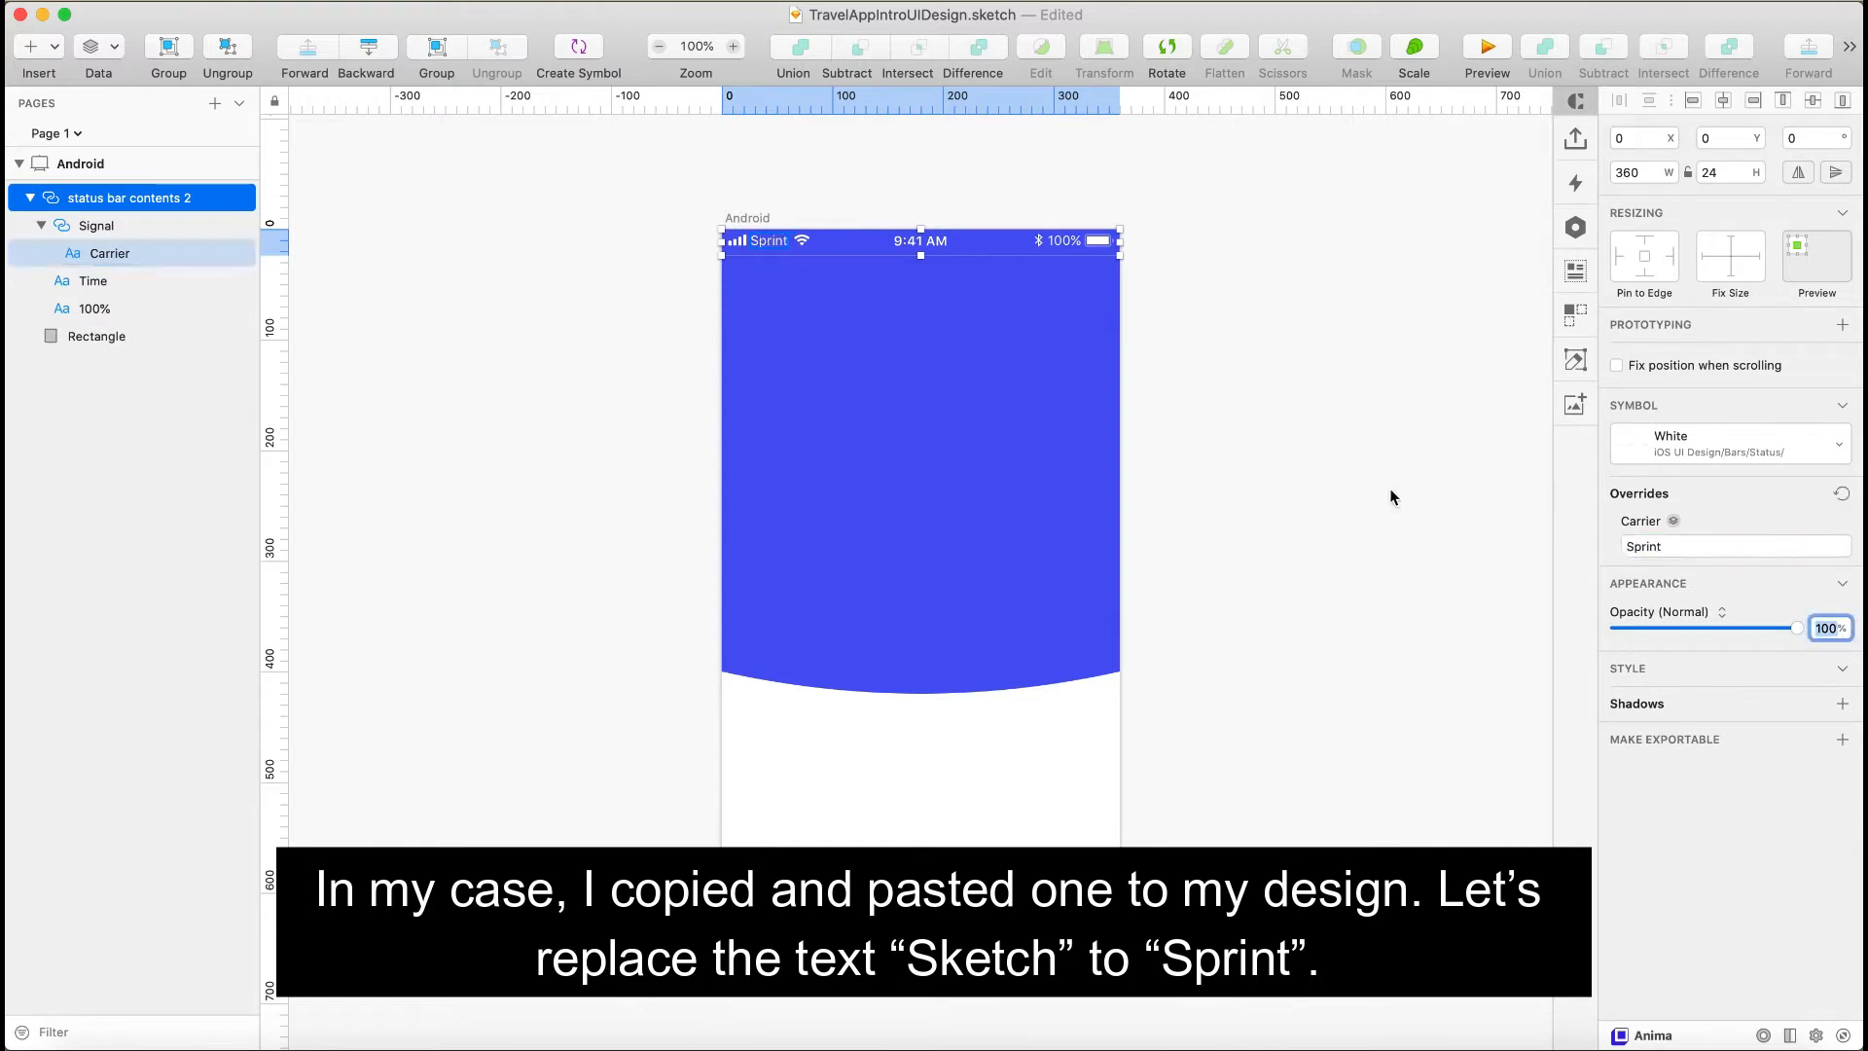
left_click(1391, 497)
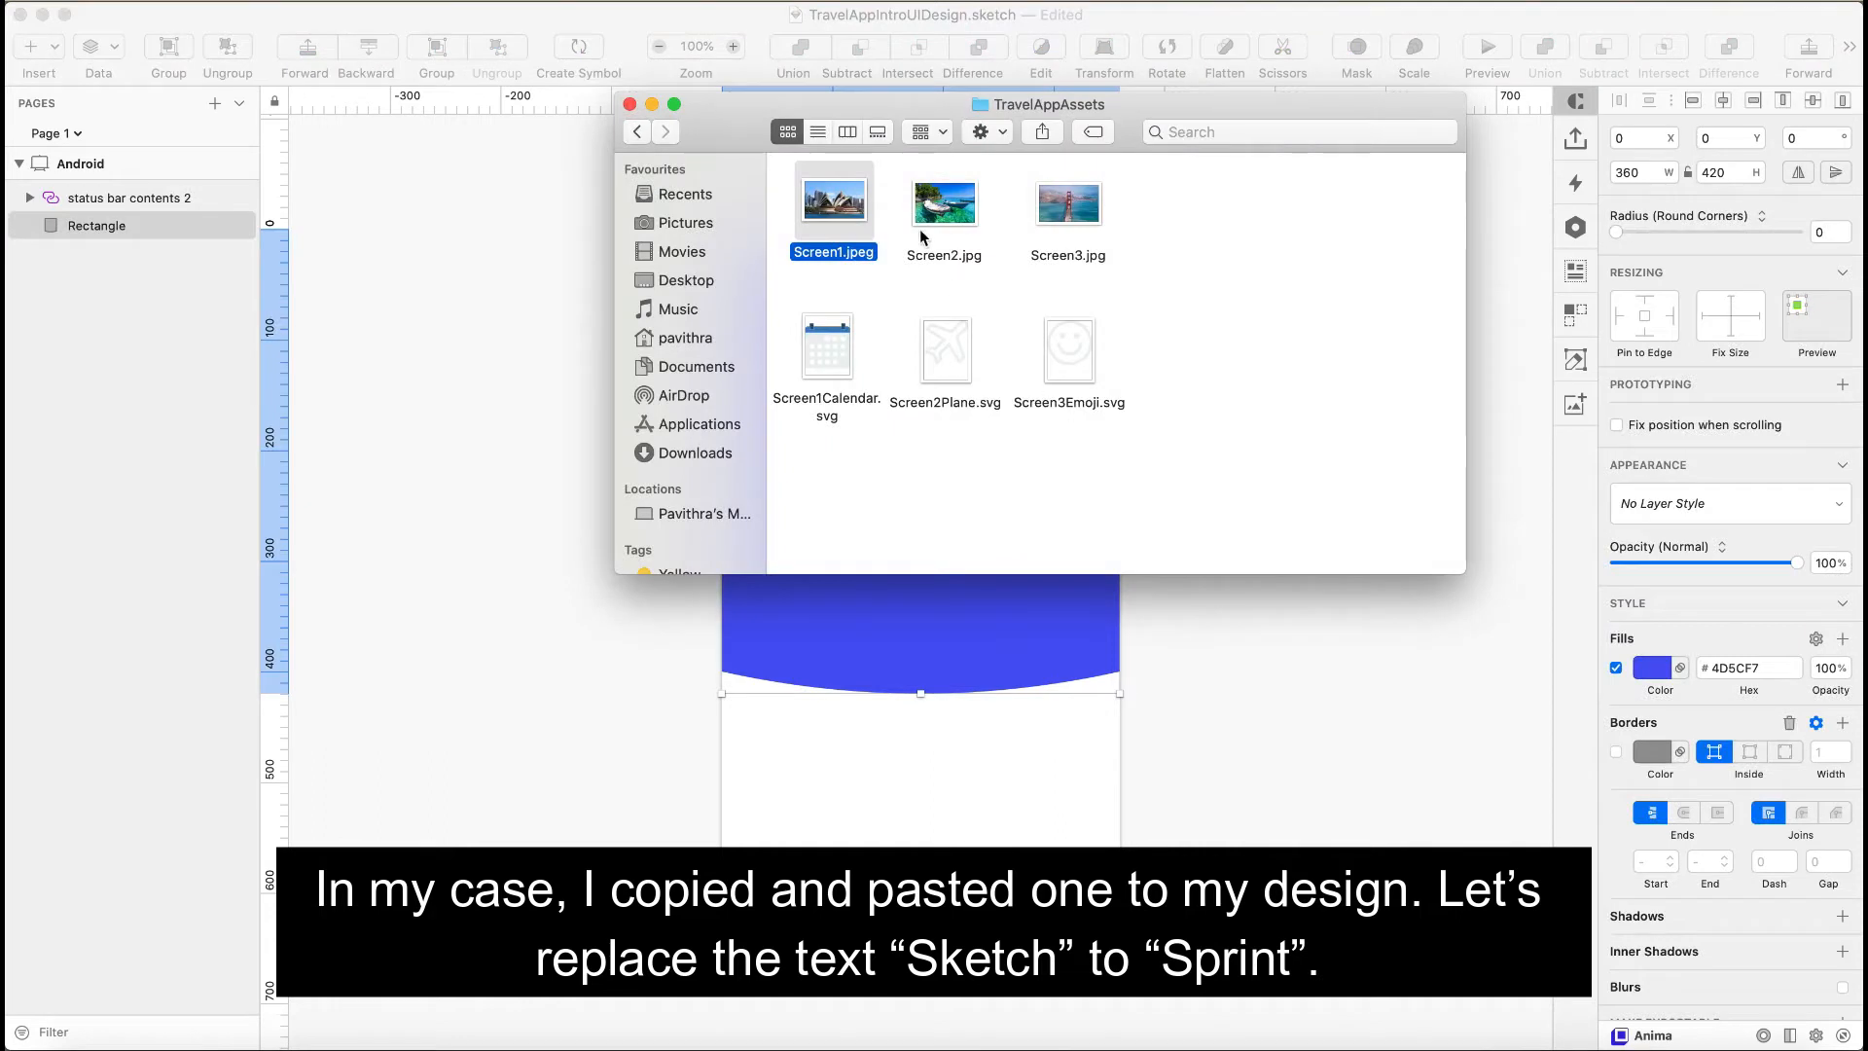
- Place Screen1.jpeg from the TravelAppAssets folder above the rectangle and enlarge it to 667.5 × 420 so it covers the shape
left_click_drag(918, 615, 913, 460)
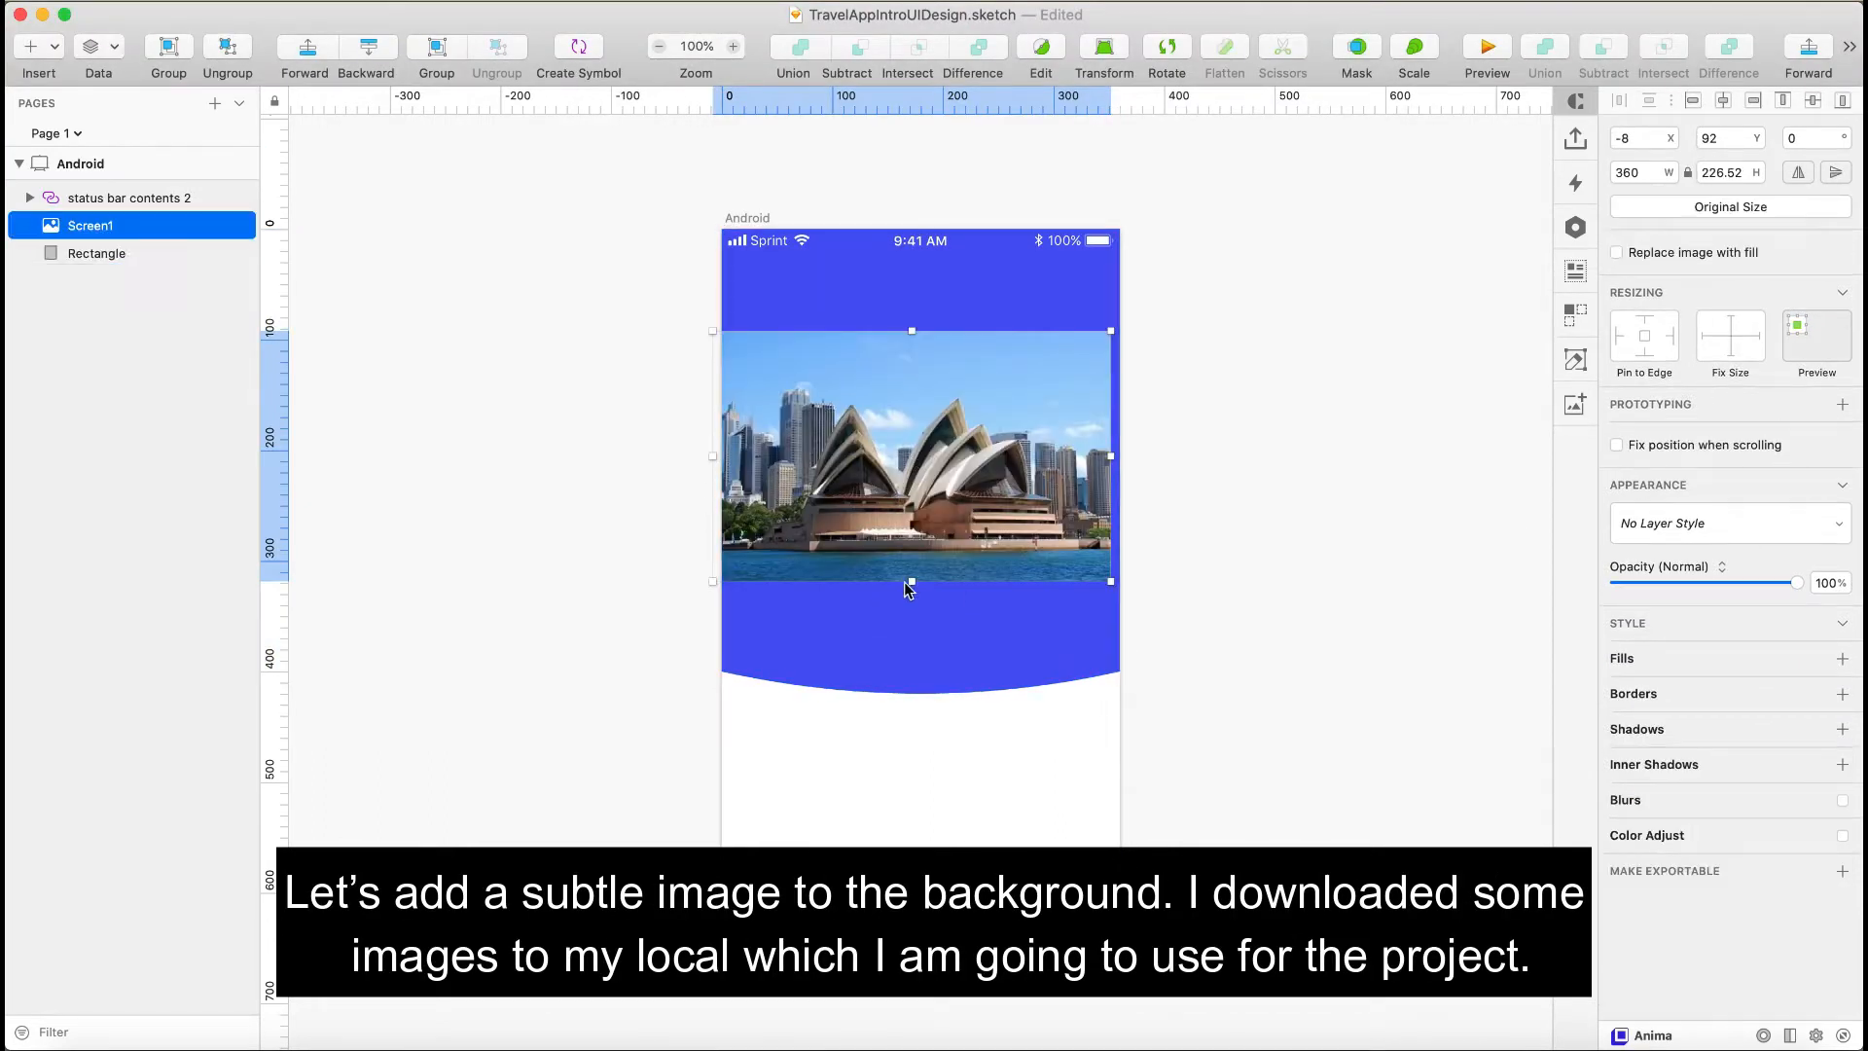
left_click_drag(911, 582, 925, 695)
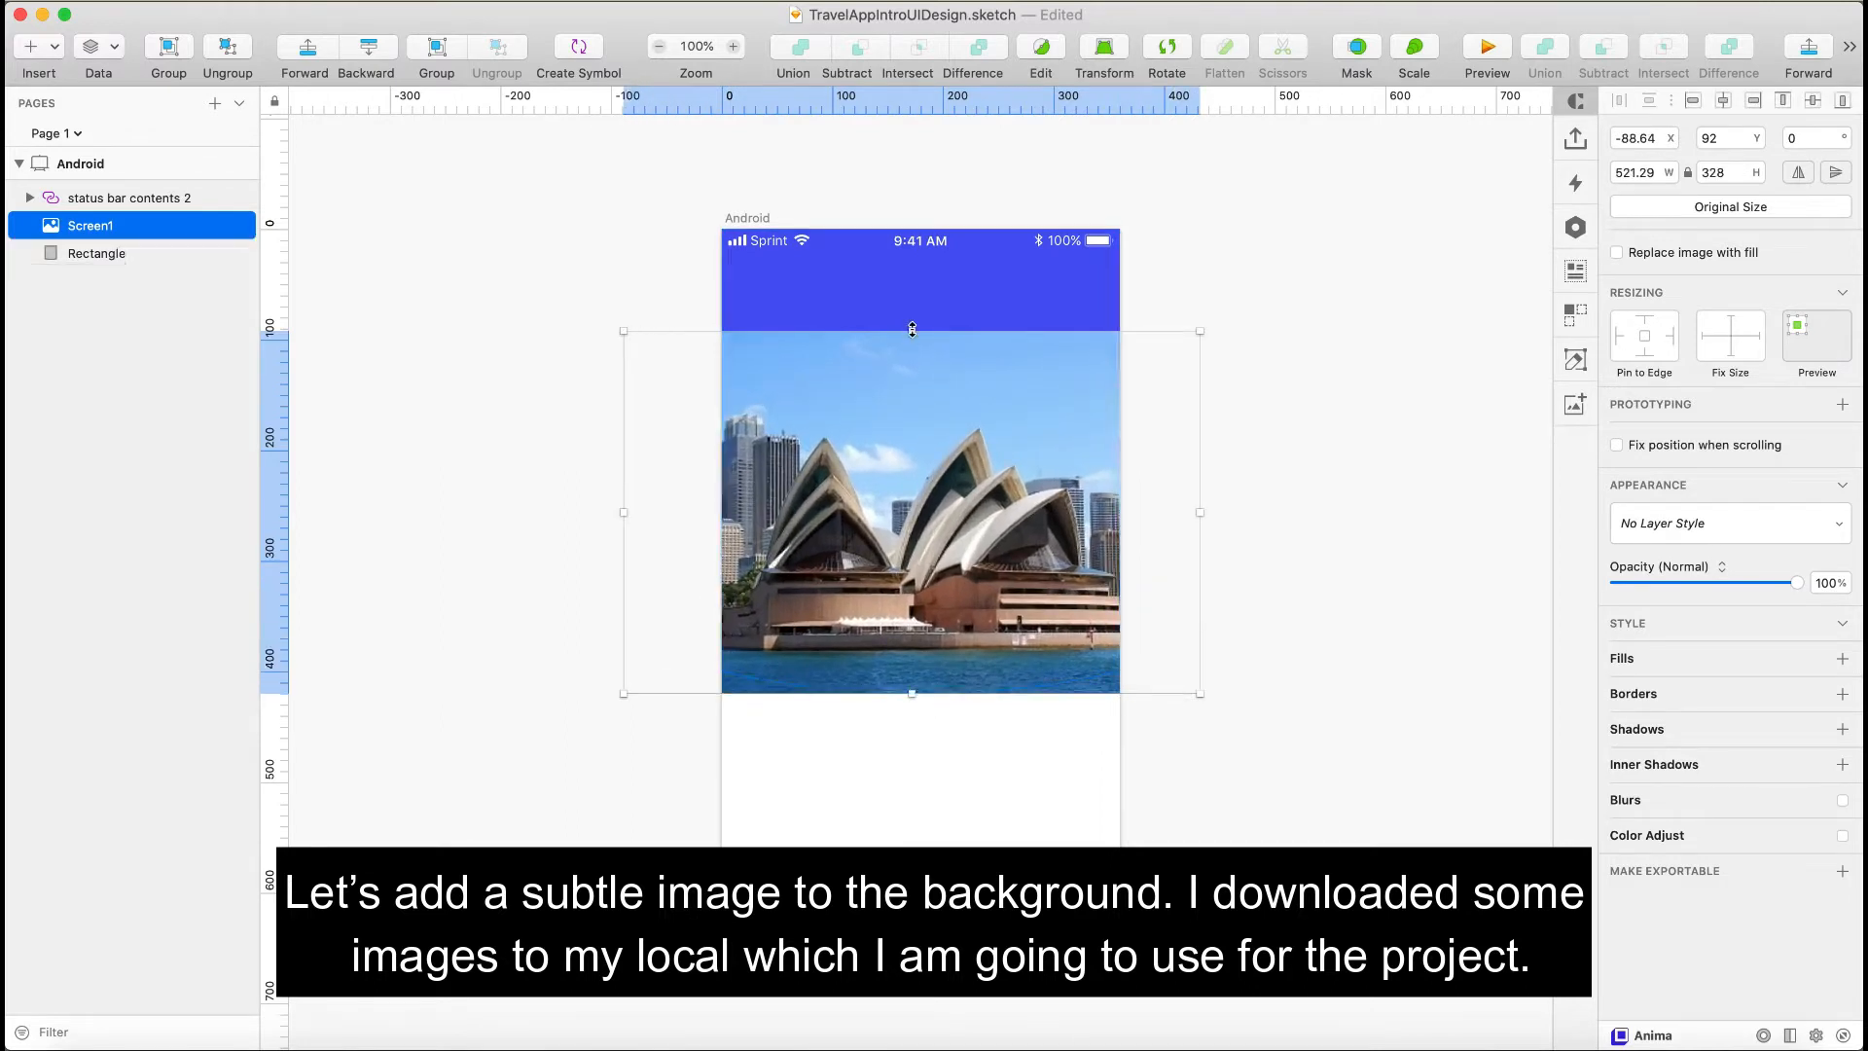
left_click_drag(907, 329, 910, 229)
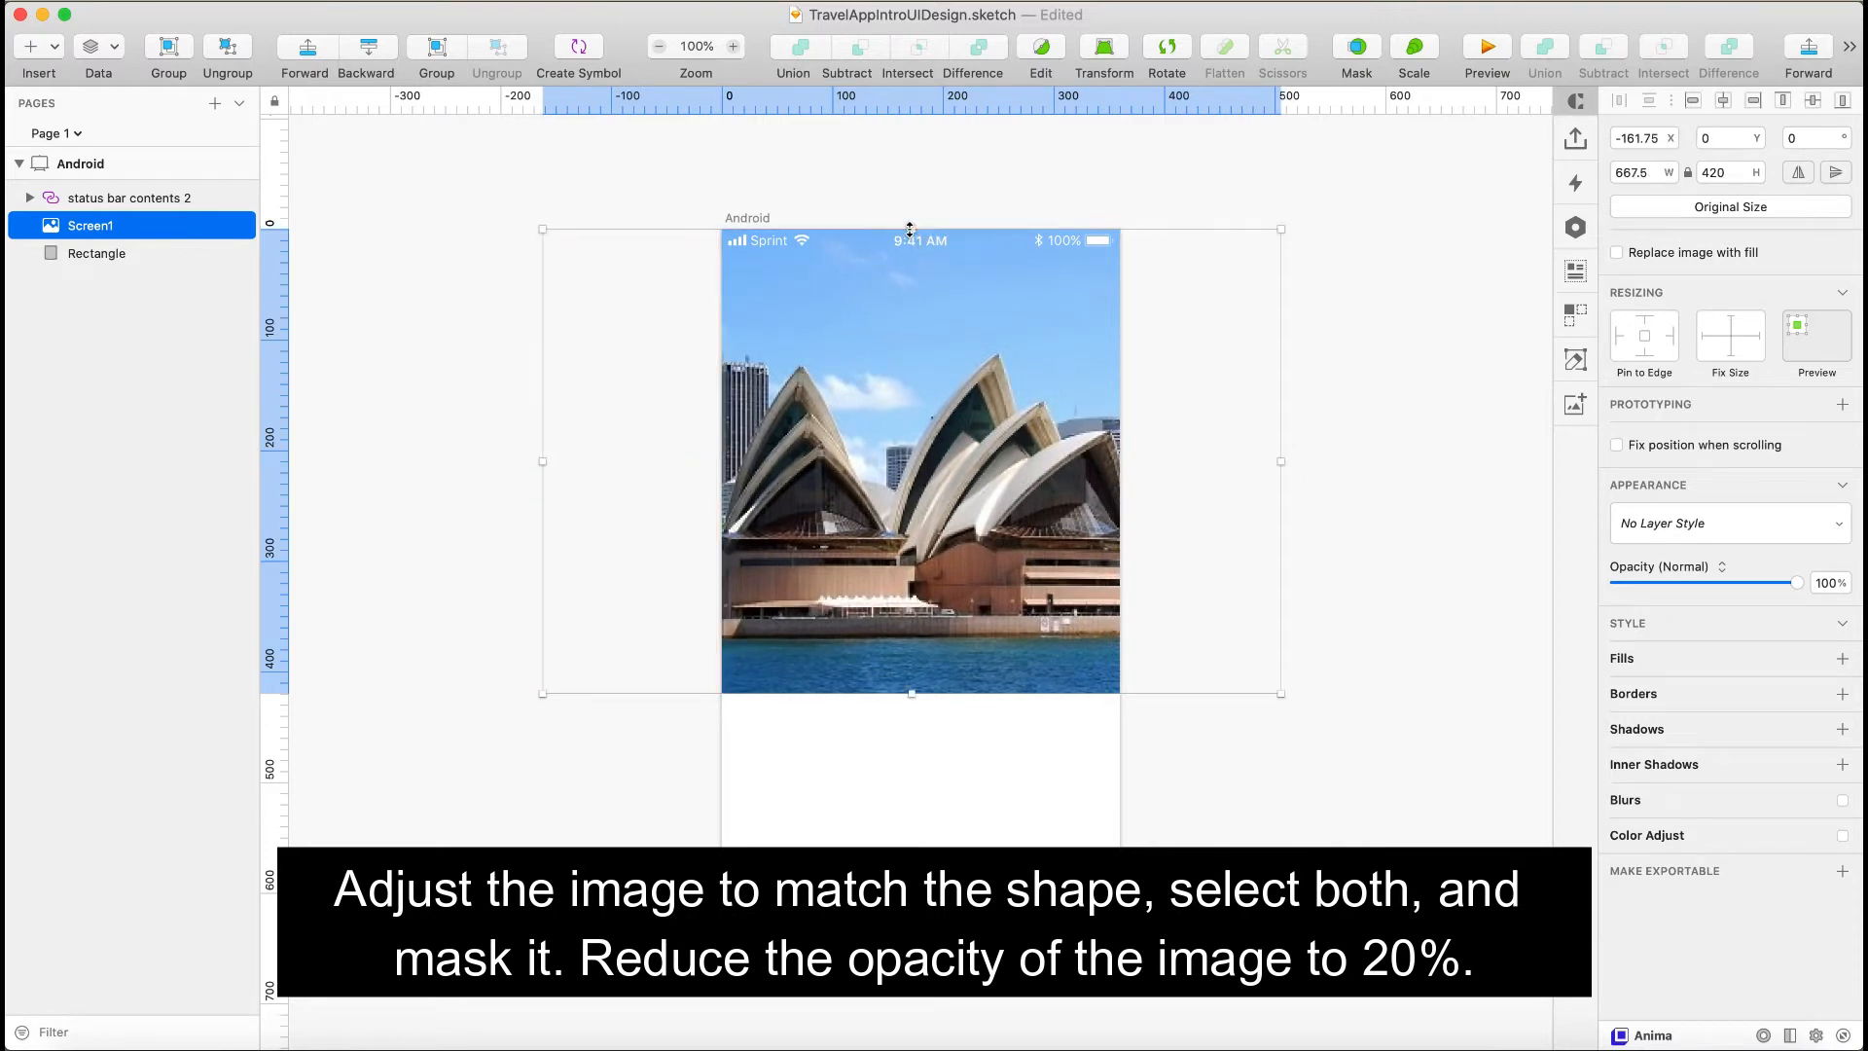
- Mask the Screen1 image with the curved blue rectangle and set the image's opacity to 20%
left_click(142, 254, "shift")
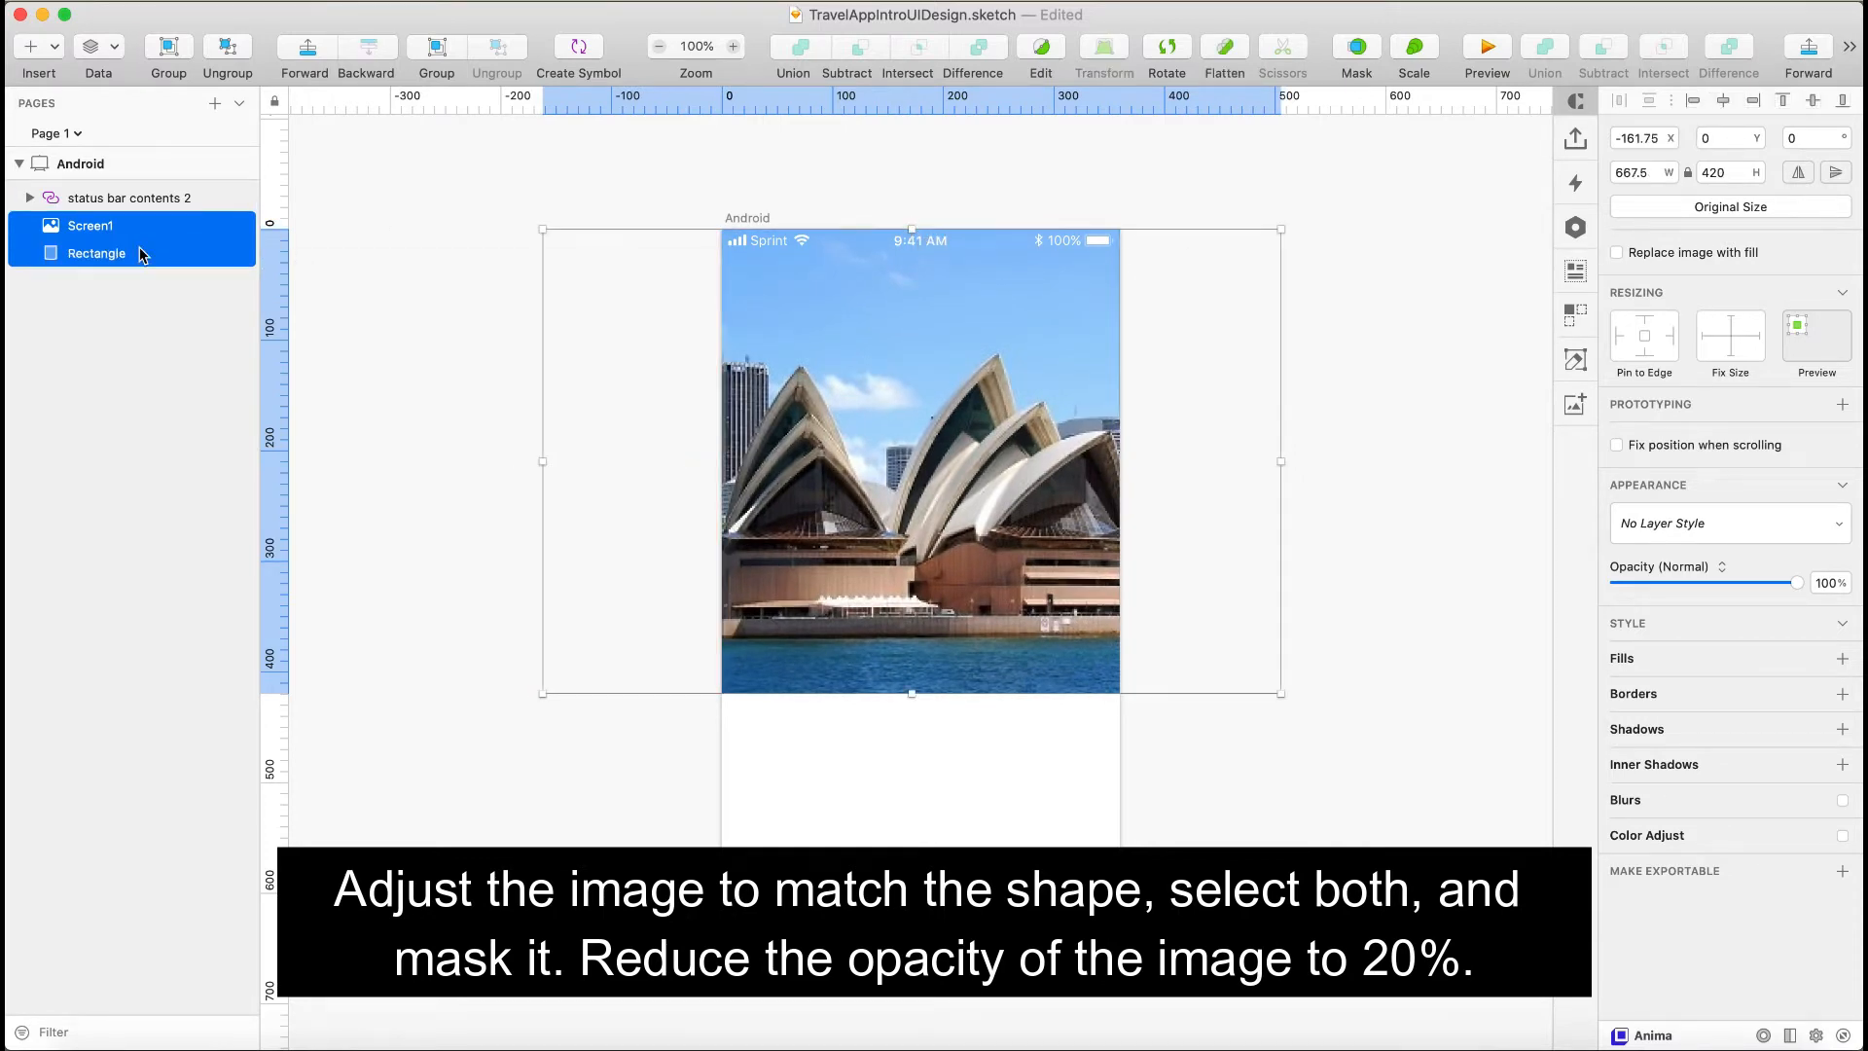
left_click(1356, 50)
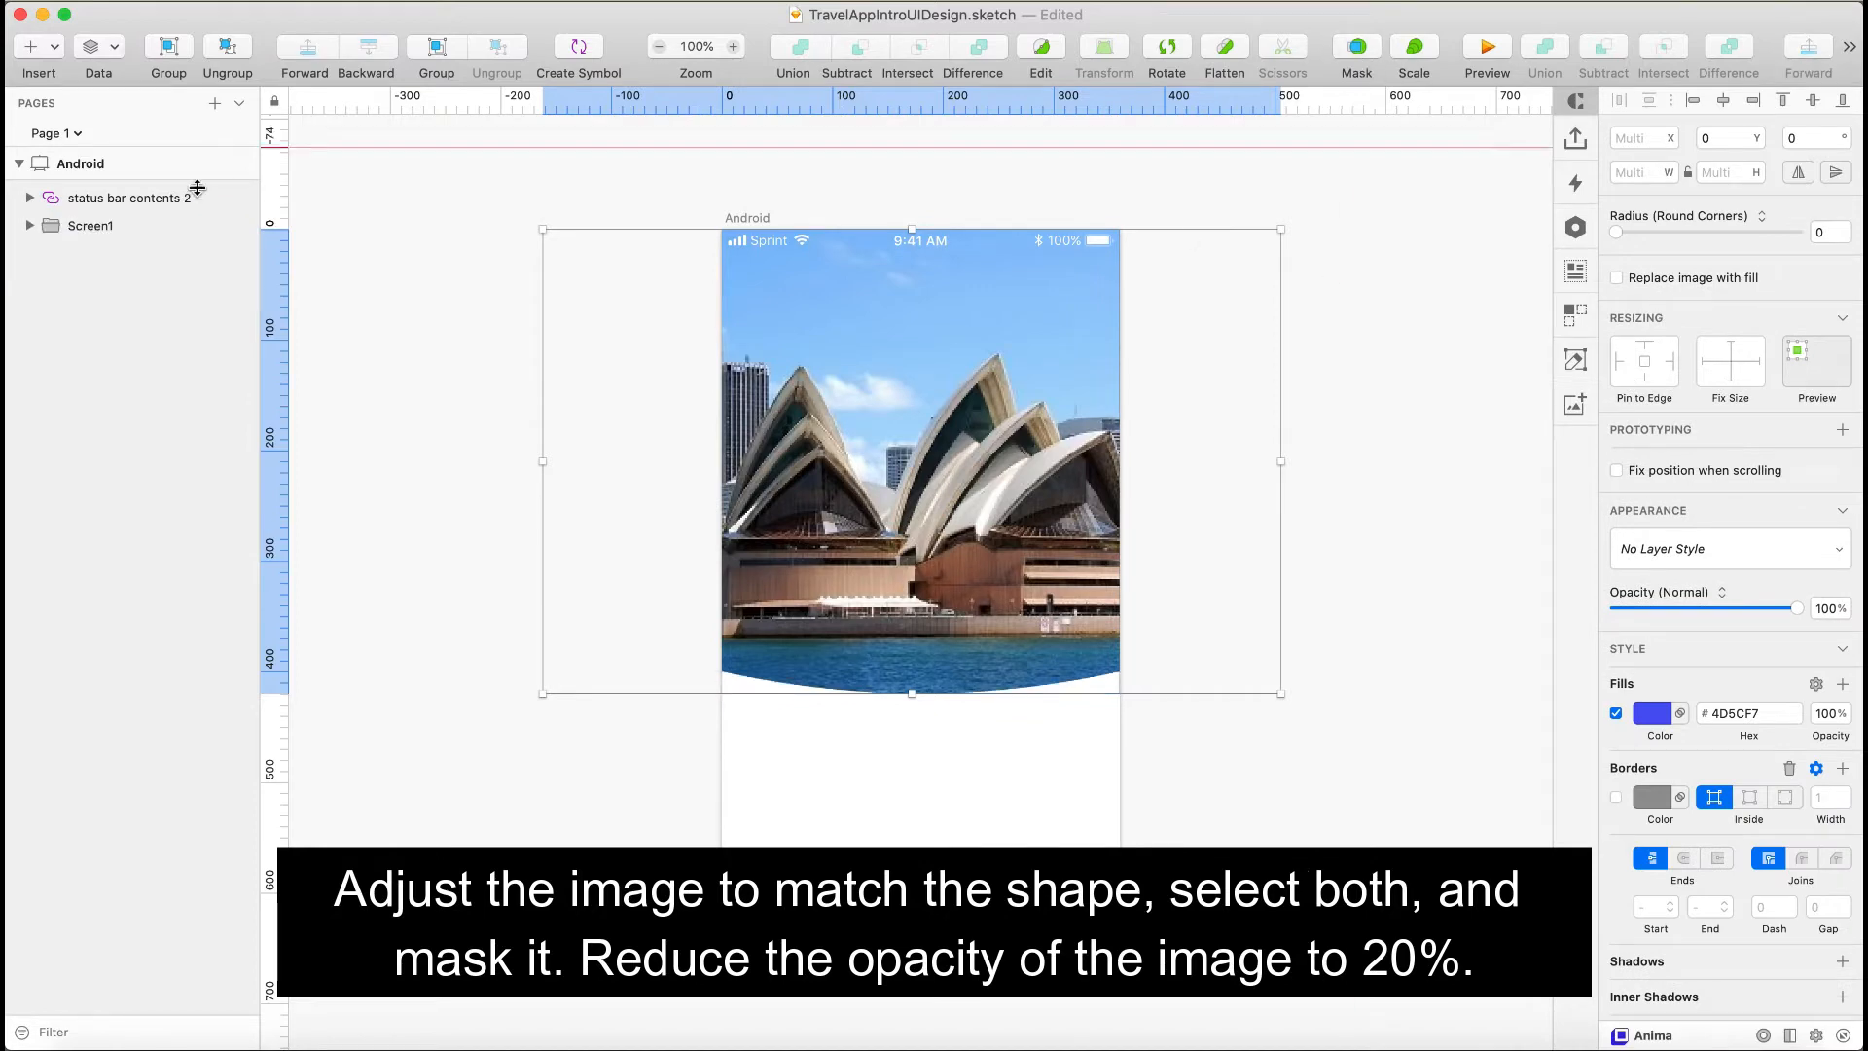
left_click(31, 226)
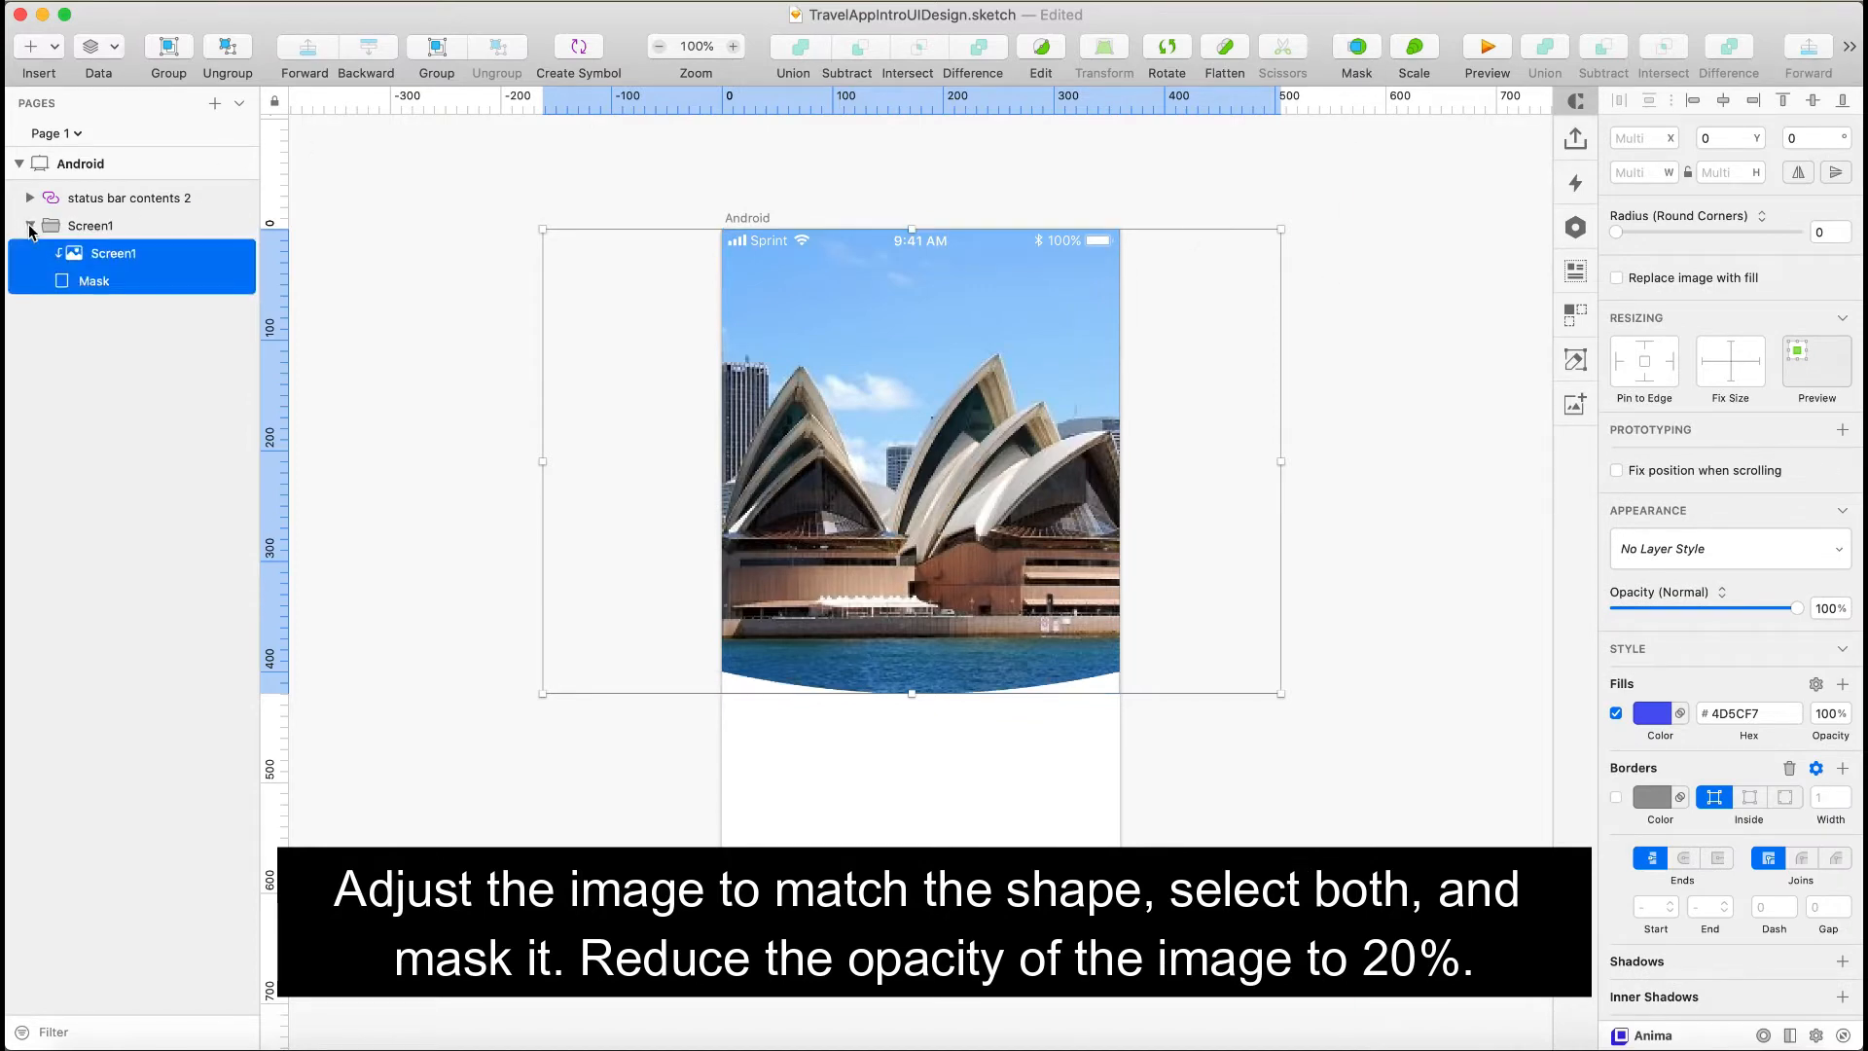
left_click(106, 362)
left_click(108, 255)
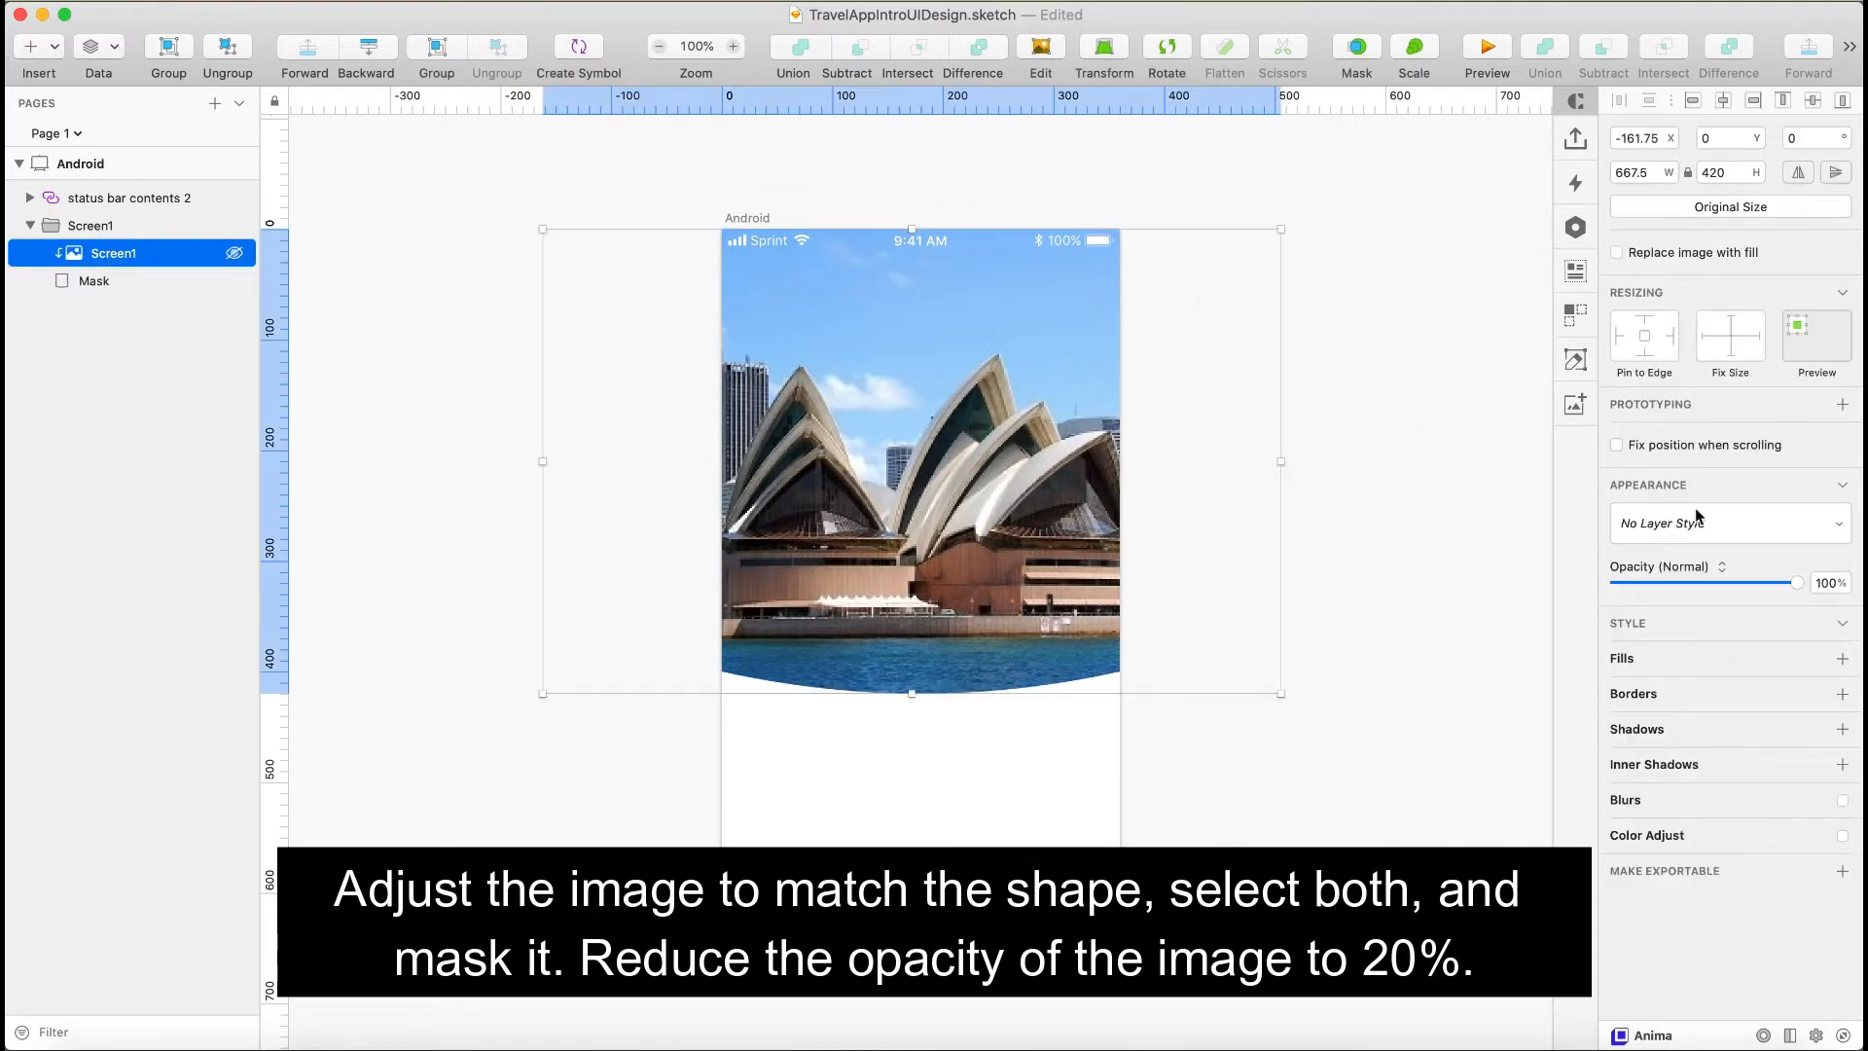
left_click(1821, 583)
type("20")
key("Return")
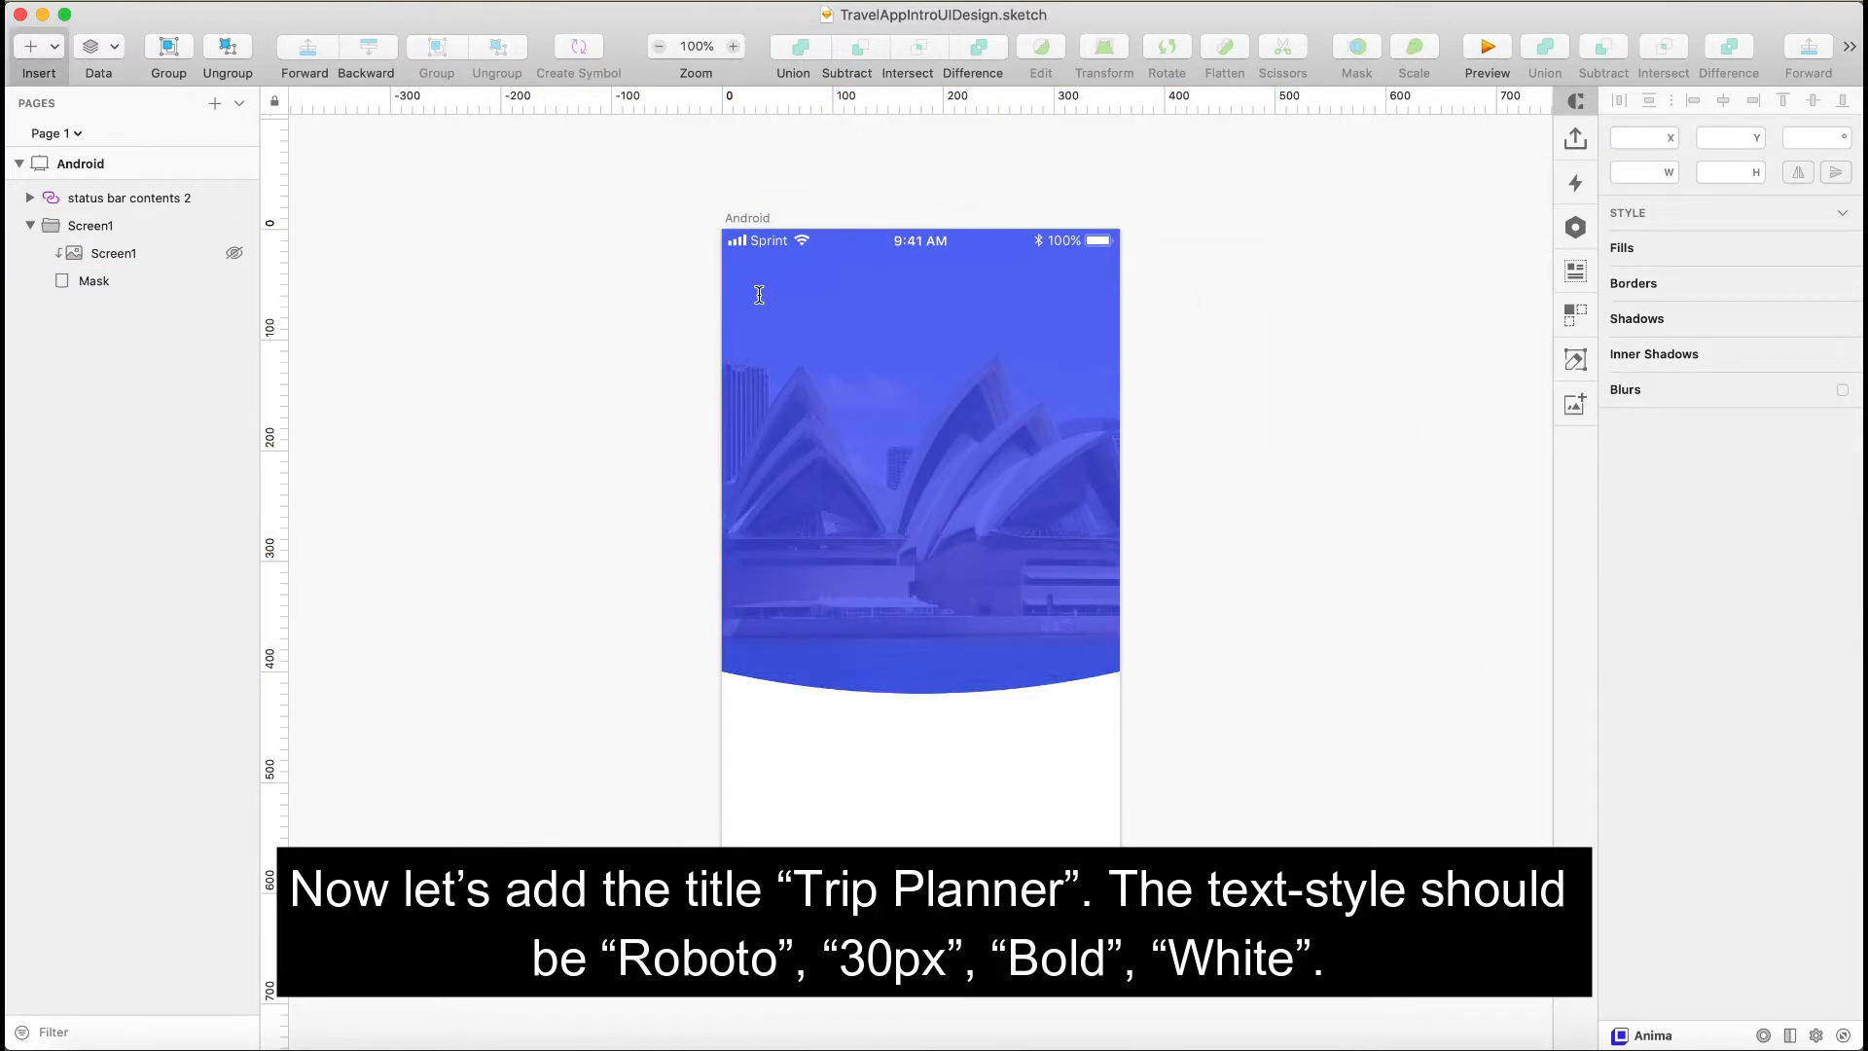
- Add a text box about 192 × 44 below the status bar, reading "Trip Planner"
left_click_drag(759, 295, 970, 342)
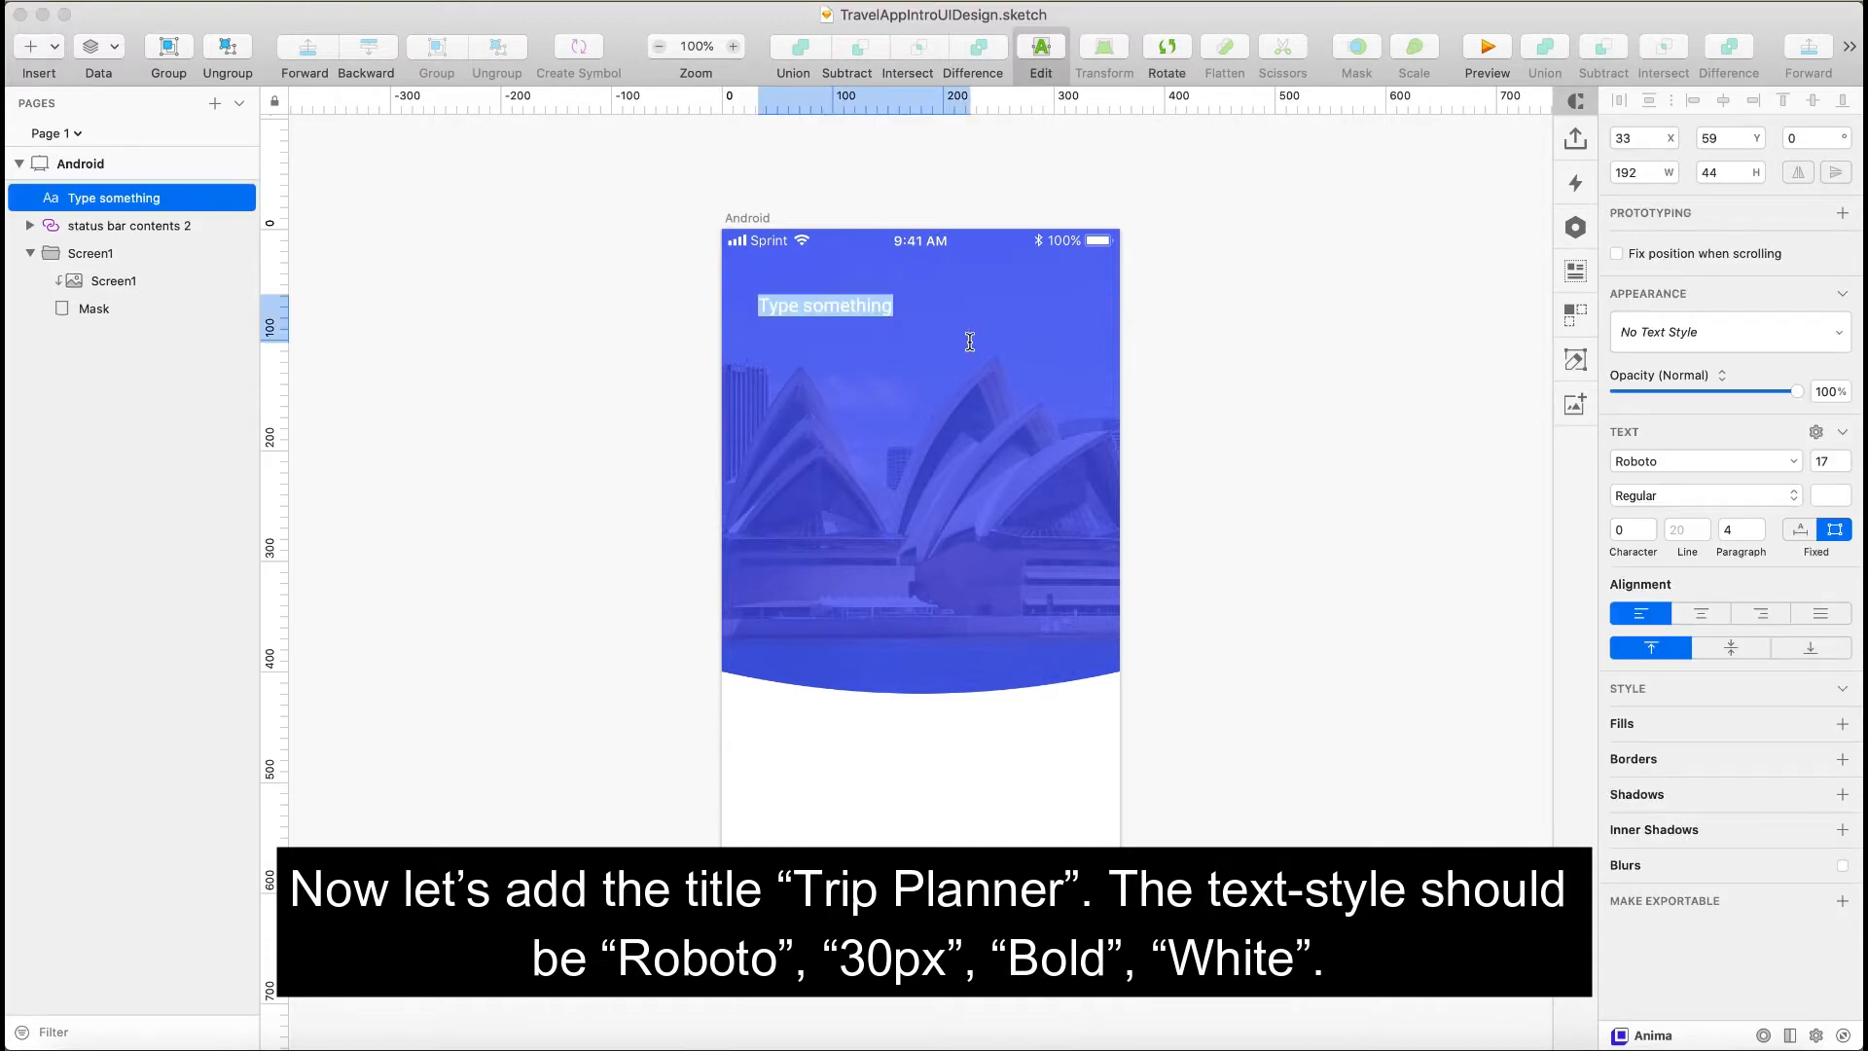
type("Trip Planner")
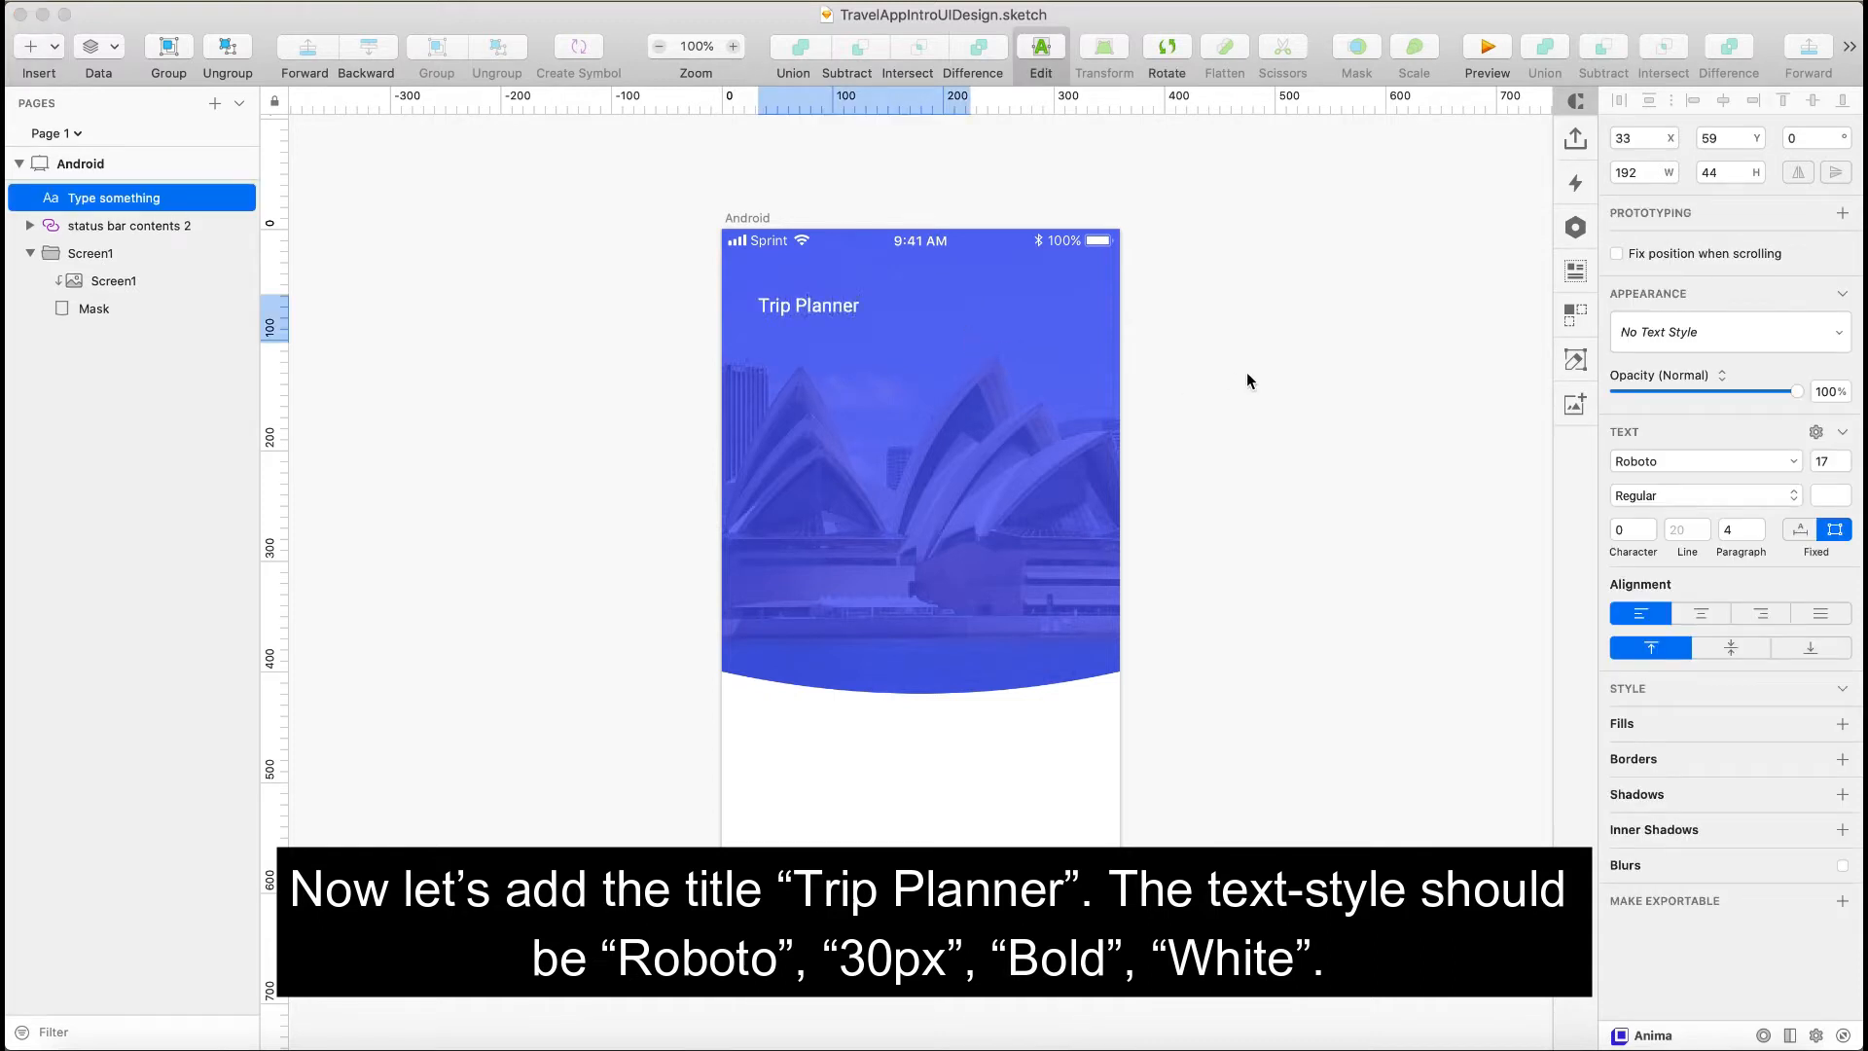
key("Escape")
- Set the "Trip Planner" title to size 30 in Bold and slightly reduce the height of its text box
left_click(1827, 461)
type("3")
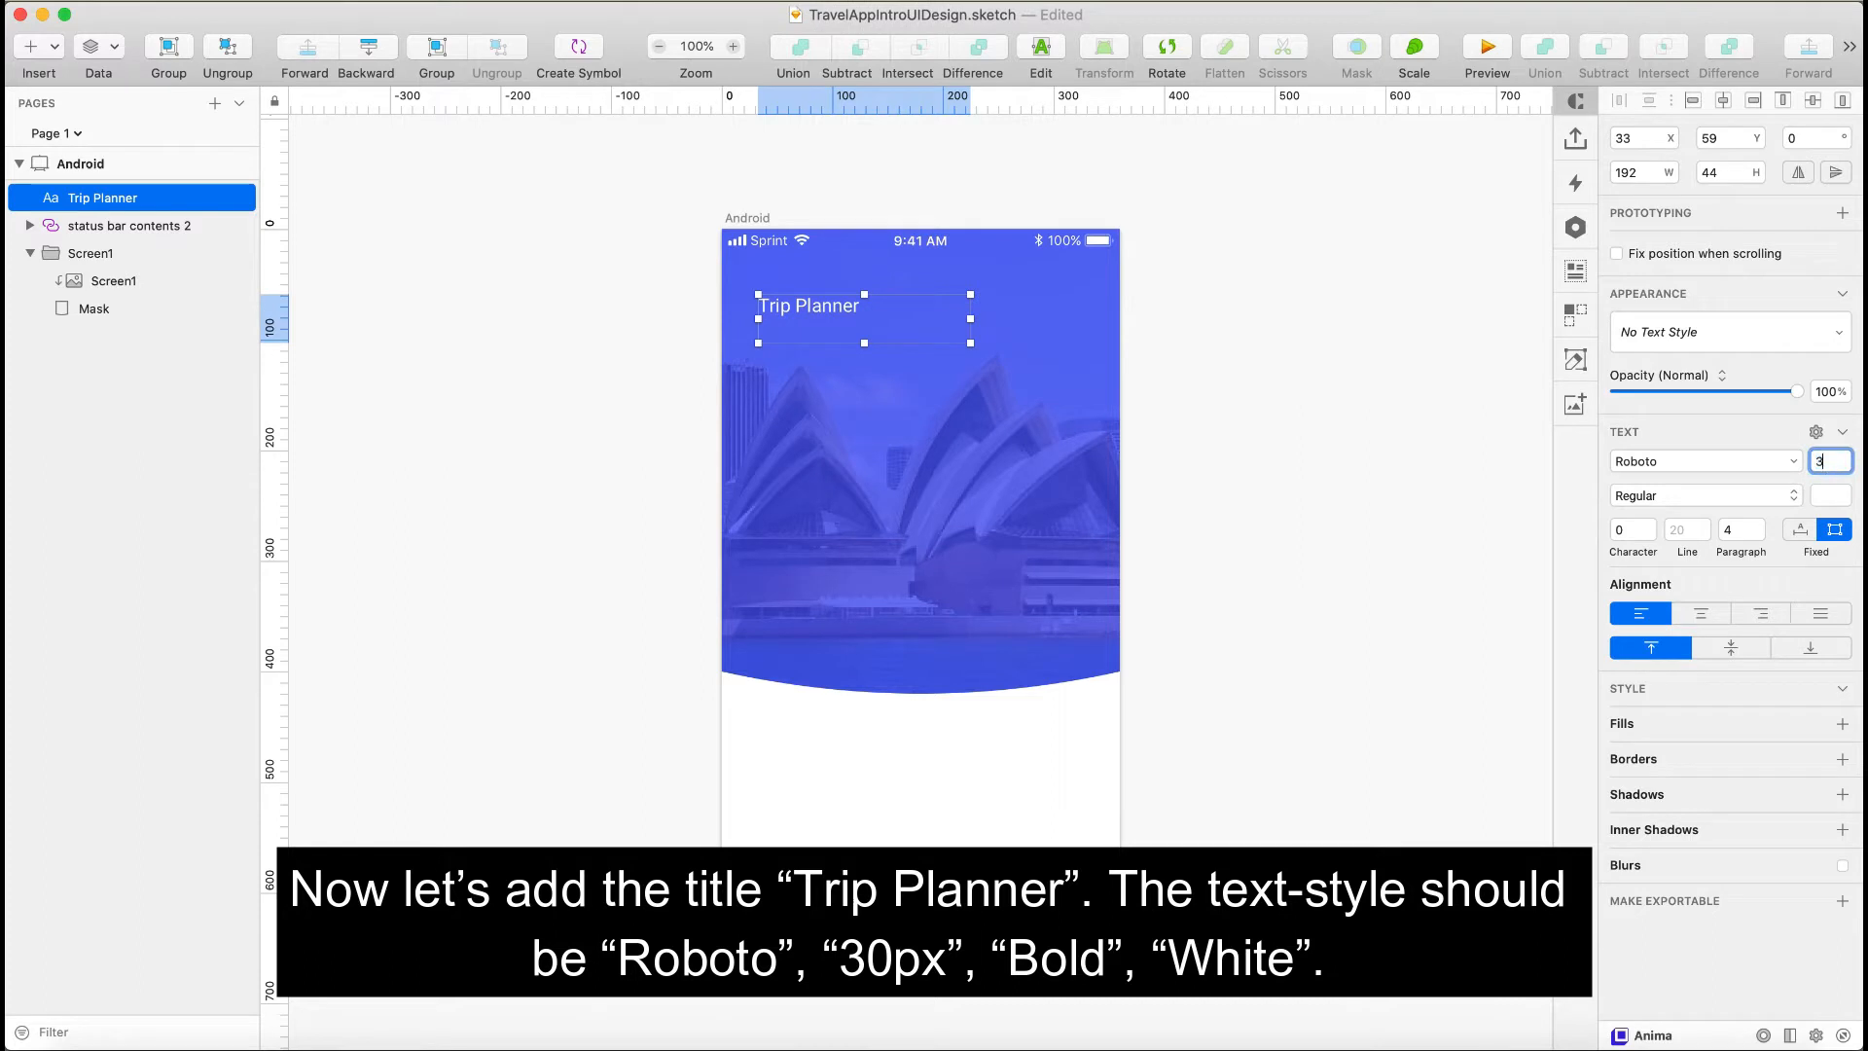
type("0")
key("Tab")
left_click(1657, 498)
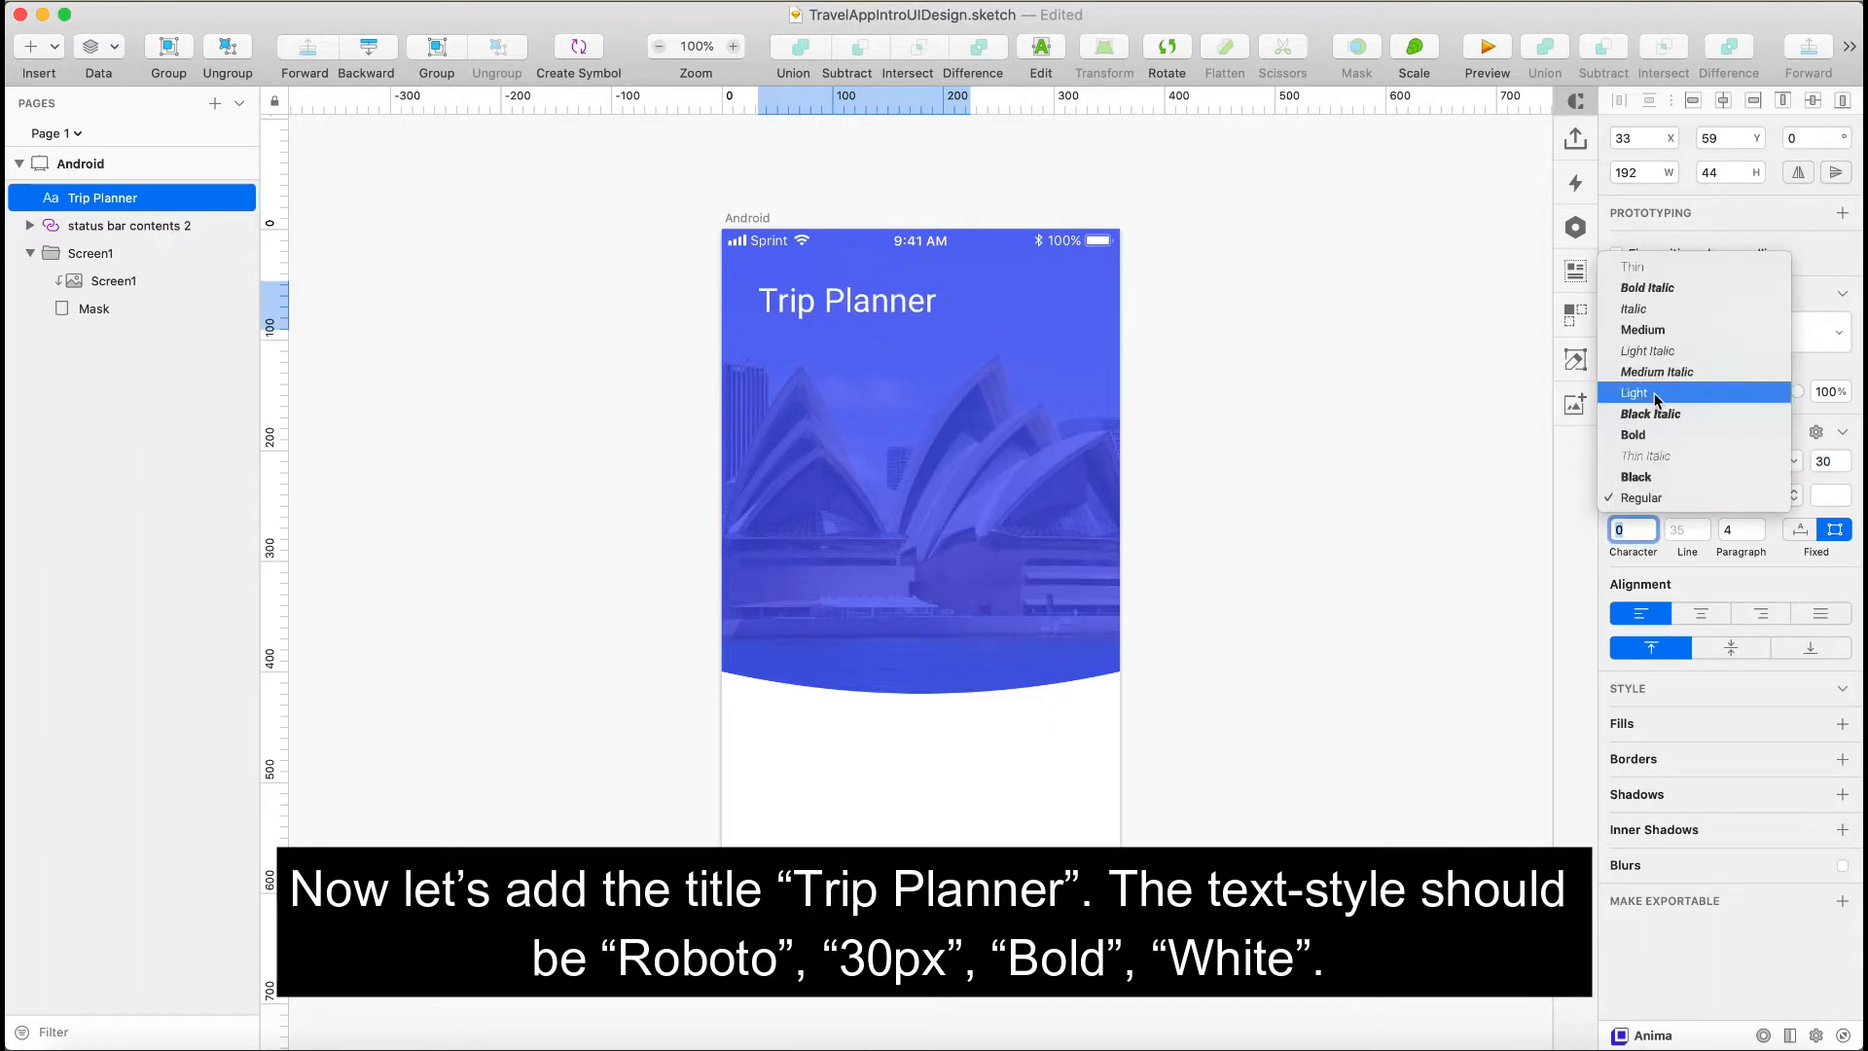
left_click(1657, 435)
left_click(1224, 484)
left_click(860, 316)
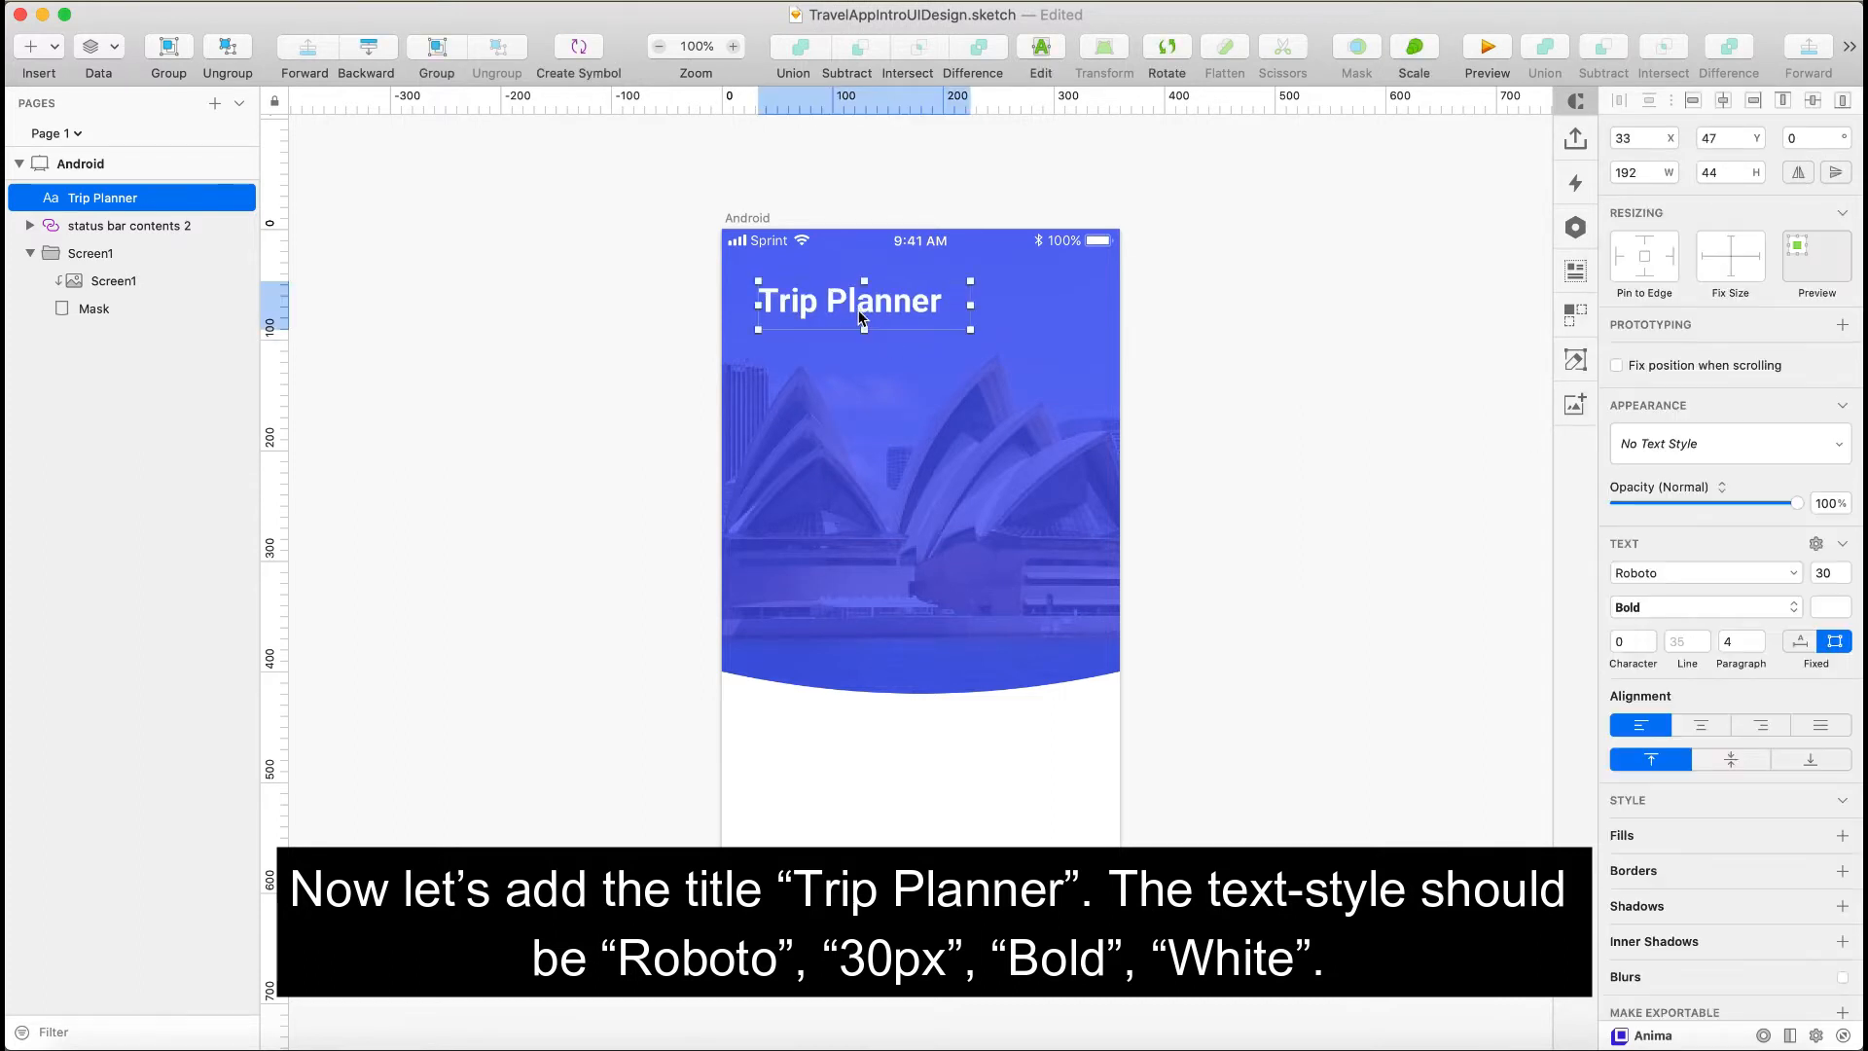
left_click_drag(864, 330, 864, 321)
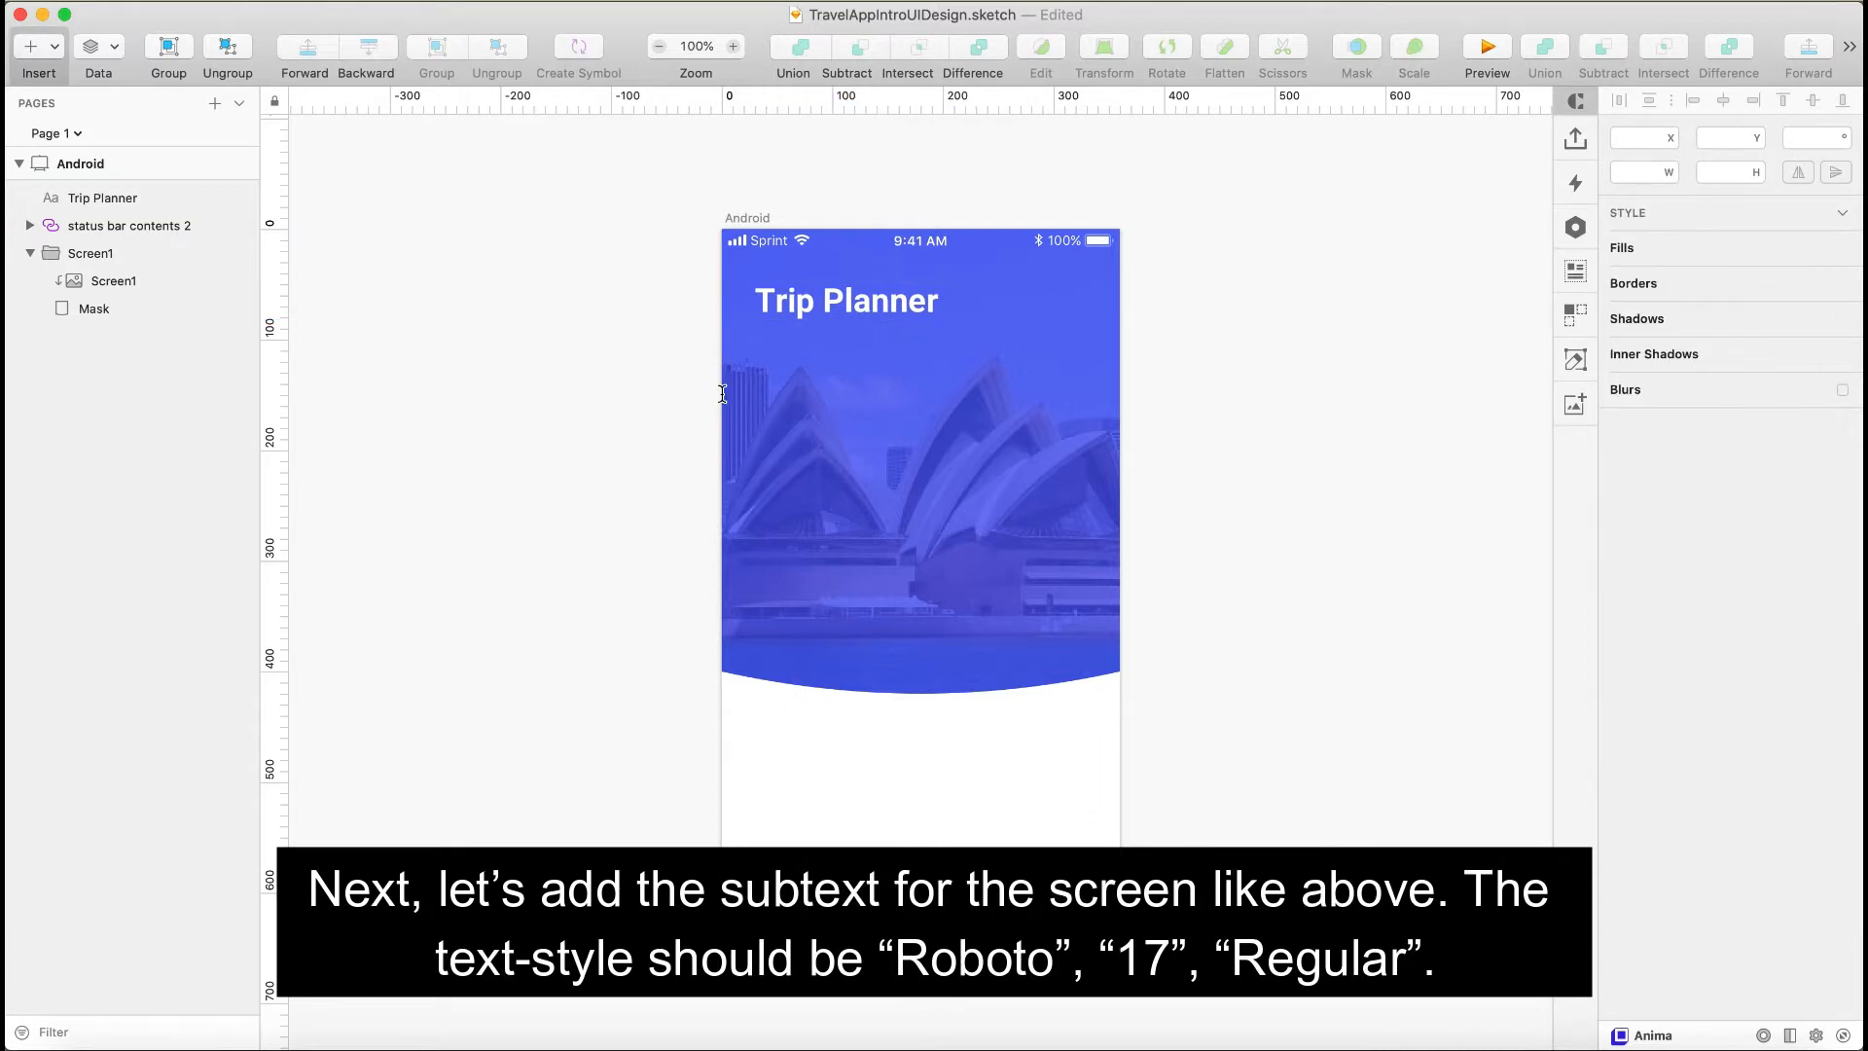
- Add a text box about 284 × 74 below the title, styled Roboto Regular at size 17
left_click_drag(762, 337, 1075, 418)
left_click(1829, 461)
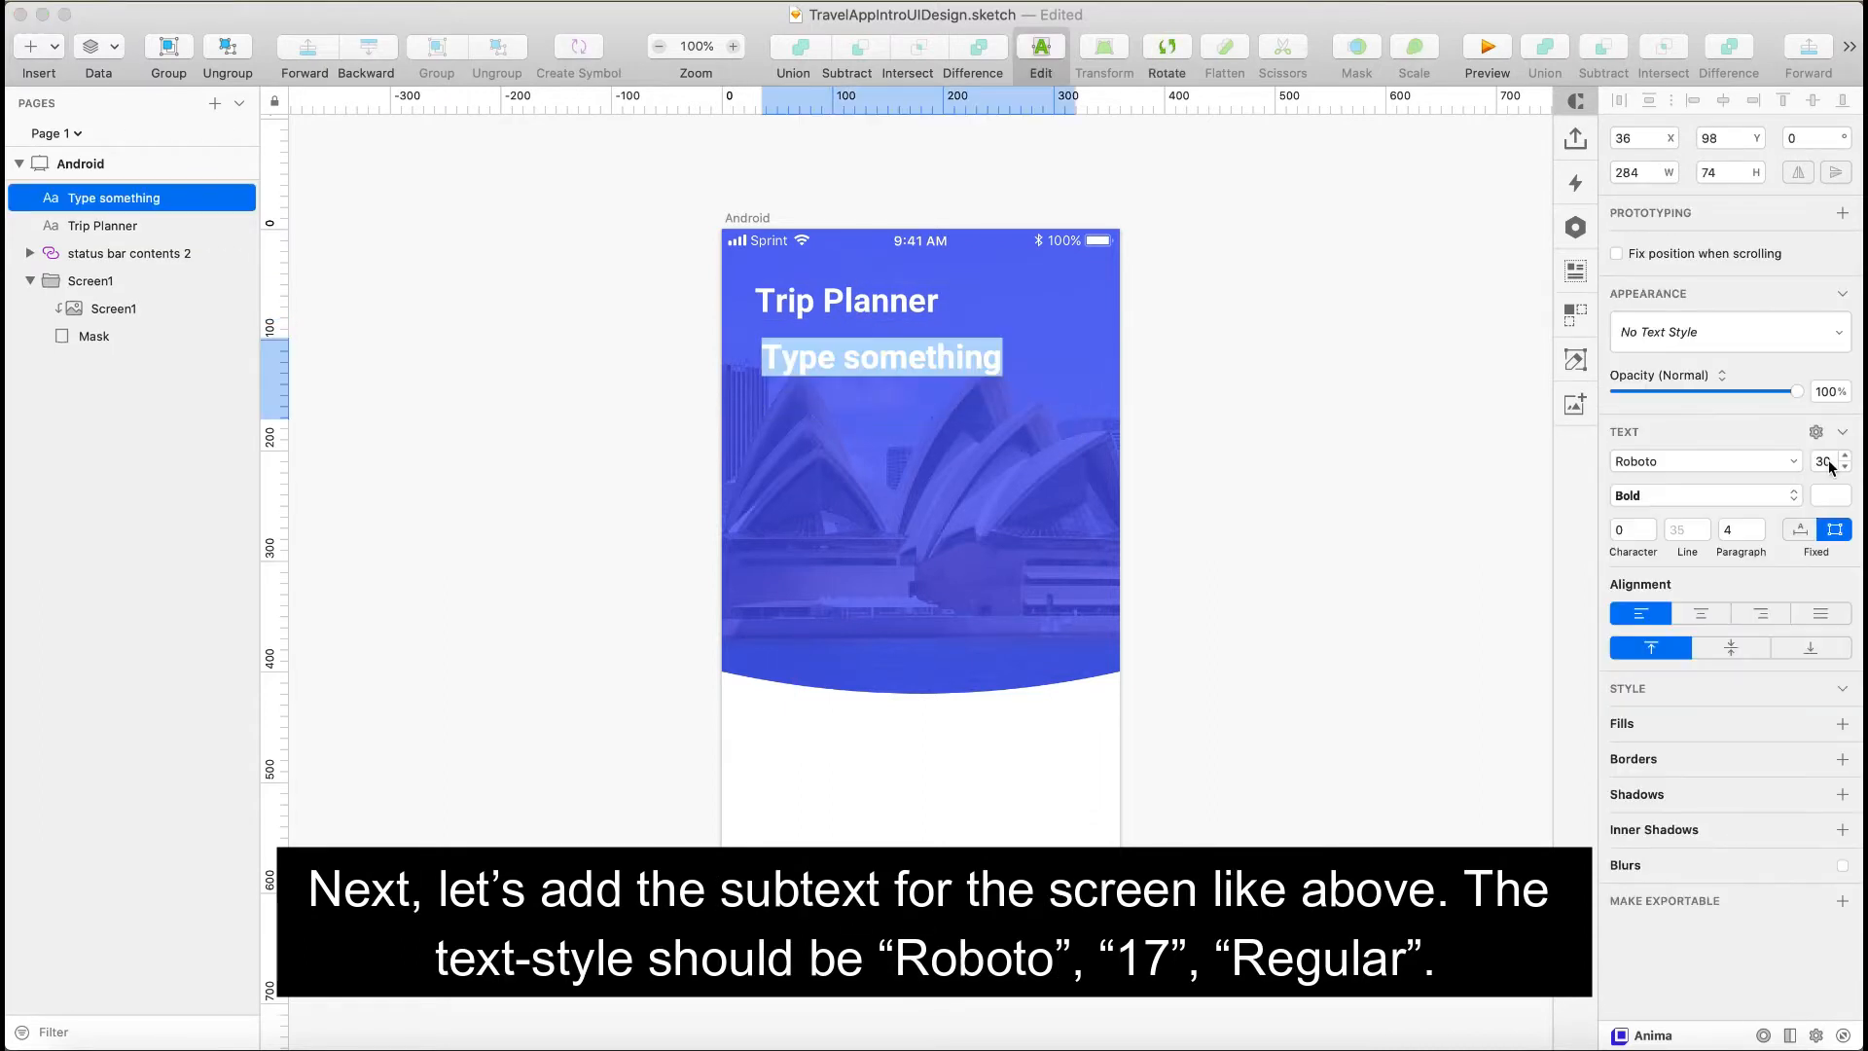
type("17")
key("Return")
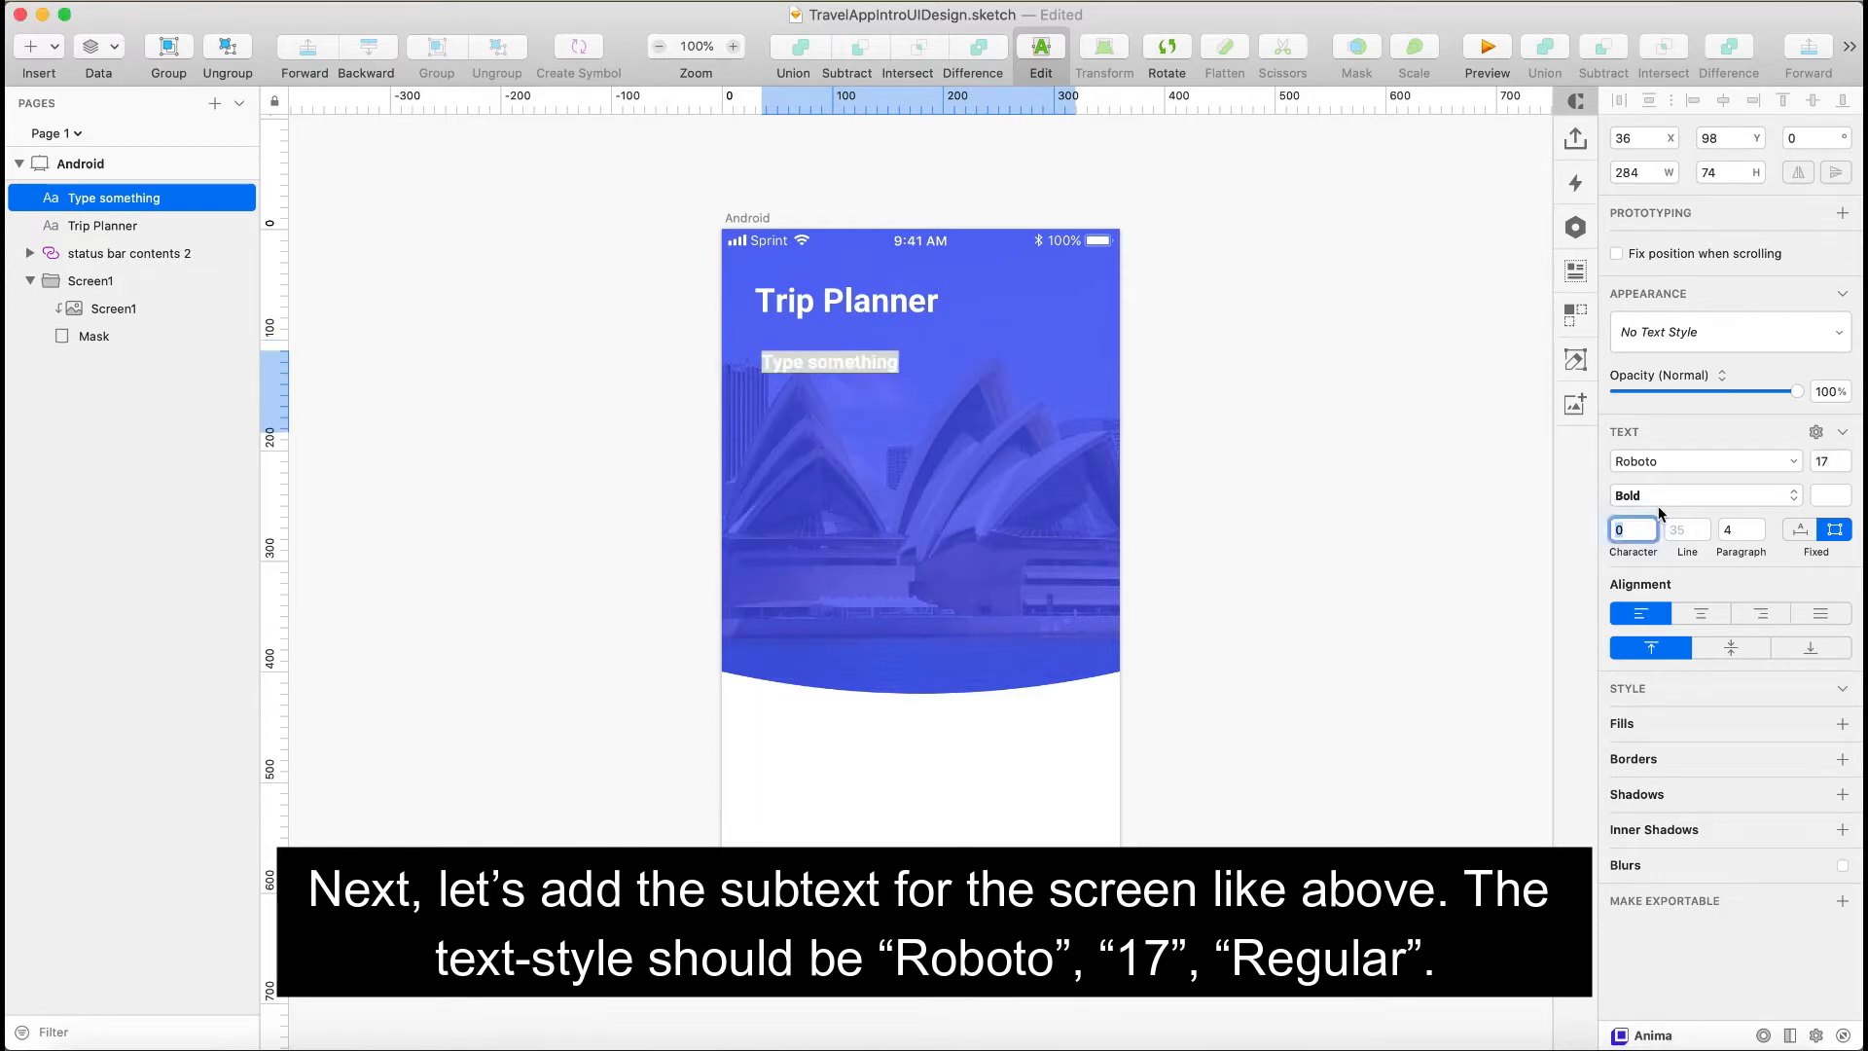
left_click(1659, 498)
left_click(1660, 562)
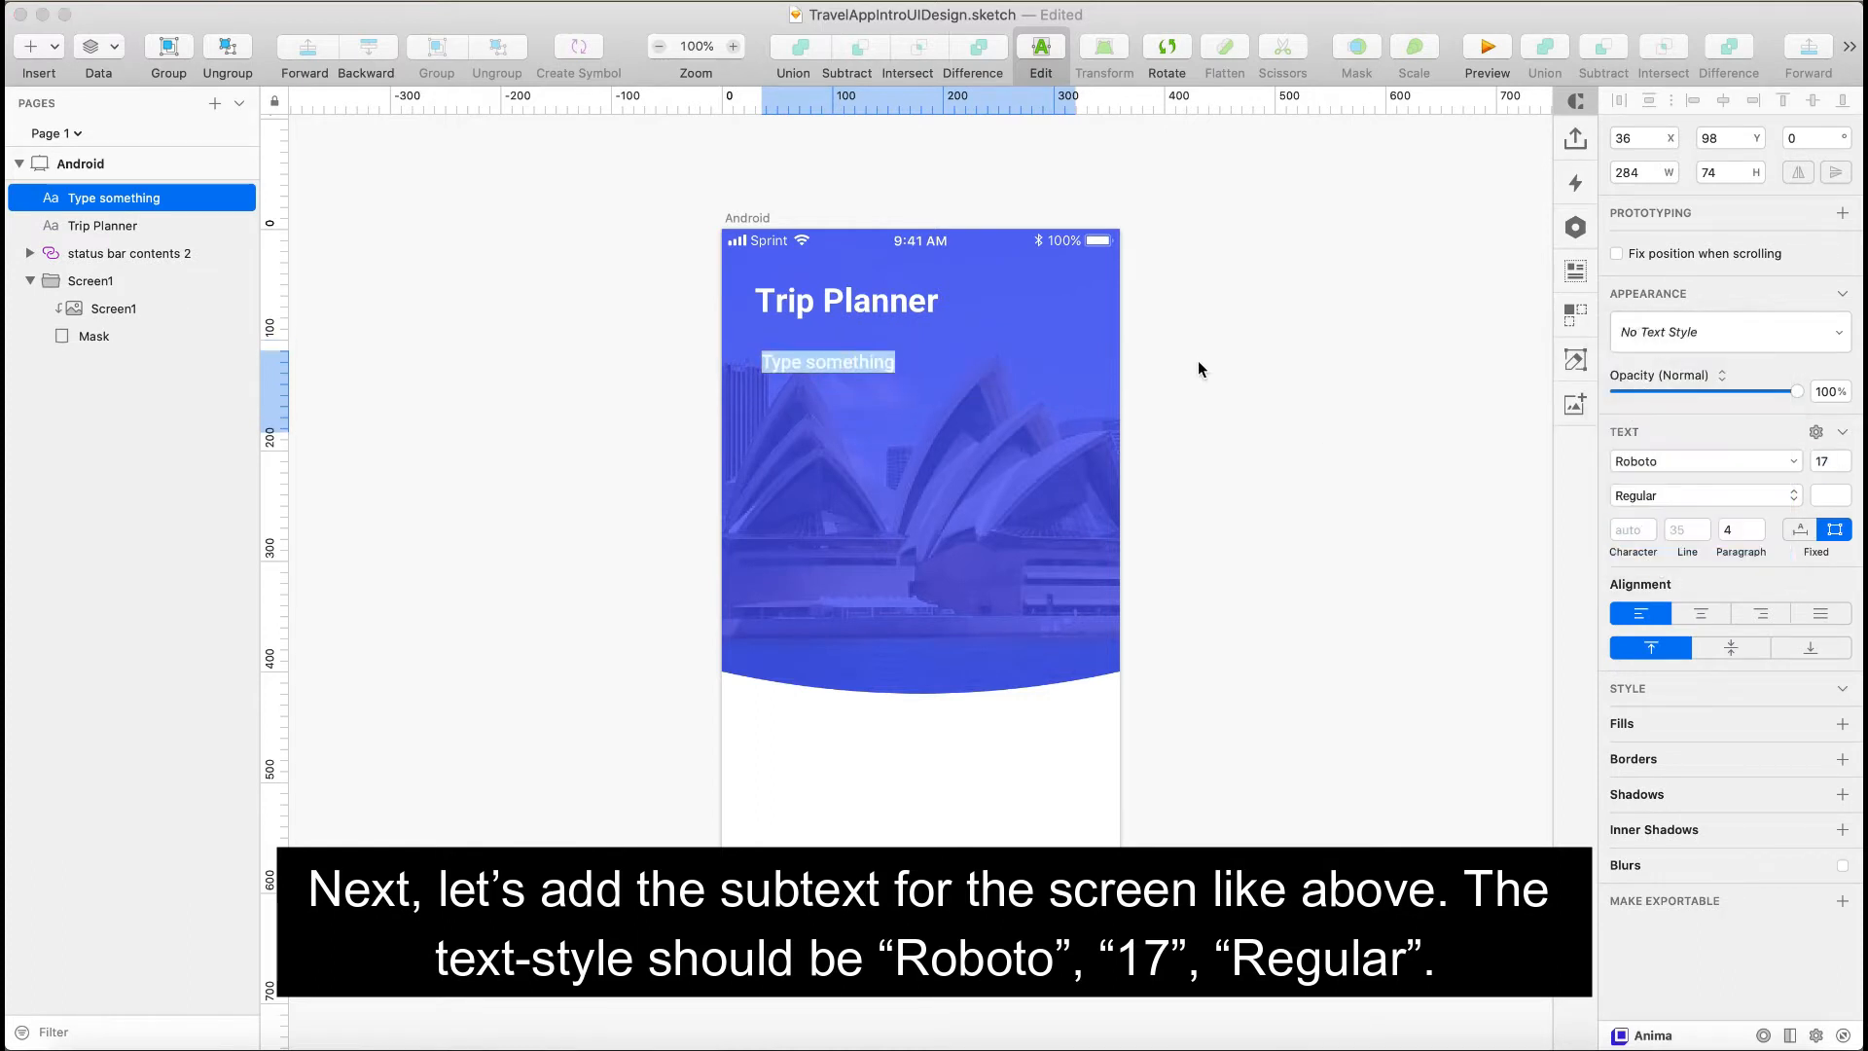
- Enter "Pick the date of your choice or you can schedule it from our customized tool." as the subtext and widen its box to fit two lines
key("Escape")
double_click(844, 360)
type("Pick th")
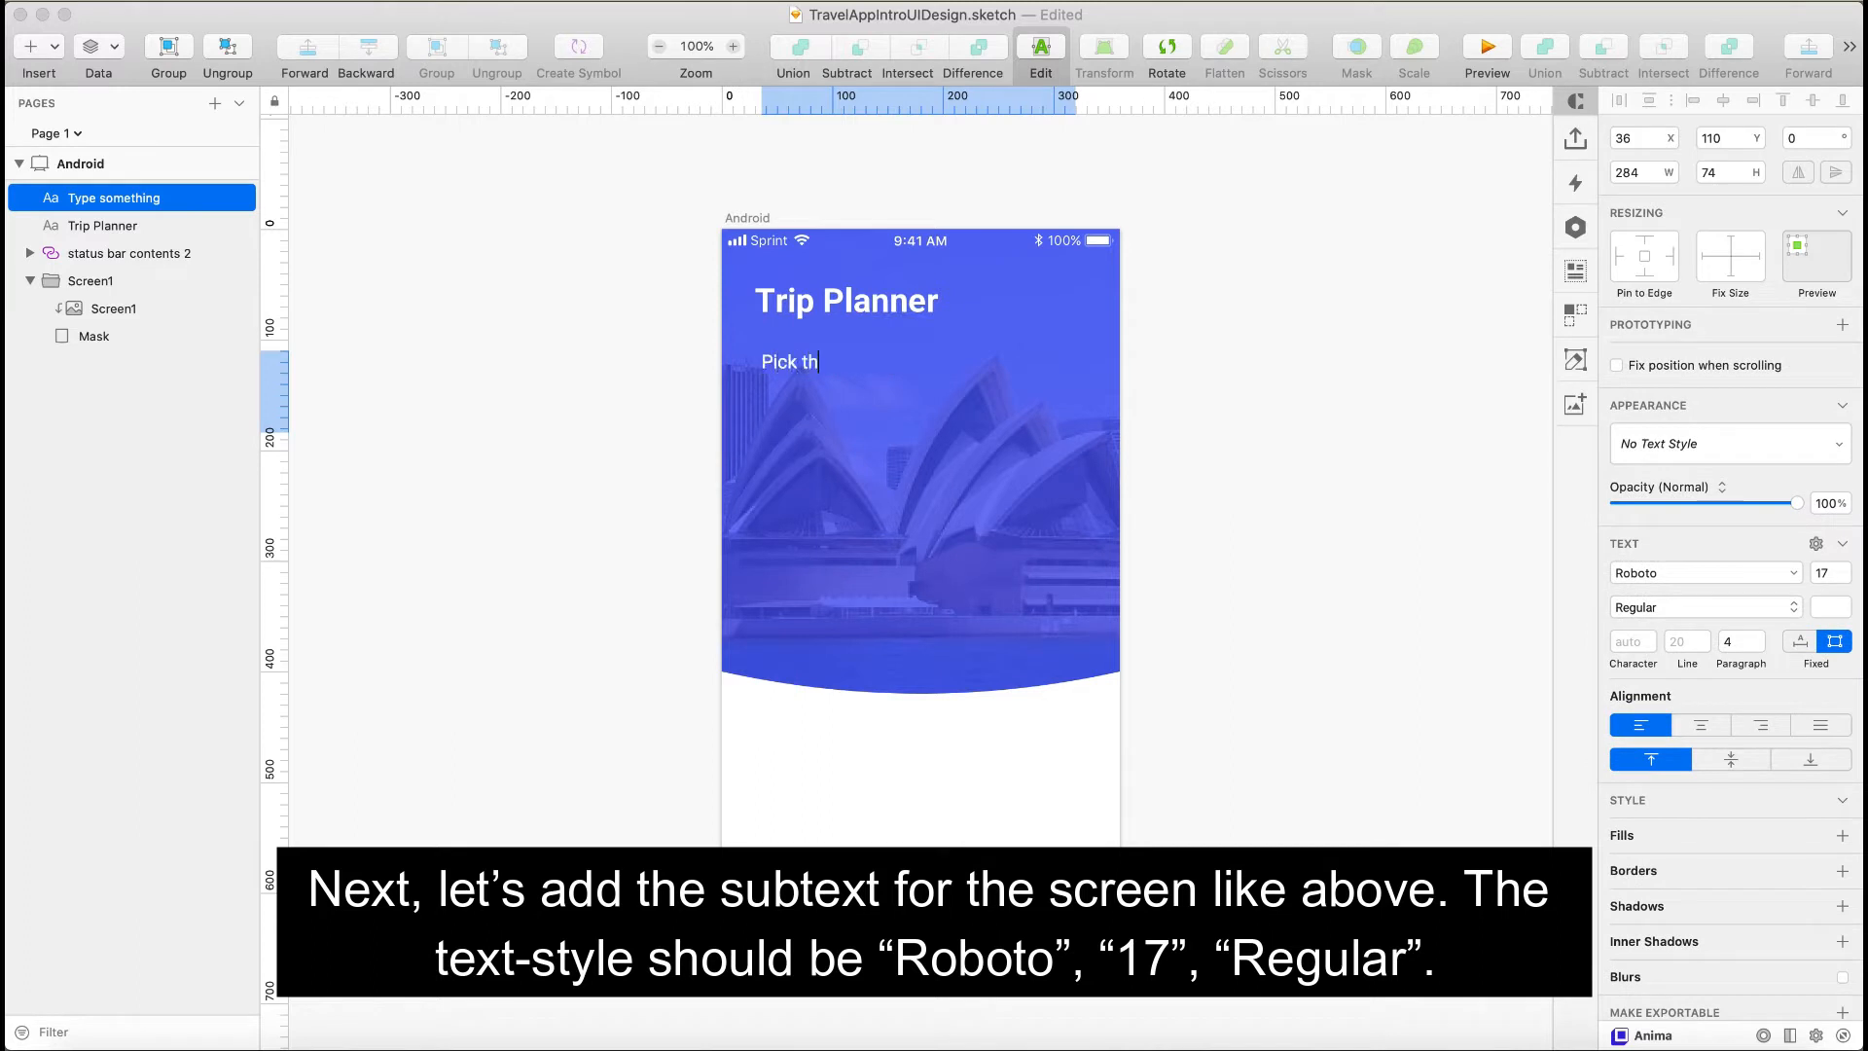
type("e date of your choice or yo")
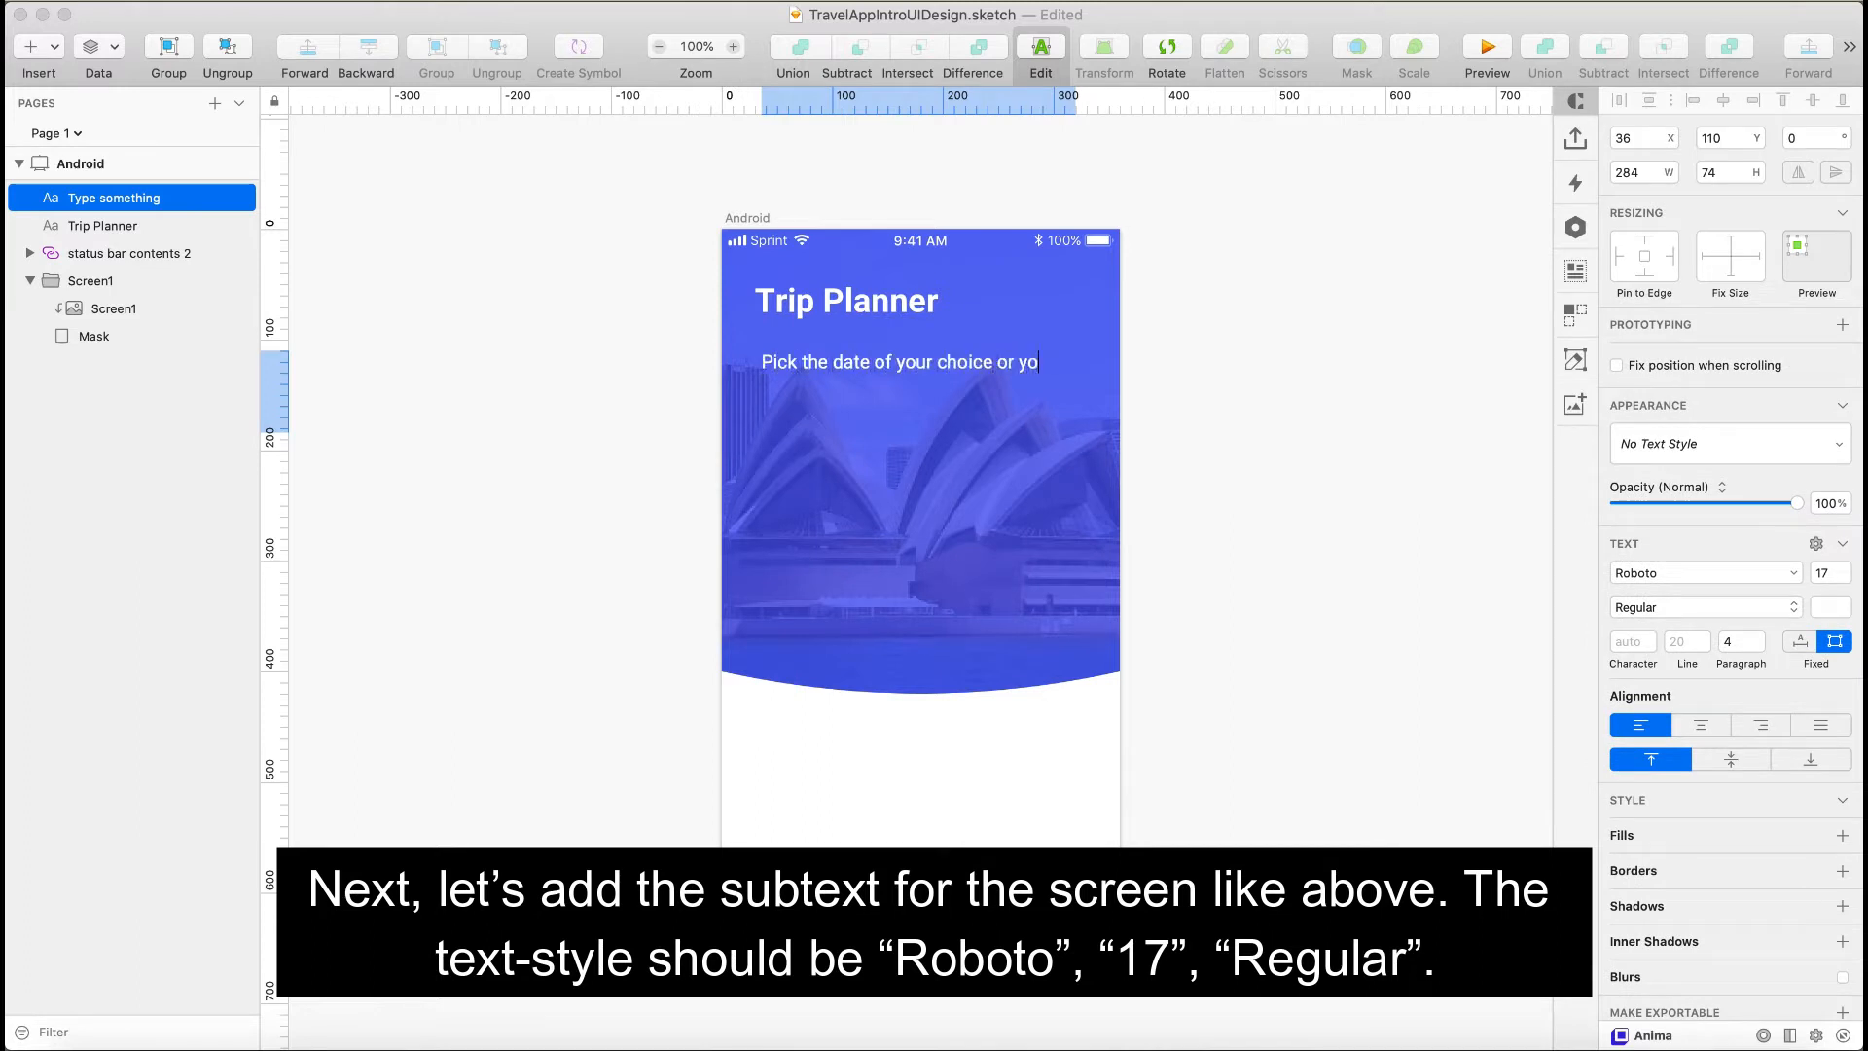
type("u can schedule it from our customized tool")
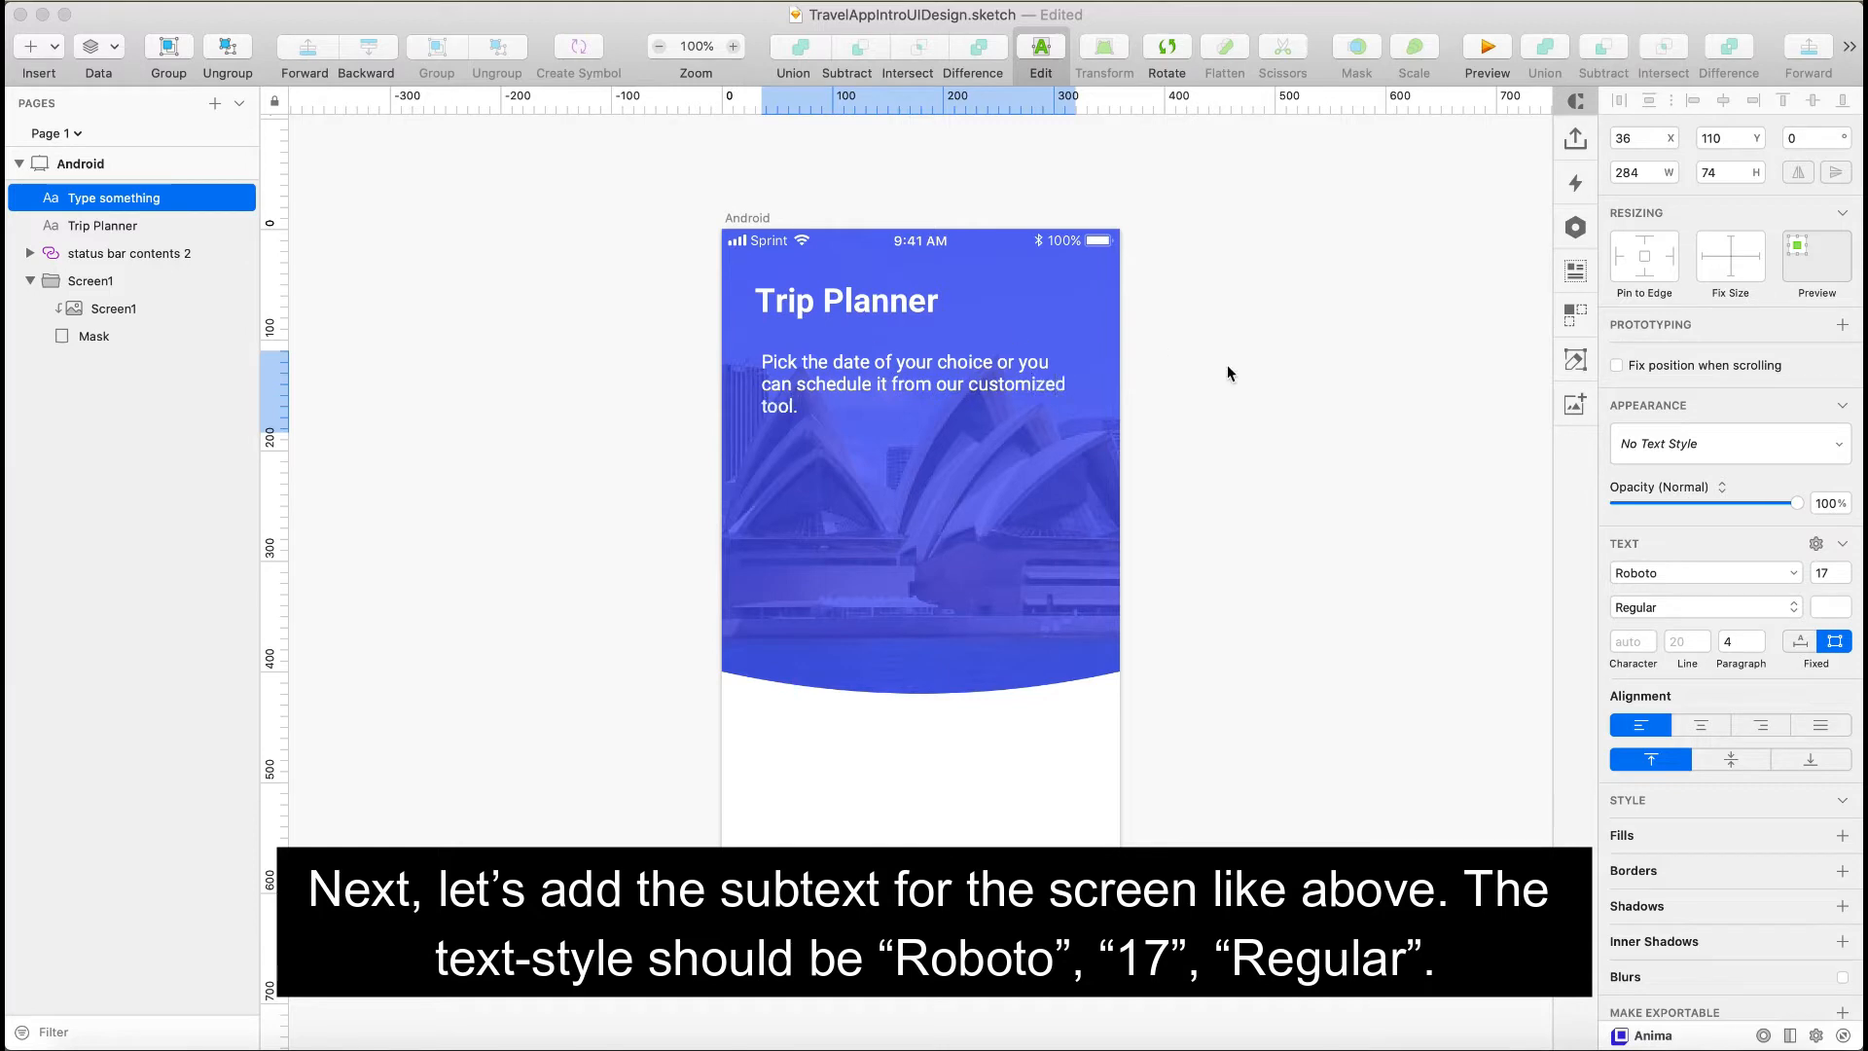
type(".")
key("Escape")
left_click_drag(1032, 408, 1089, 402)
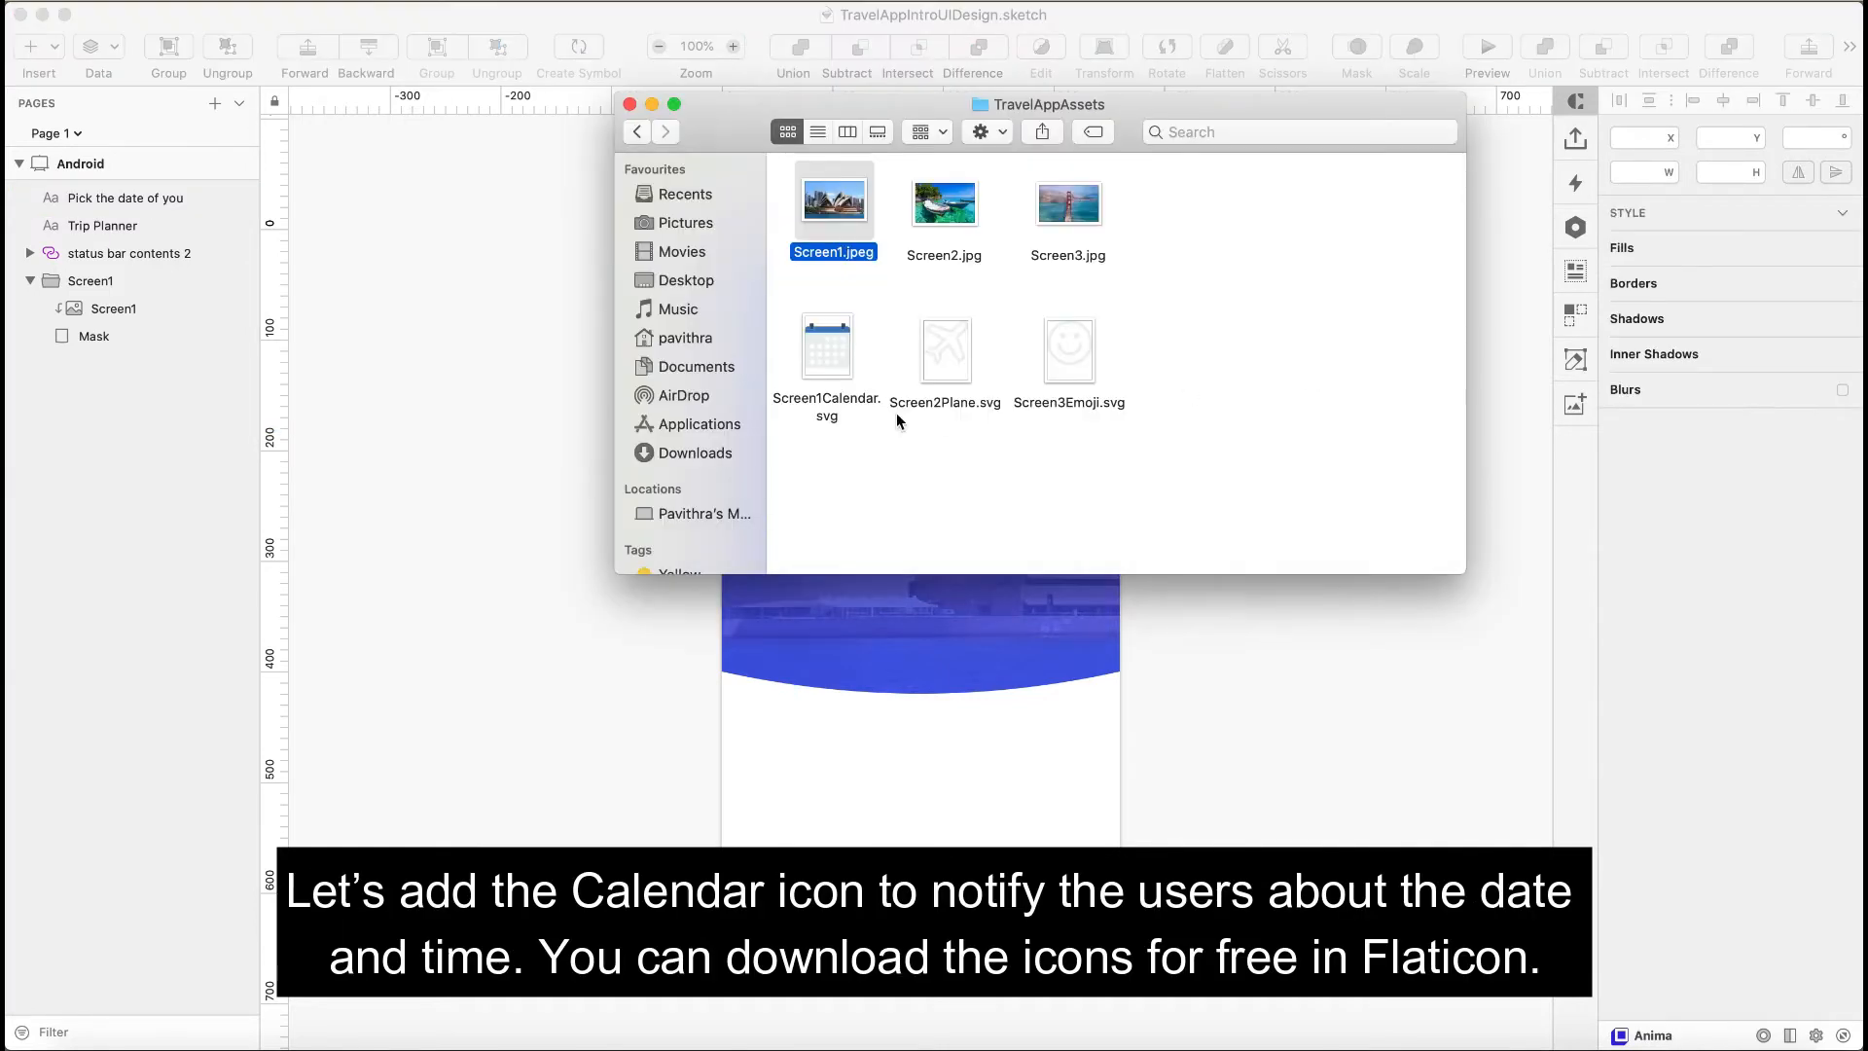
- Place Screen1Calendar.svg from the TravelAppAssets folder below the subtext, scale it down to about 228 wide and move it toward the artboard's centre
mouse_move(835, 356)
left_mouse_down()
mouse_move(884, 634)
mouse_move(903, 628)
left_mouse_up()
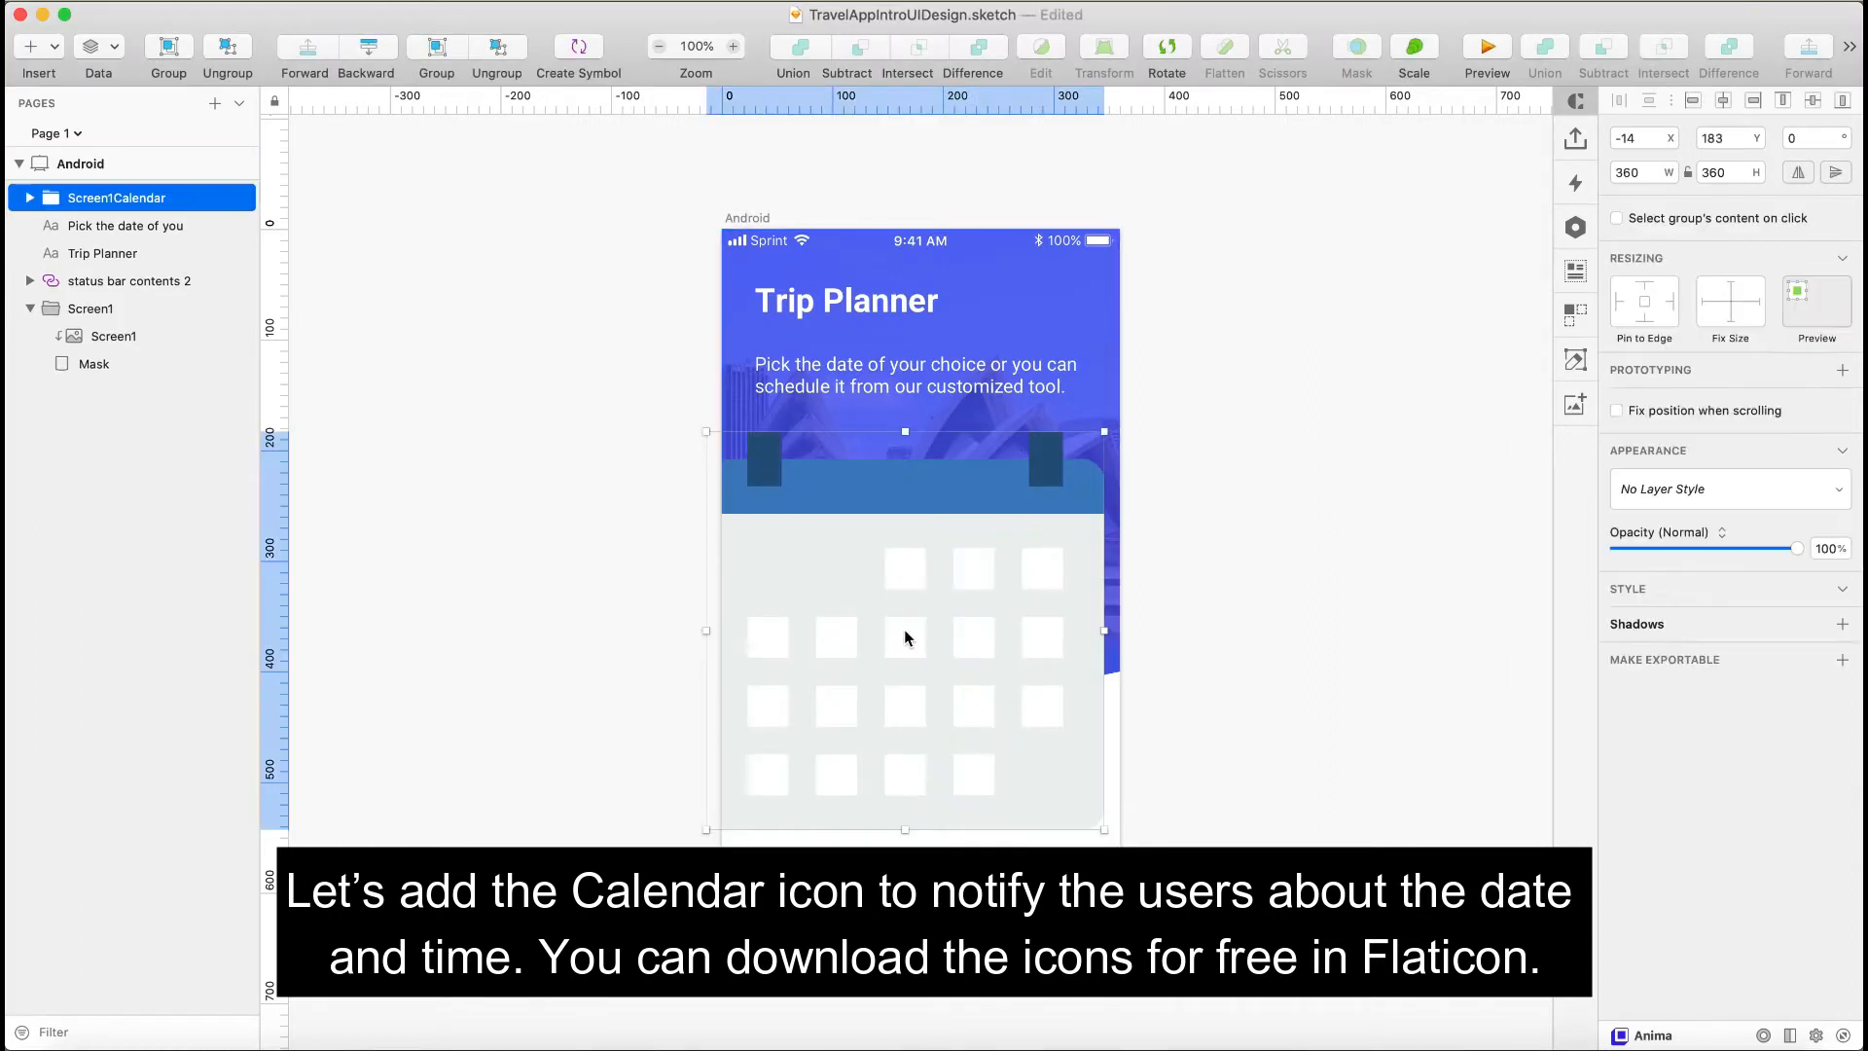
left_click_drag(1106, 828, 961, 679)
left_click_drag(834, 558, 933, 574)
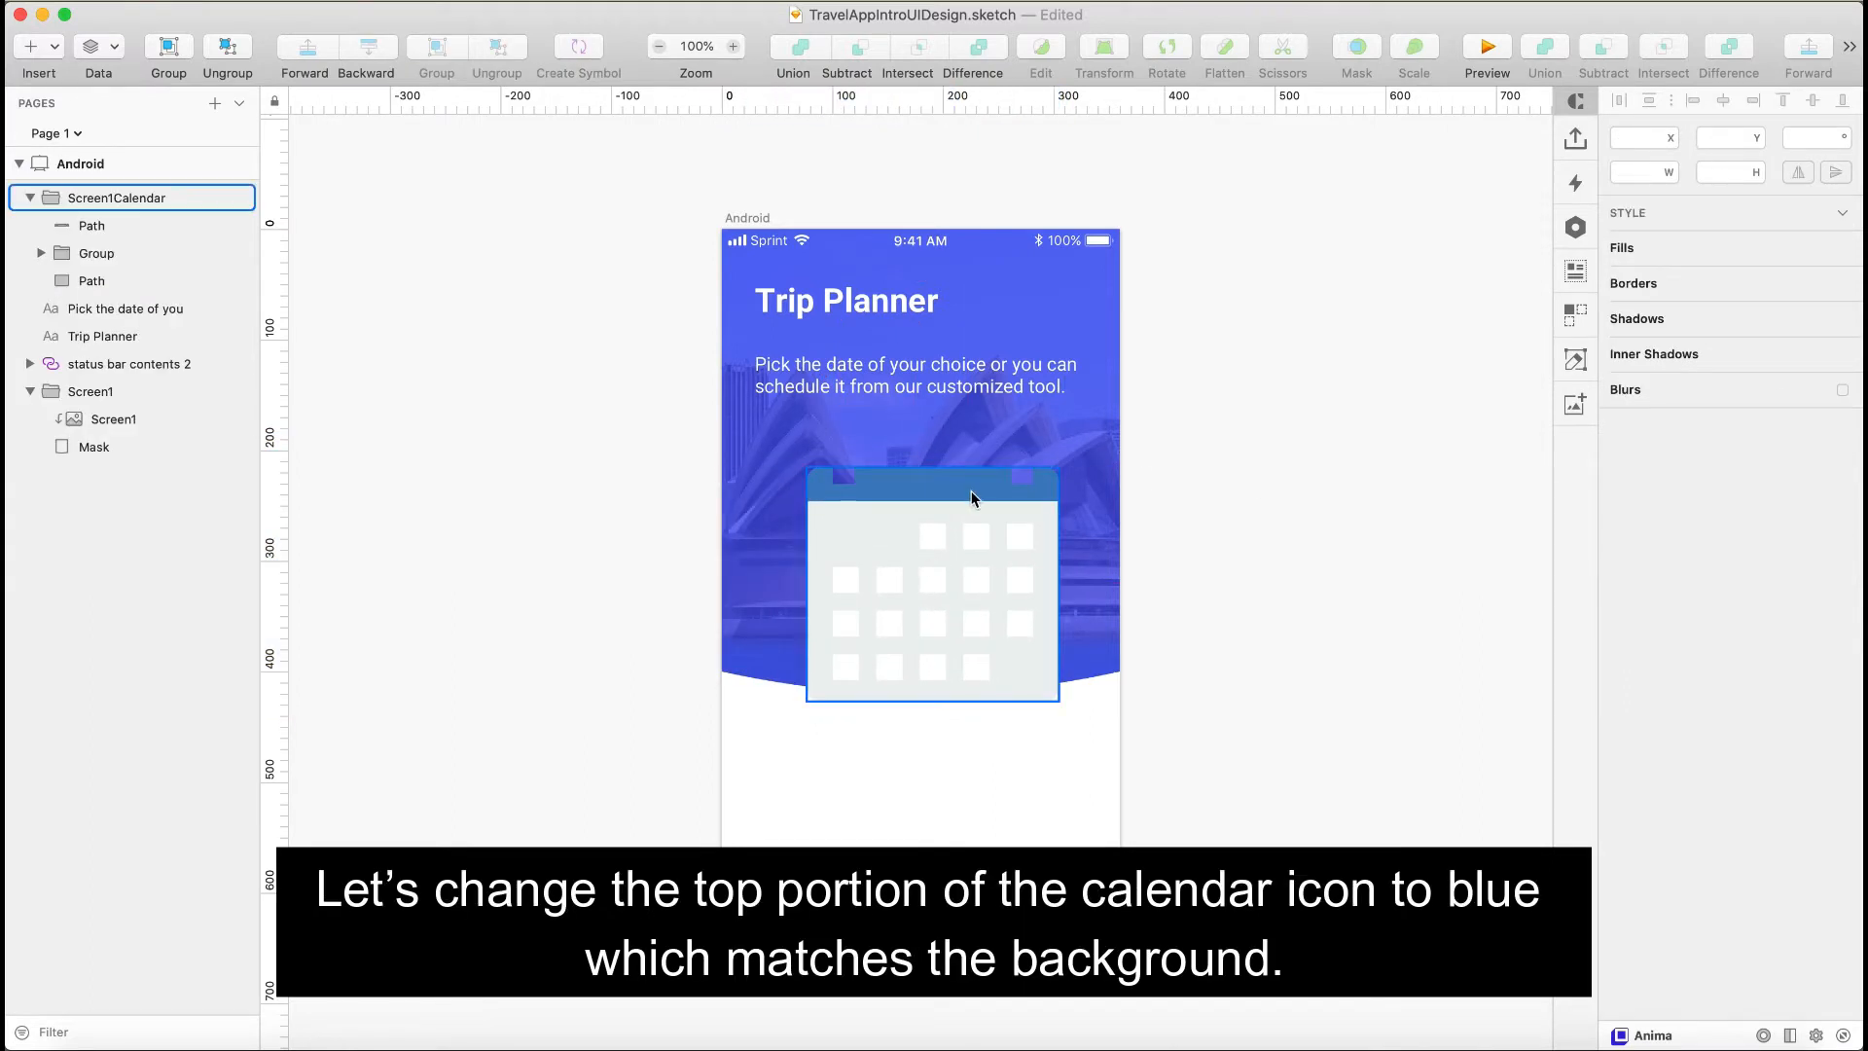
- Fill the calendar icon's top band with the saved blue 4D5CF7
left_click(972, 493)
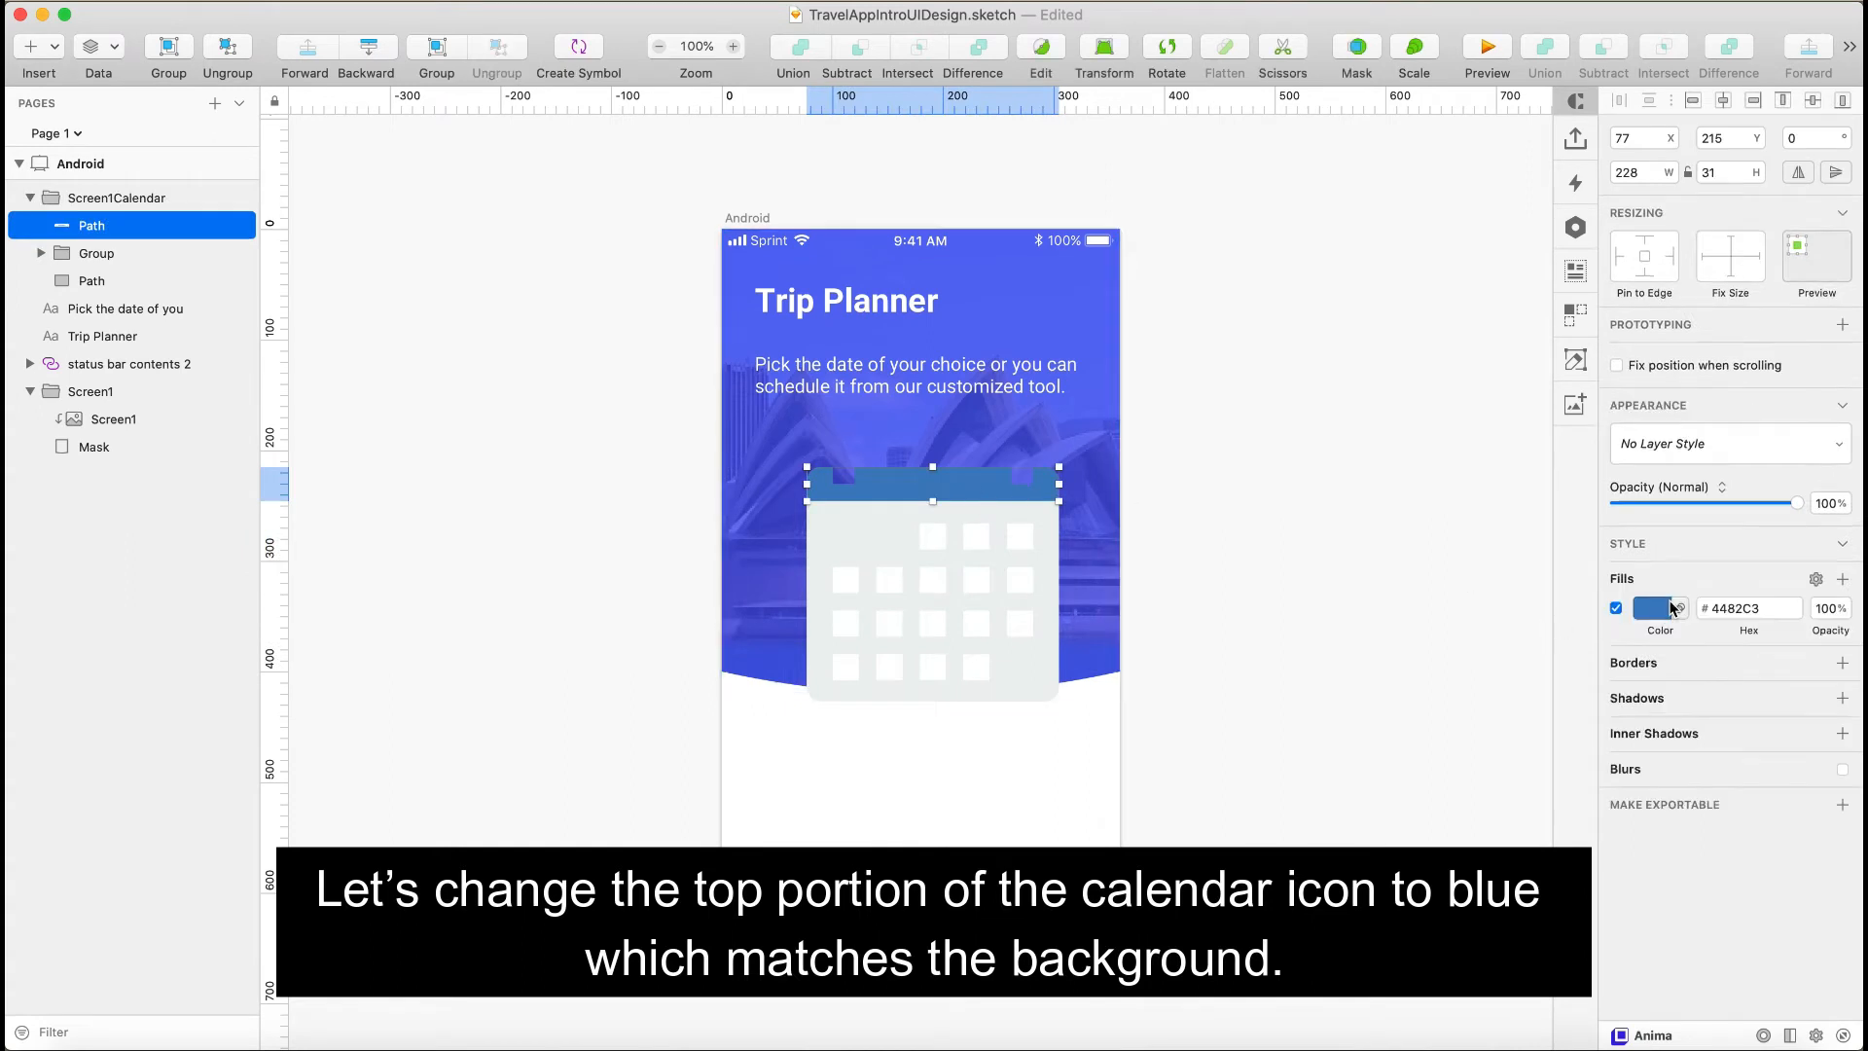
left_click(1661, 609)
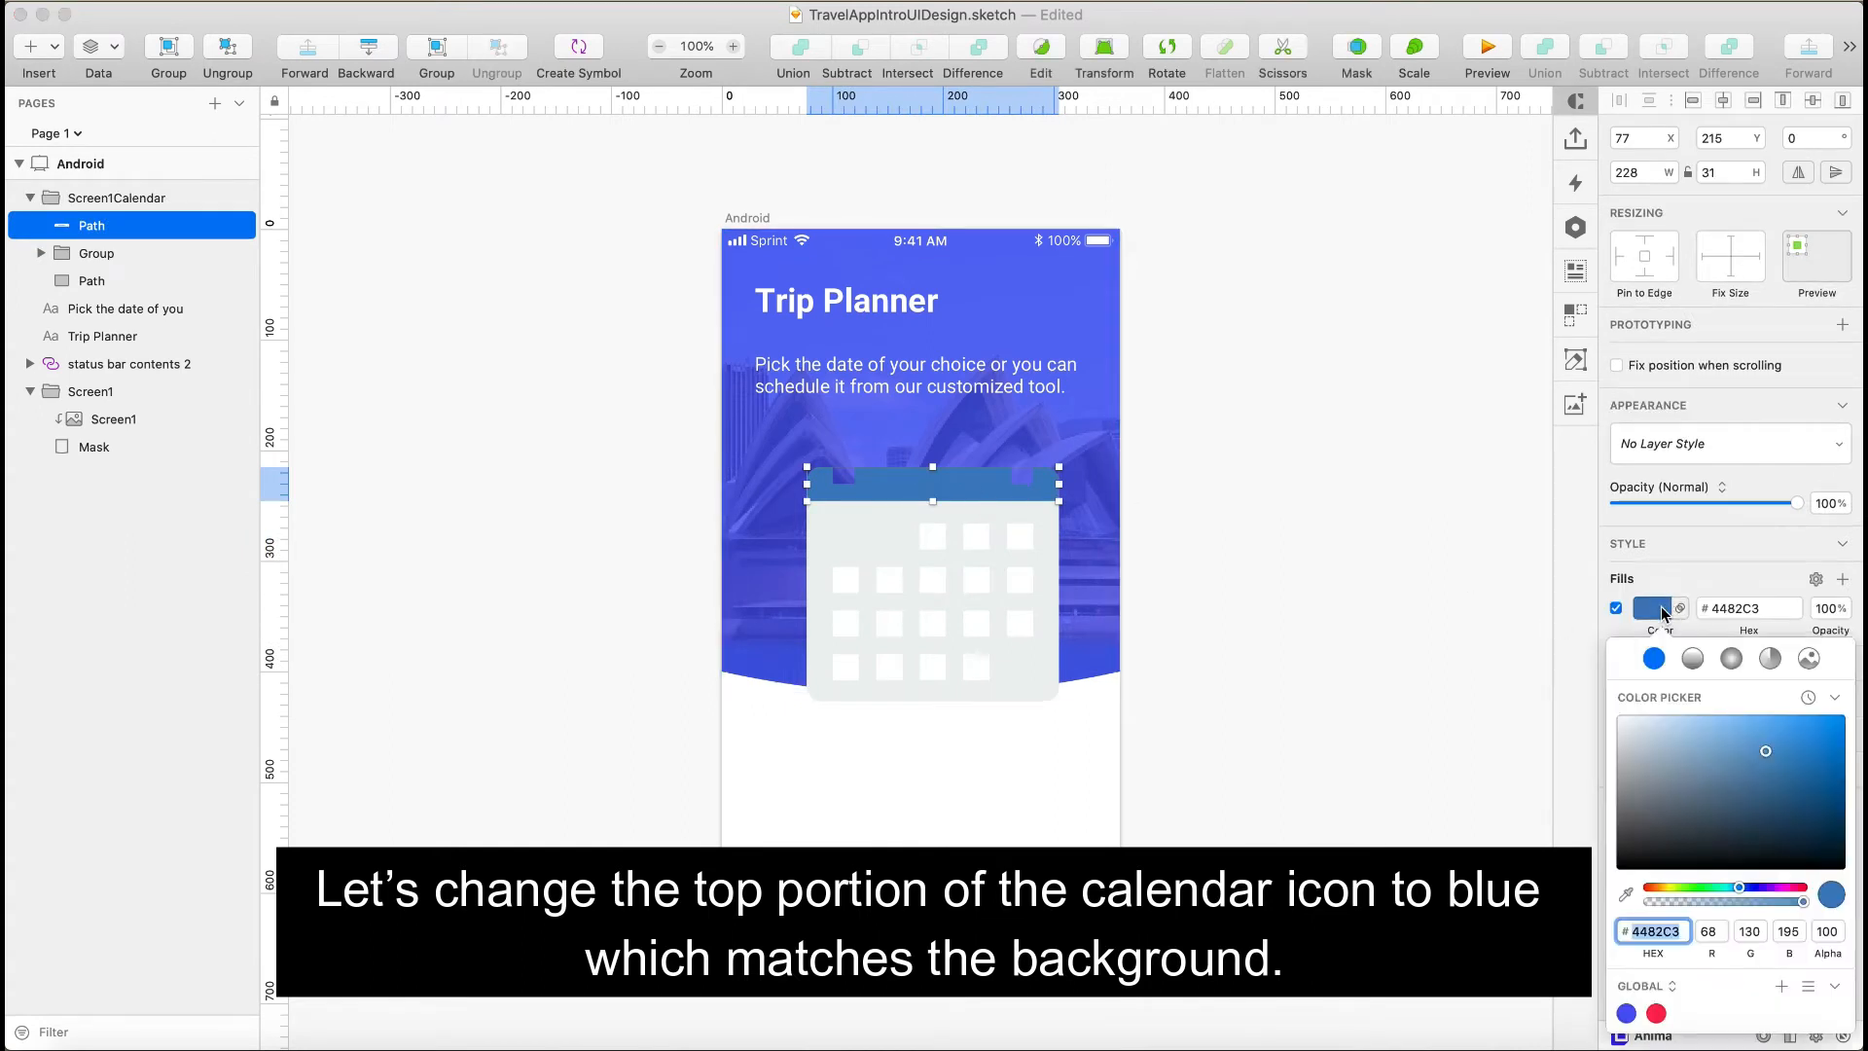
left_click(1626, 1013)
left_click(1356, 760)
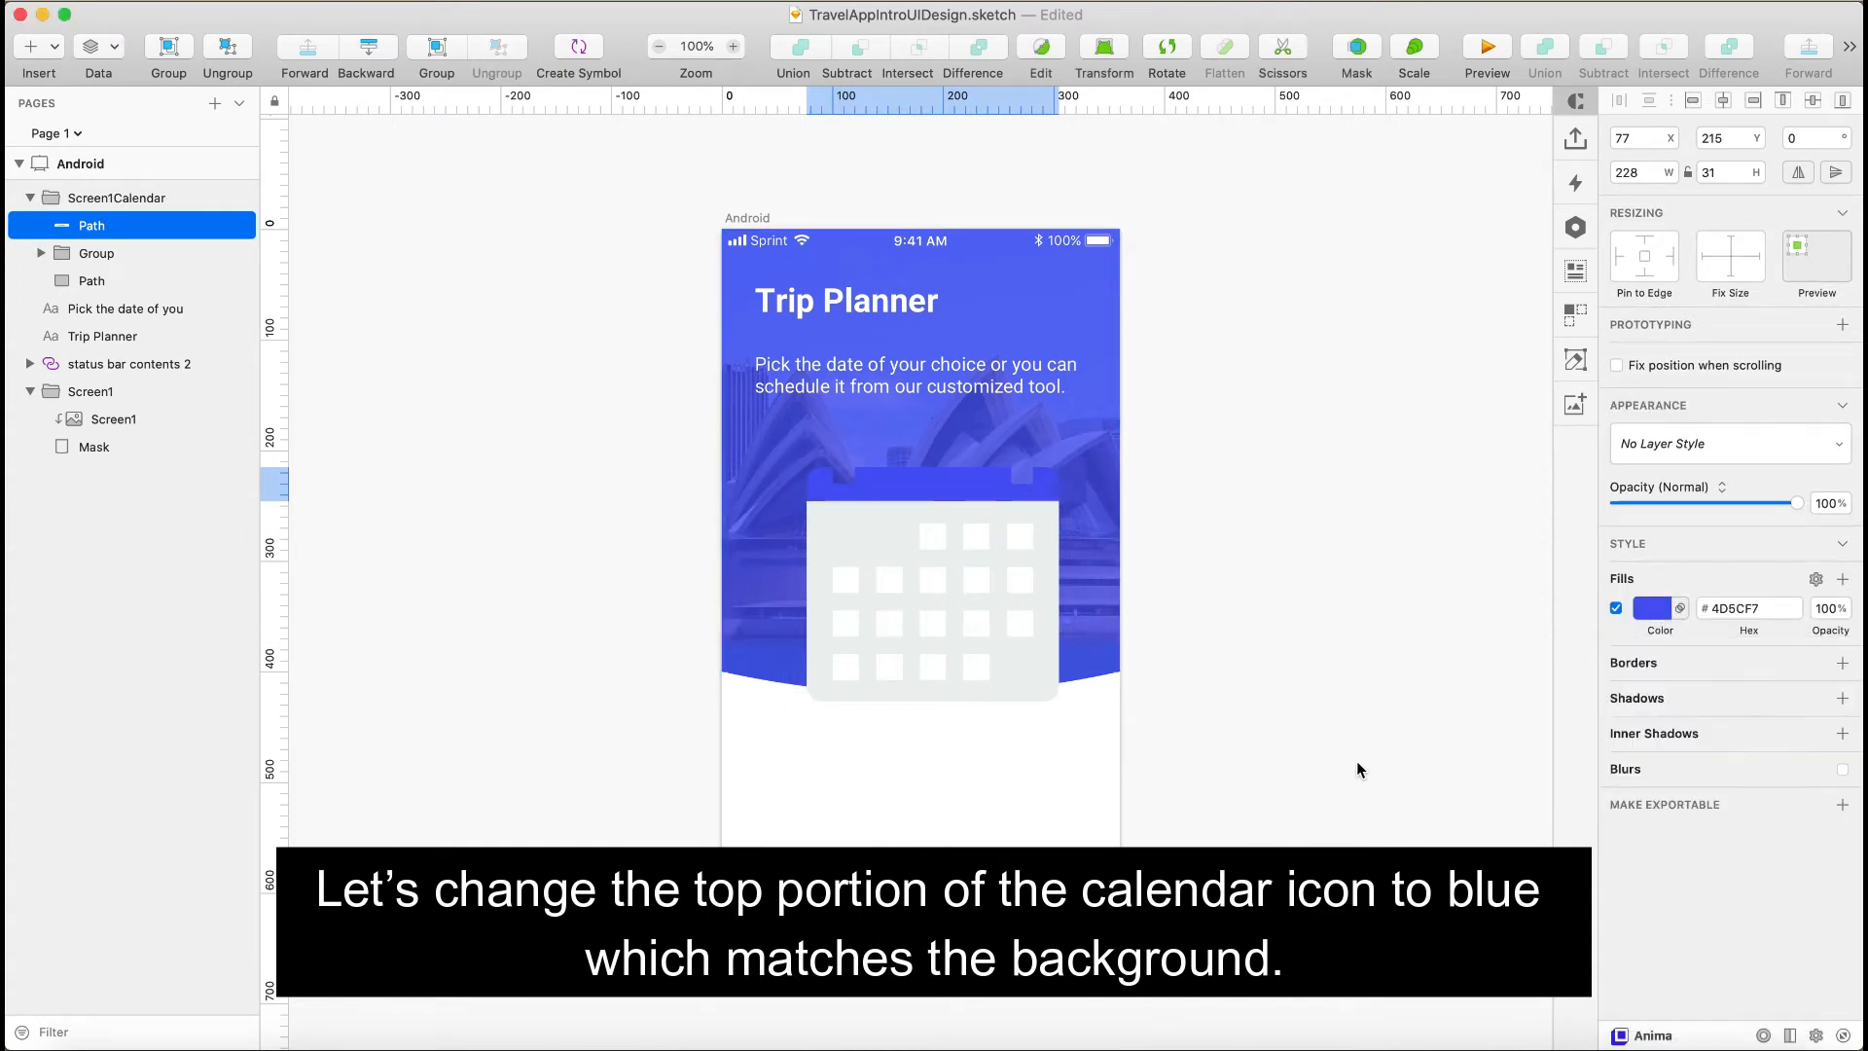
left_click(1356, 761)
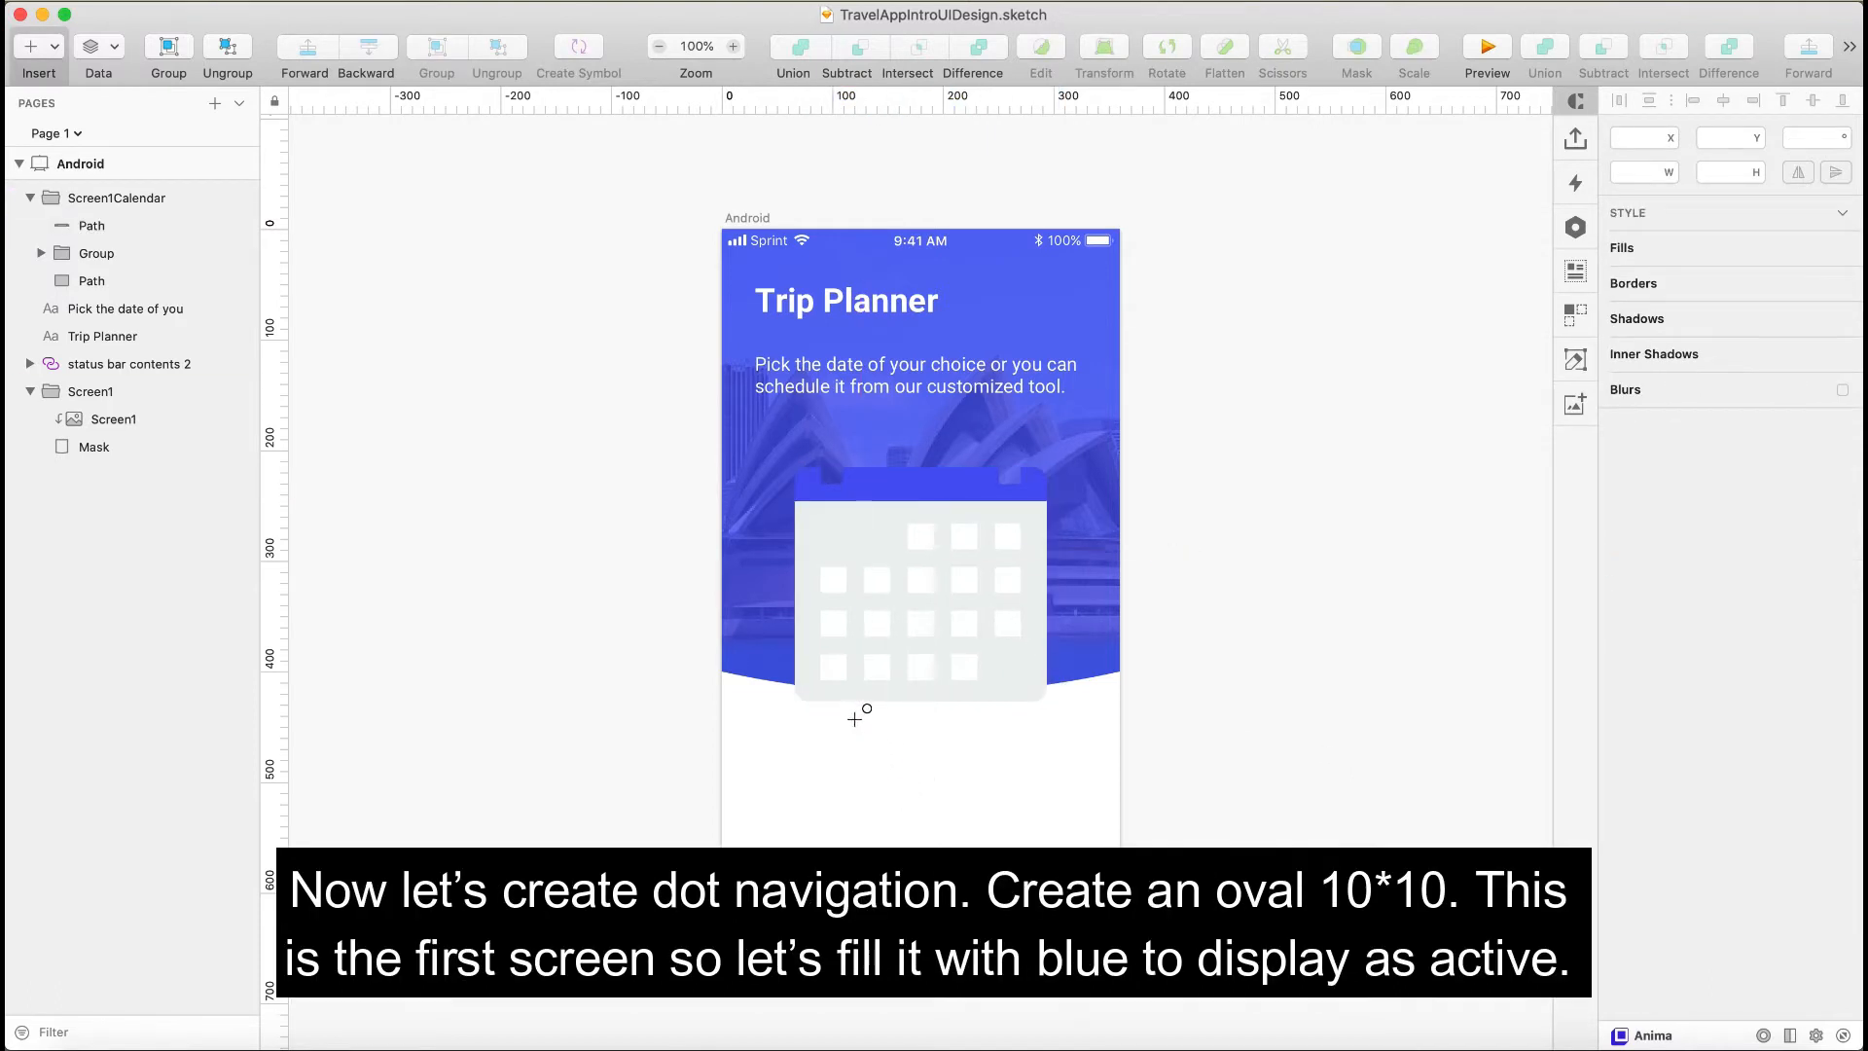
- Draw a 10 × 10 oval below the calendar, turn off its border and fill it with the saved blue 4D5CF7
left_click_drag(856, 718, 865, 727)
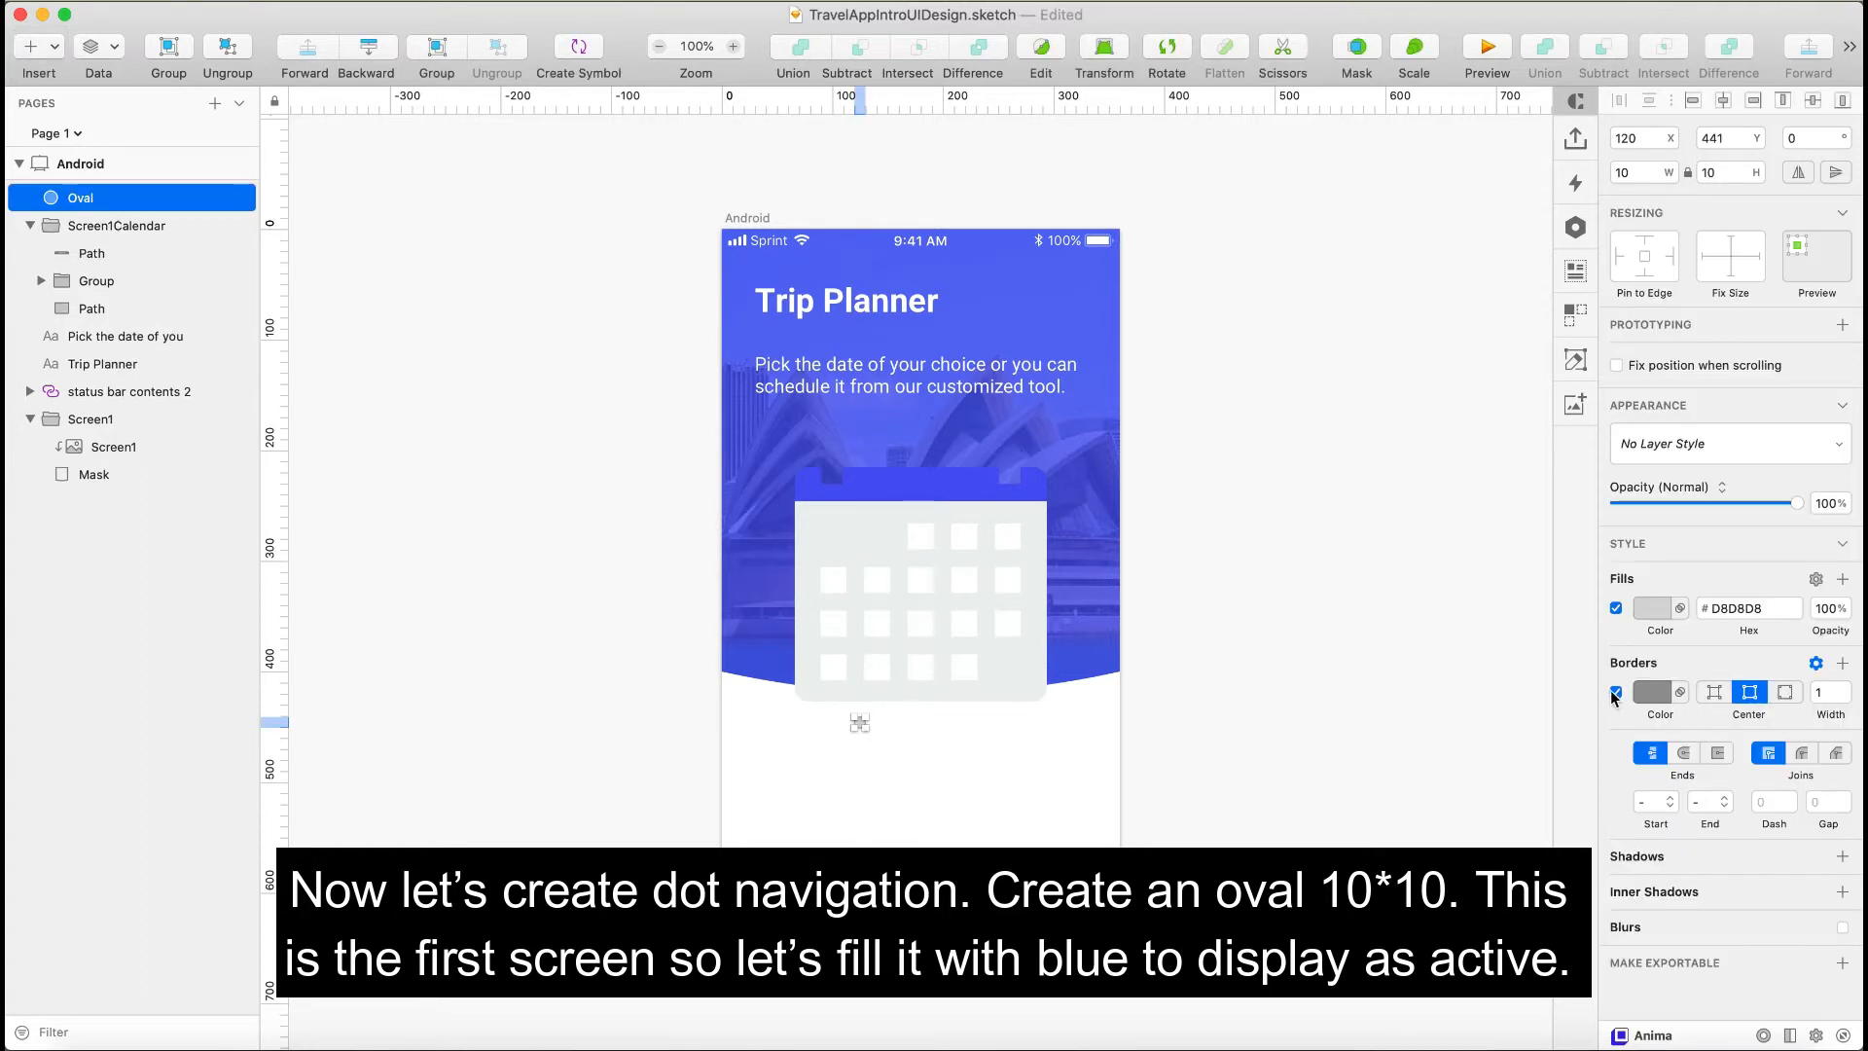
left_click(1615, 693)
left_click(1652, 608)
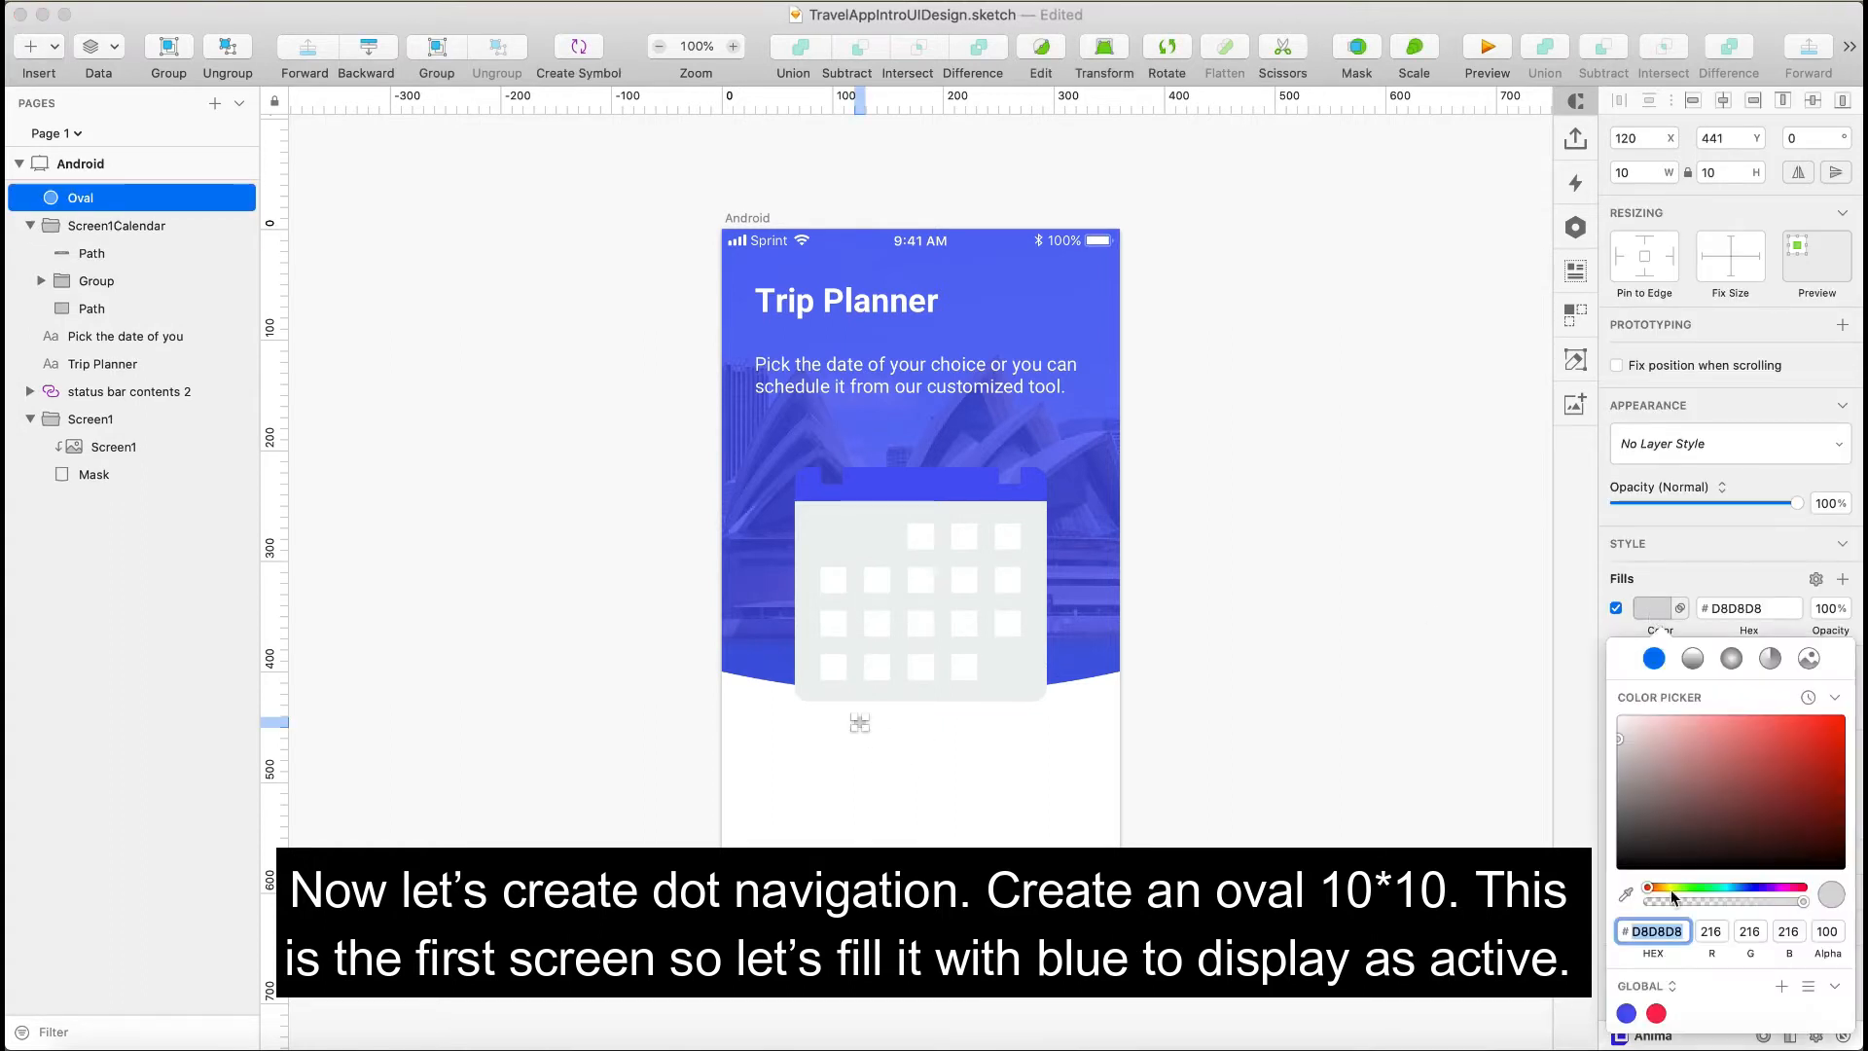
left_click(1626, 1014)
key("Escape")
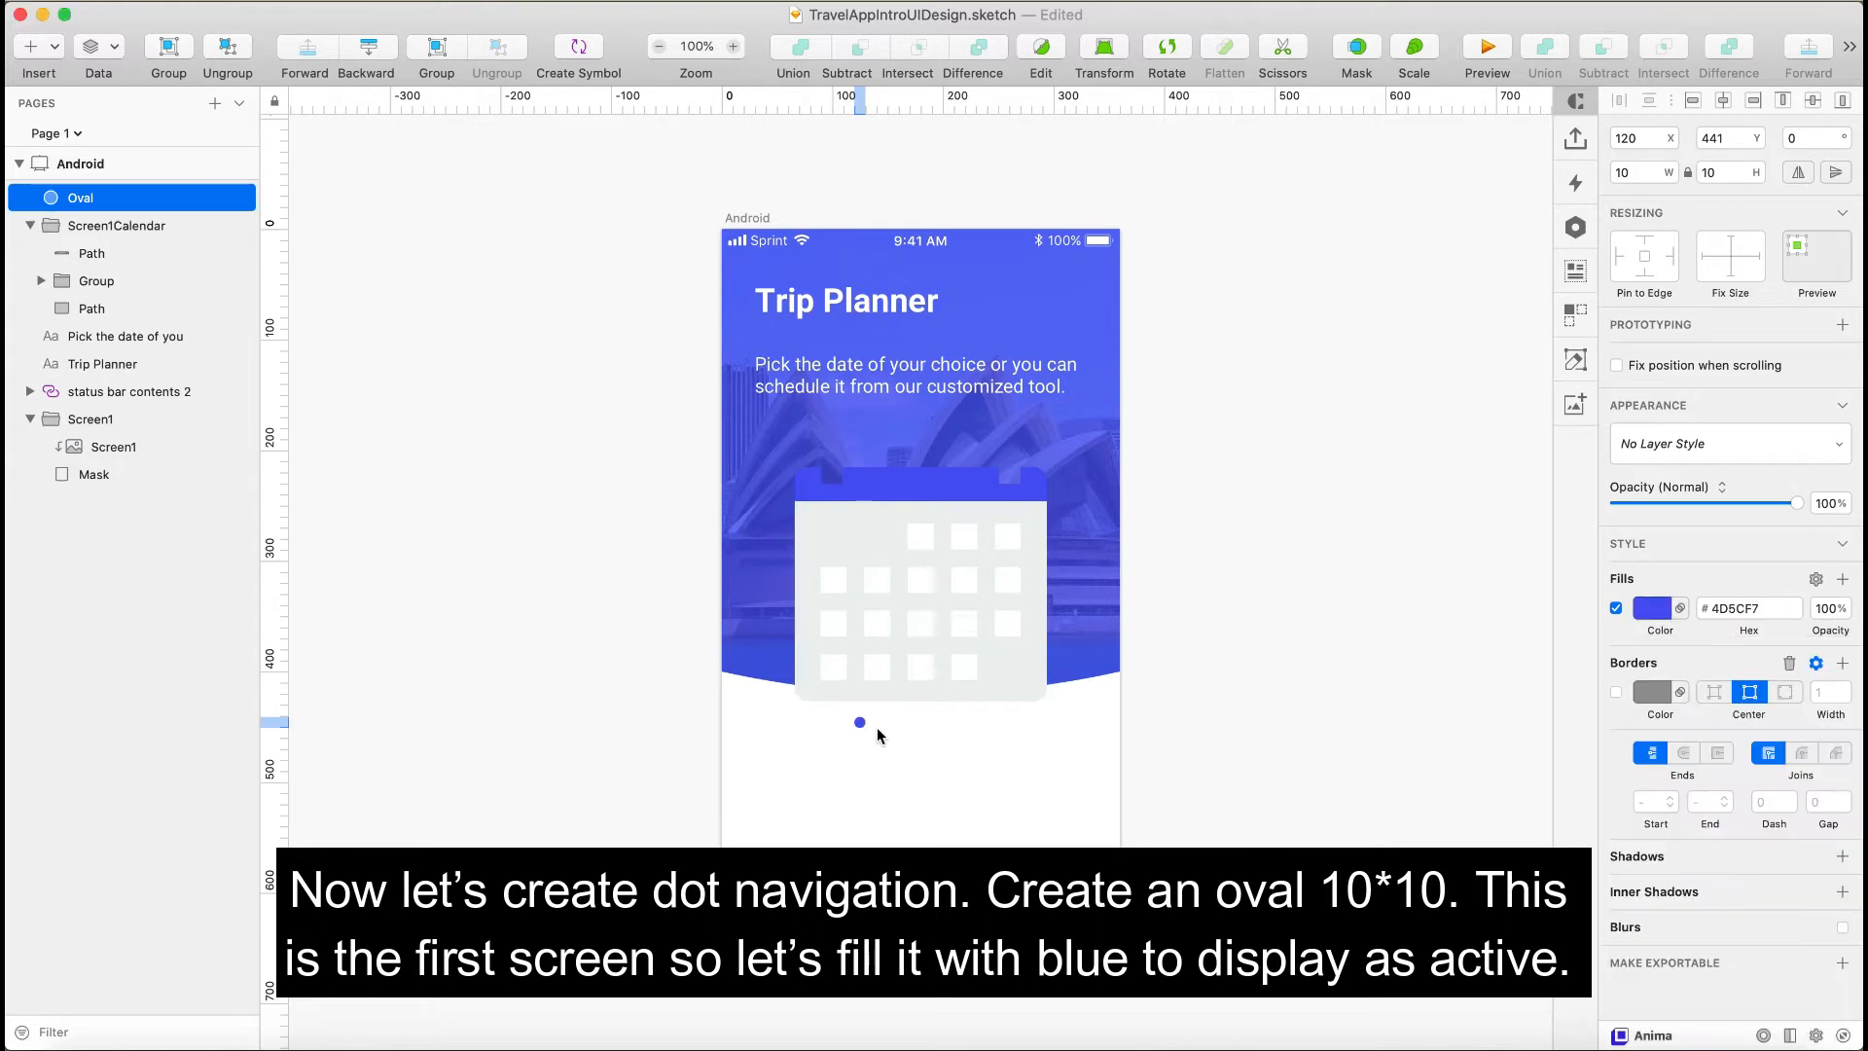
- Duplicate the blue dot, place the copy 20 px to its right and fill it with light gray C7C7C7
key("super+d")
key("shift+Right")
key("shift+Right")
key("shift+Right")
key("shift+Left")
key("shift+Left")
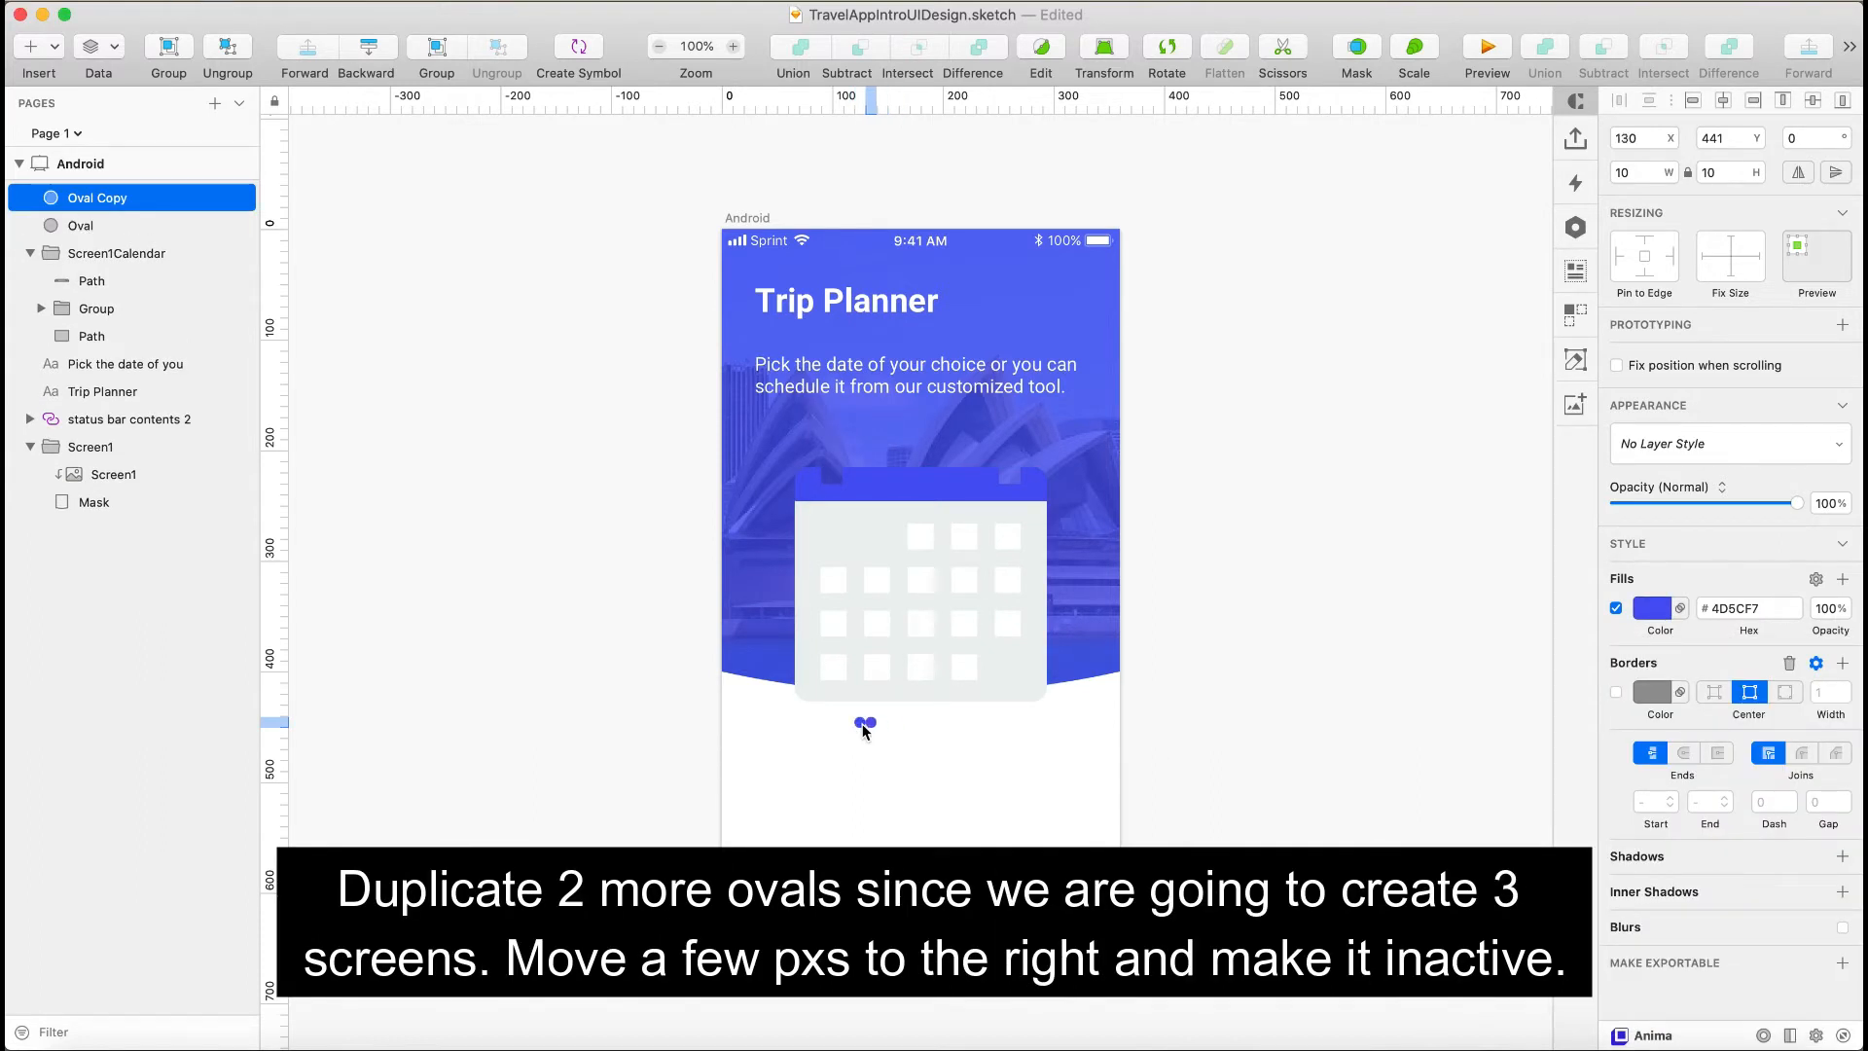
key("shift+Right")
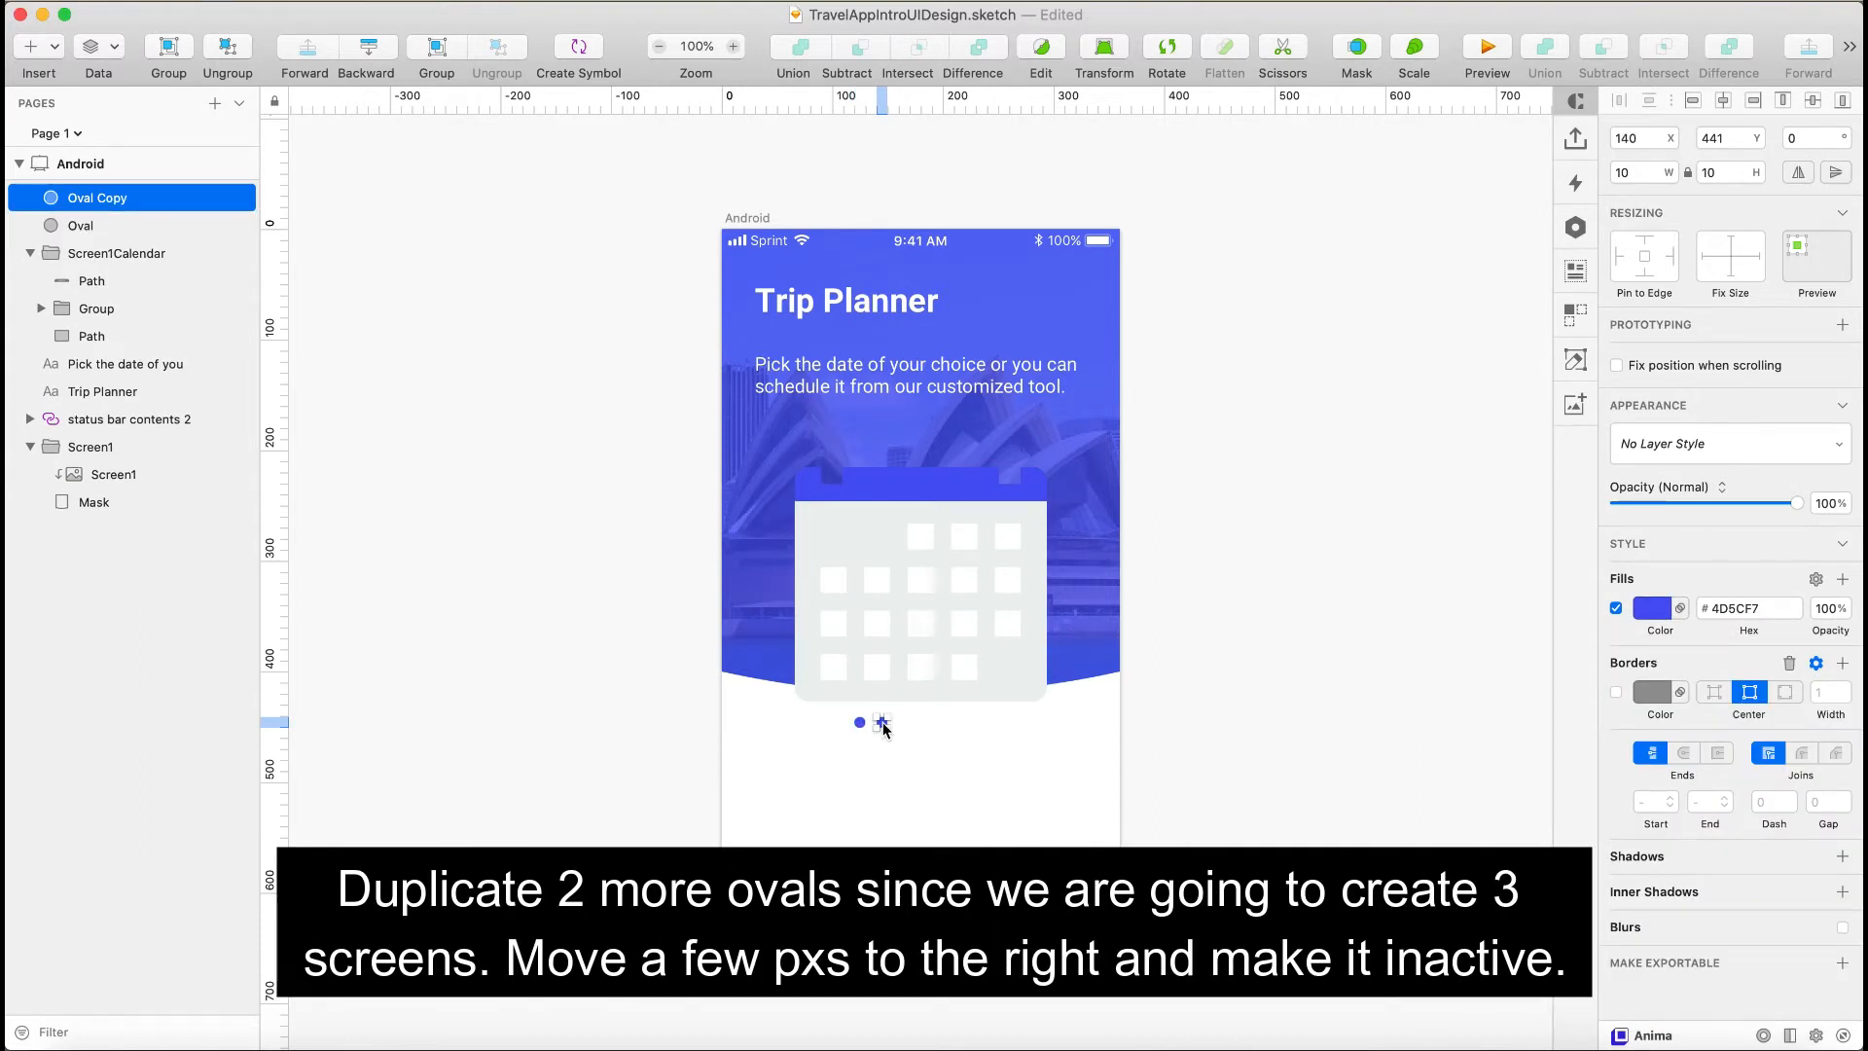
left_click(1646, 611)
left_click_drag(1631, 726, 1617, 749)
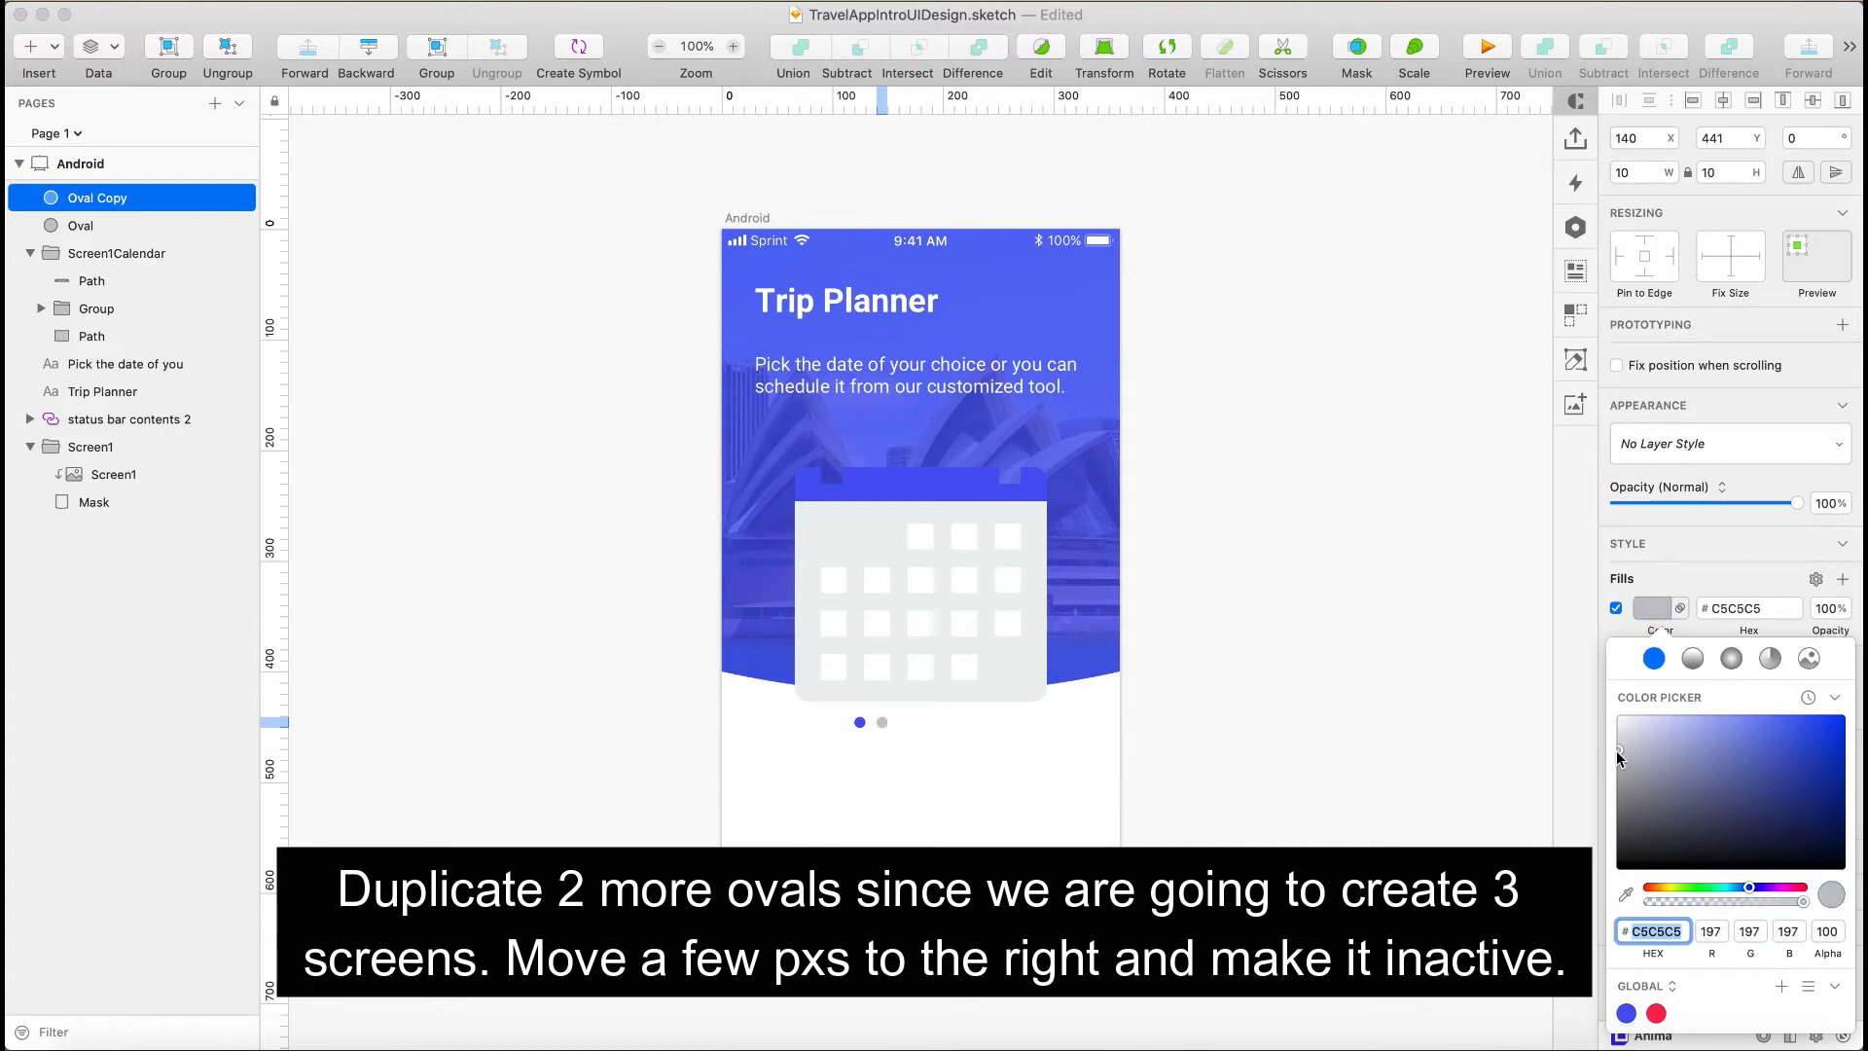
left_click(1430, 771)
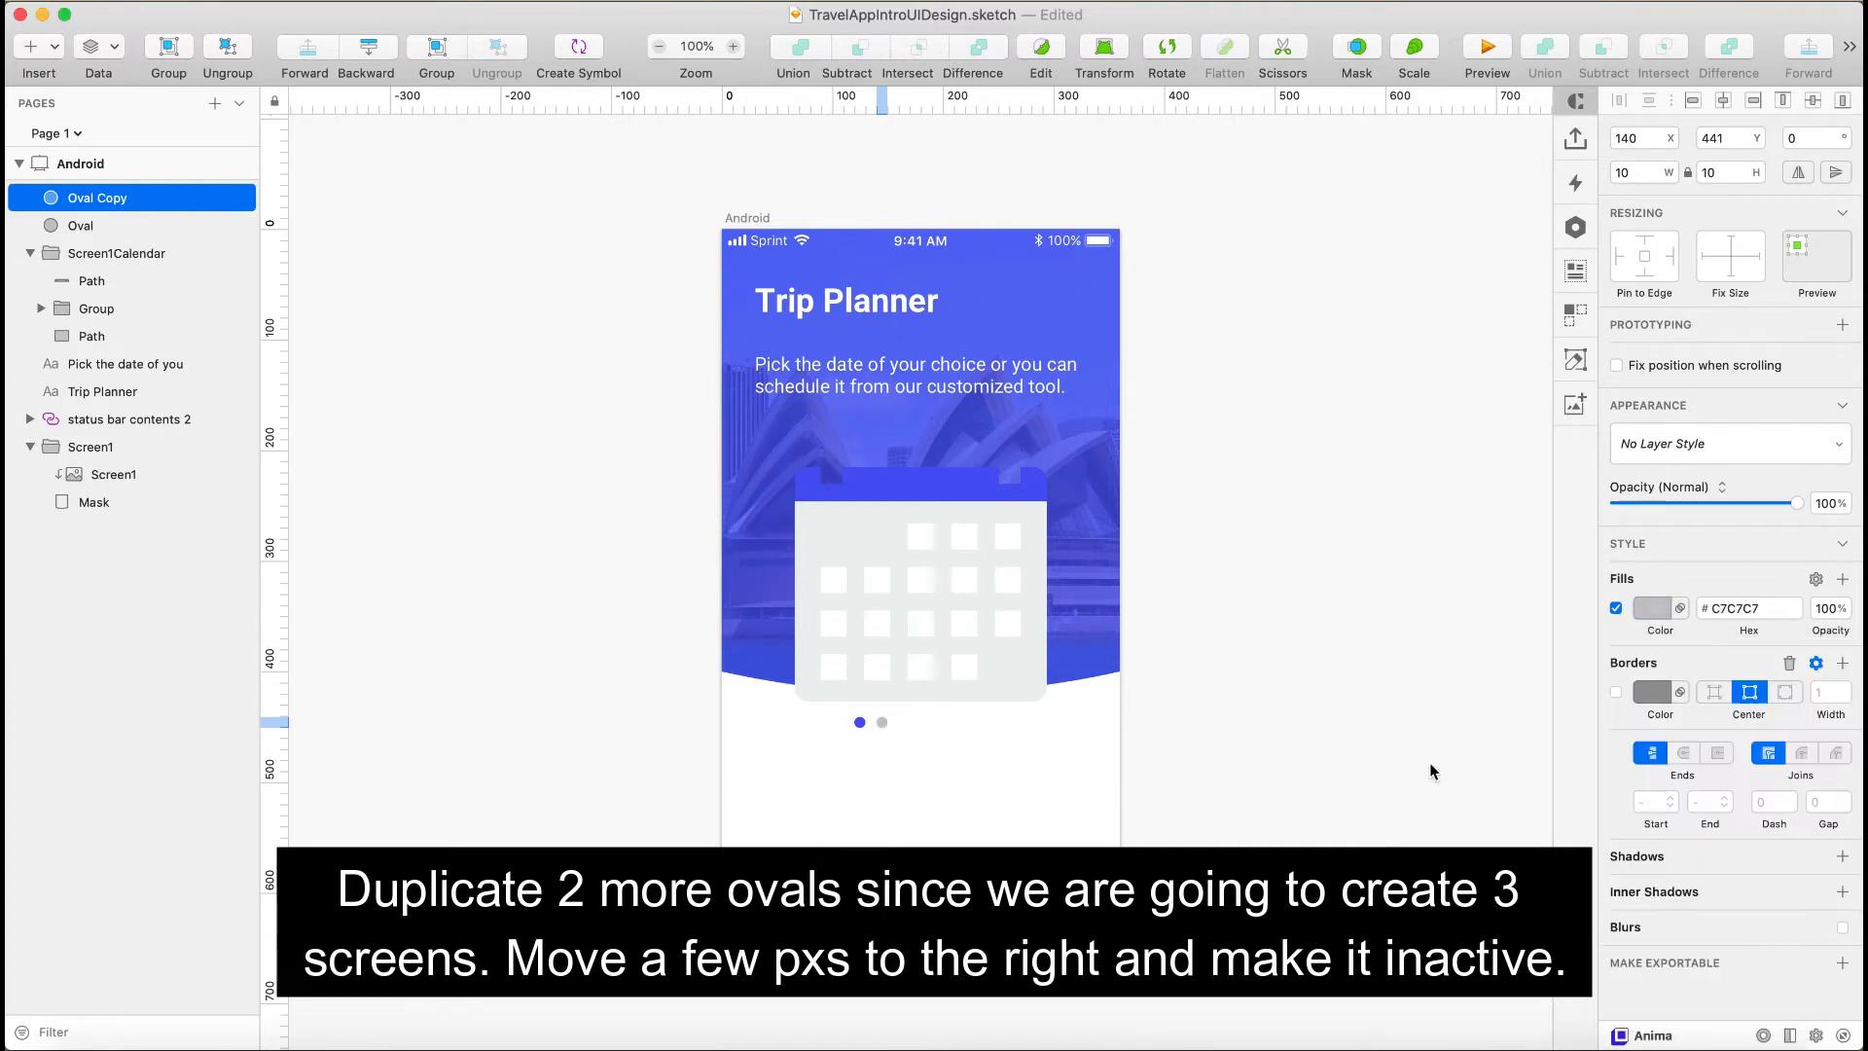
- Duplicate the gray dot to complete an evenly spaced row of three and shift the row right to the artboard's horizontal centre
key("super+d")
left_click(902, 732)
left_click(859, 722)
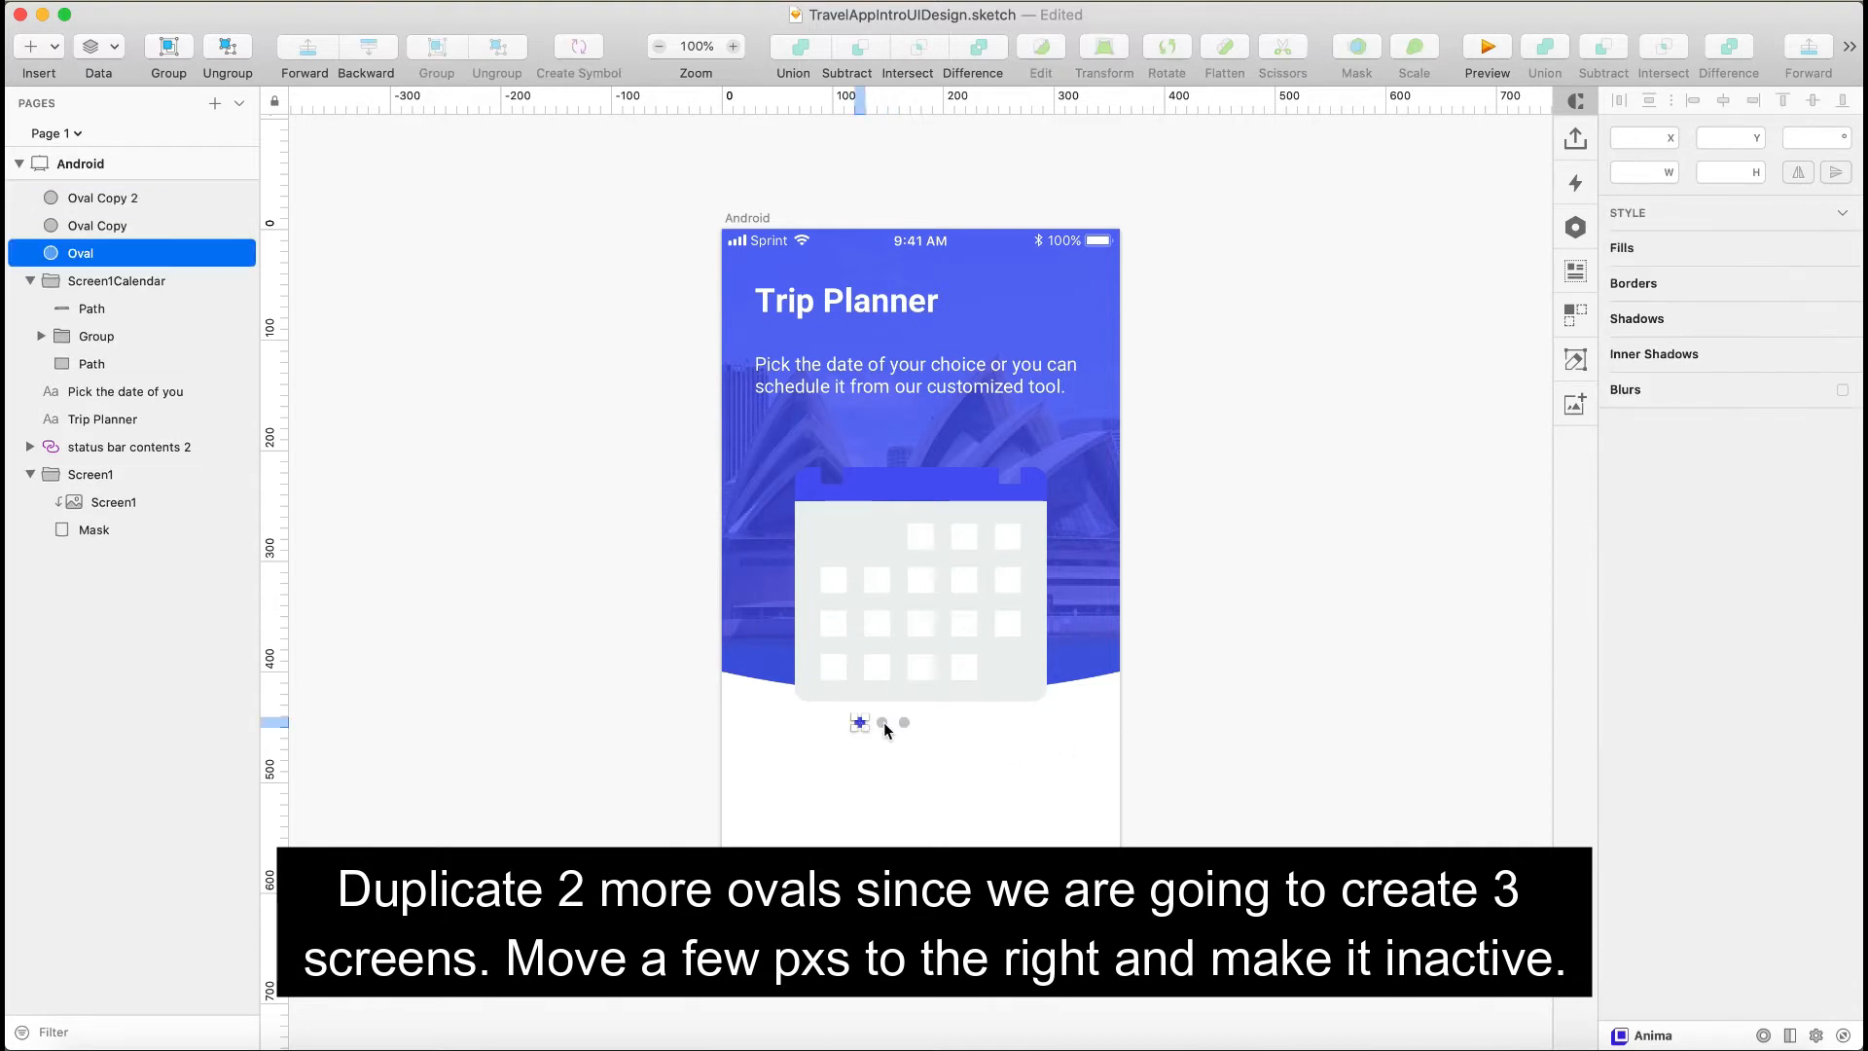
left_click(881, 722, "shift")
left_click(904, 722, "shift")
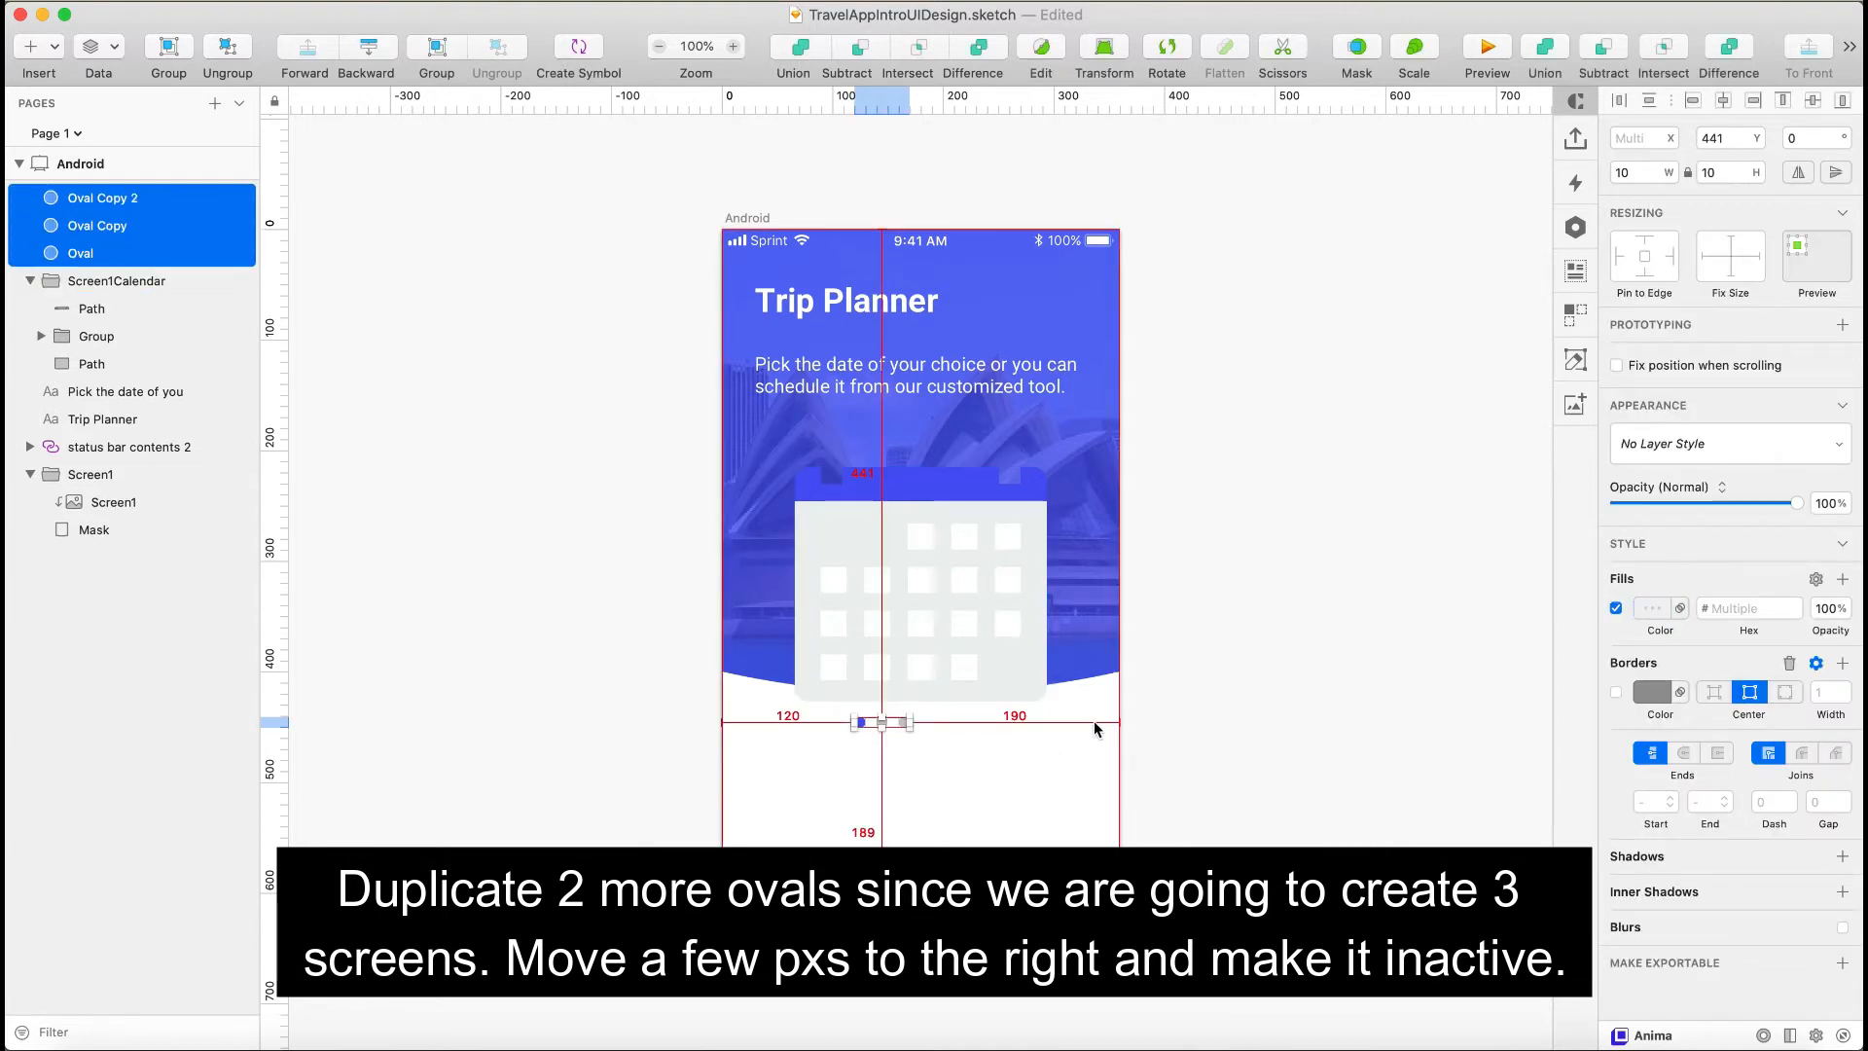
key("shift+Right")
key("shift+Right")
key("shift+Right")
key("shift+Right")
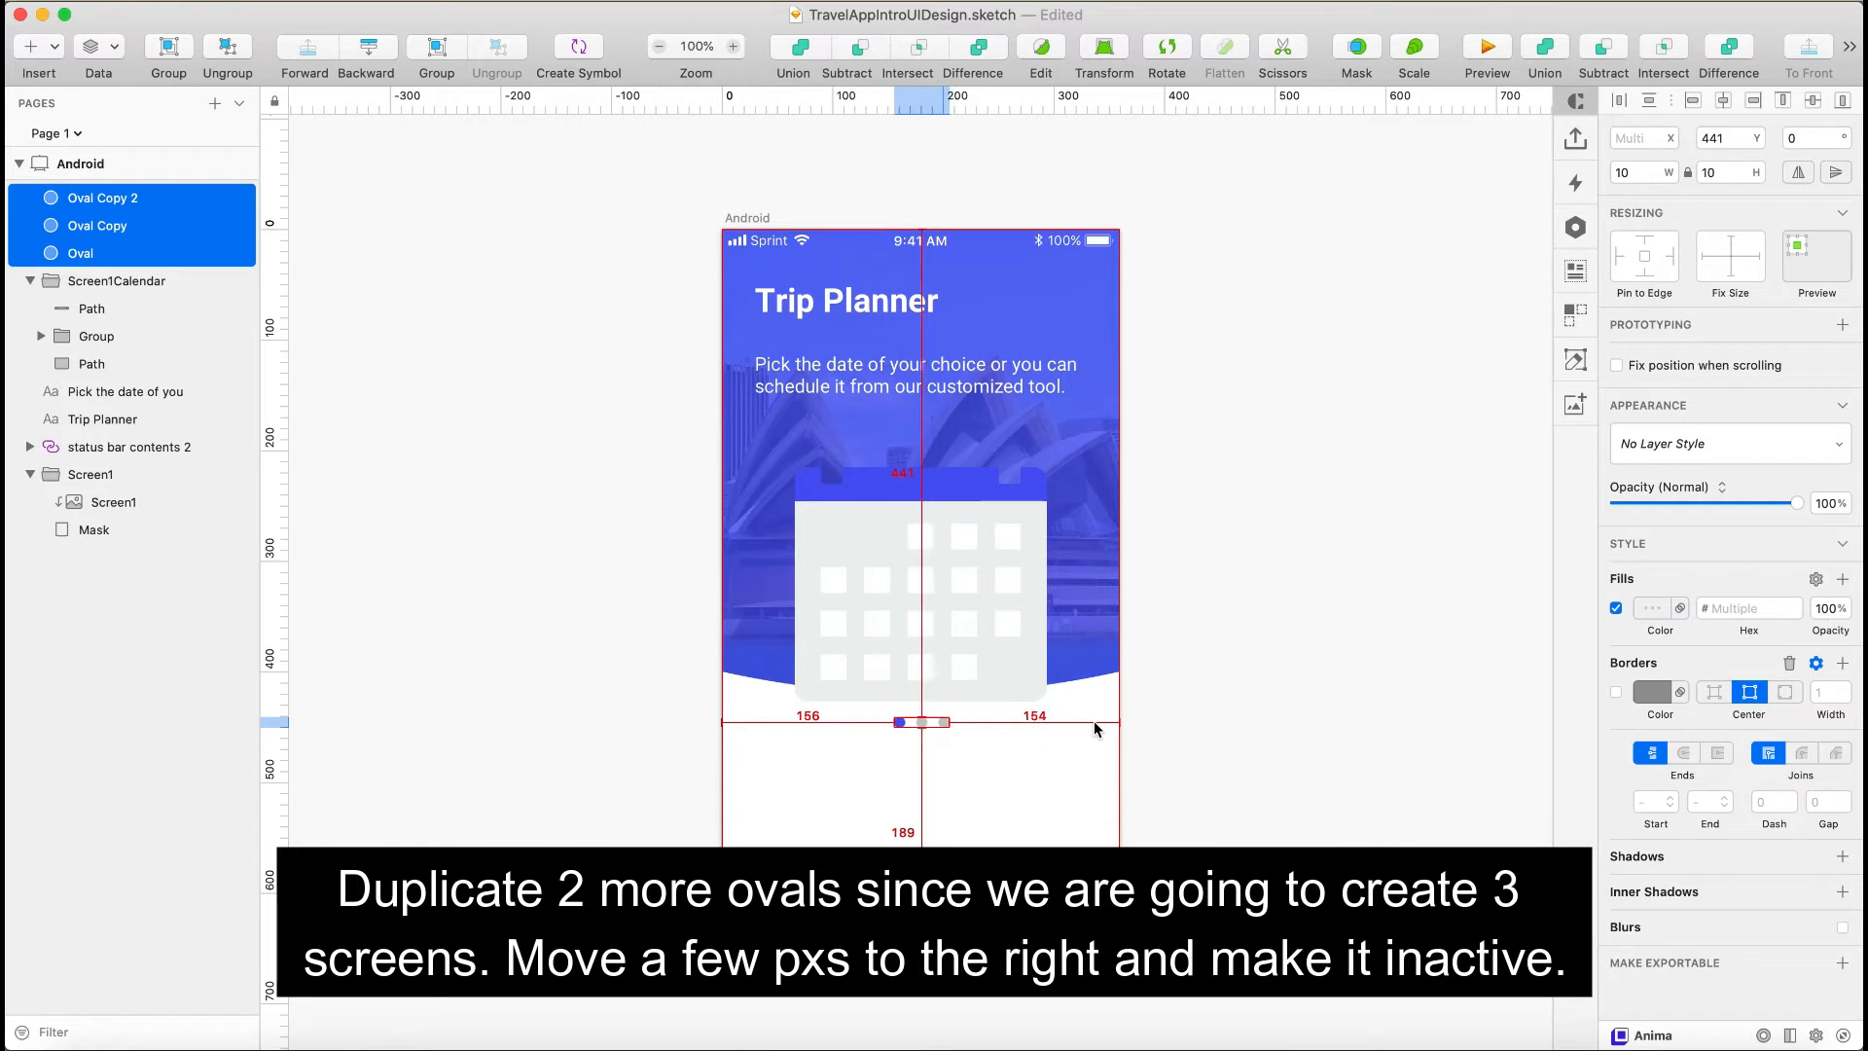
left_click(1196, 727)
- Draw a rounded rectangle below the dots, sized 150 × 50 with a corner radius of 7
key("u")
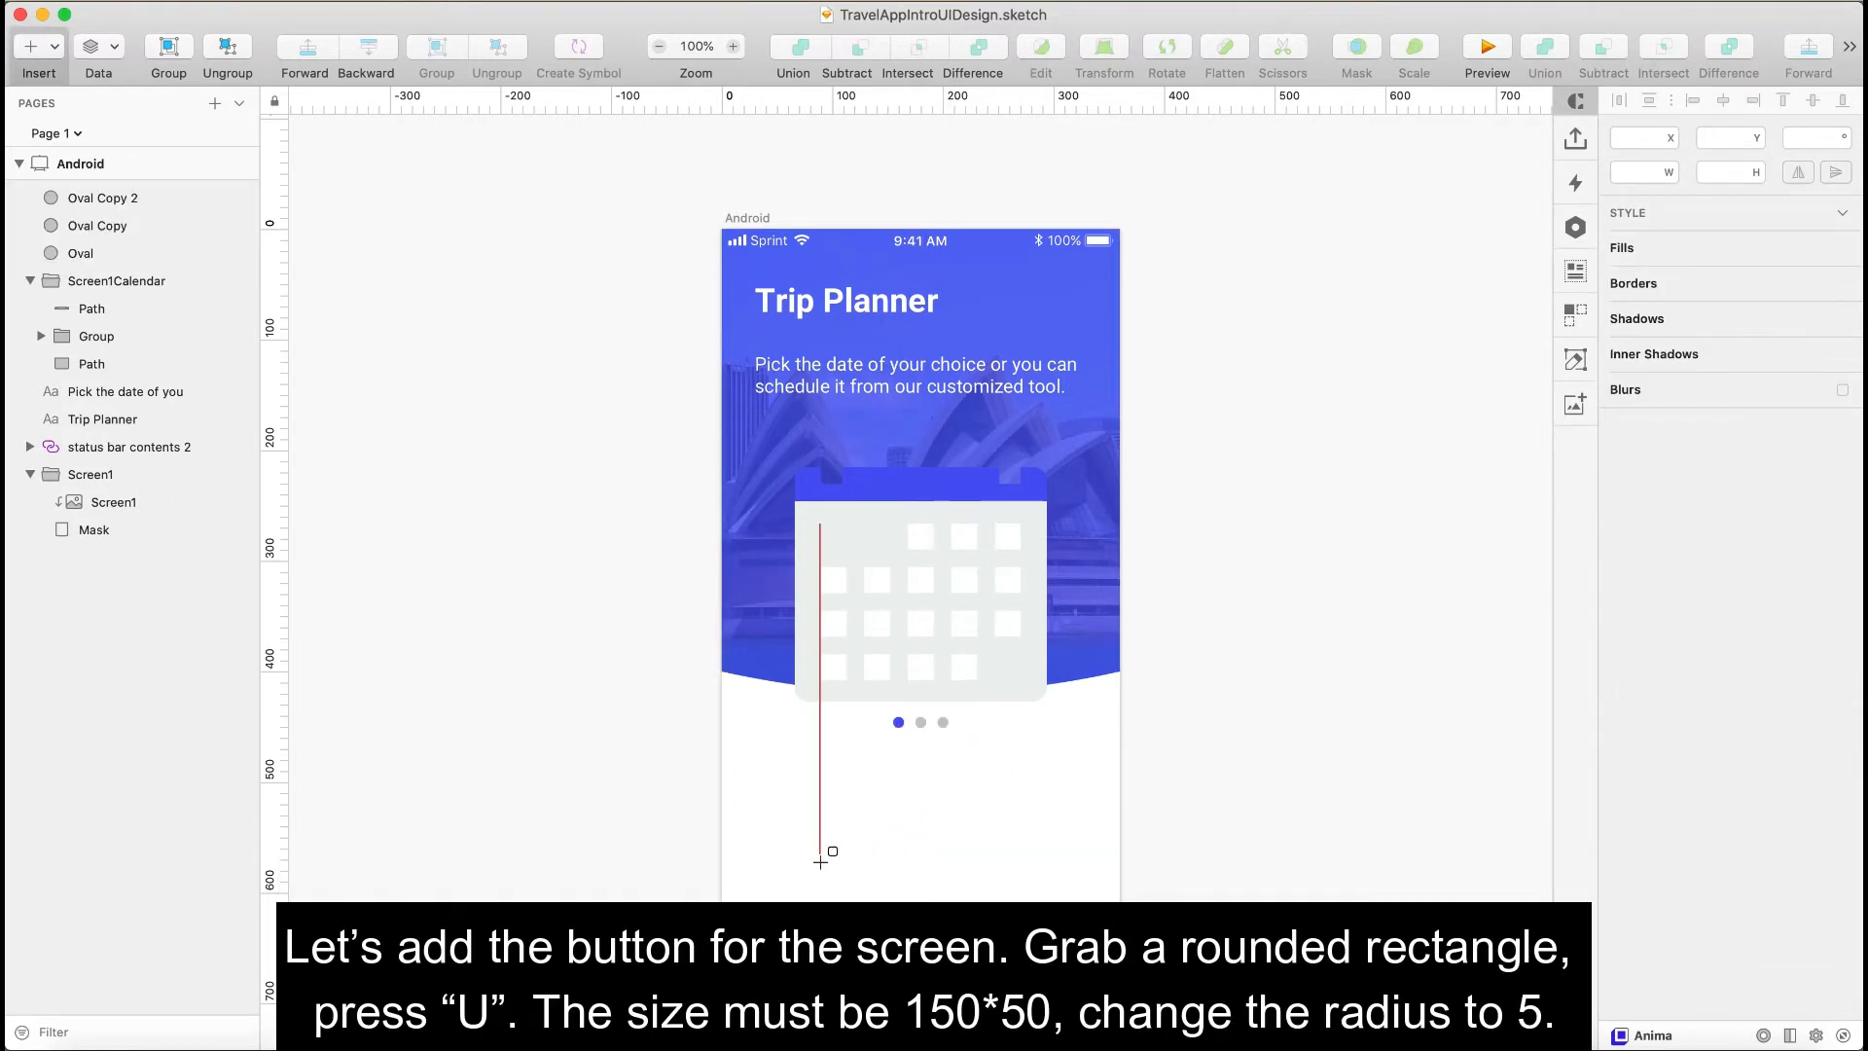
left_click_drag(820, 848, 1012, 897)
type("150")
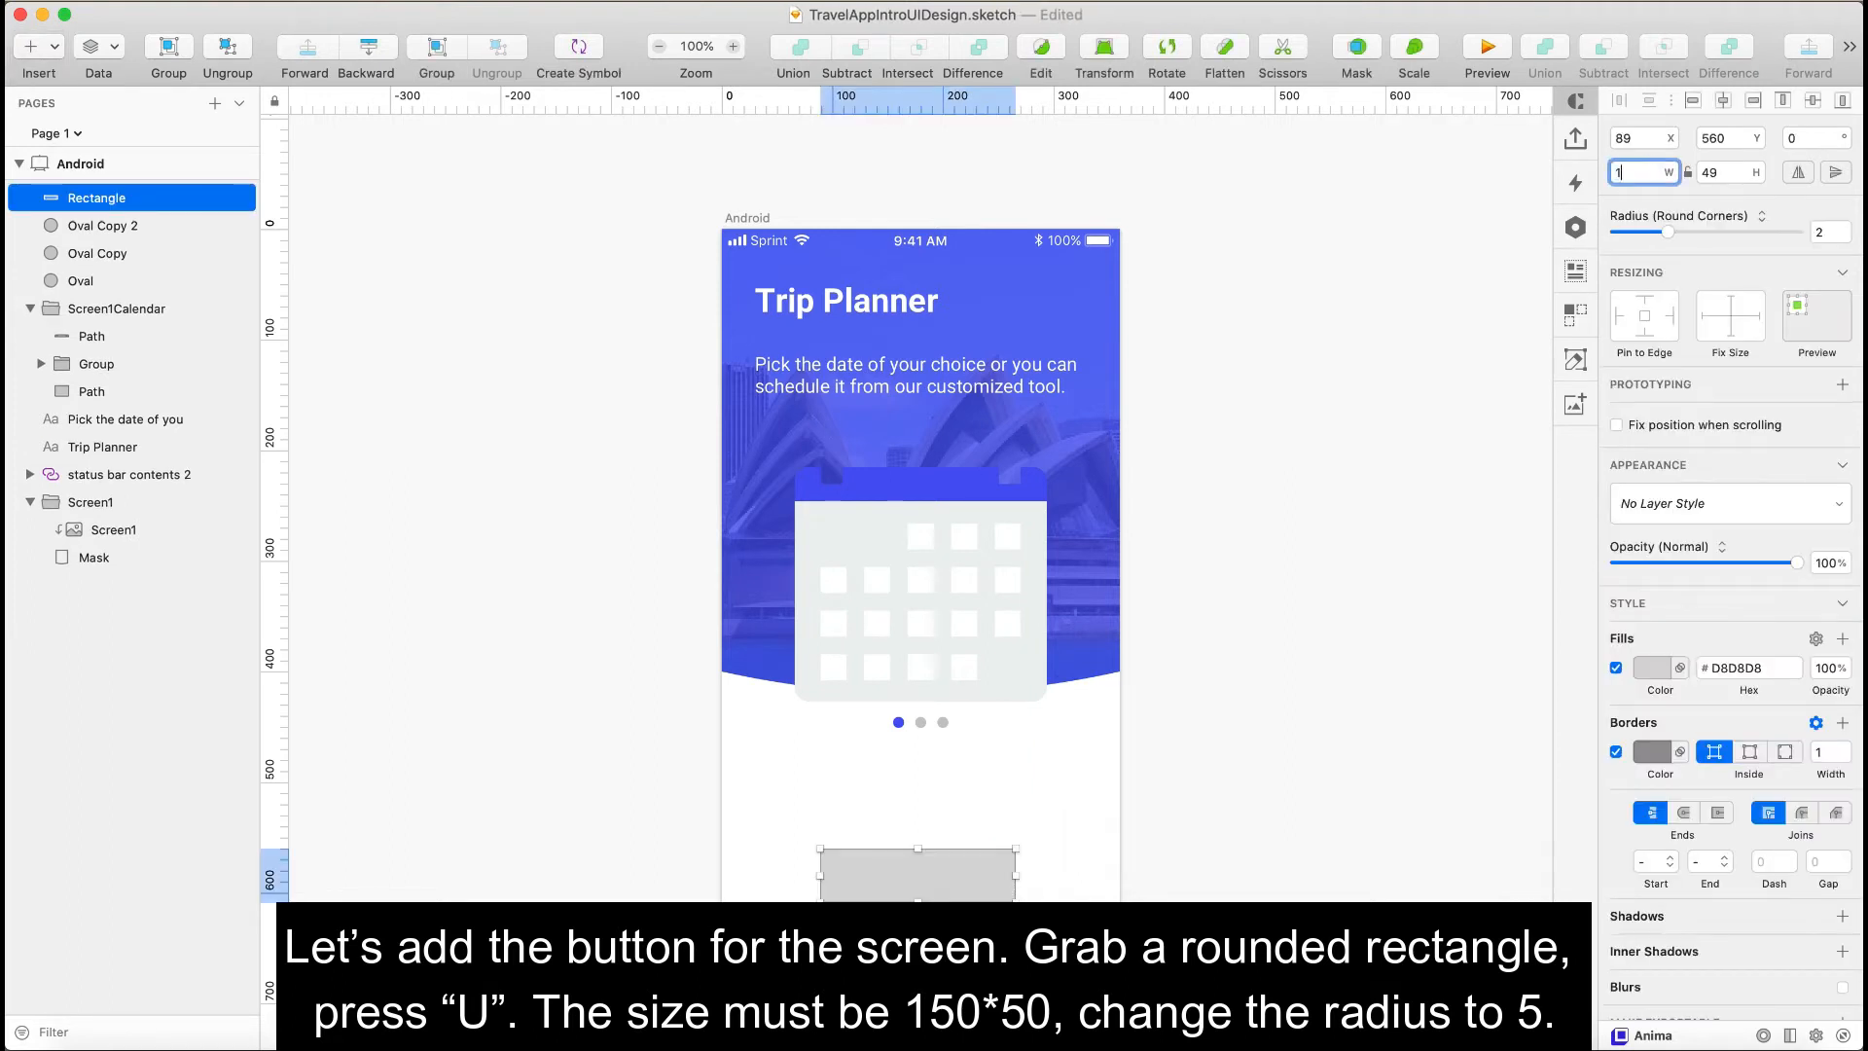
key("Tab")
type("50")
key("Tab")
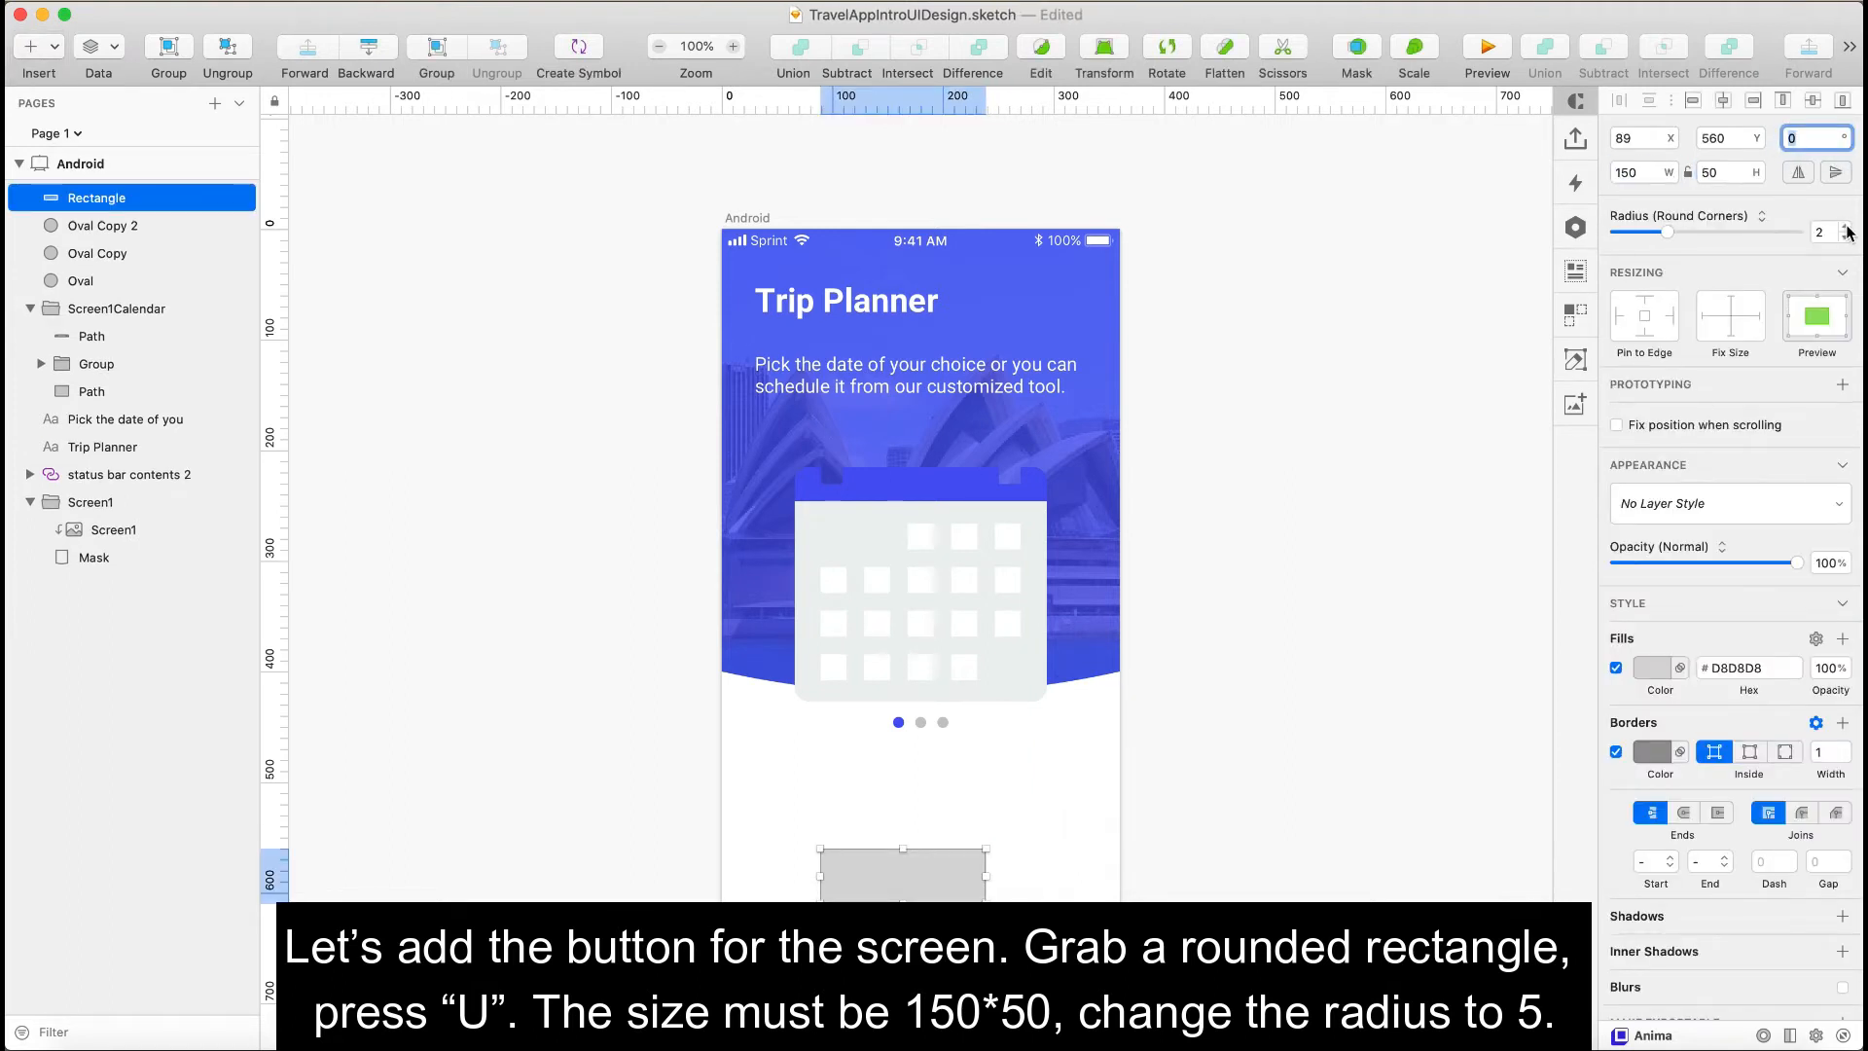
left_click(1846, 227)
left_click(1845, 227)
left_click(1845, 227)
left_click(1846, 227)
left_click(1846, 227)
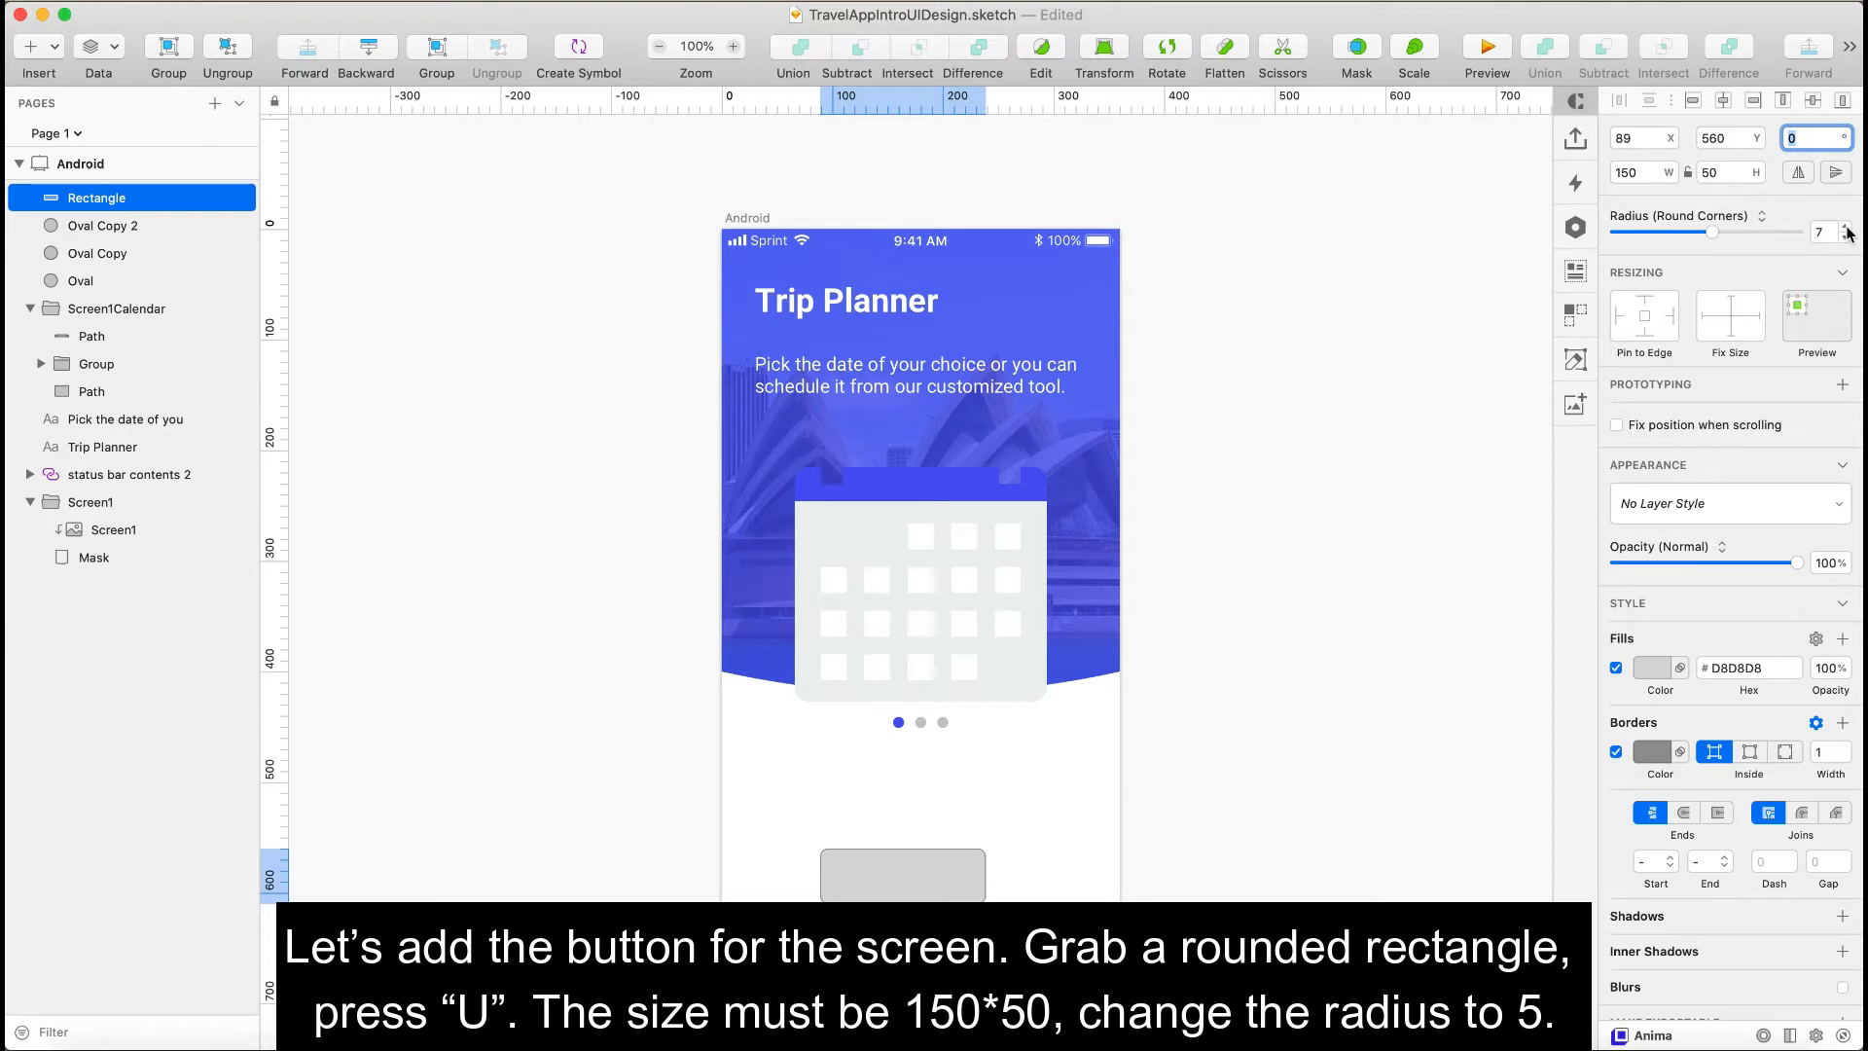
- Fill the rounded rectangle with the saved red FF2C55
left_click(1652, 667)
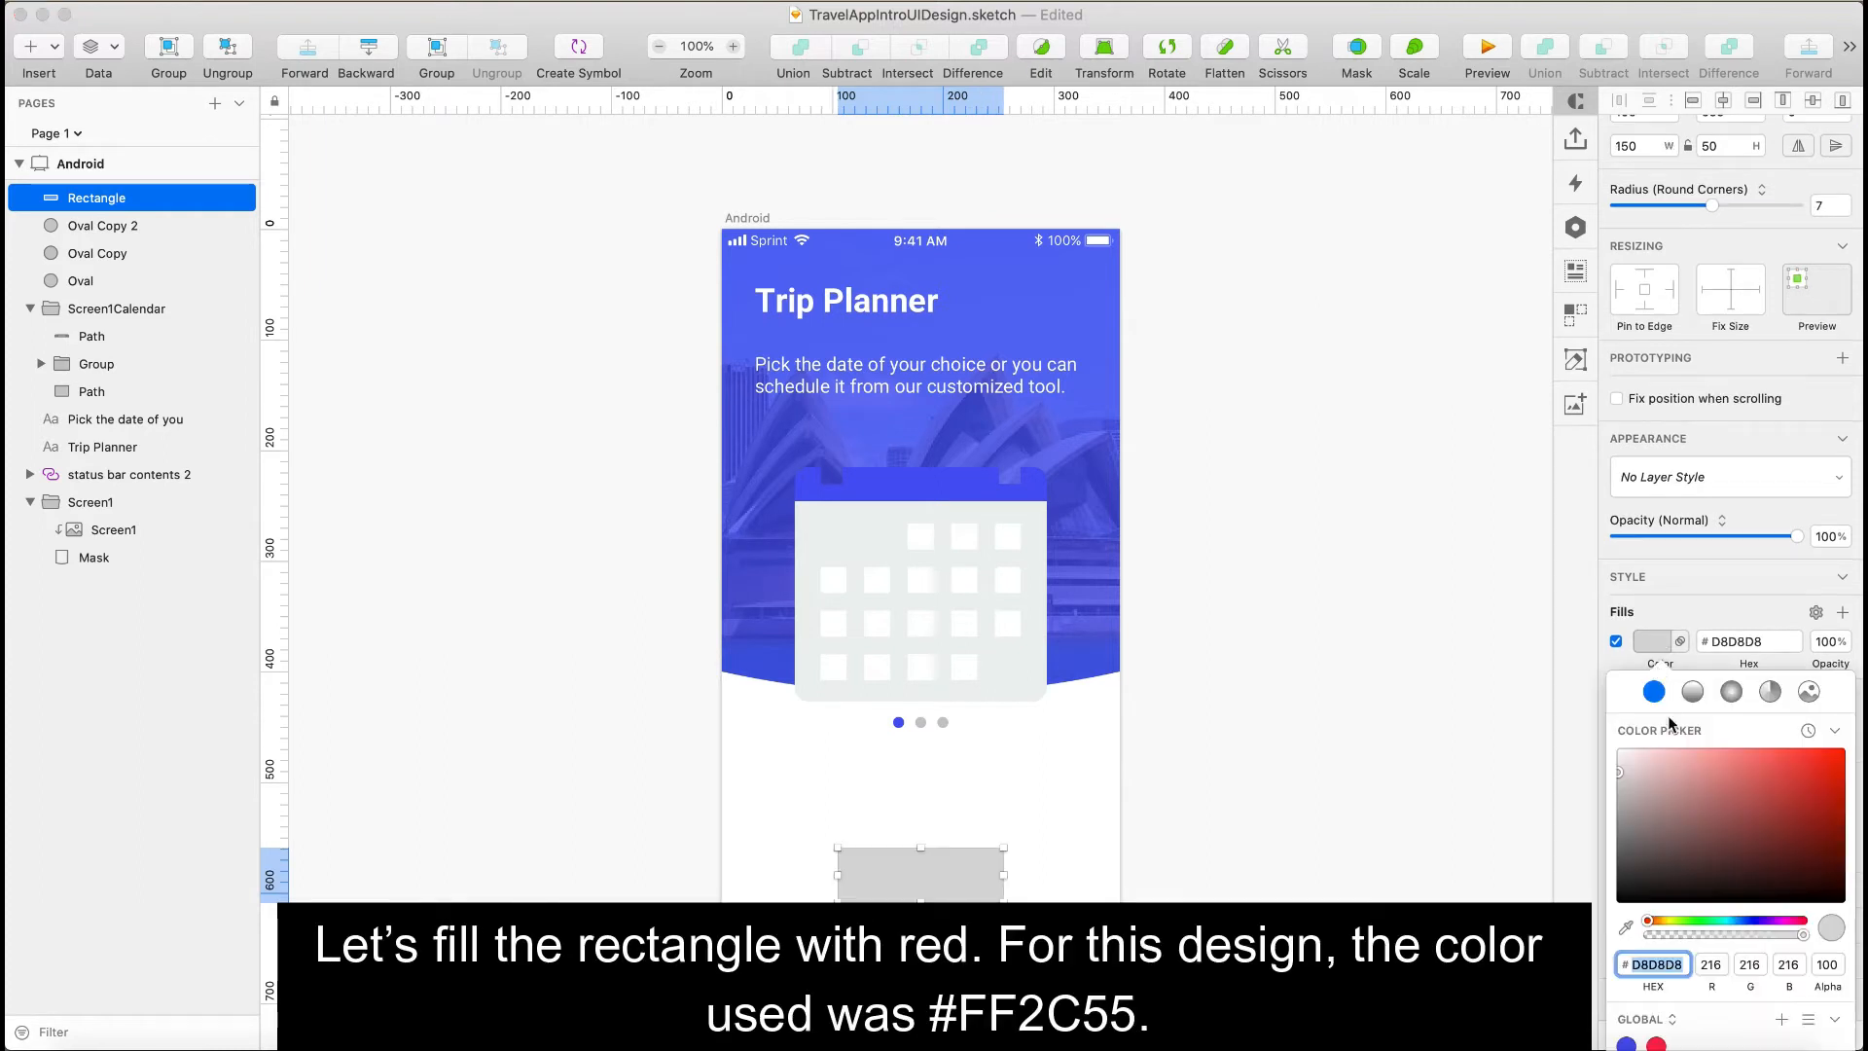
left_click(1655, 1044)
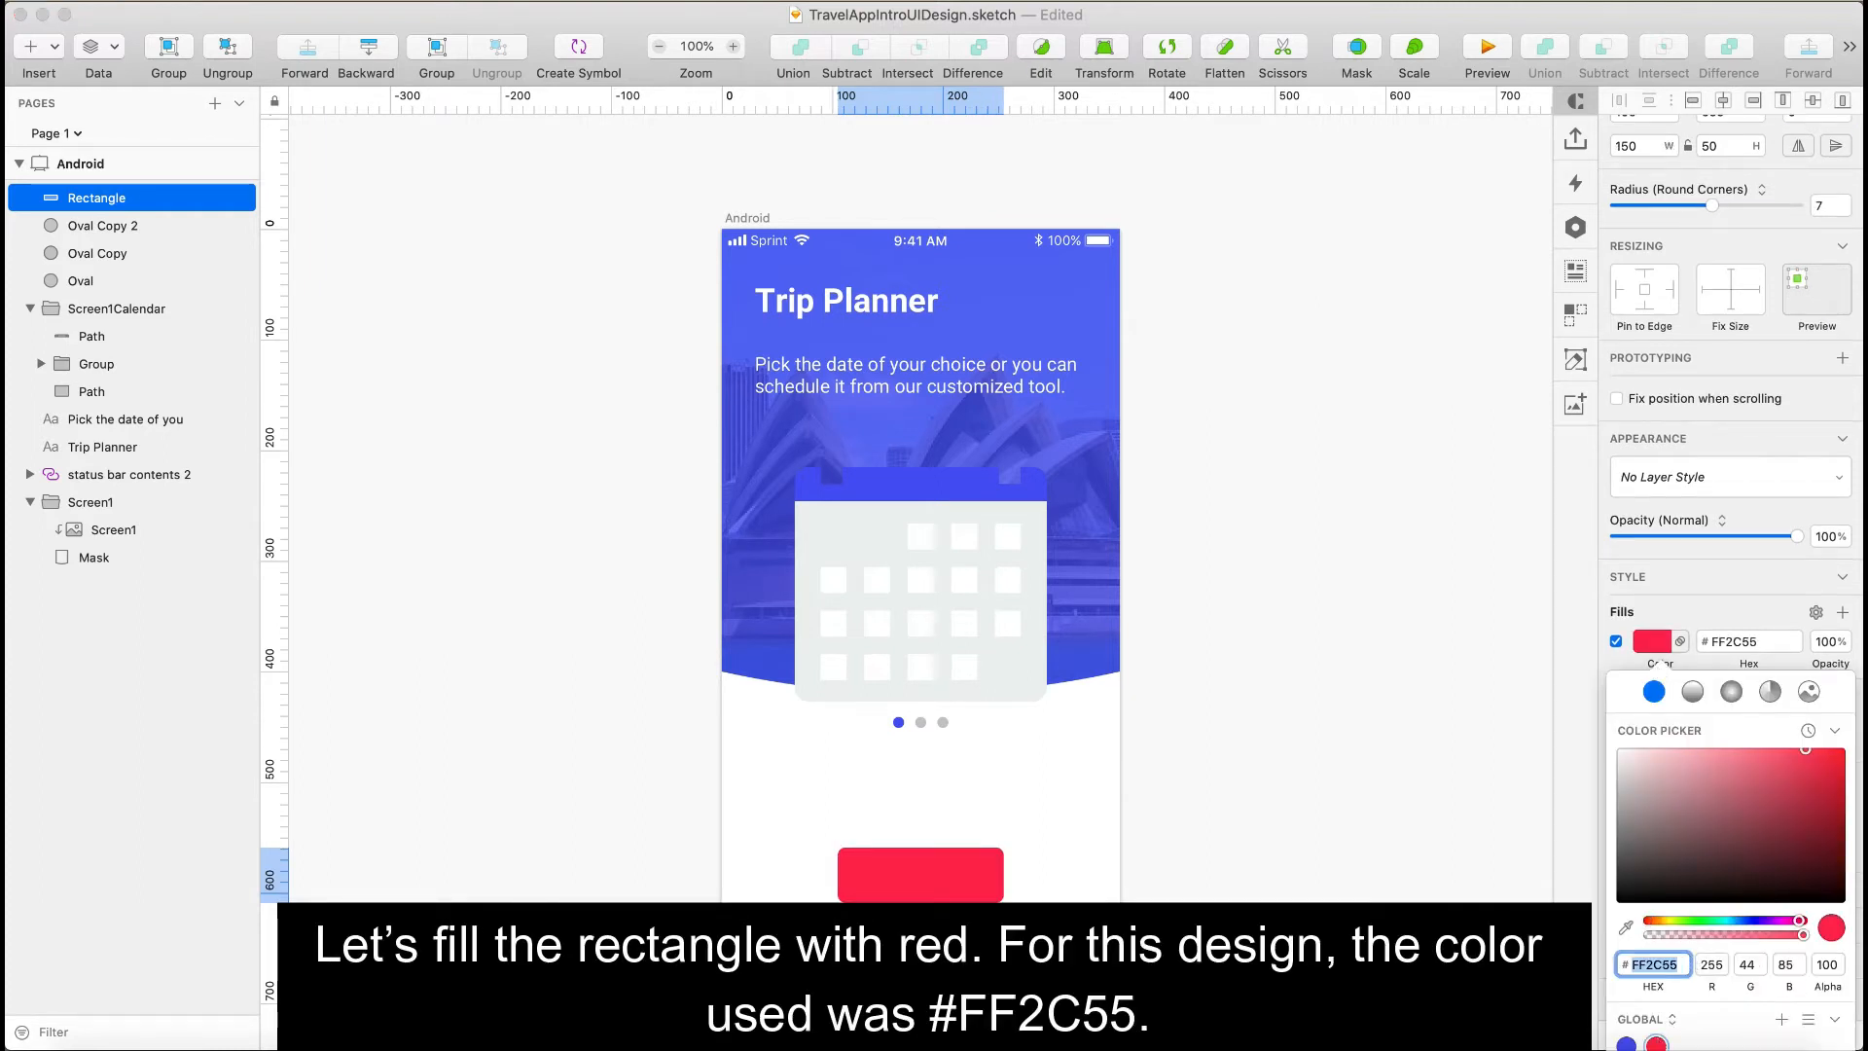
key("Escape")
key("Escape")
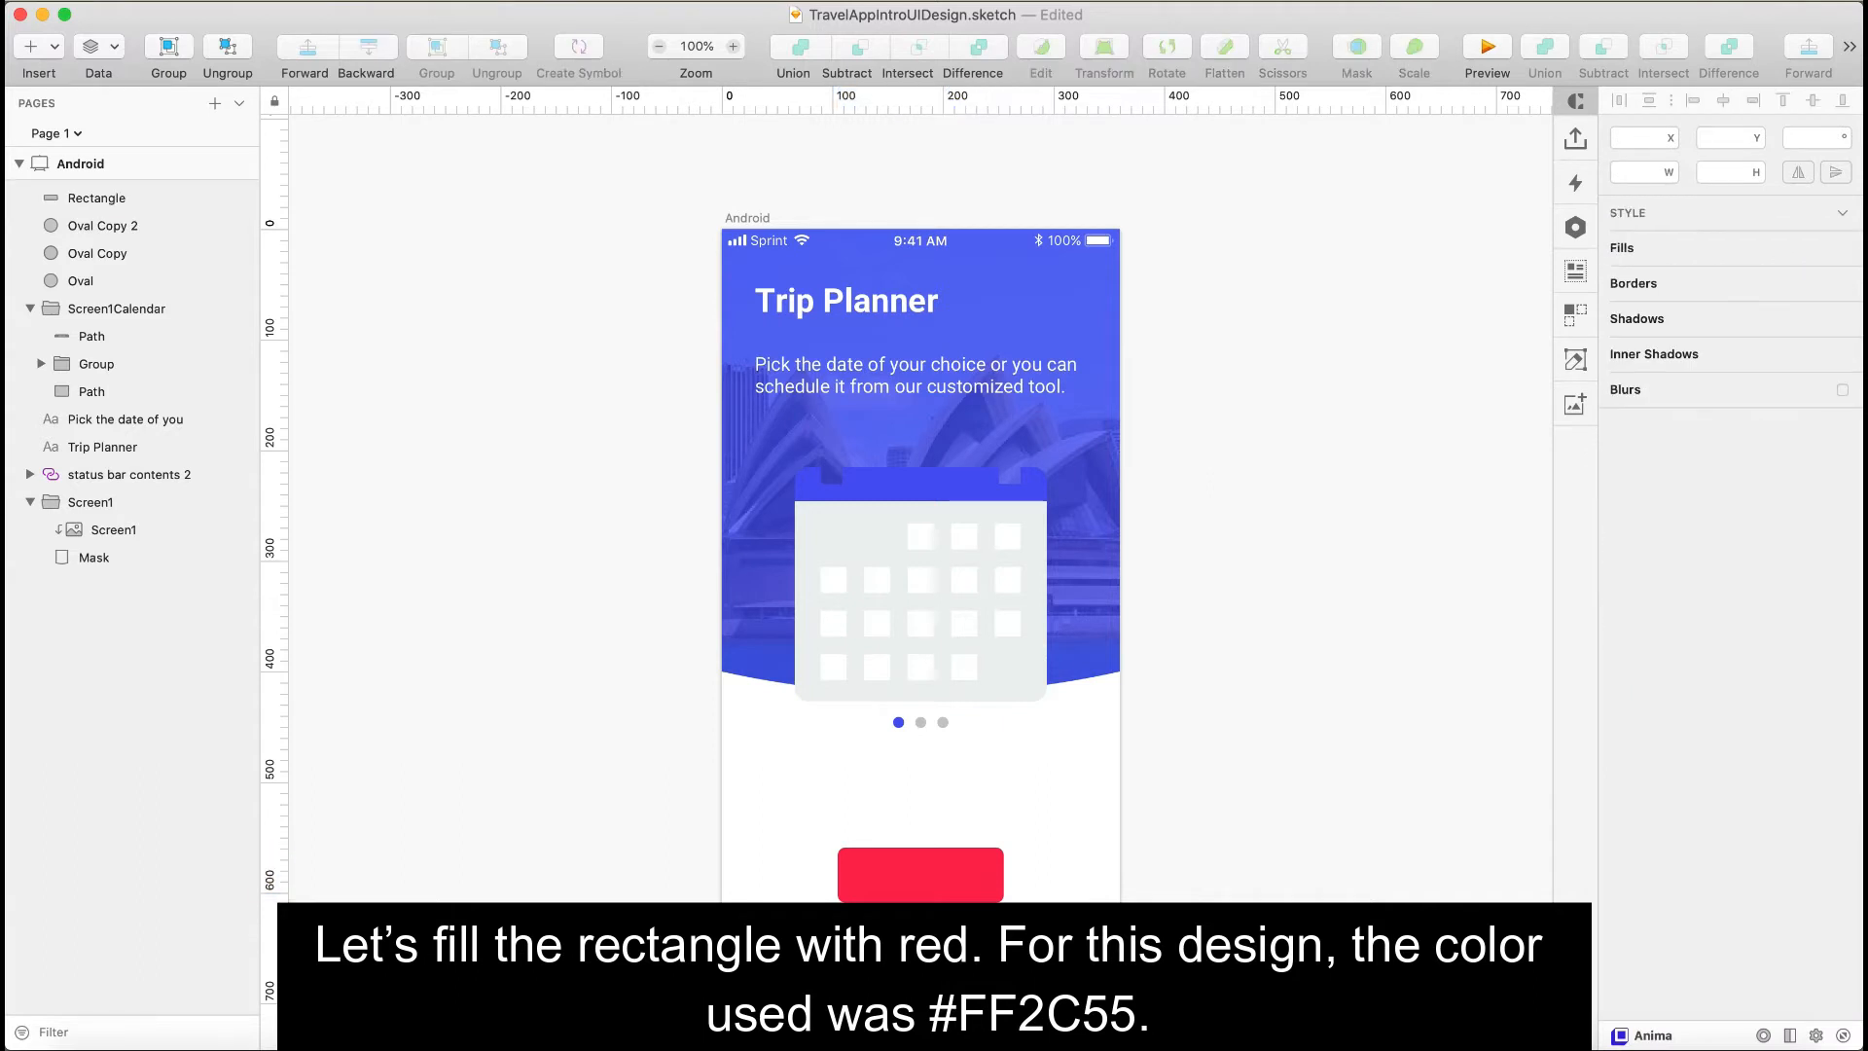
- Add the text "NEXT" inside the red rounded rectangle
key("t")
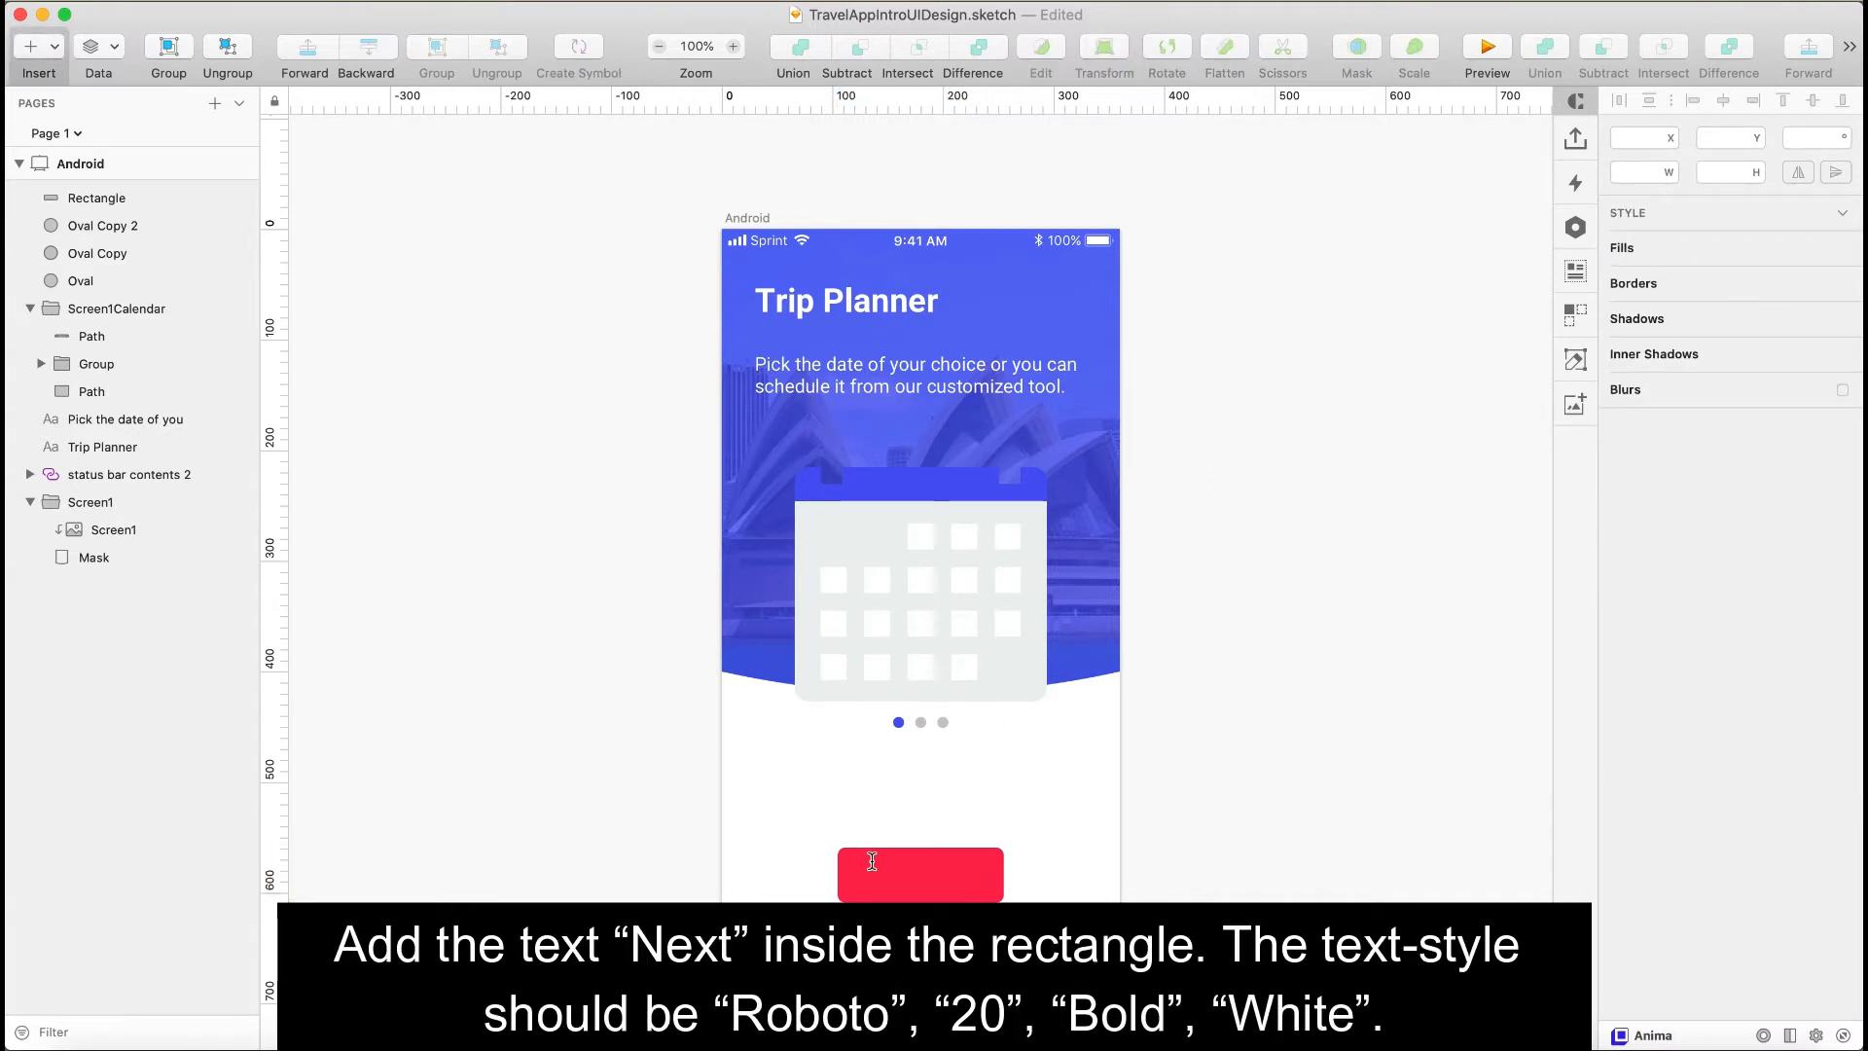
left_click_drag(871, 862, 963, 887)
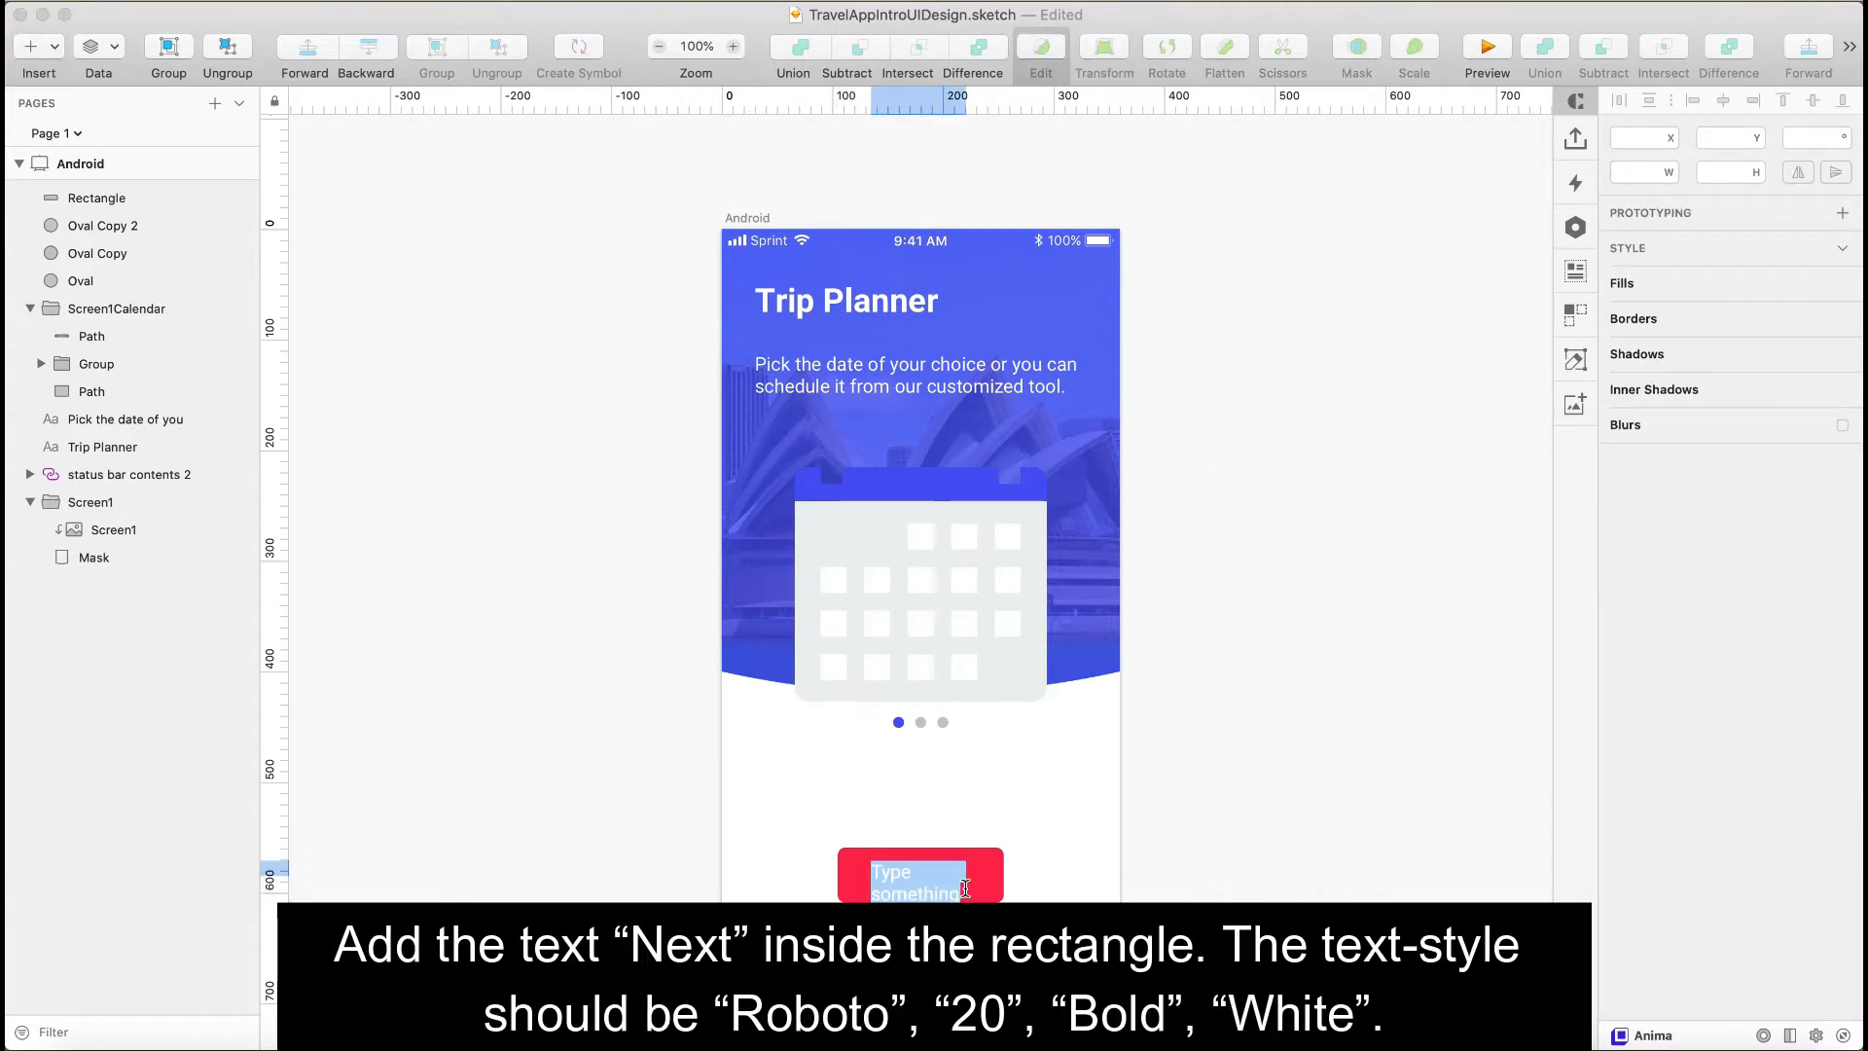
type("NEXT")
key("Escape")
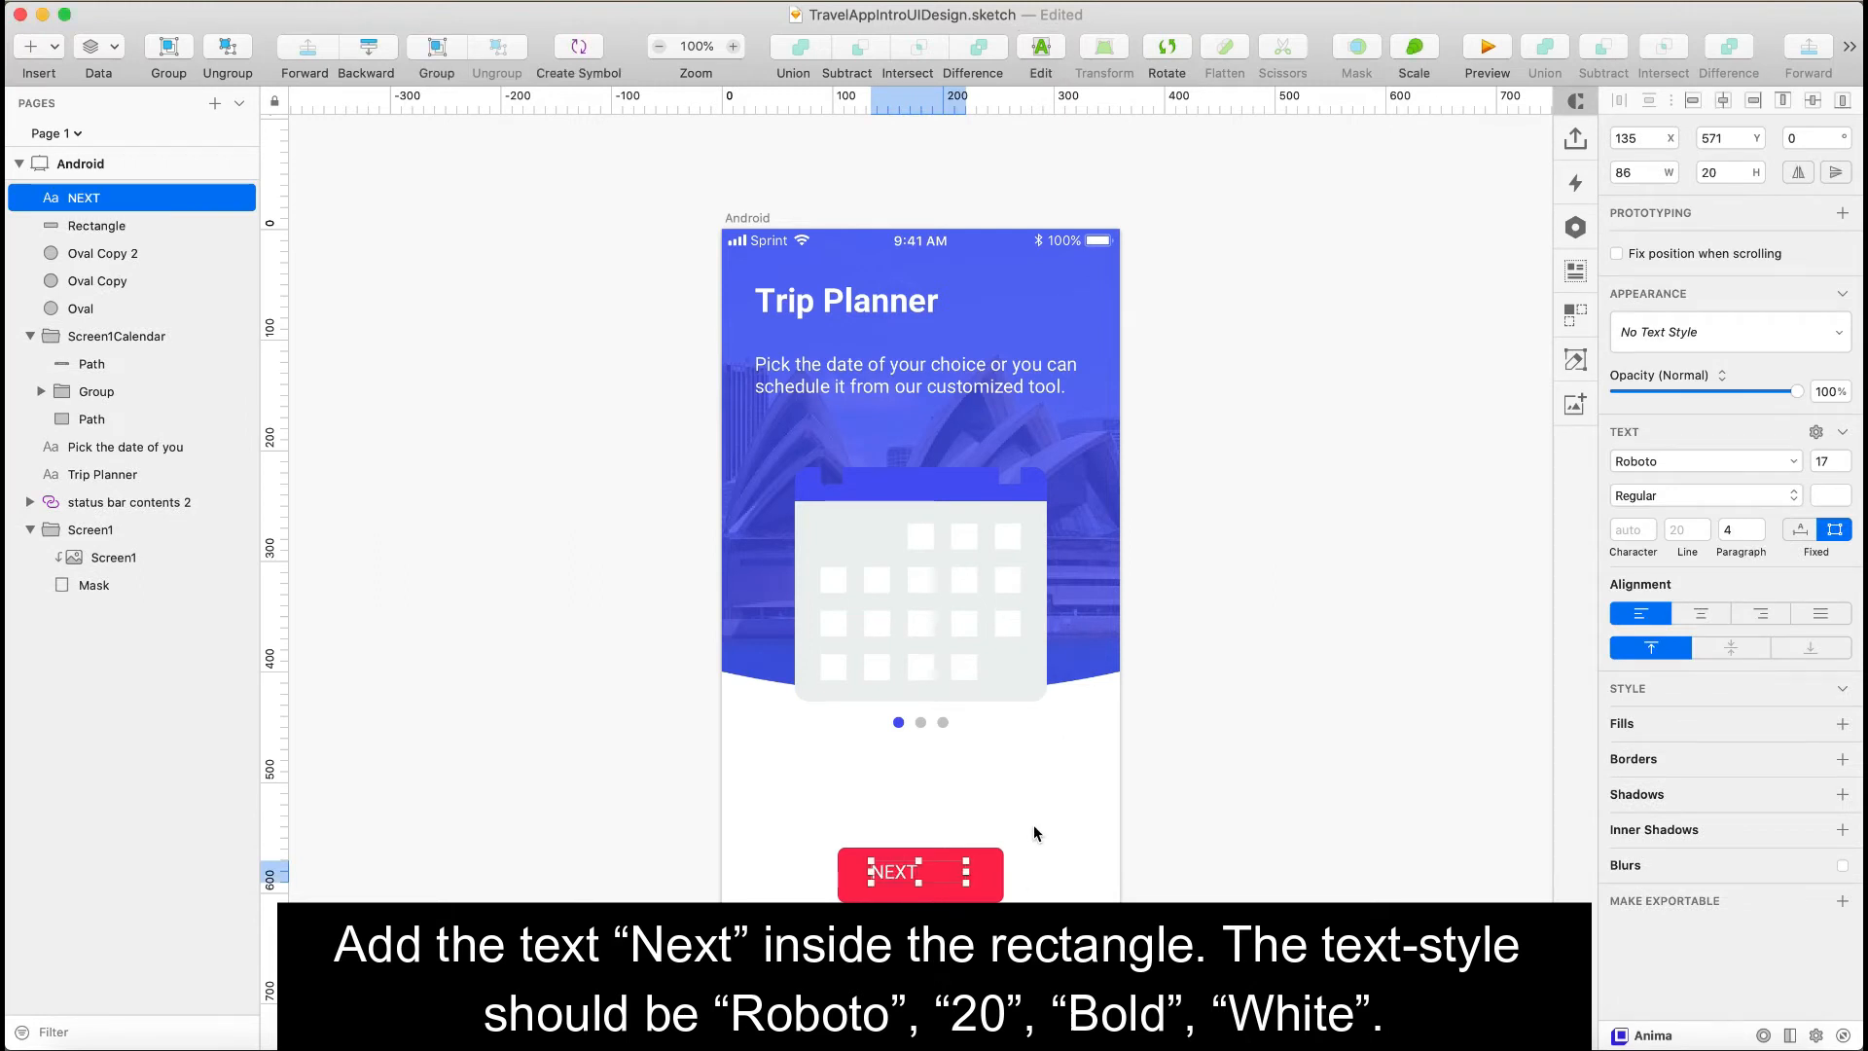
- Set the NEXT label to font size 20 and Bold weight
left_click(1846, 456)
left_click(1847, 457)
left_click(1847, 456)
left_click(1685, 496)
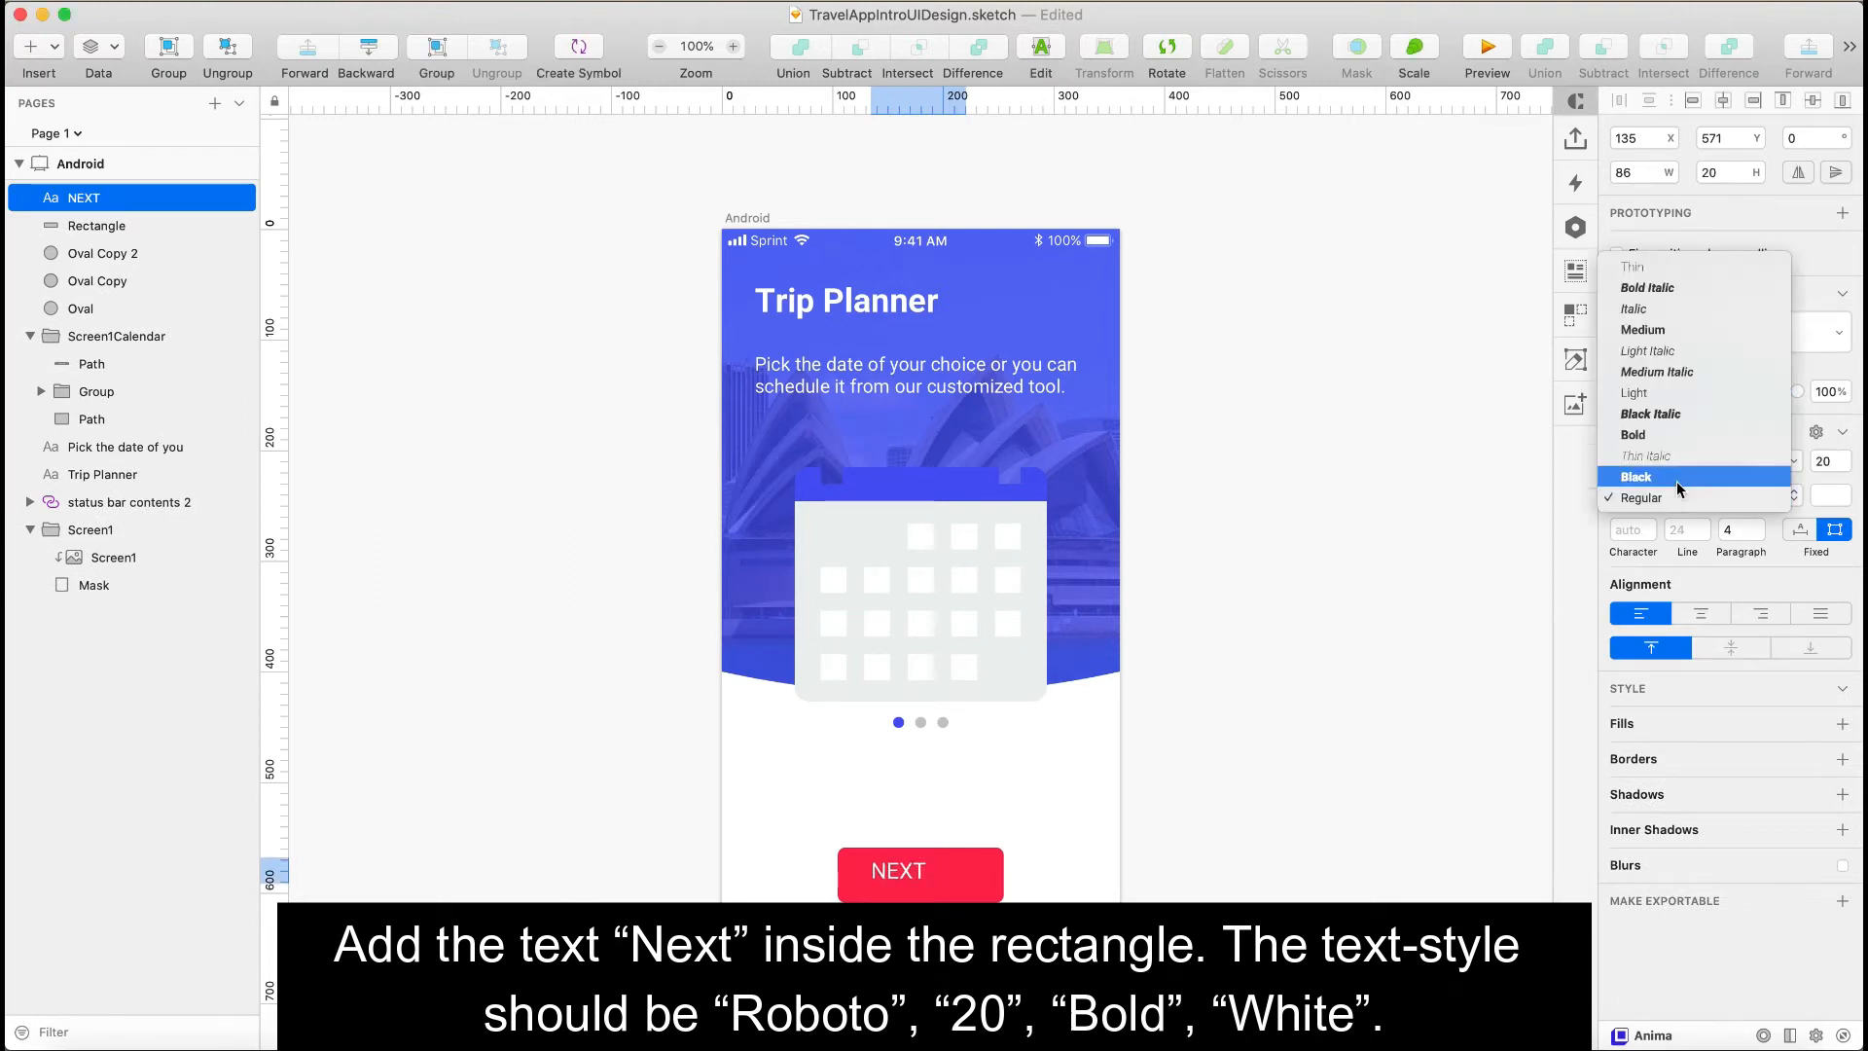
left_click(1712, 415)
left_click(1078, 848)
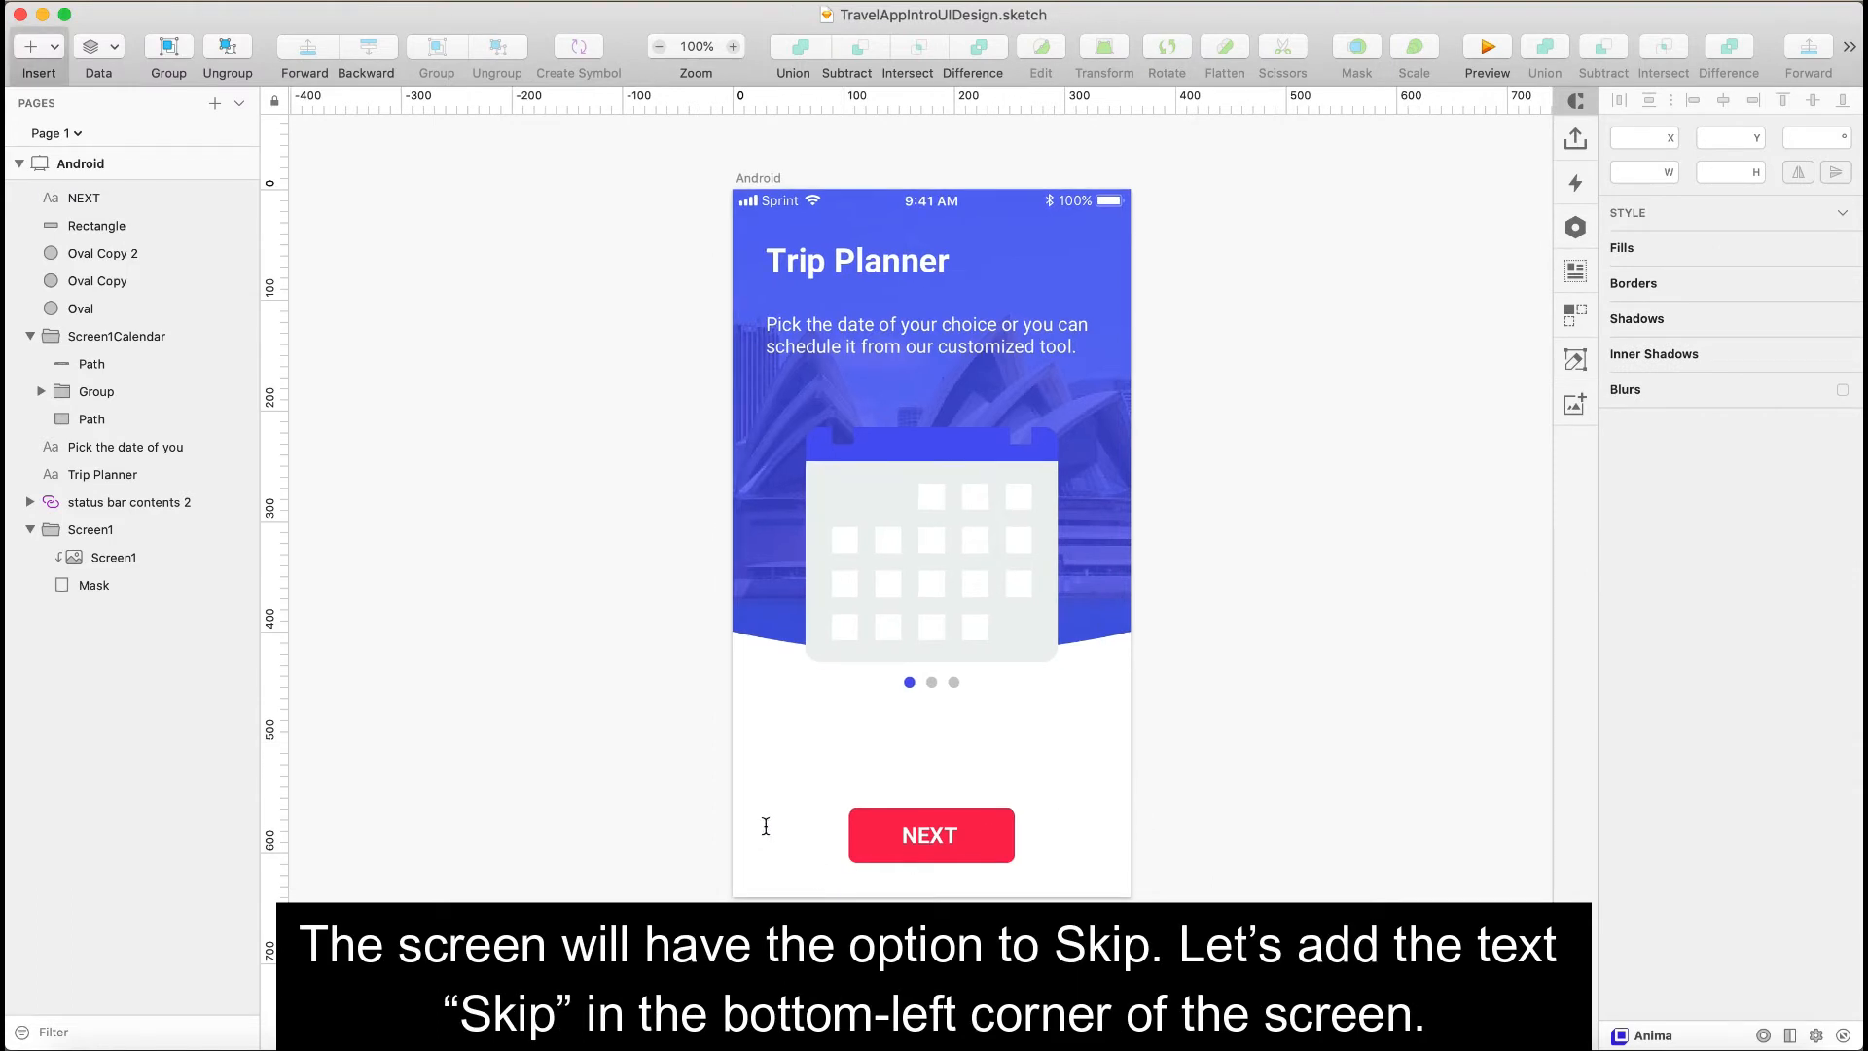
- Add the text "SKIP" in the artboard's bottom-left corner beside the red button and fill it with black 000000
left_click_drag(766, 827, 830, 849)
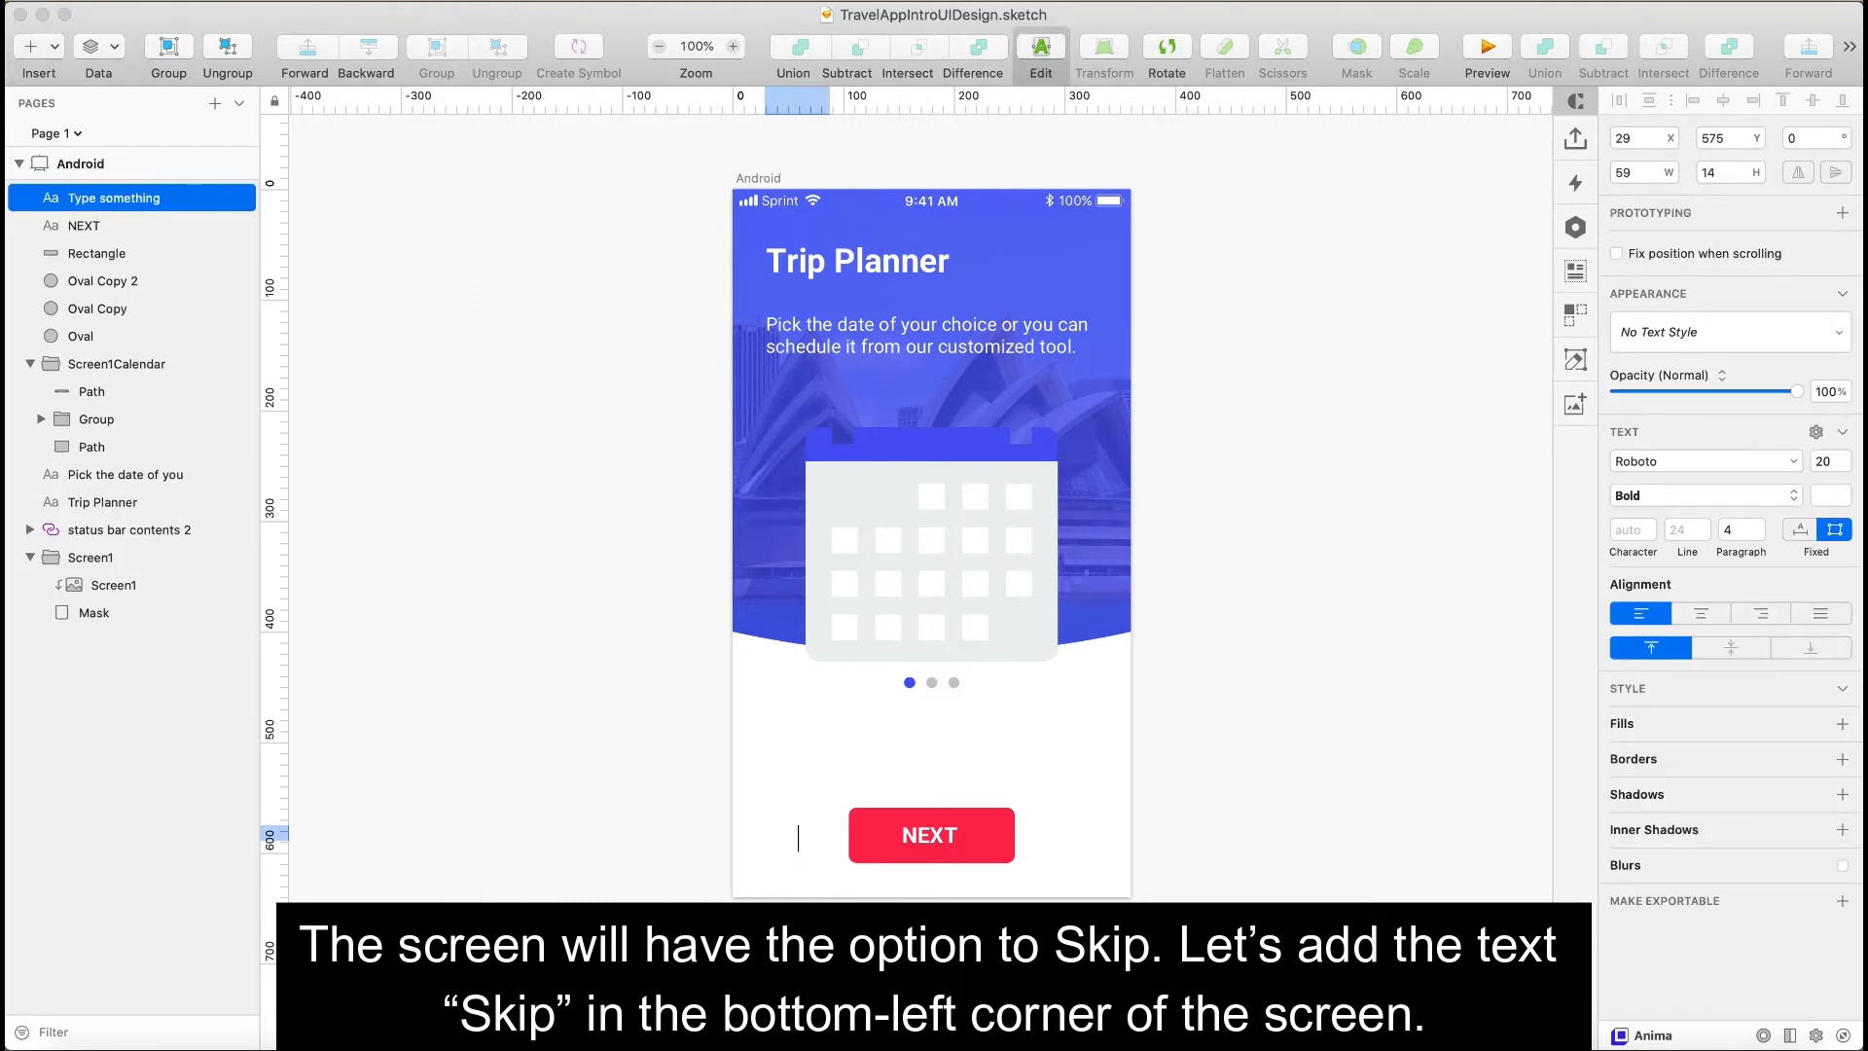
key("Escape")
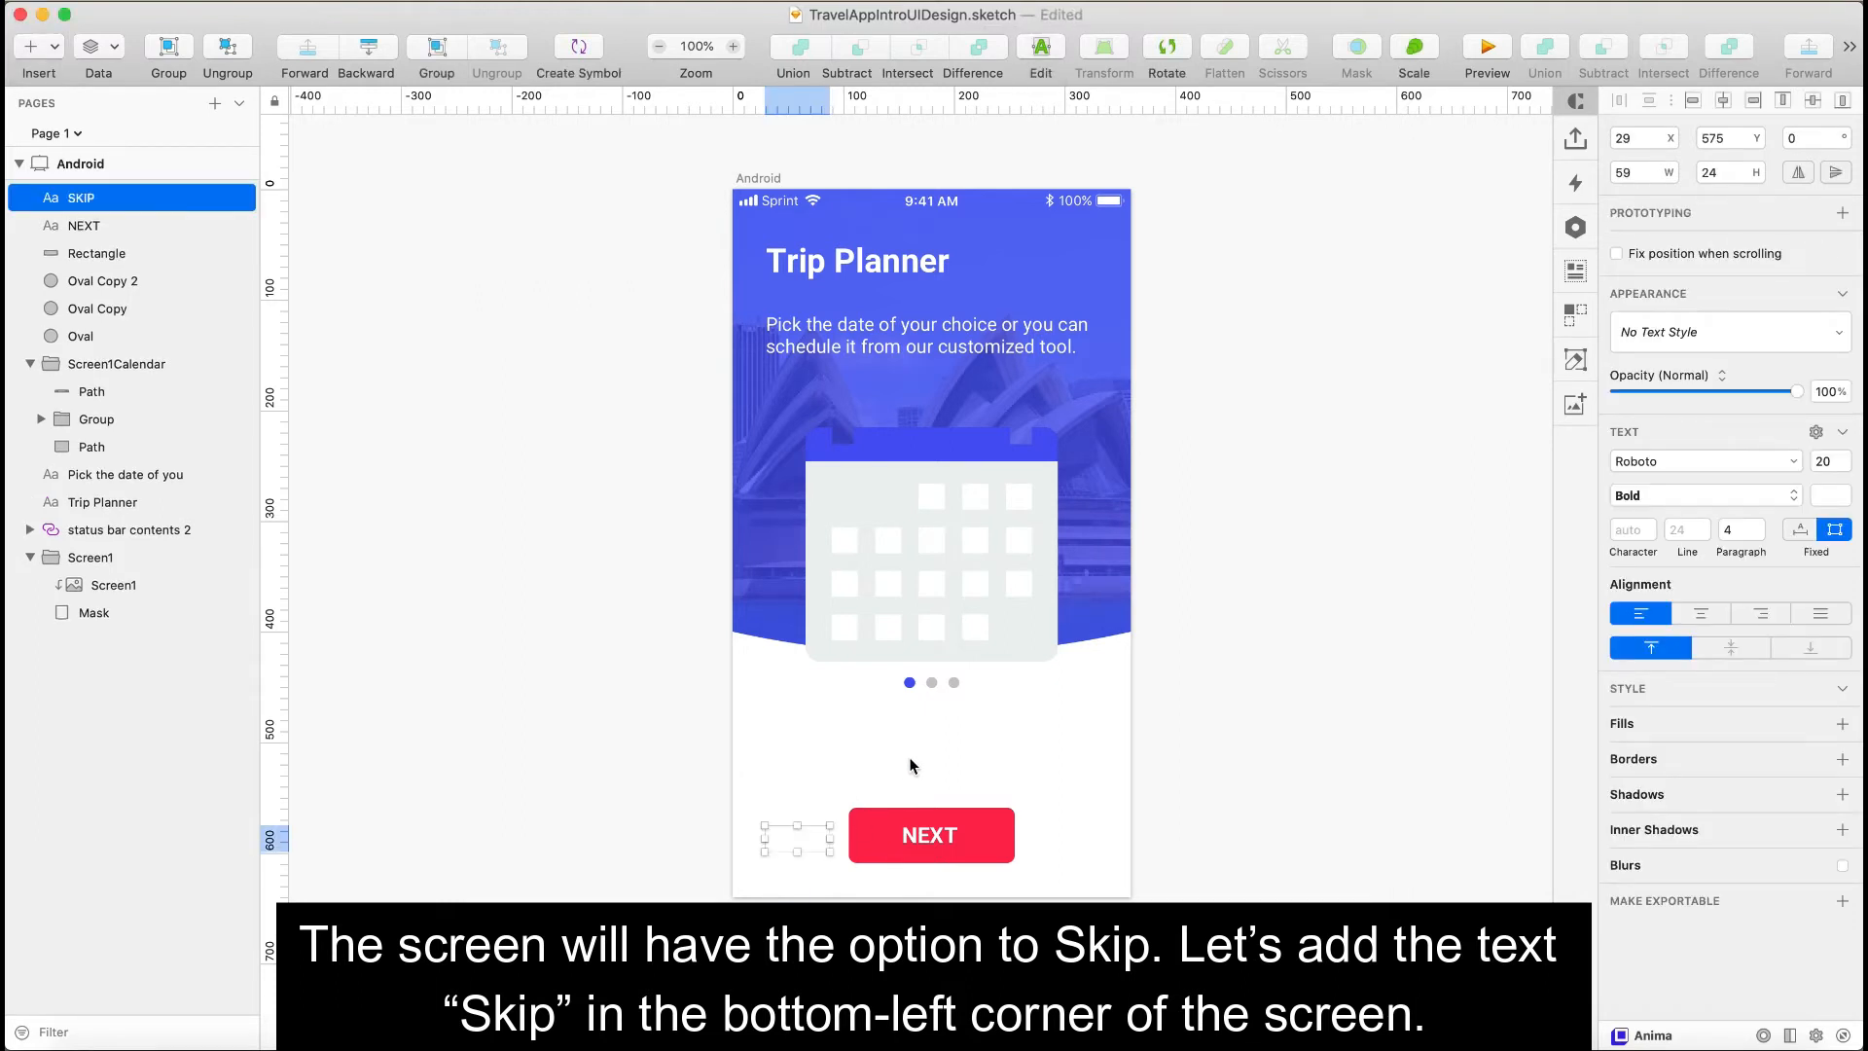
left_click(1622, 726)
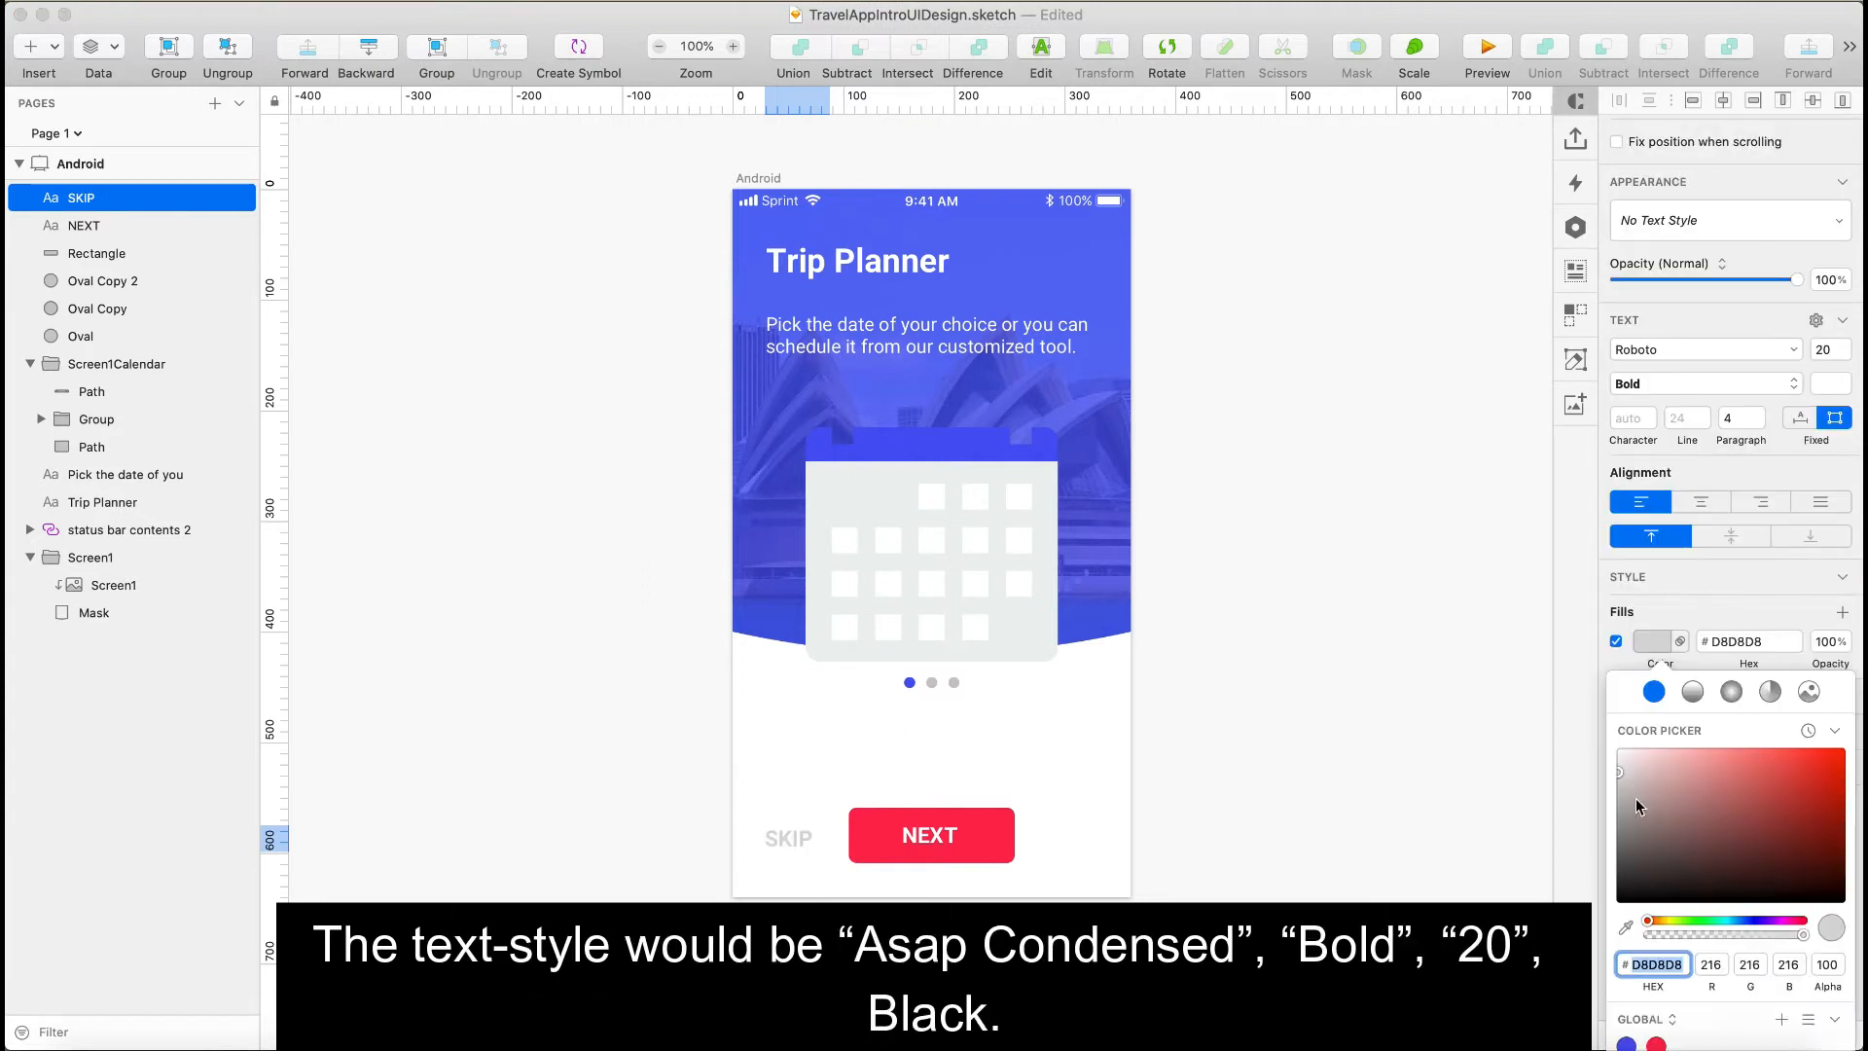
left_click(1620, 893)
left_click_drag(1619, 893, 1612, 909)
left_click(1651, 644)
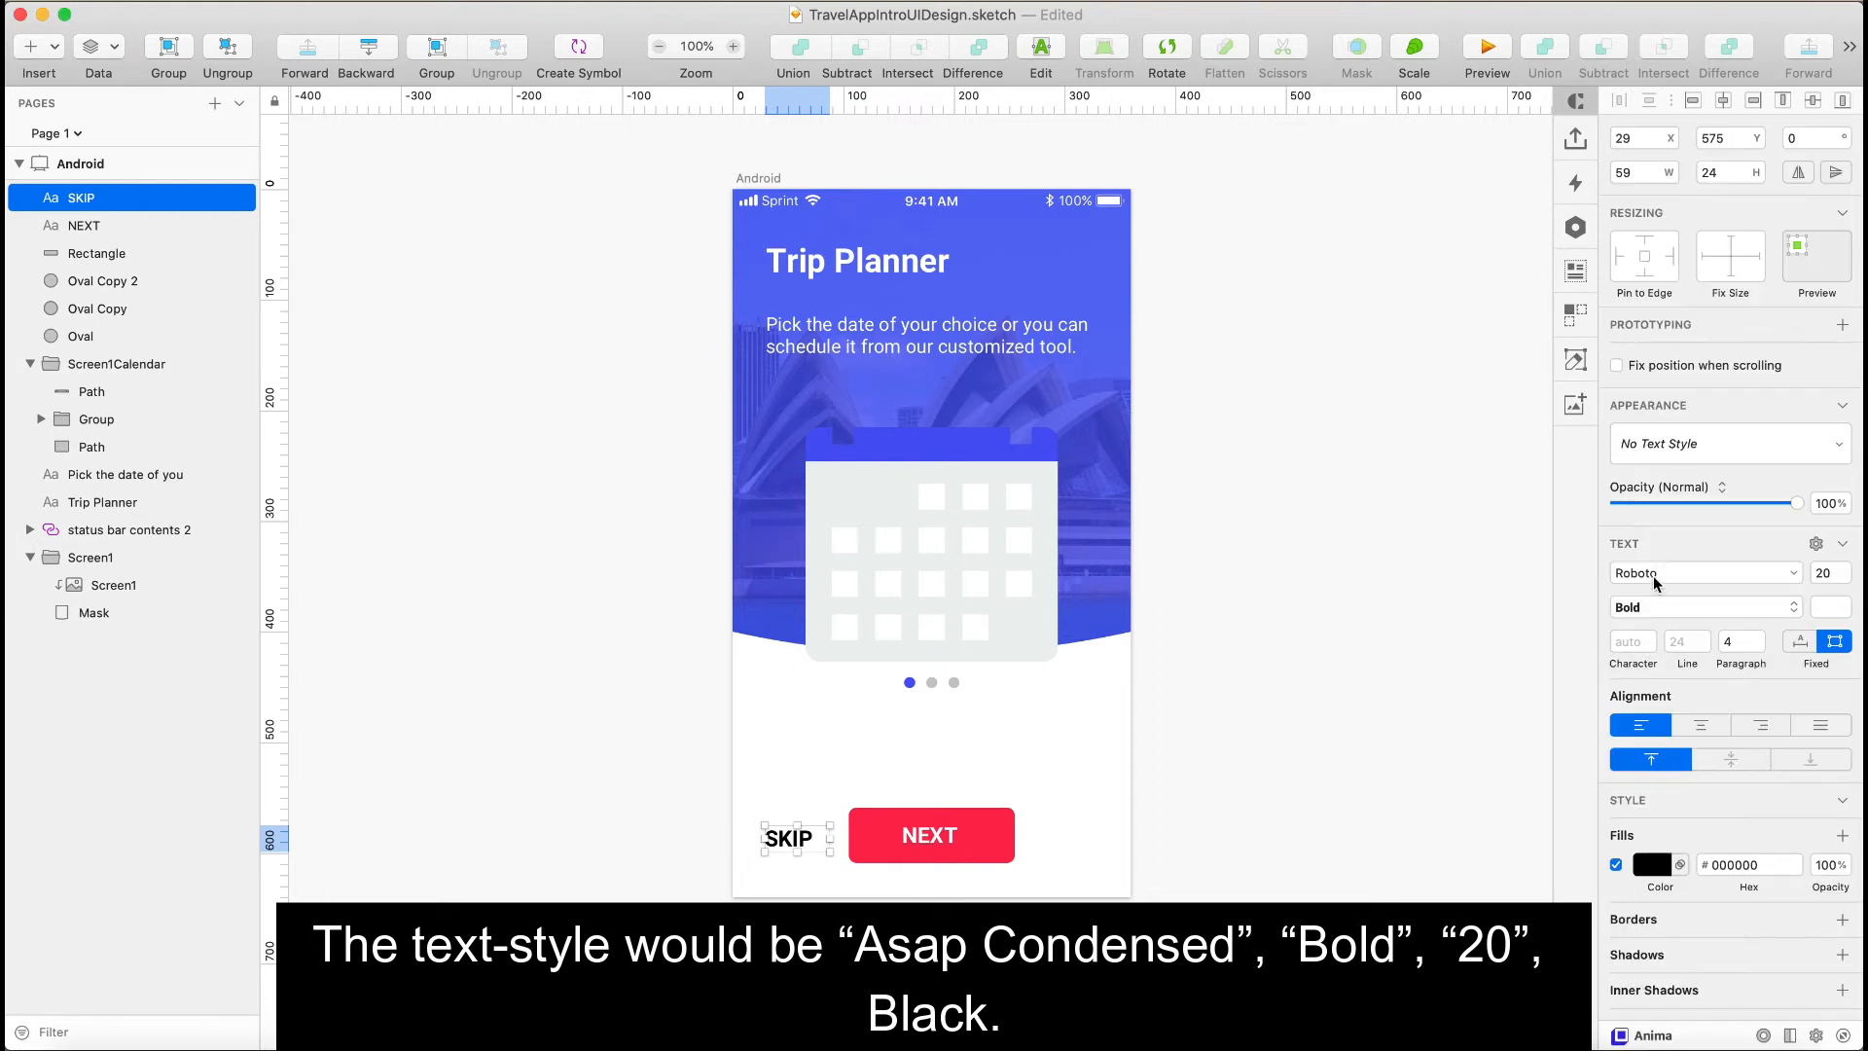
- Change the SKIP label's font to Asap Condensed and adjust its position slightly
left_click(1651, 573)
type("condensed")
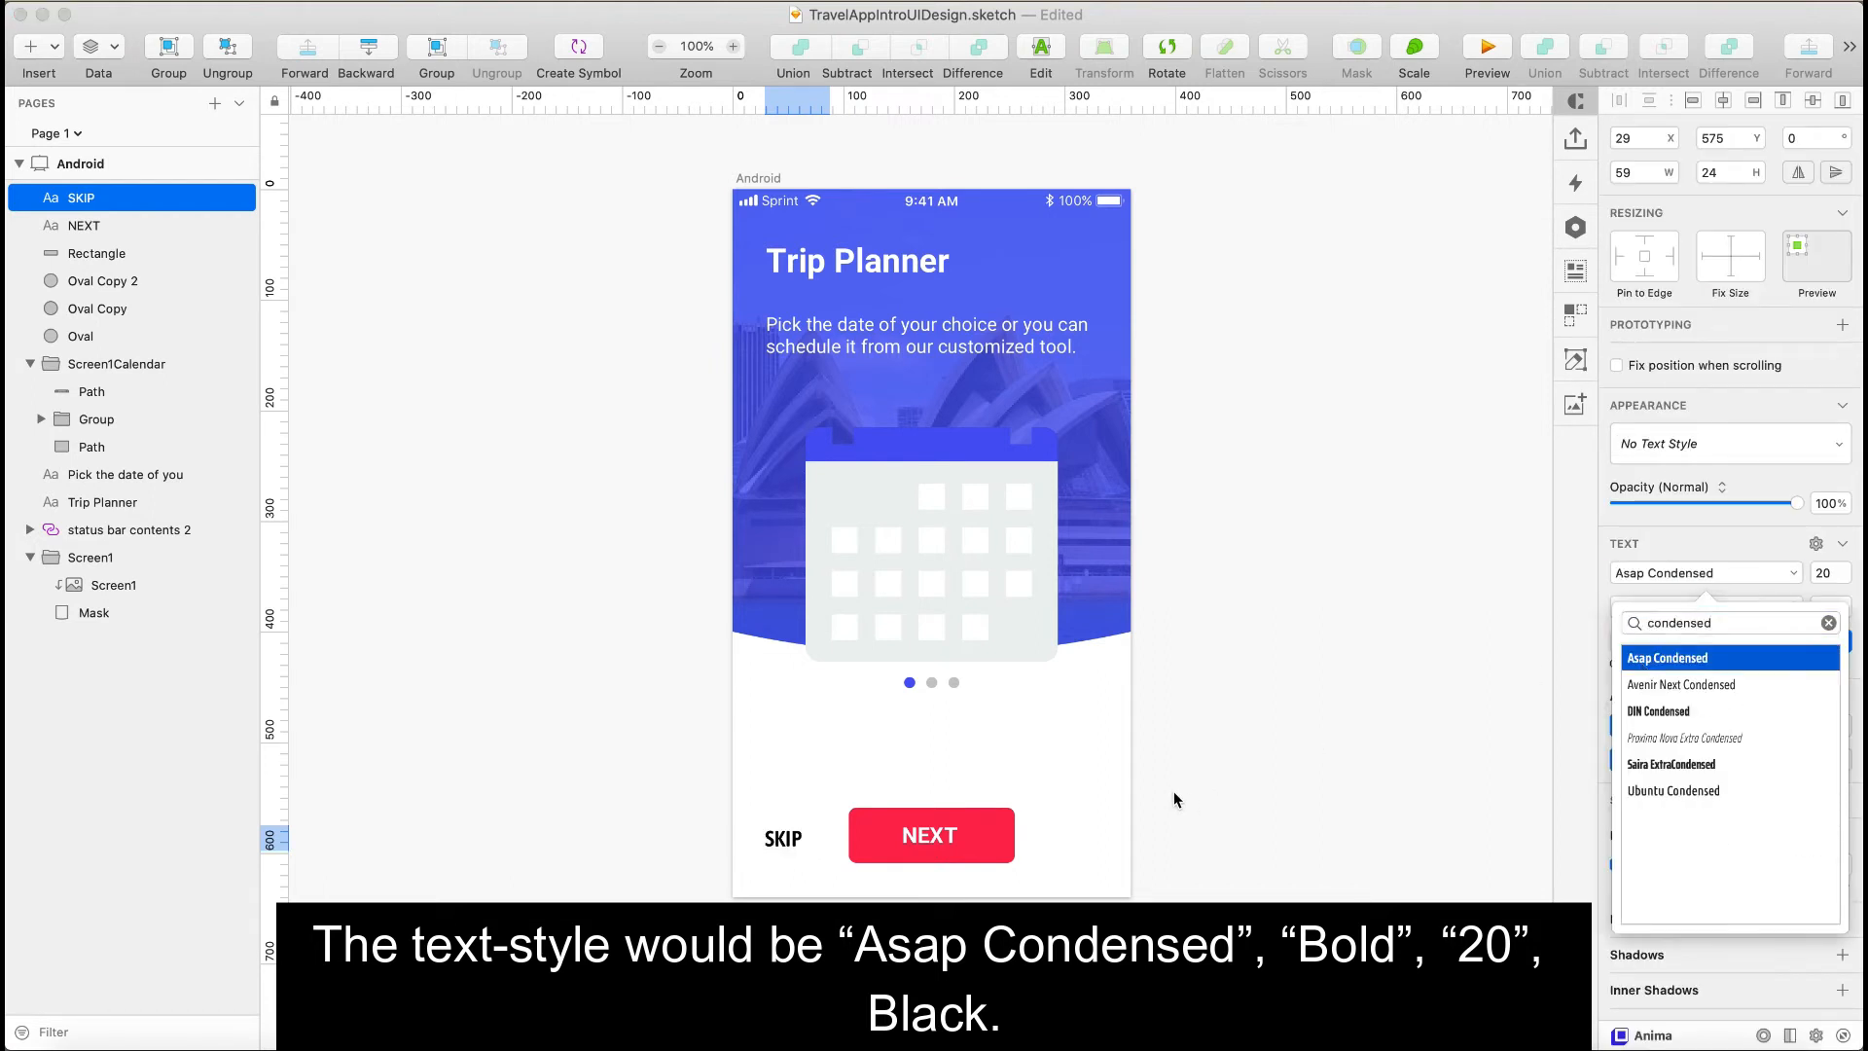
left_click(1640, 665)
left_click_drag(817, 849, 815, 848)
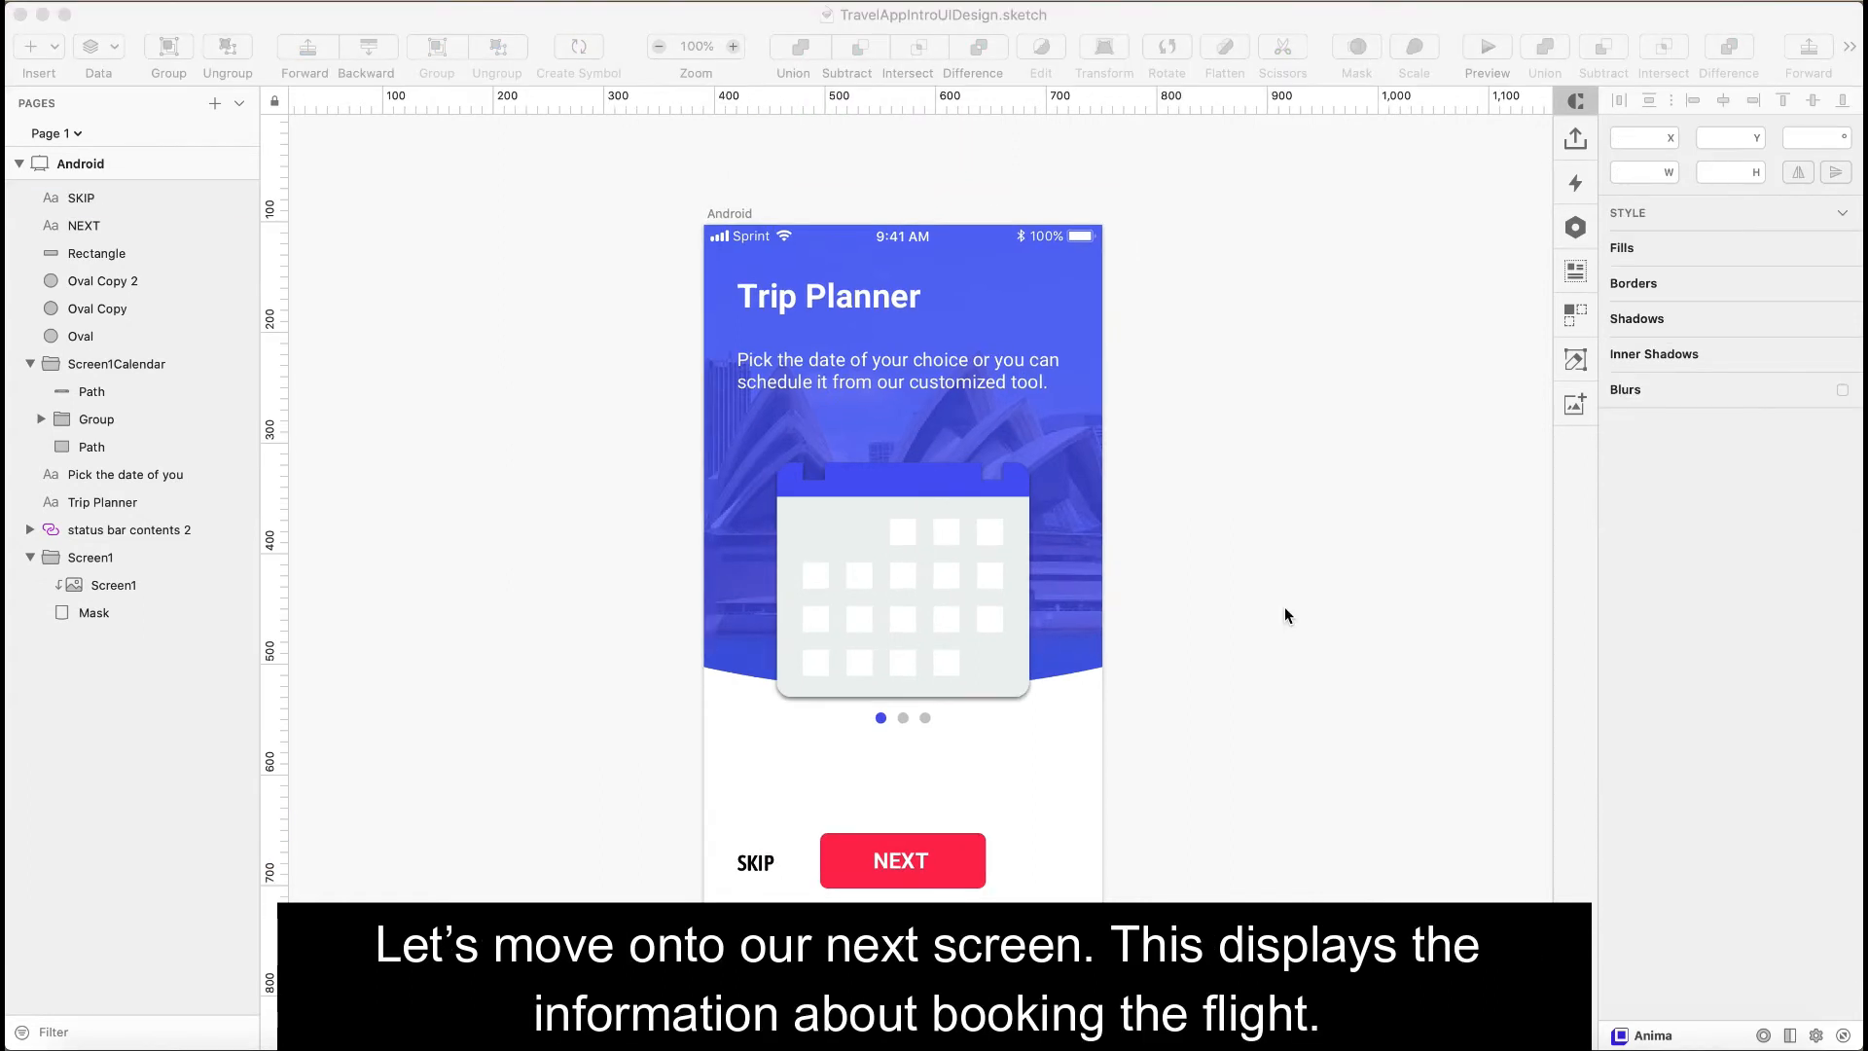
- Duplicate the Android artboard to start the flight booking screen
left_click(1286, 608)
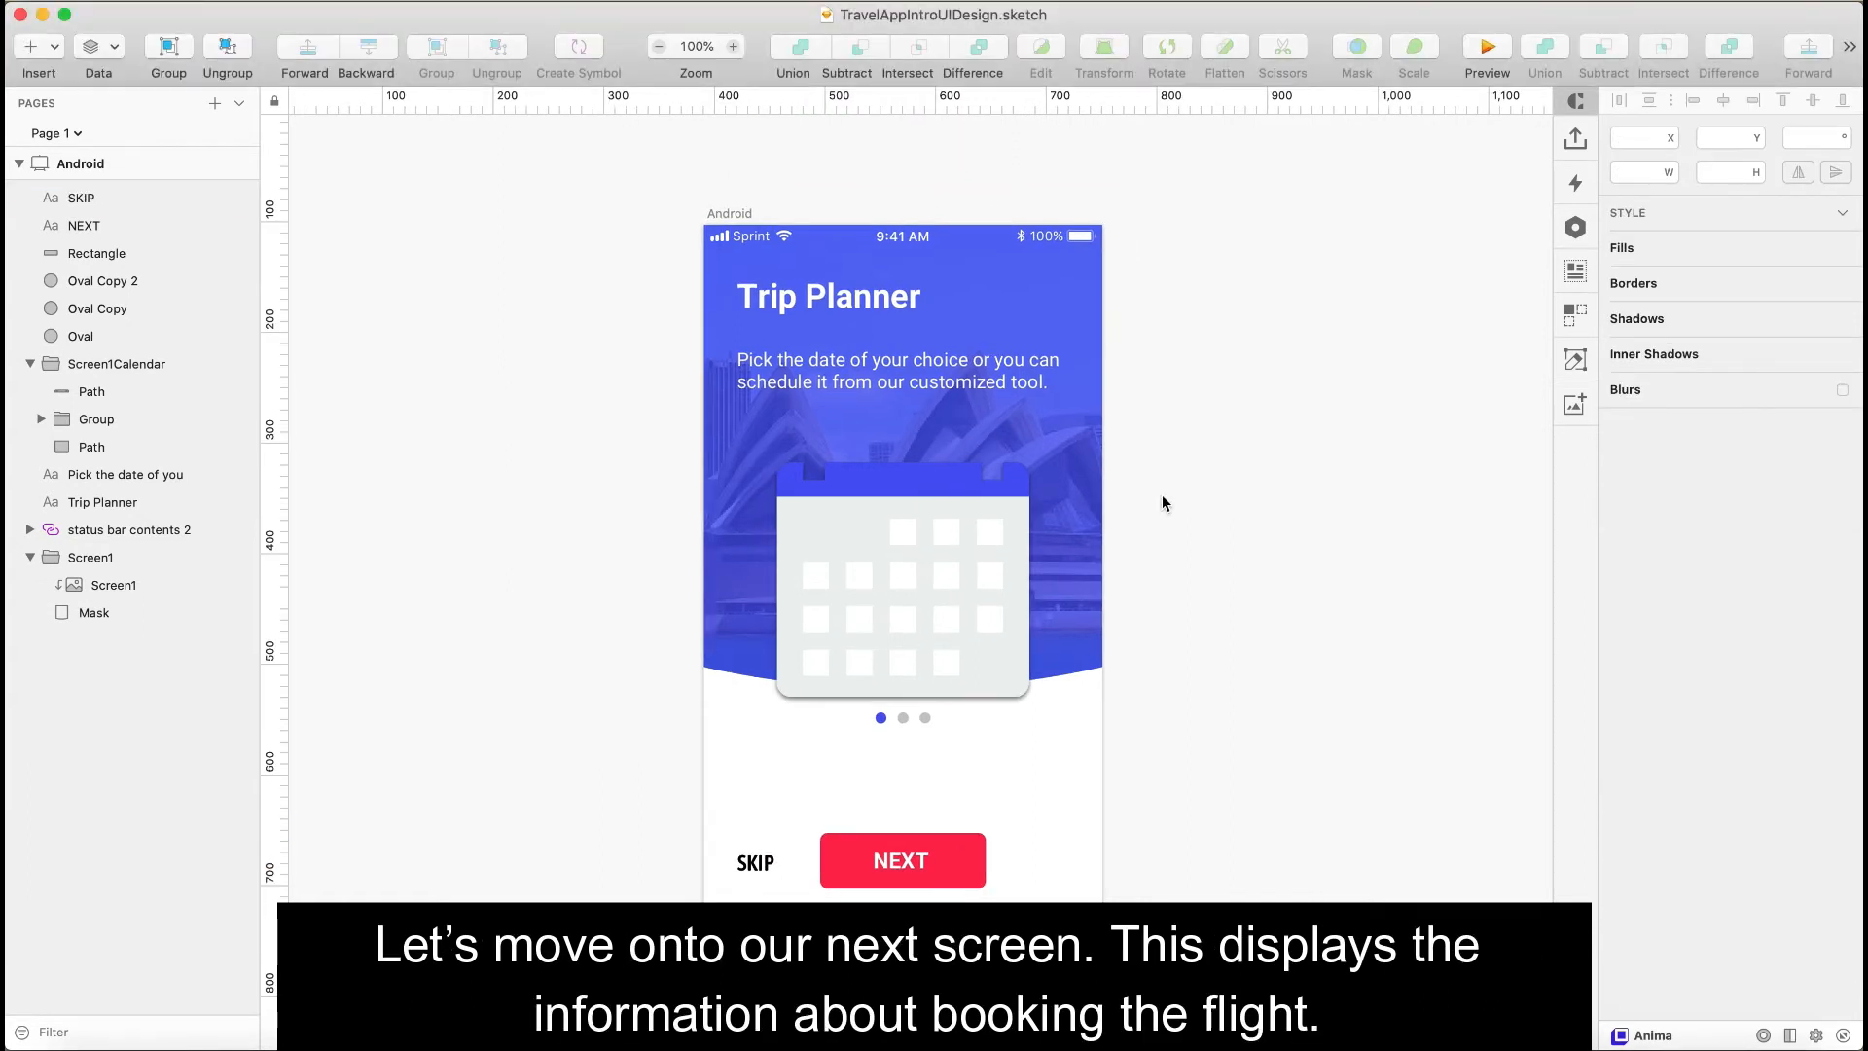
left_click(739, 211)
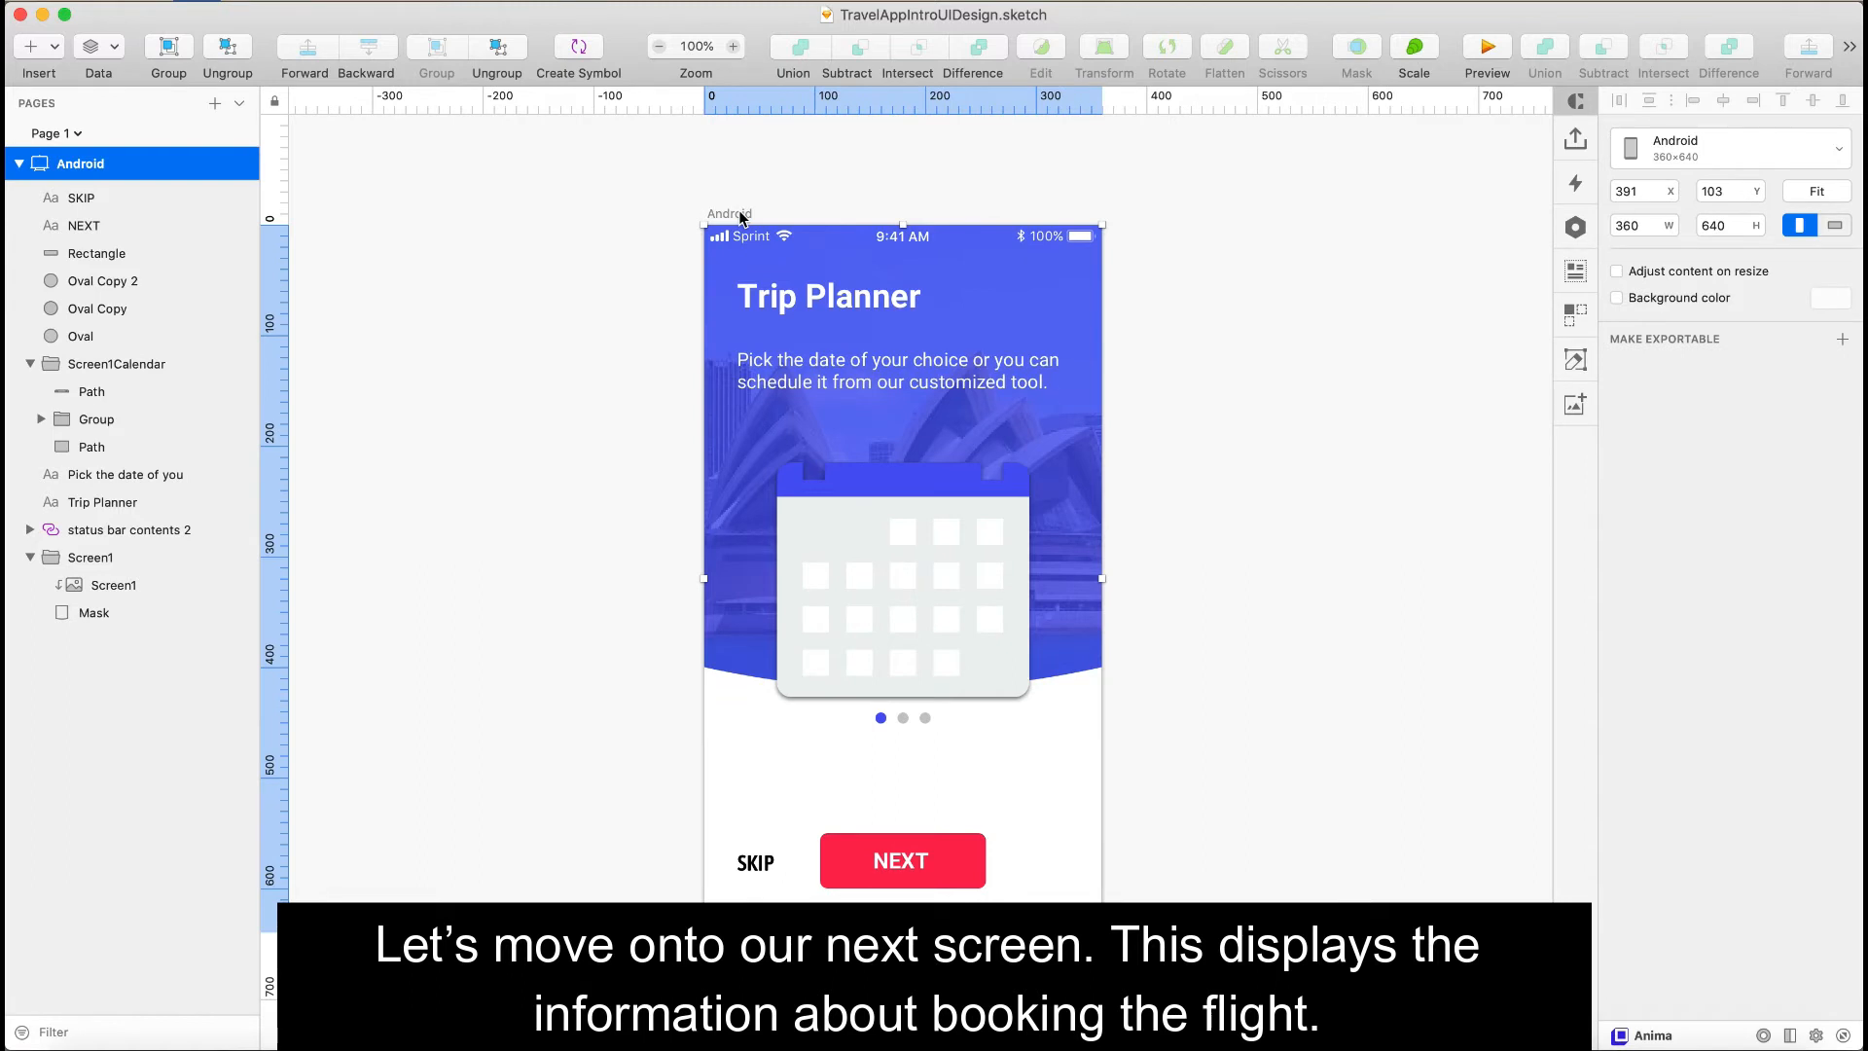
key("super+d")
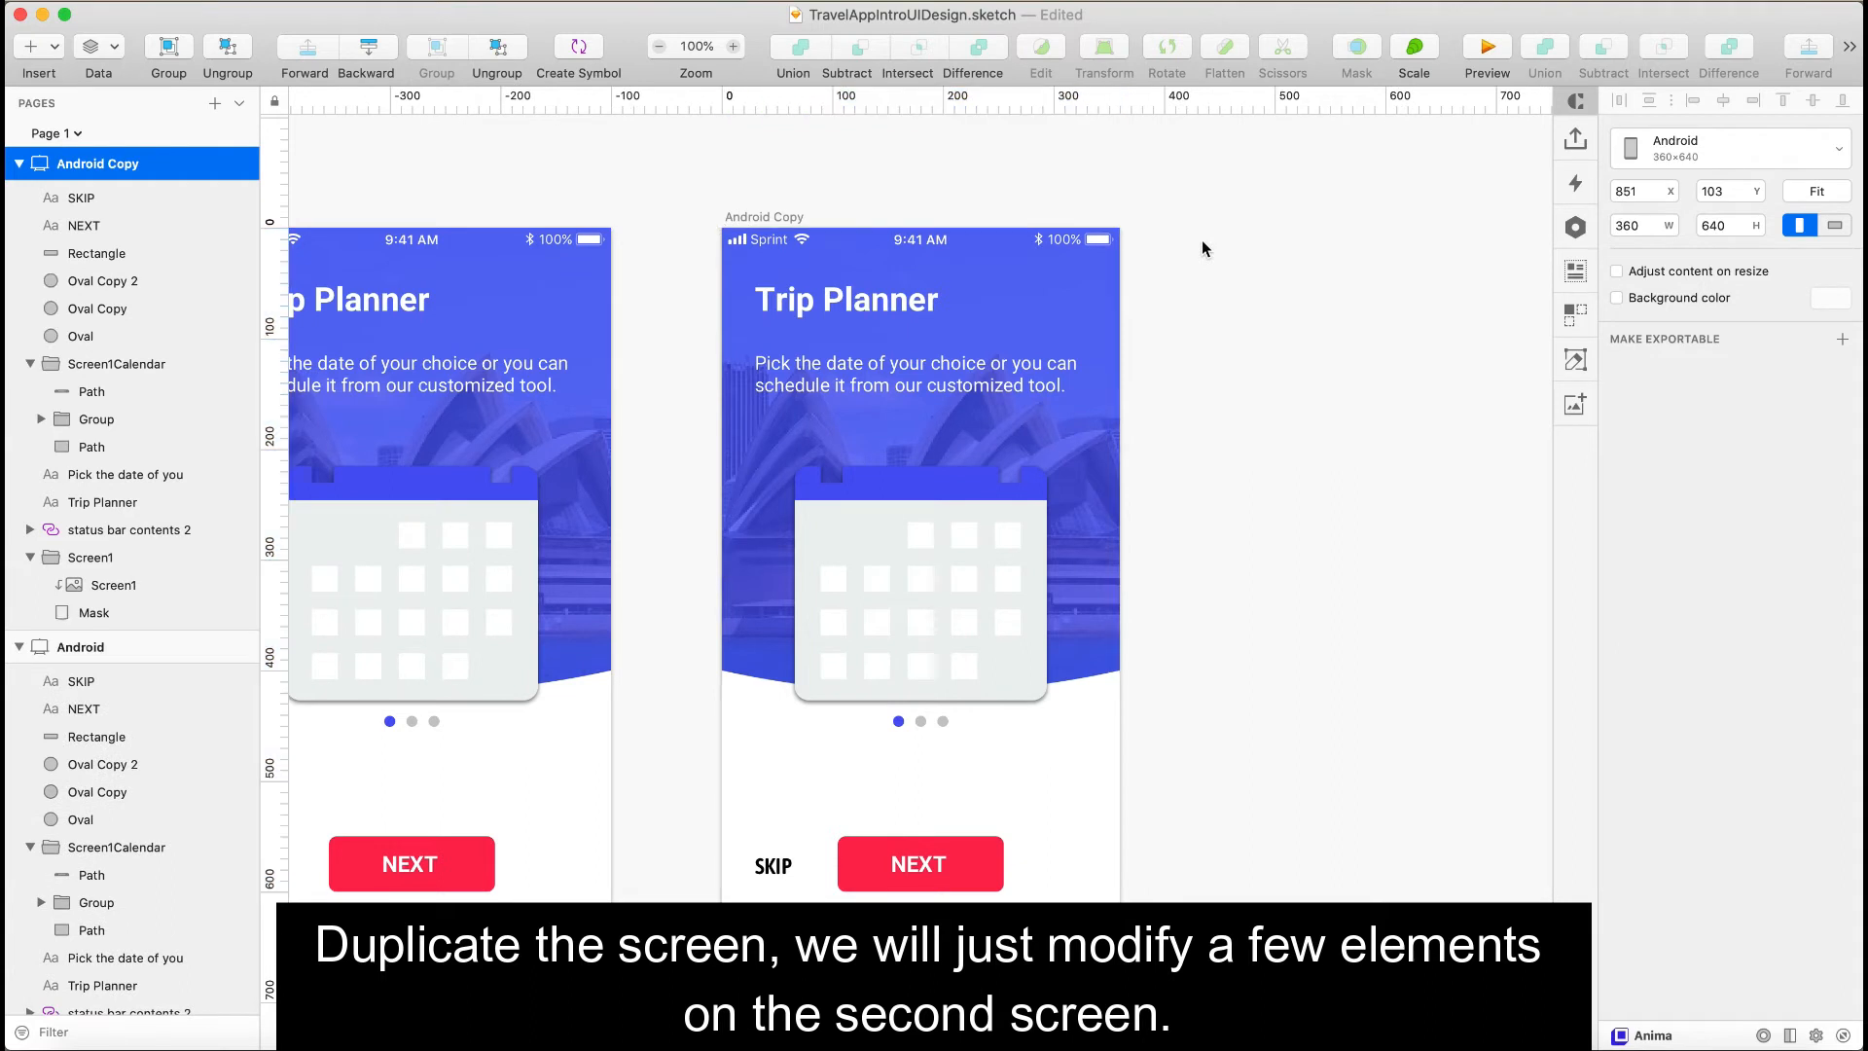
- Place Screen2.jpg from the TravelAppAssets folder in the copied artboard's header, aligned to its upper edge and scaled to 420 high
left_click(1053, 284)
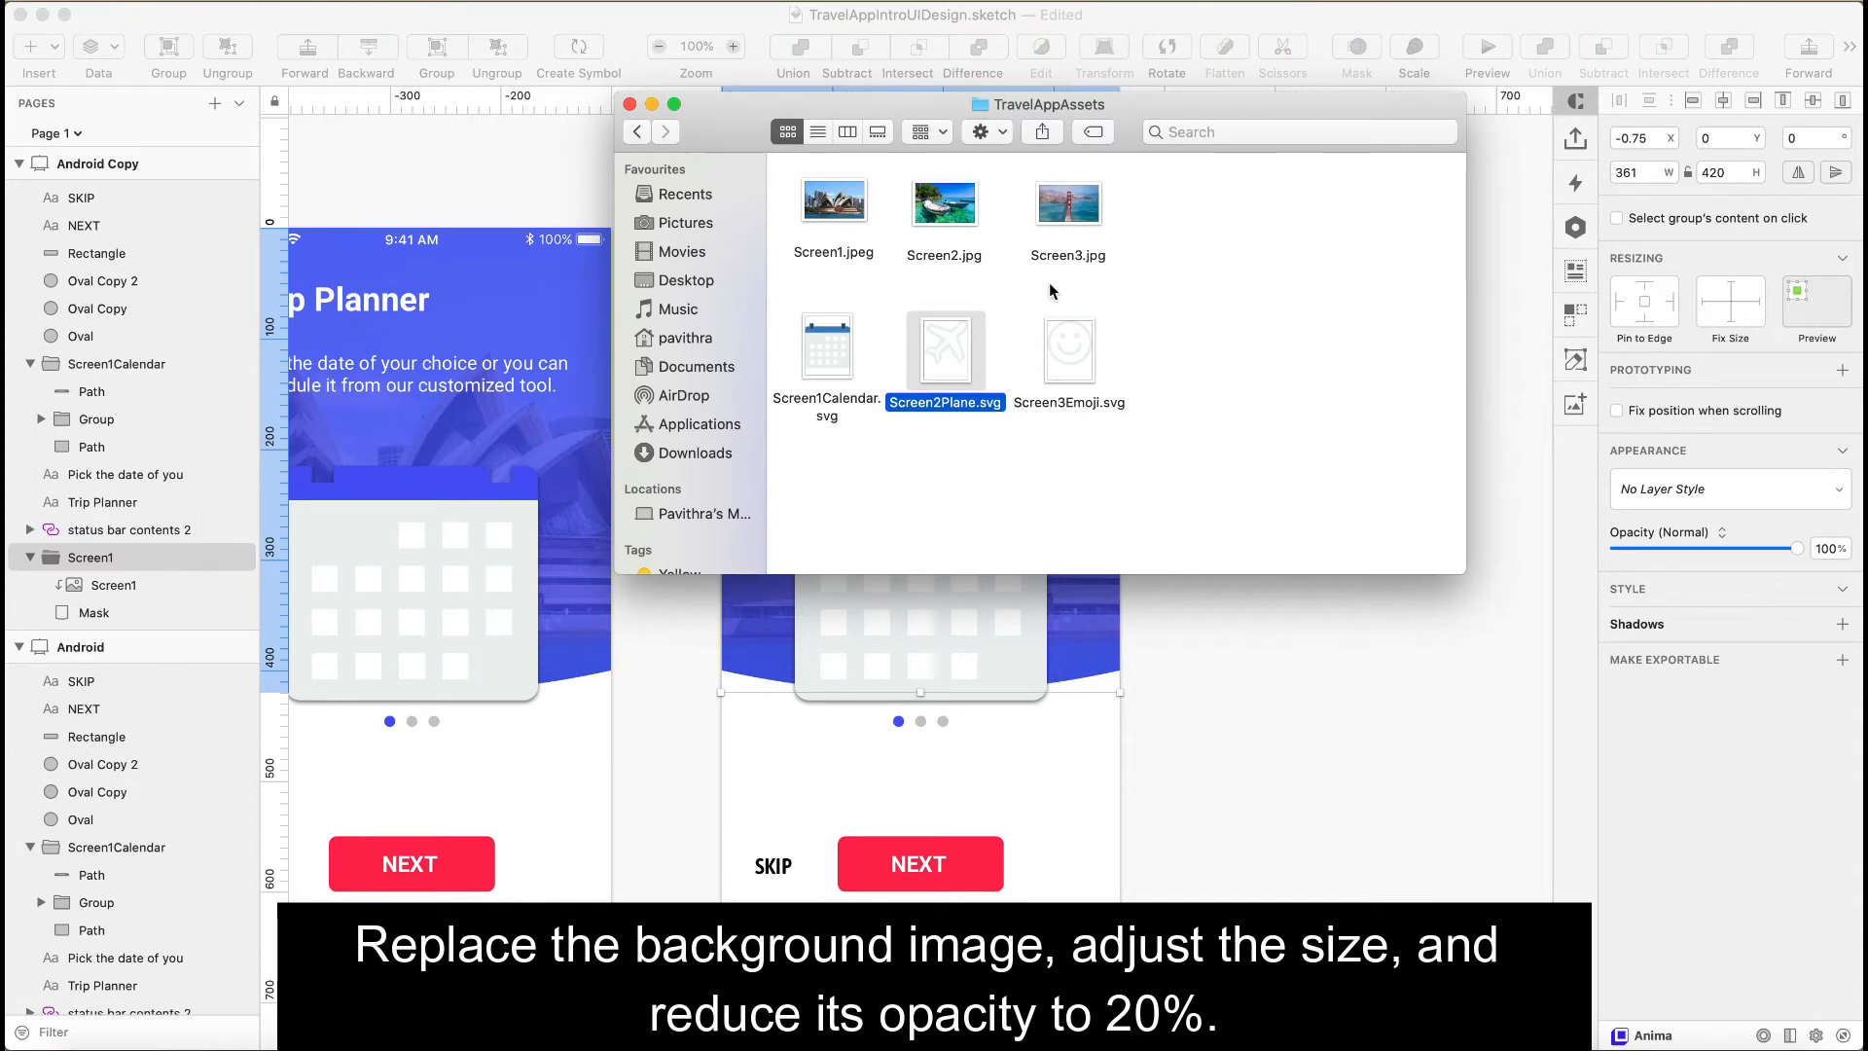
left_click_drag(961, 216, 944, 432)
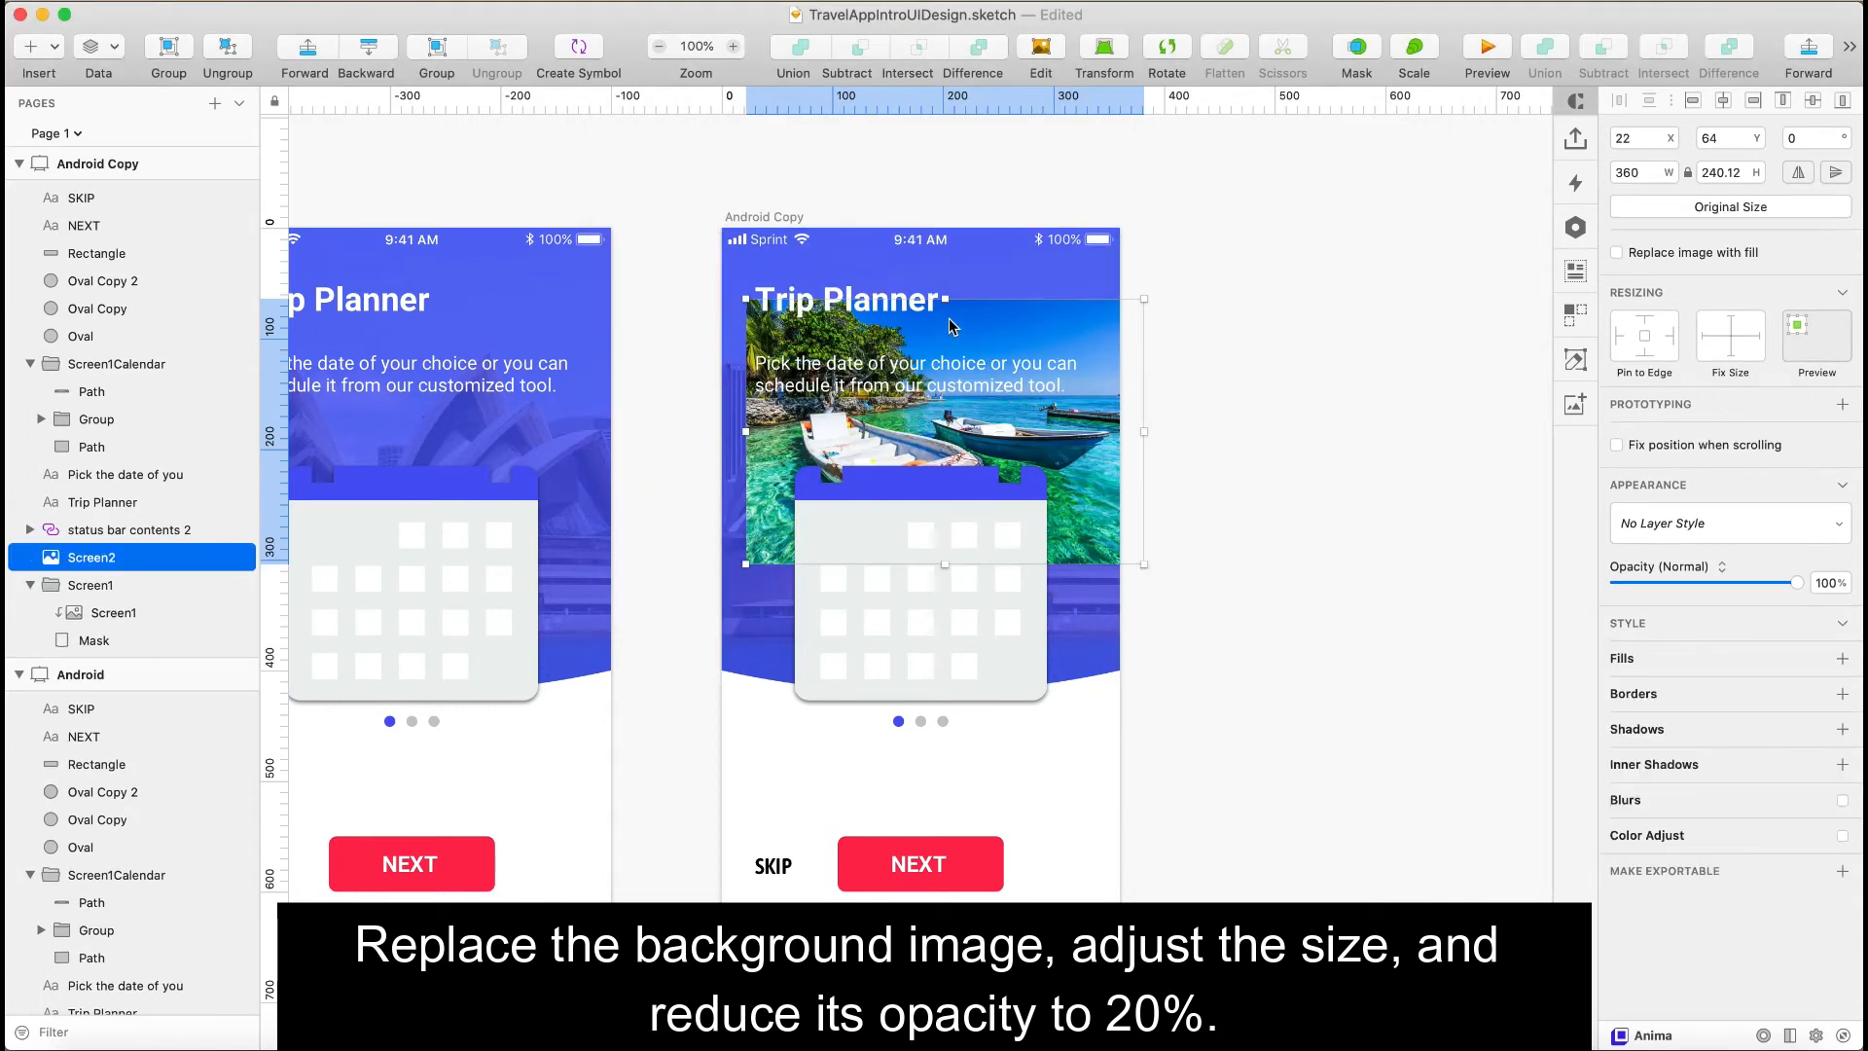
left_click_drag(952, 327, 917, 231)
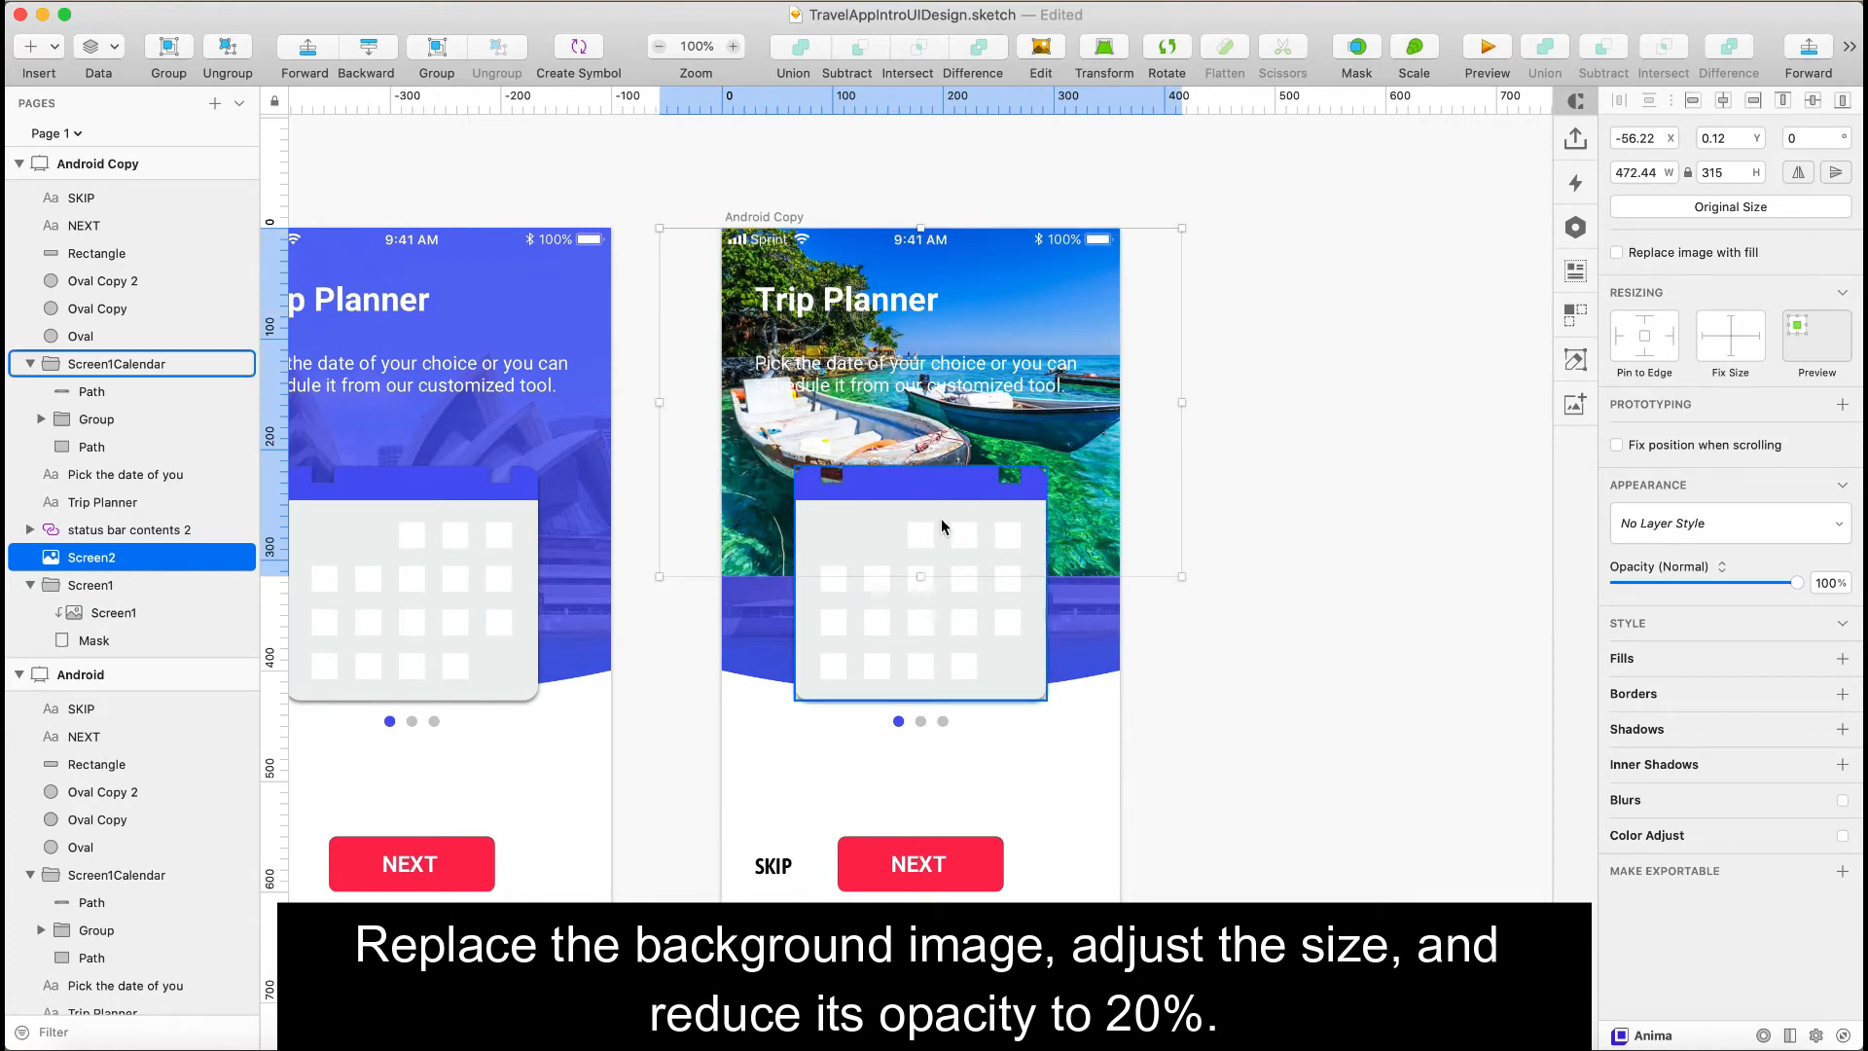
left_click_drag(917, 577, 906, 694)
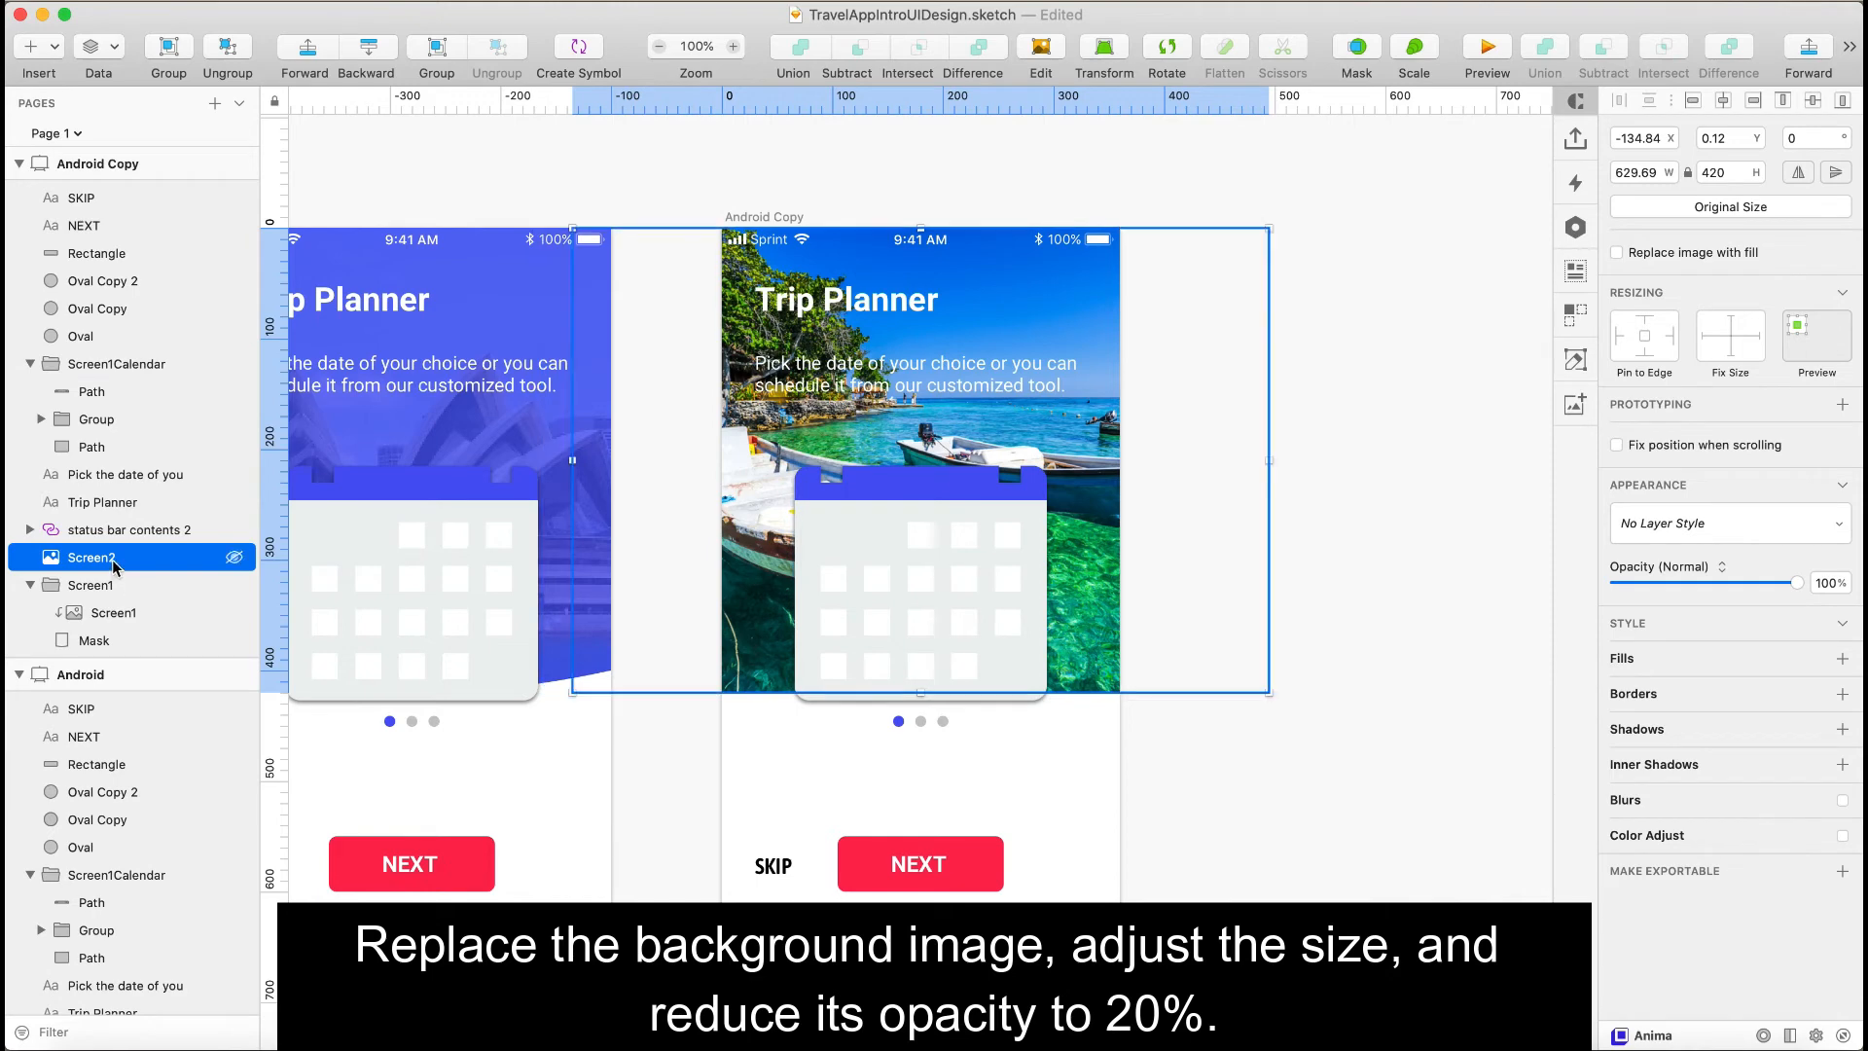
- Move the Screen2 image into the masked Screen1 group of the copied artboard and delete the old Screen1 image
left_click_drag(114, 567, 127, 611)
left_click(127, 614)
key("Delete")
- Set the Screen2 image's opacity to 20%
left_click(121, 585)
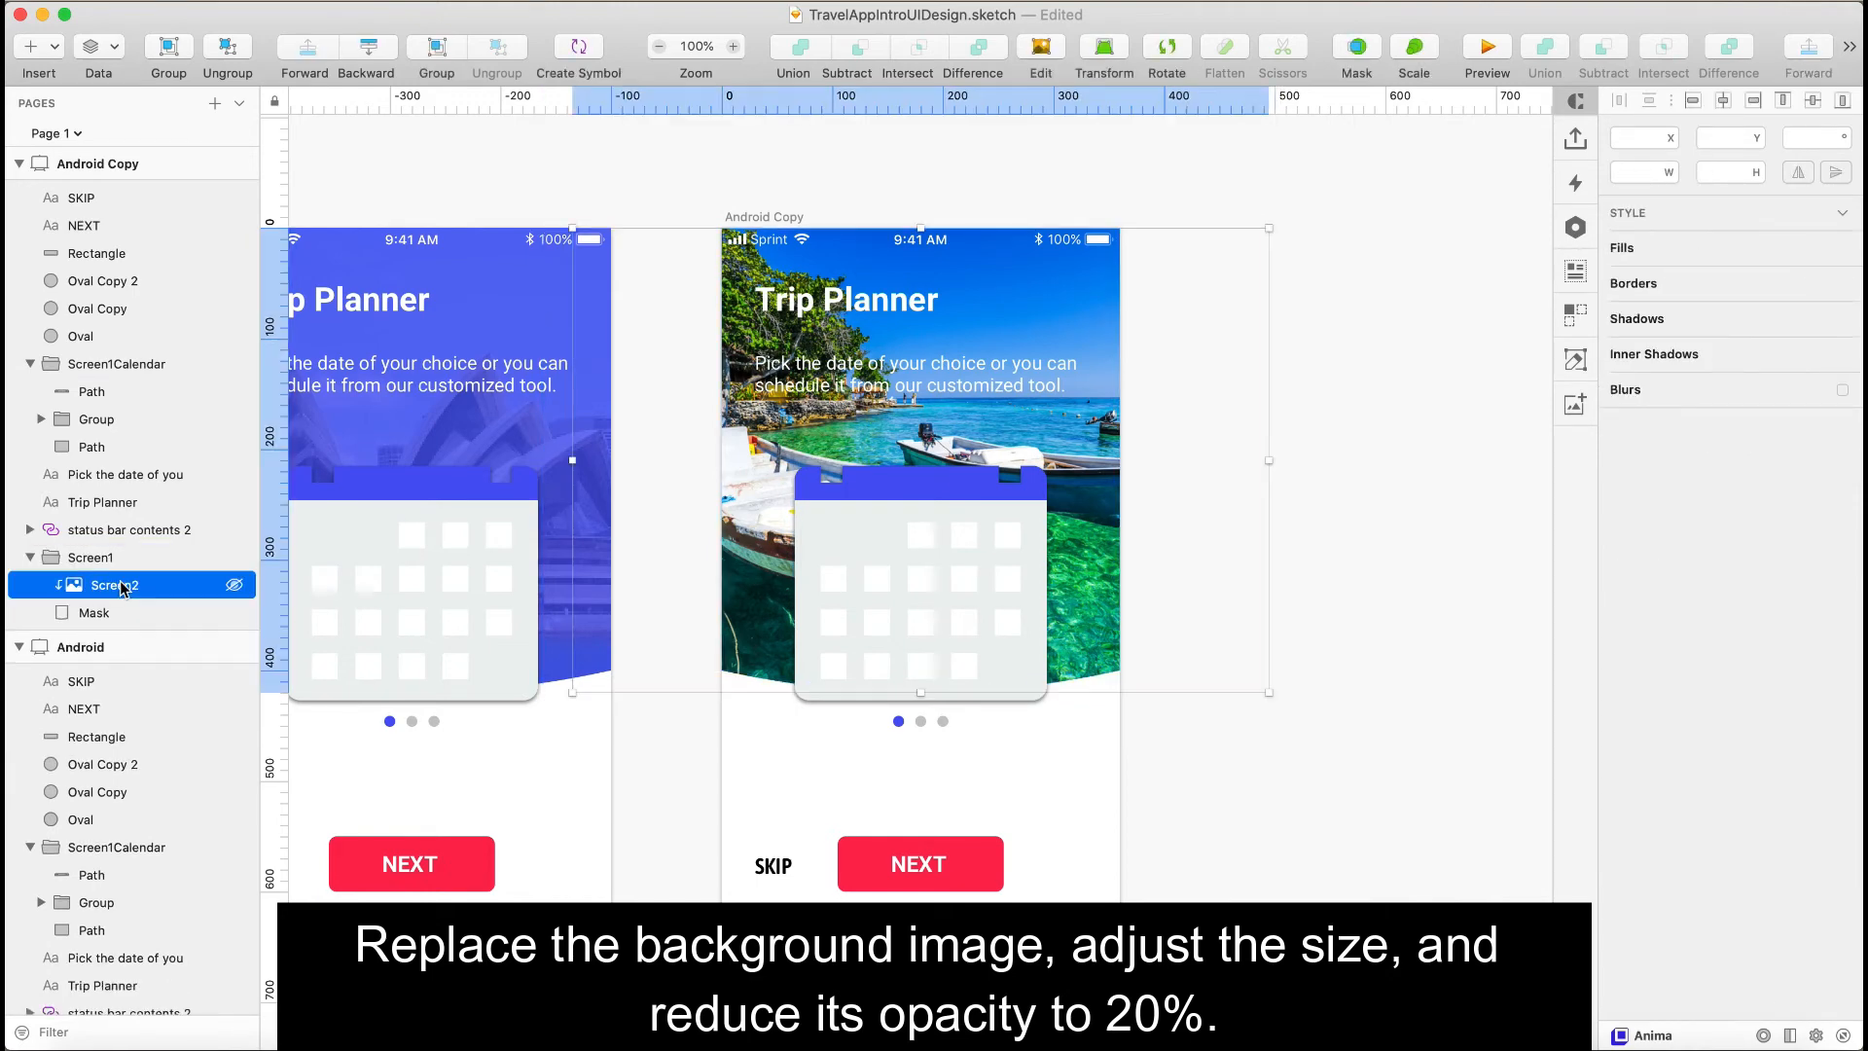
left_click(1825, 581)
key("Return")
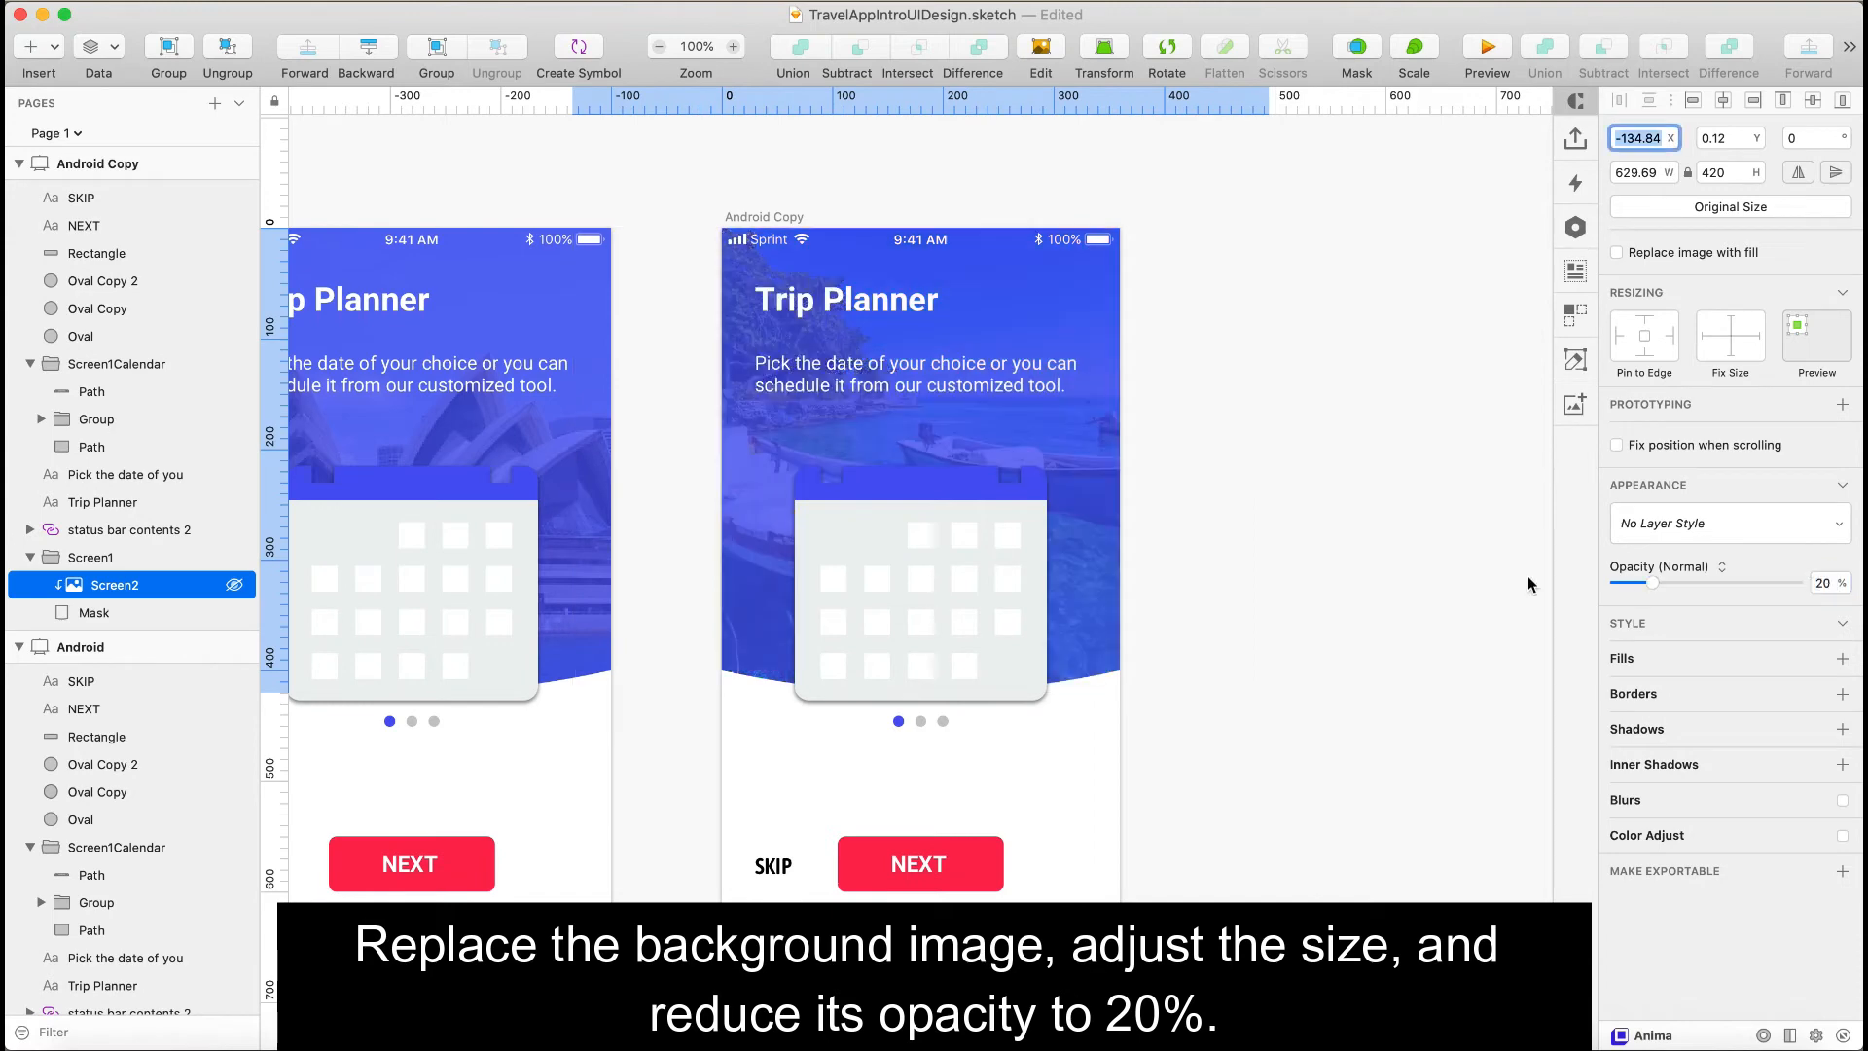
left_click(1367, 566)
- Replace the "Trip Planner" title on the second screen with "Book Flights"
left_click(866, 301)
double_click(865, 302)
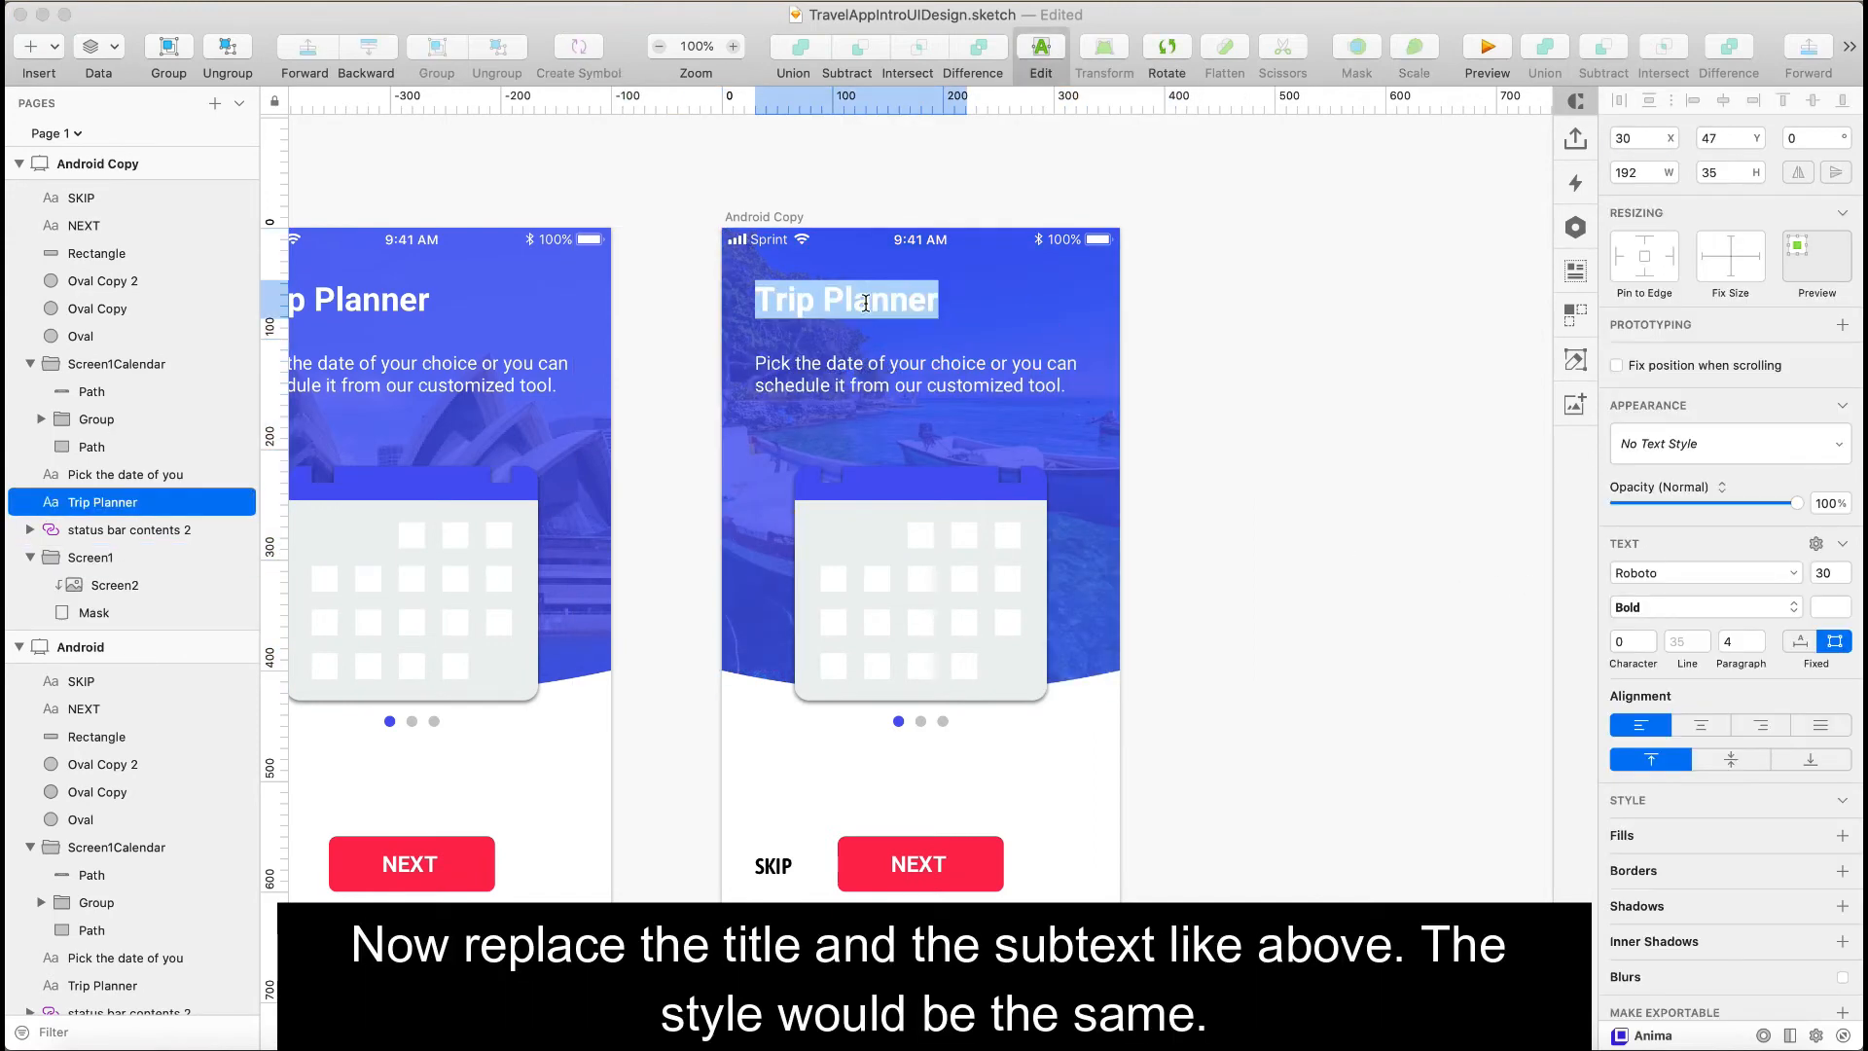
type("Book Flights")
- Replace the subtext with "Did you find your flight that matches your destination? Book ASAP and enjoy." and widen its box to 302
left_click(973, 385)
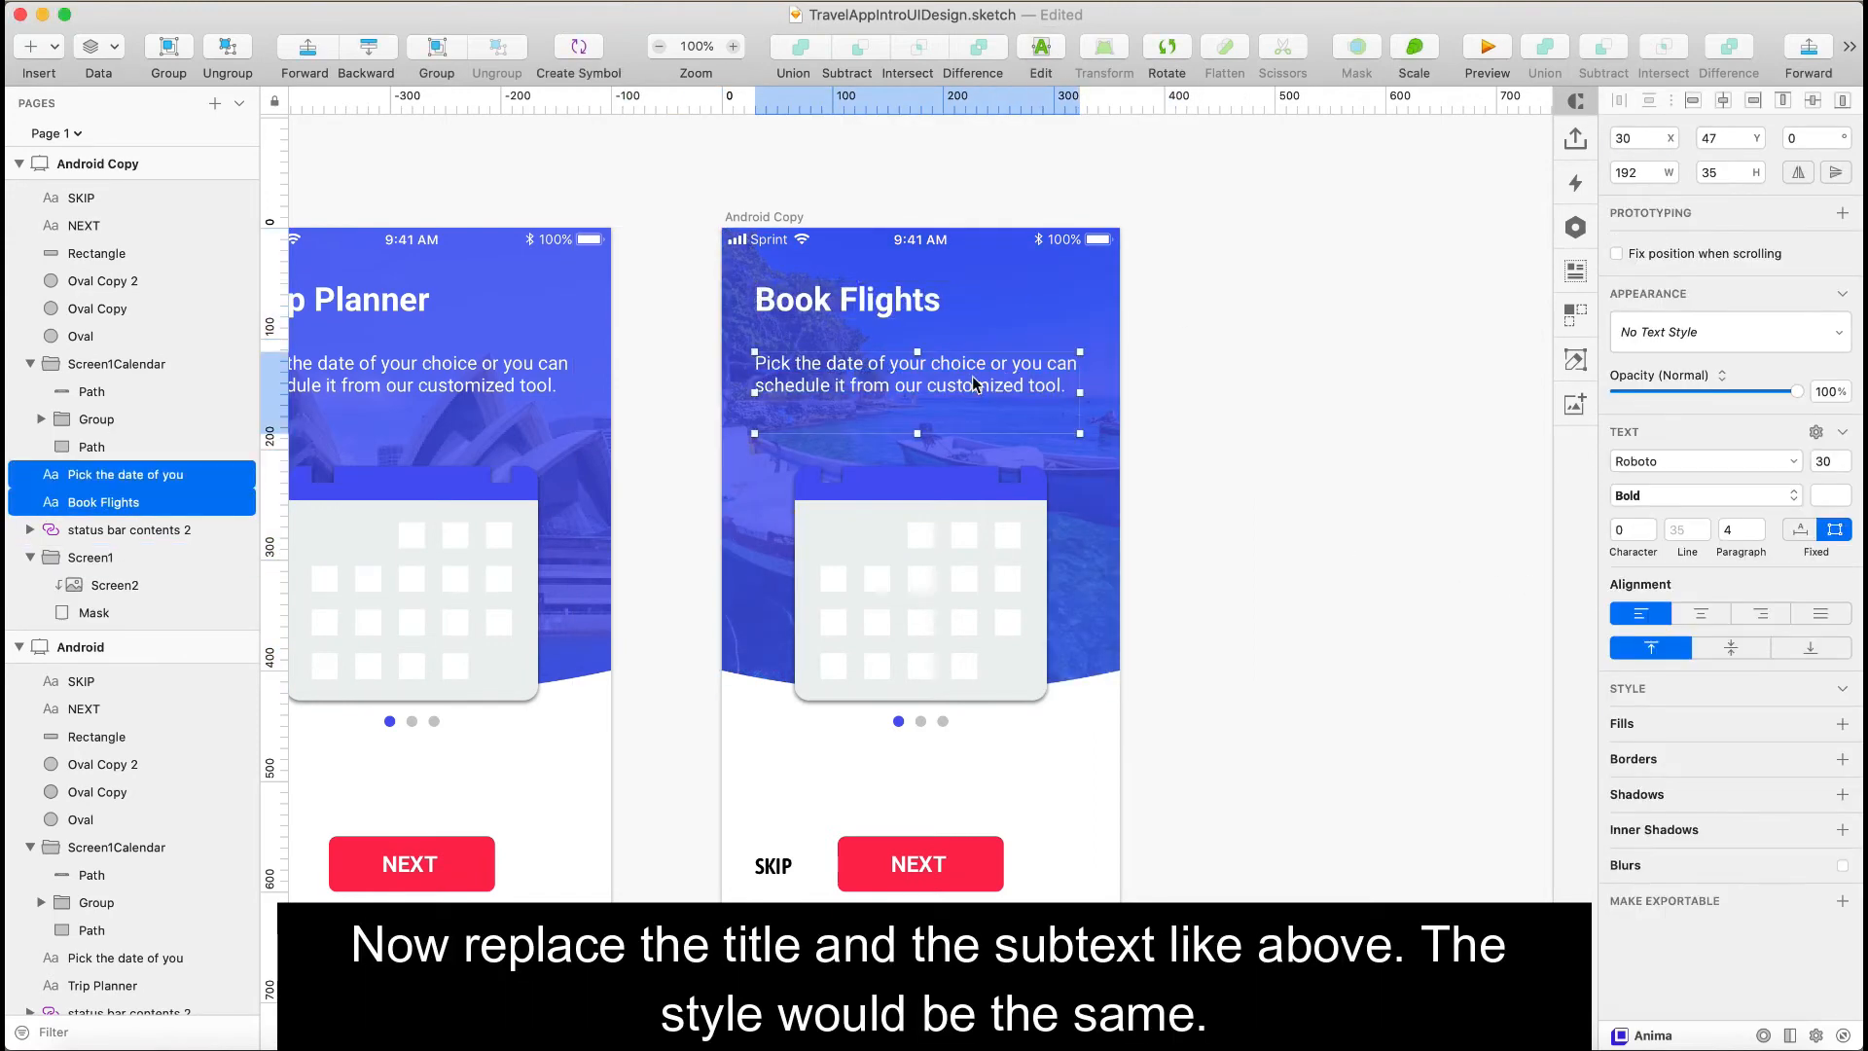
double_click(973, 385)
key("super+a")
type("D")
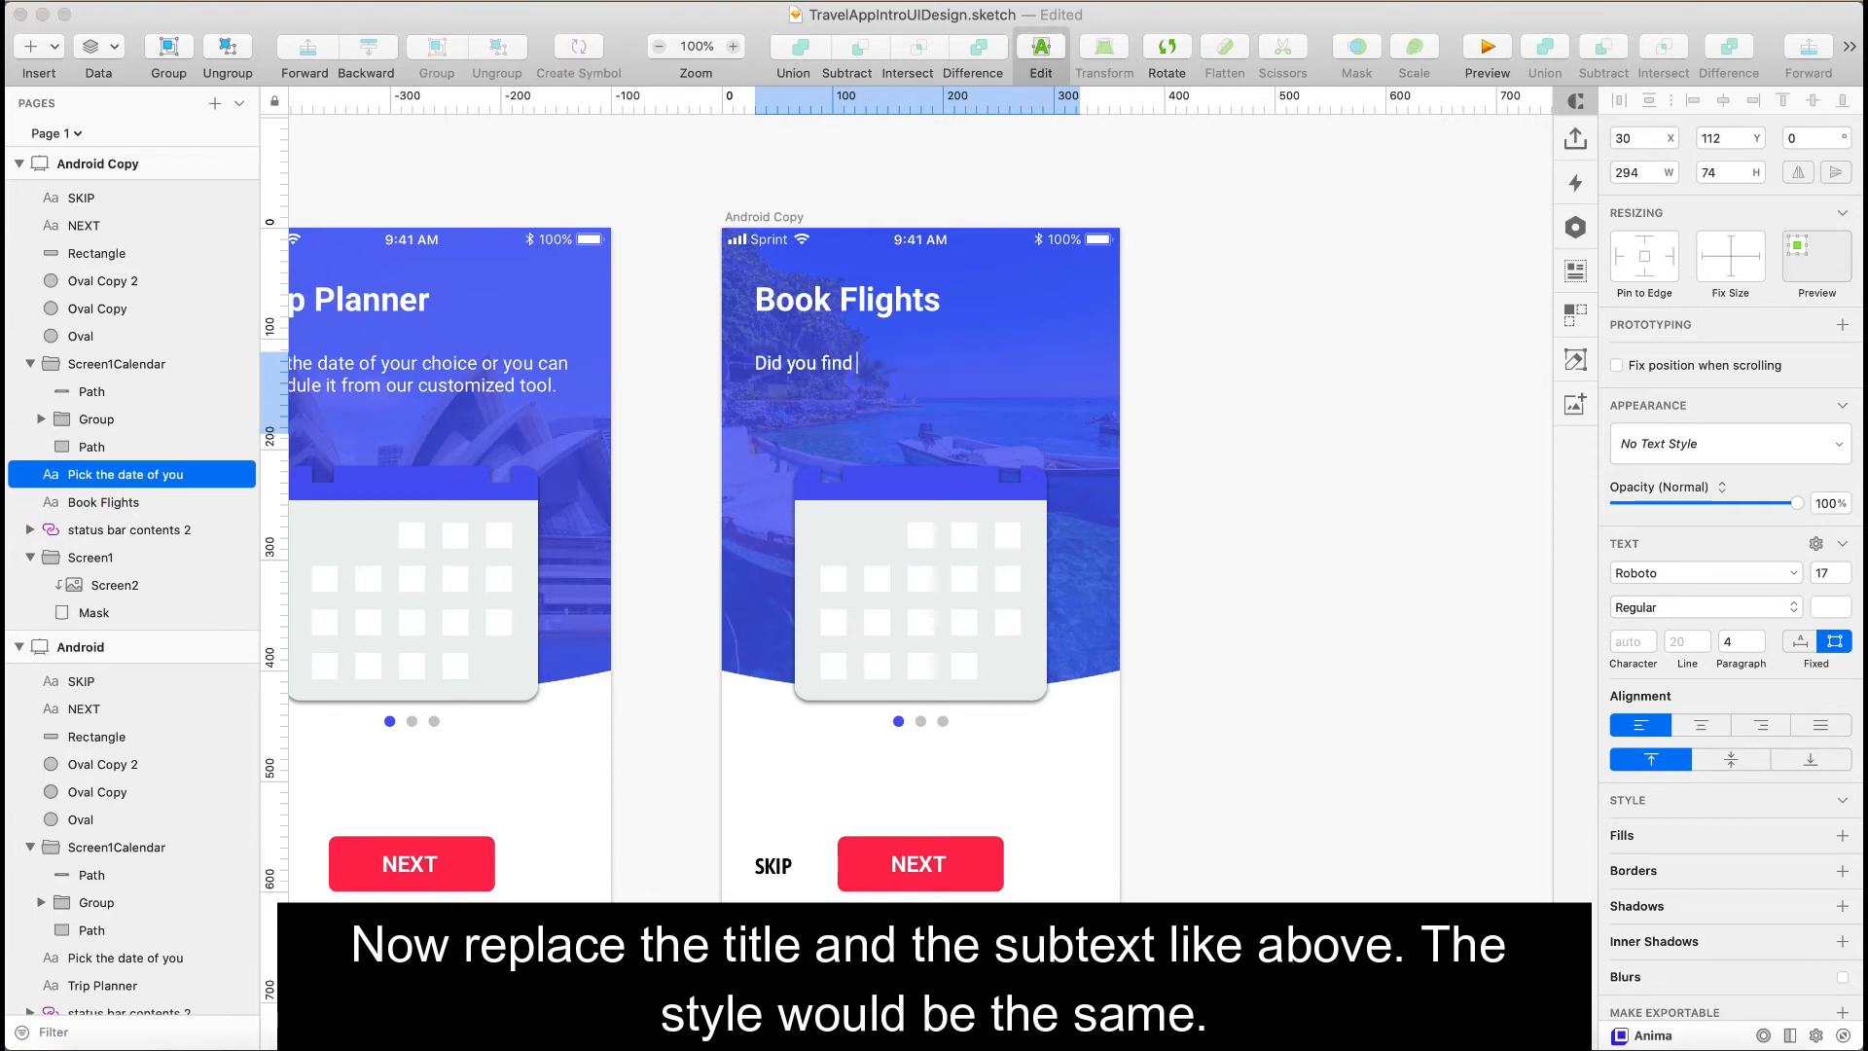
type("id you find your flight that matches your ")
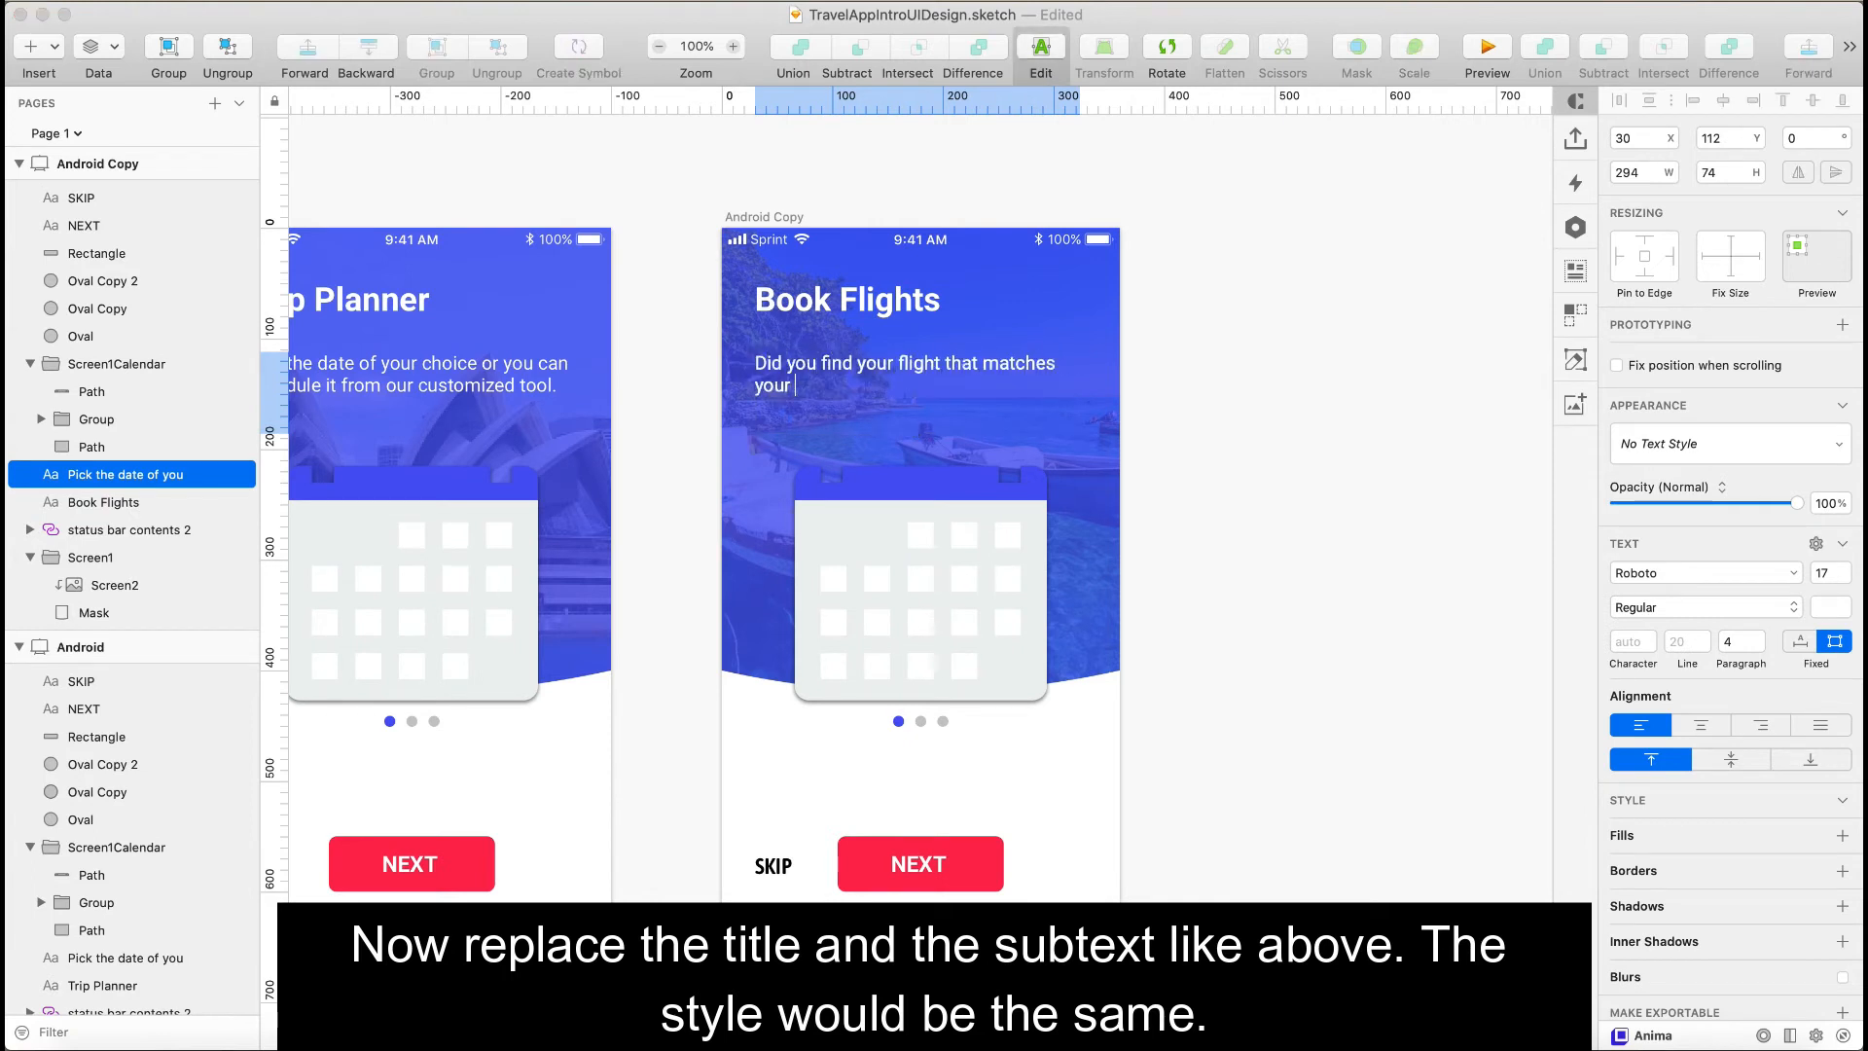
type("destination? Book ASAP and enjoy.")
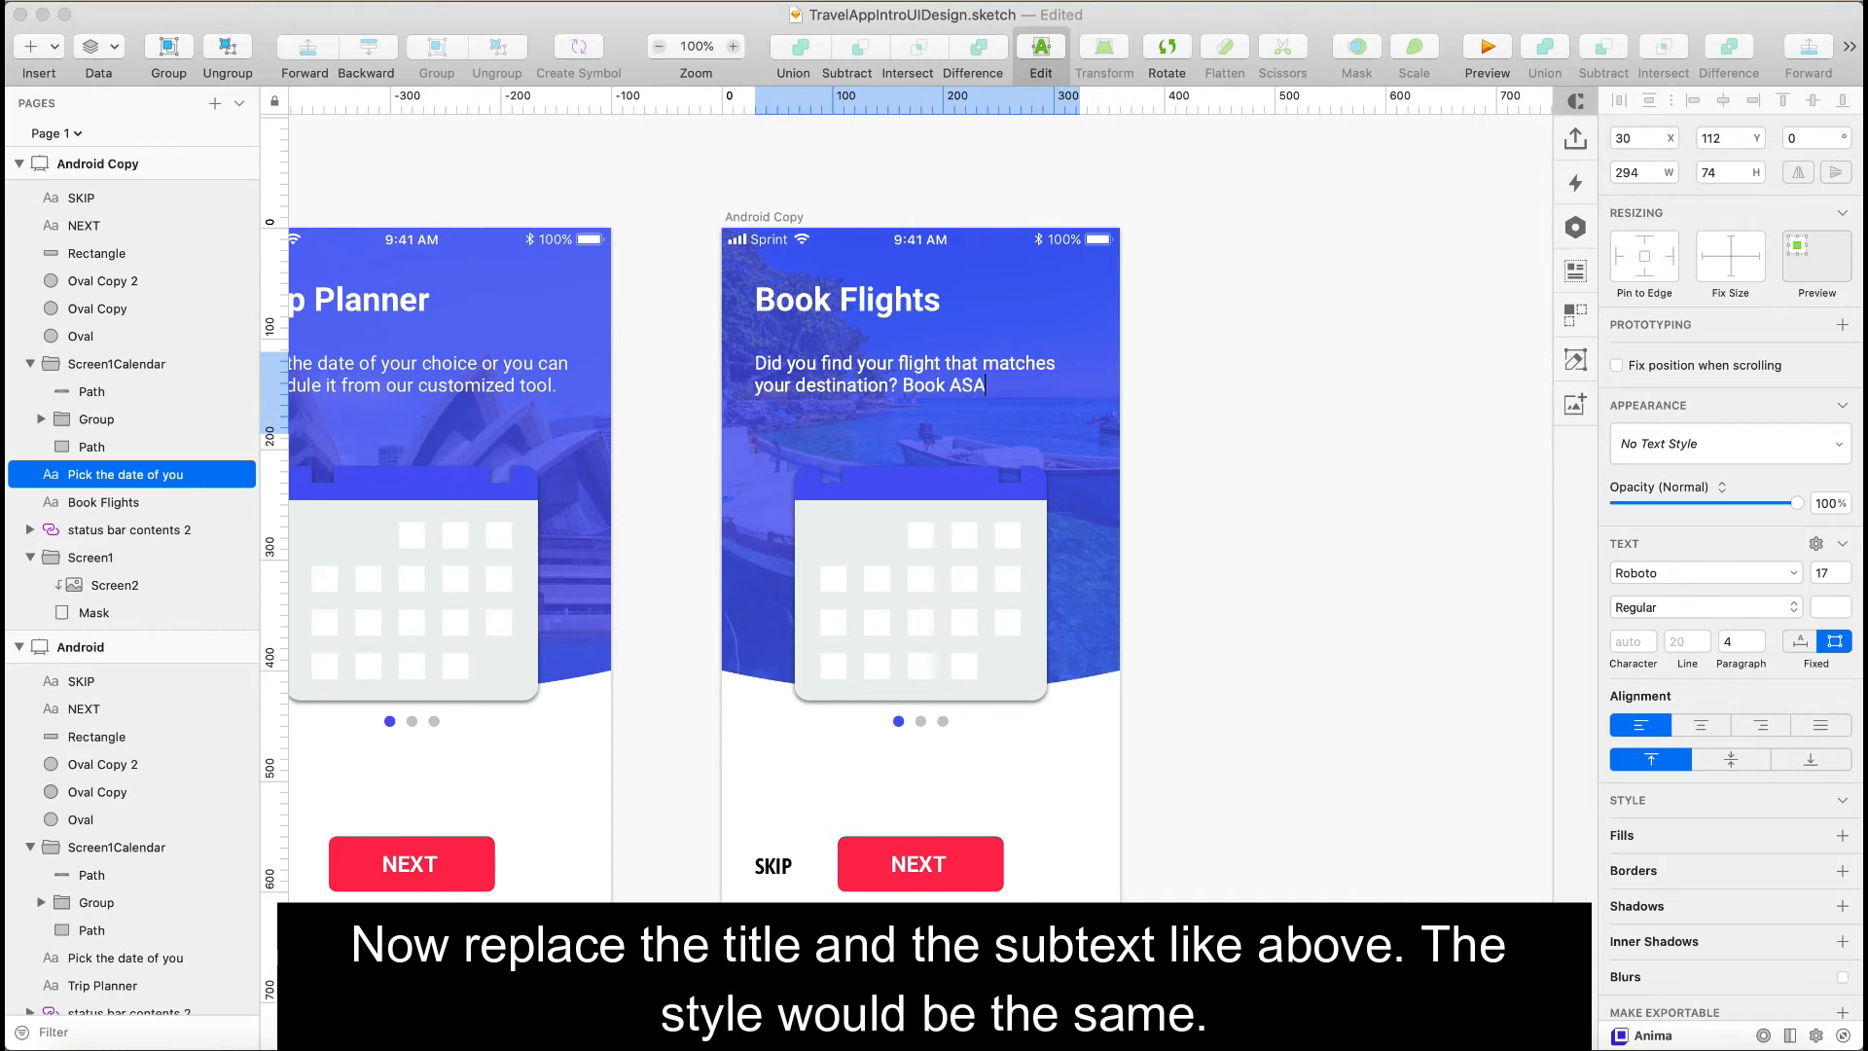
left_click(1249, 374)
left_click_drag(1080, 393, 1090, 394)
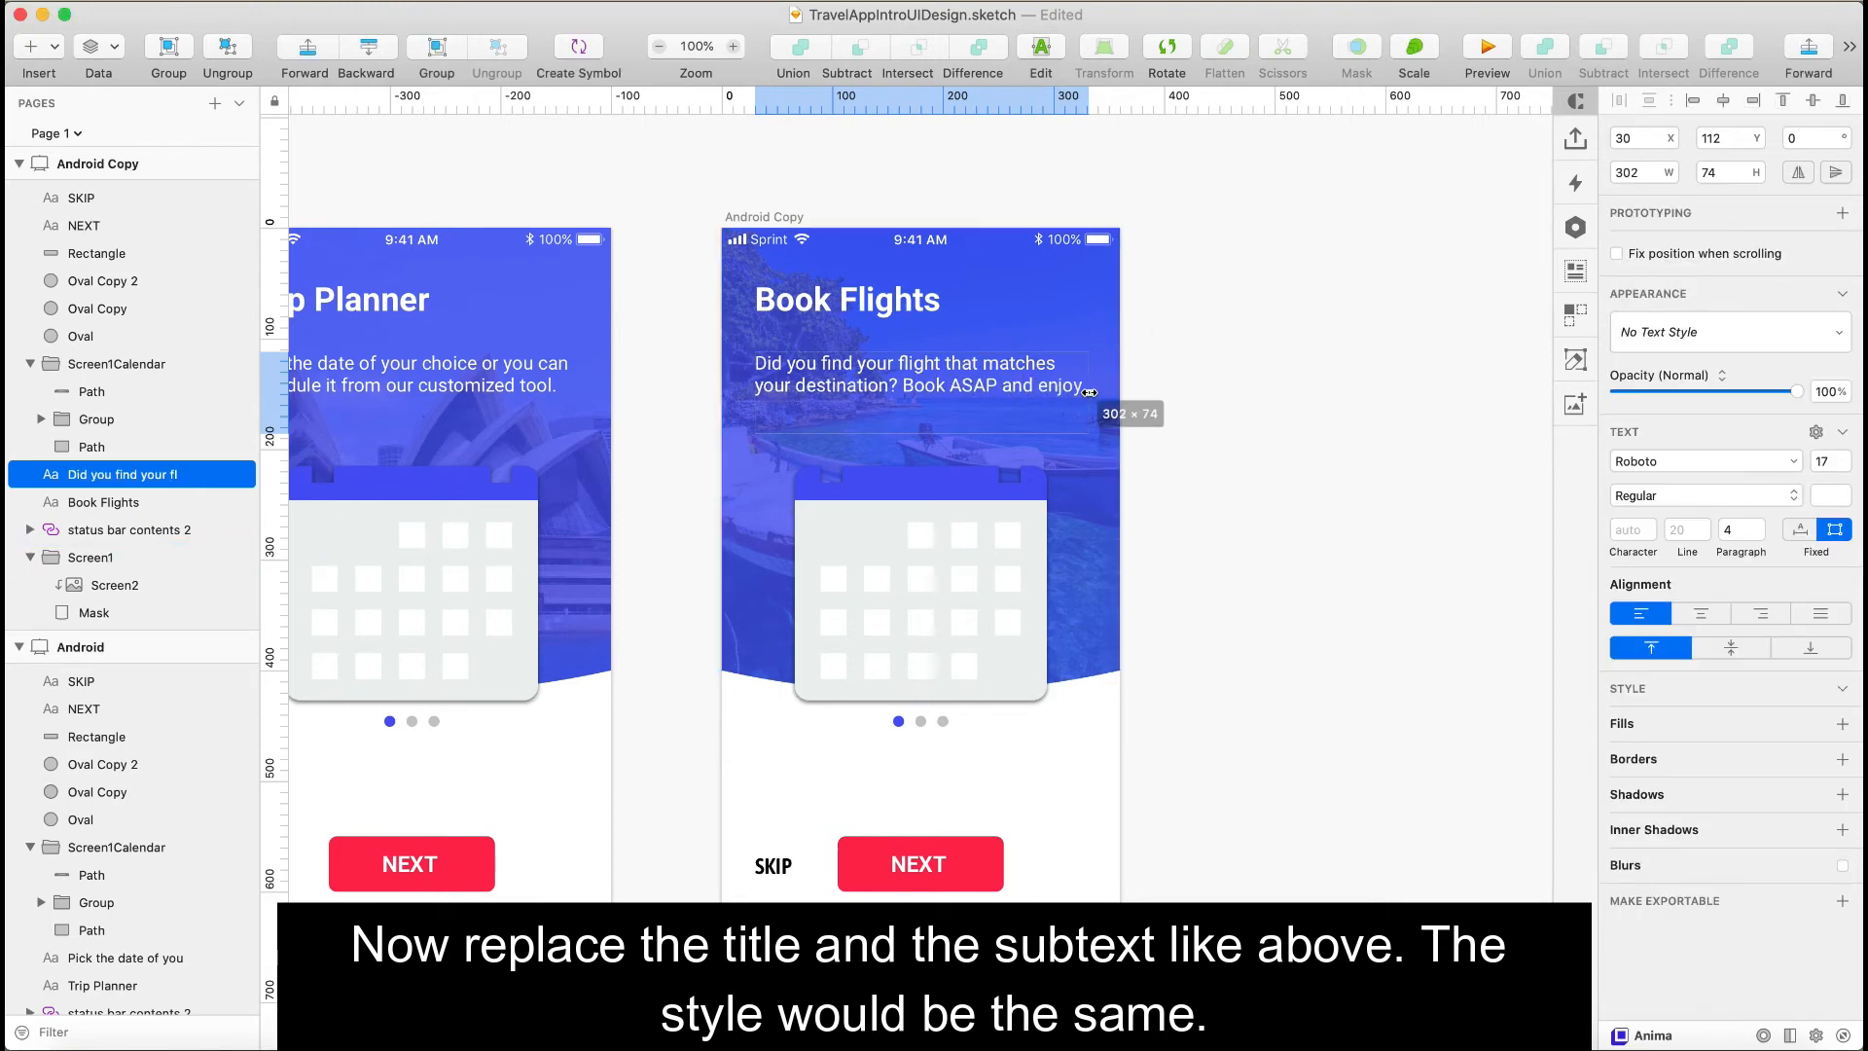
- Replace the second screen's calendar icon with Screen2Plane.svg from the TravelAppAssets folder, scaled to 258 × 258 above the dots
left_click(983, 517)
key("Delete")
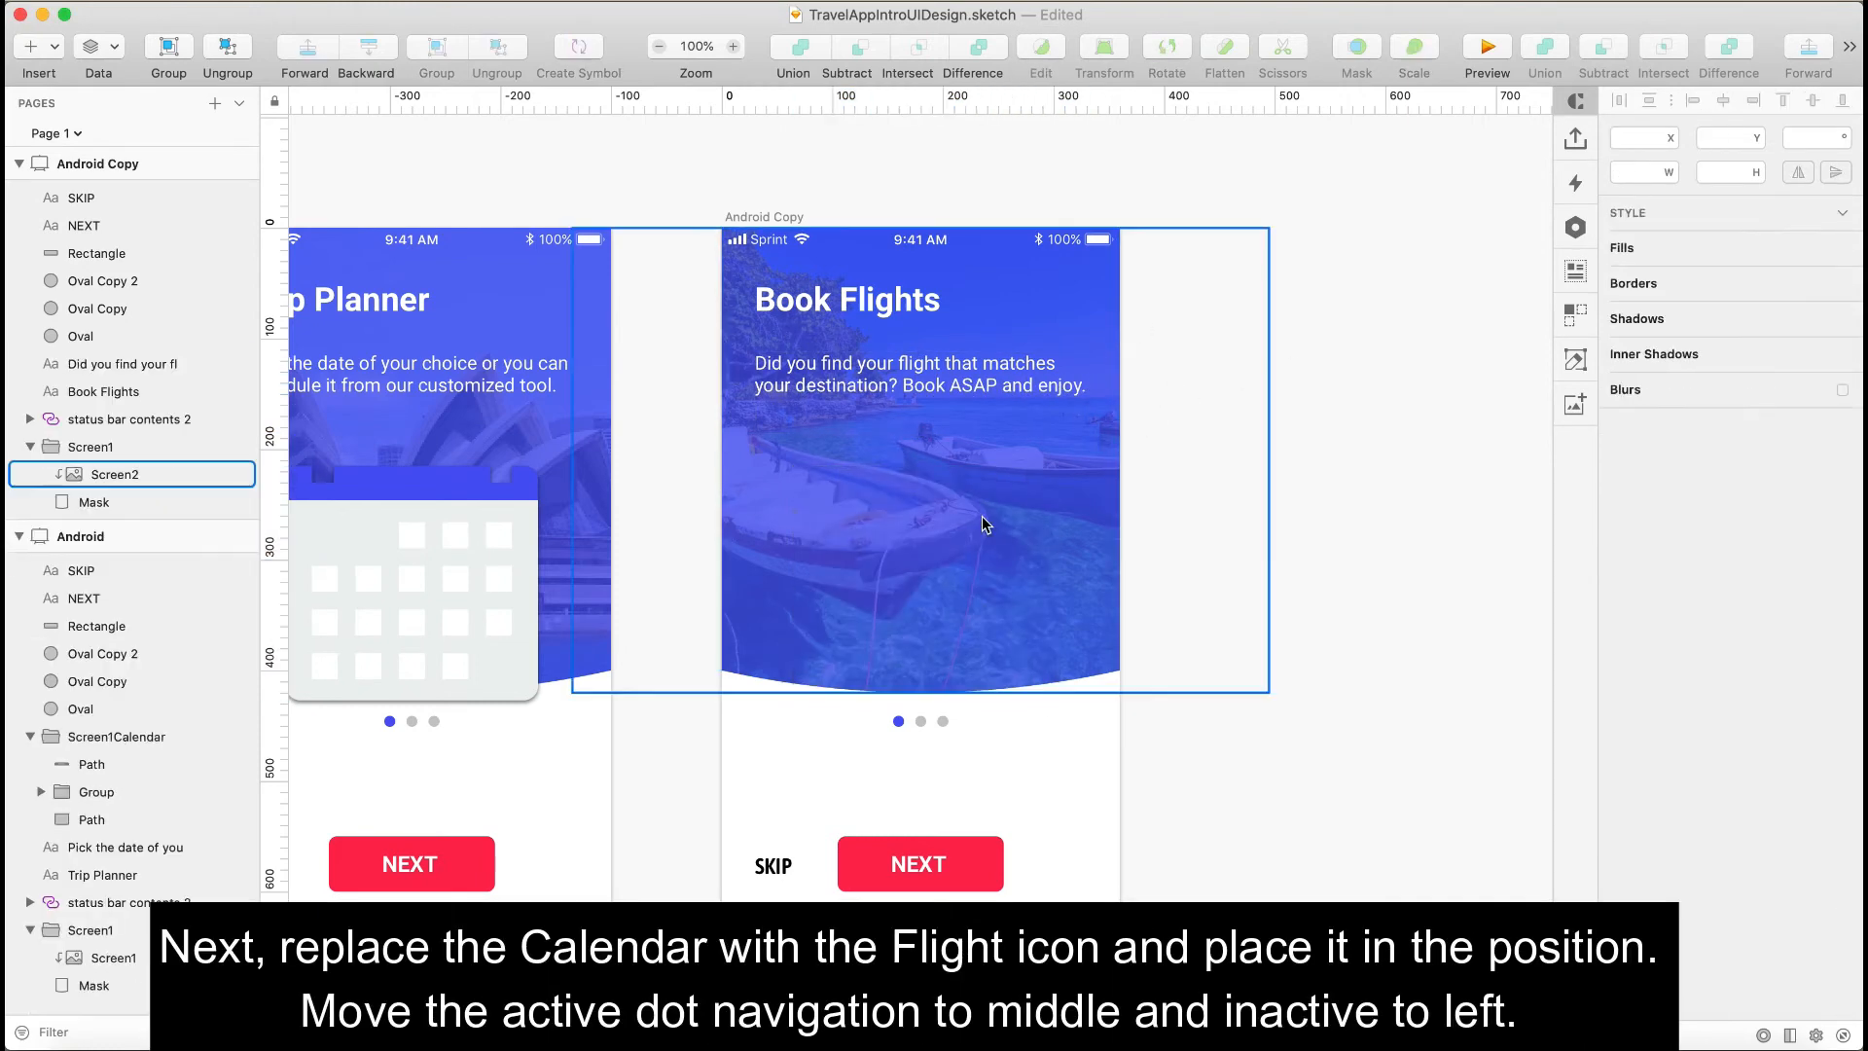
key("super+Tab")
left_click_drag(943, 353, 922, 617)
left_click_drag(1116, 815, 1013, 714)
left_click_drag(885, 597, 926, 606)
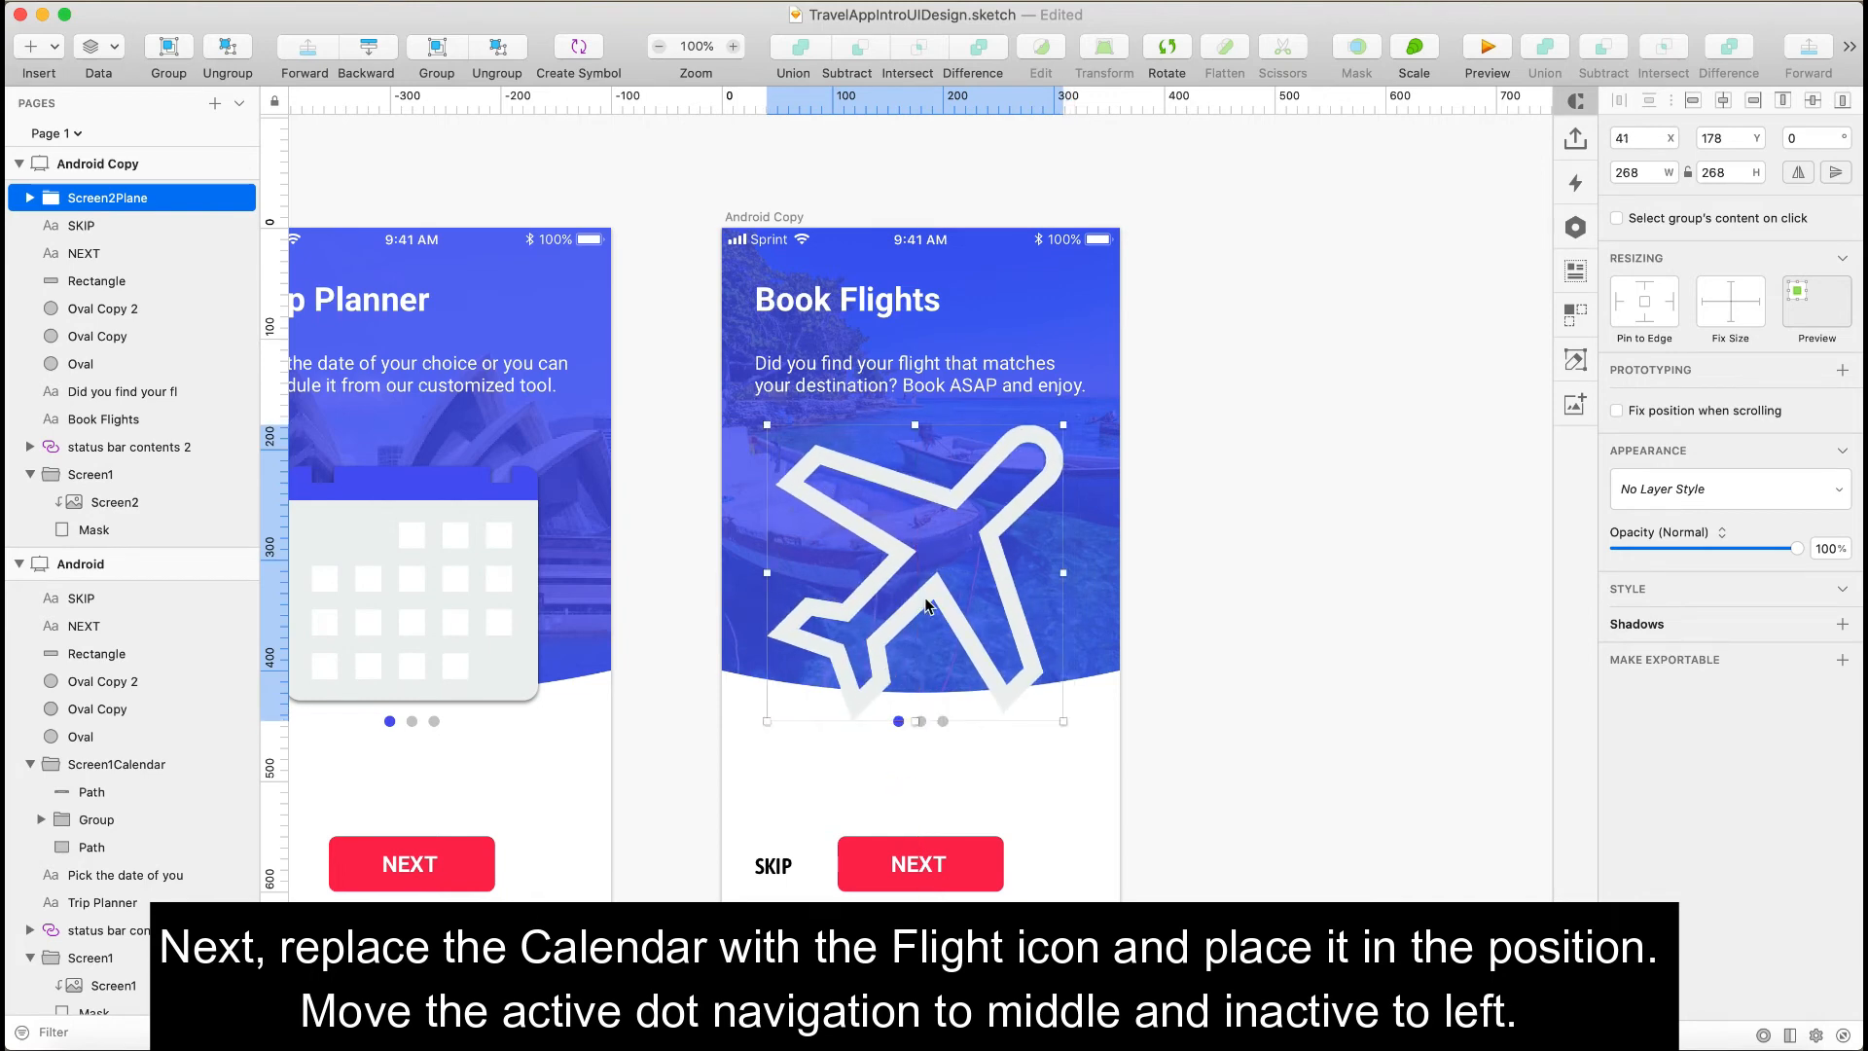
left_click_drag(1062, 721, 1051, 712)
left_click_drag(918, 605, 919, 608)
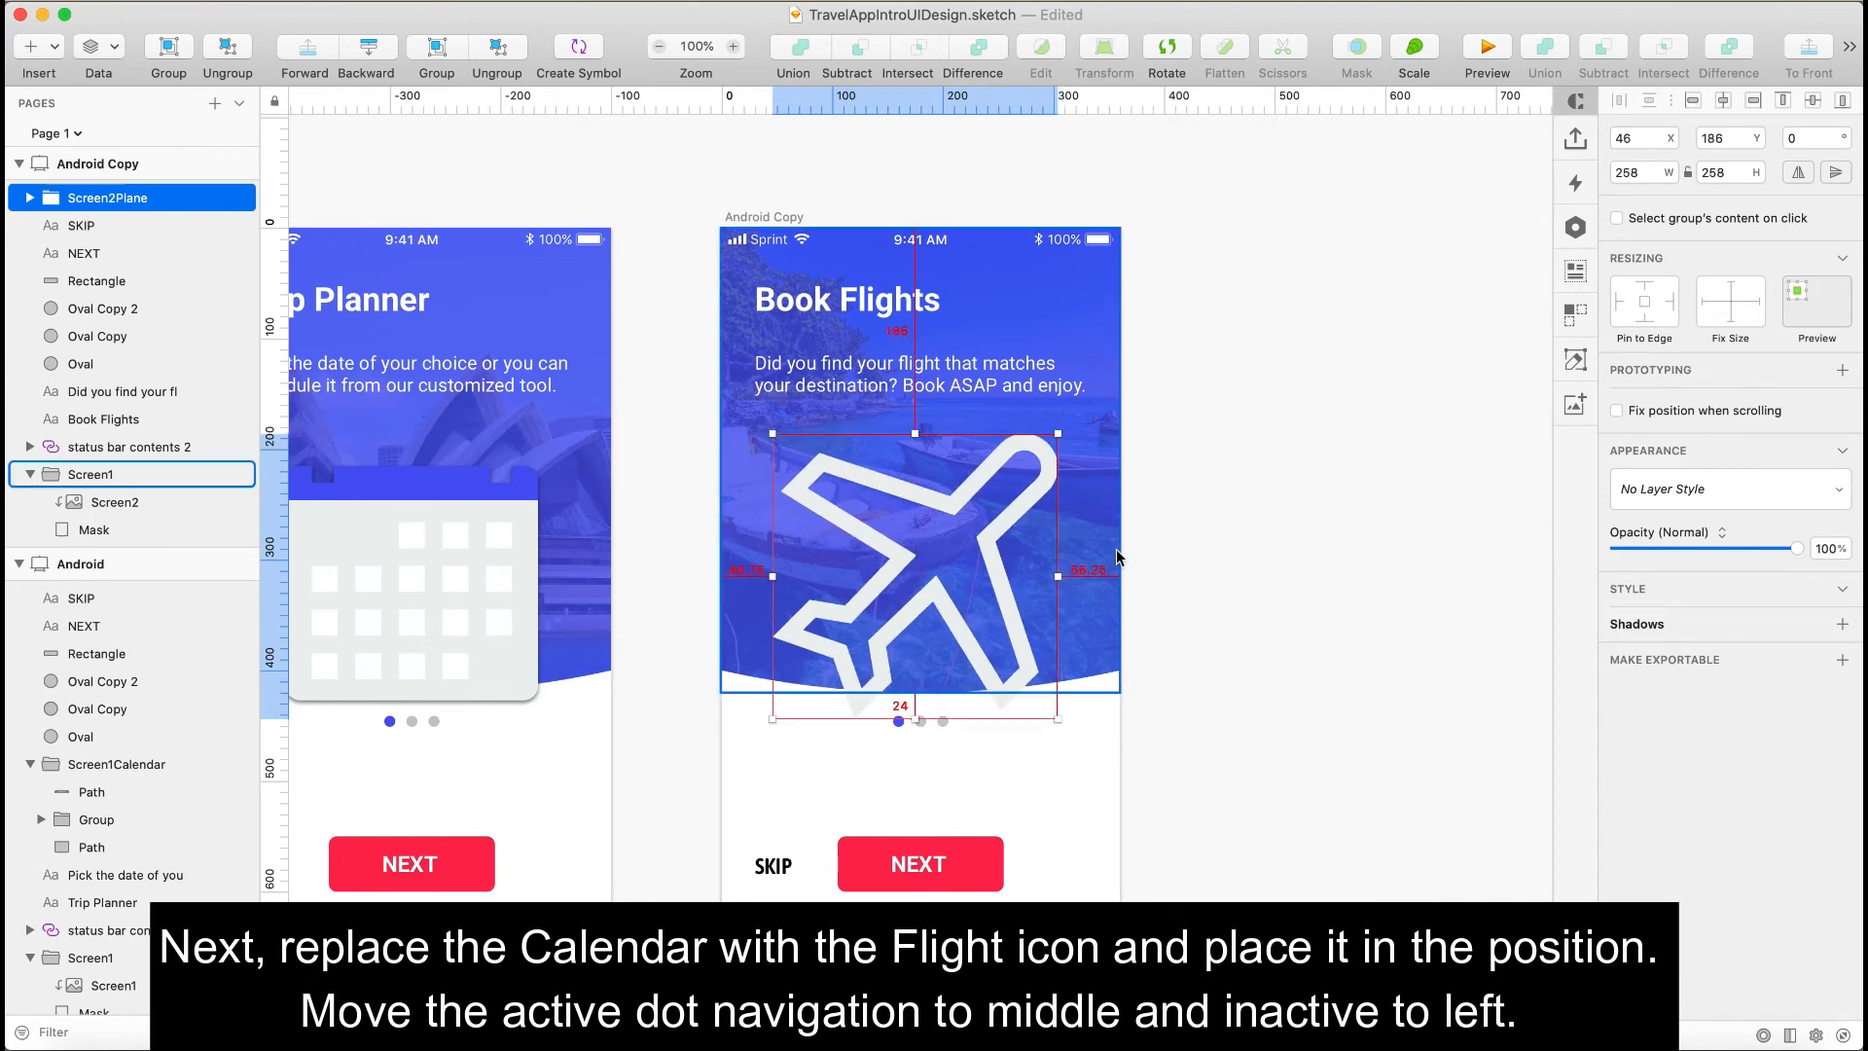
- Nudge the plane icon 5 px right to X 51 and add a shadow with Y 2 and blur 4
key("Right")
key("Right")
key("Right")
key("Right")
key("Right")
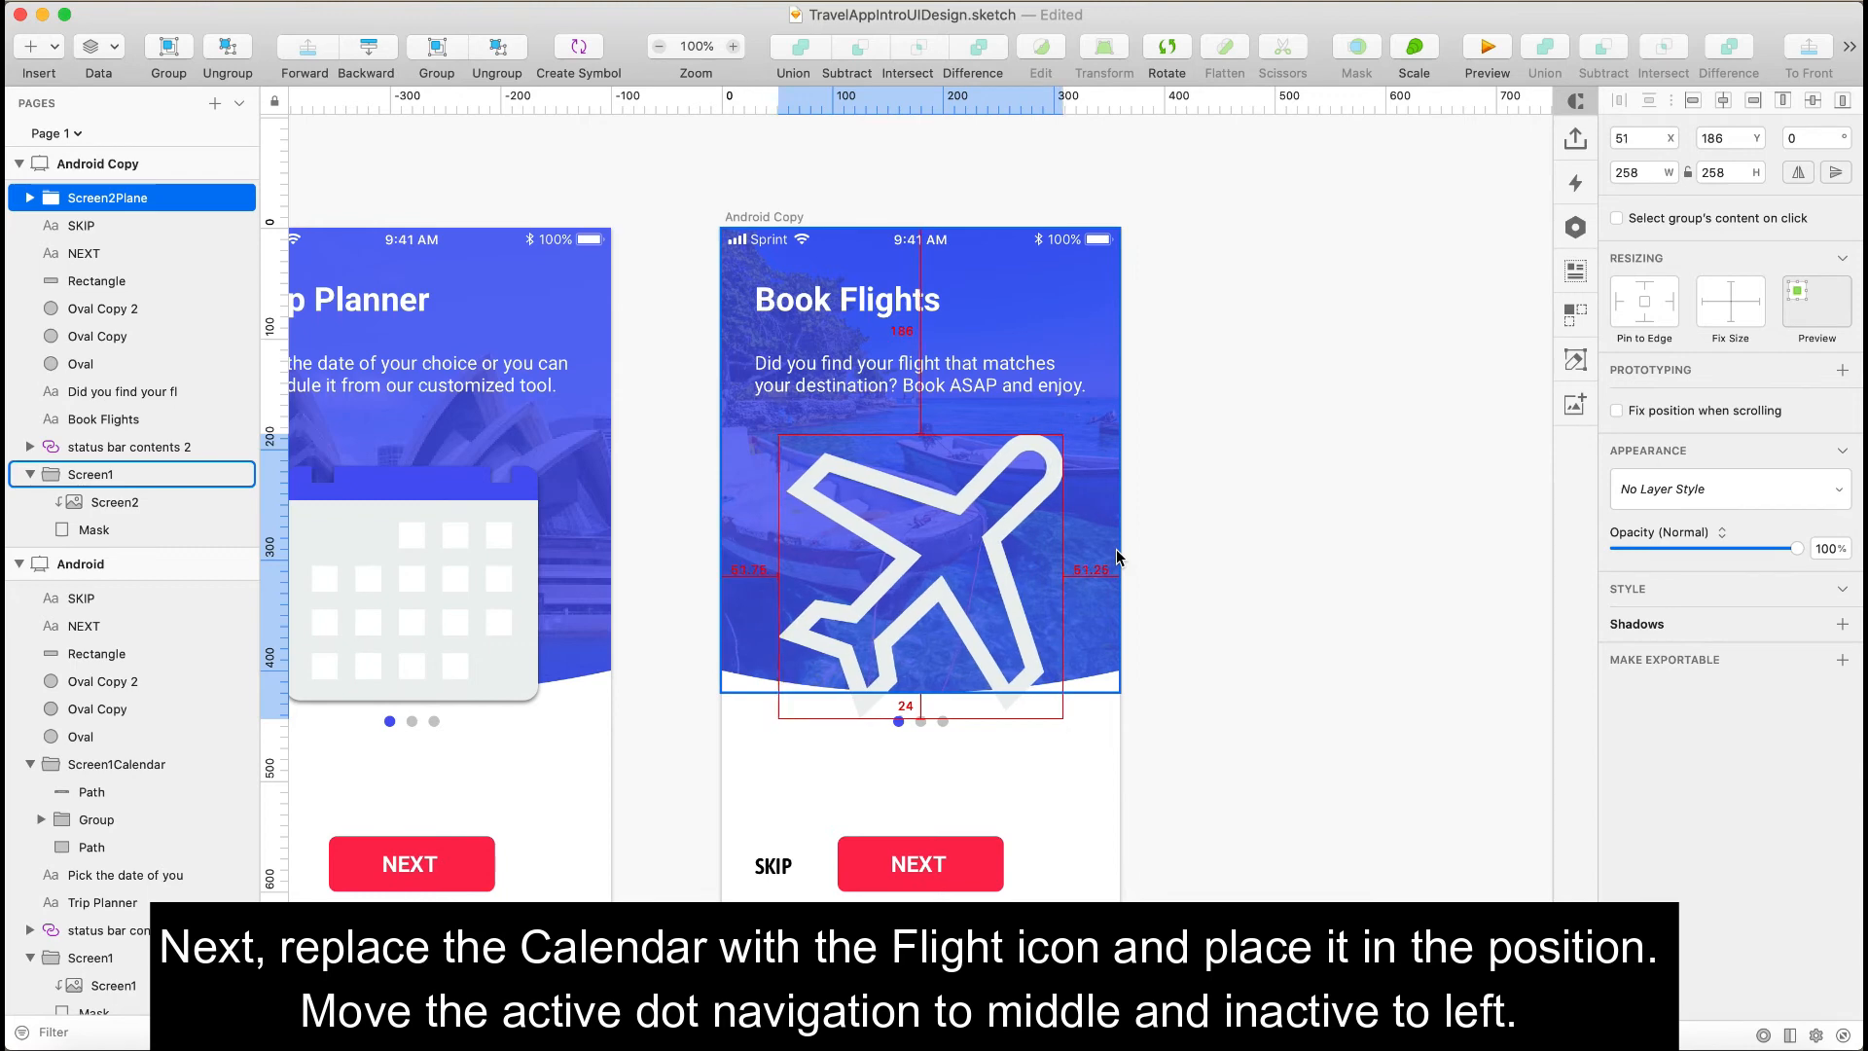
left_click(1628, 627)
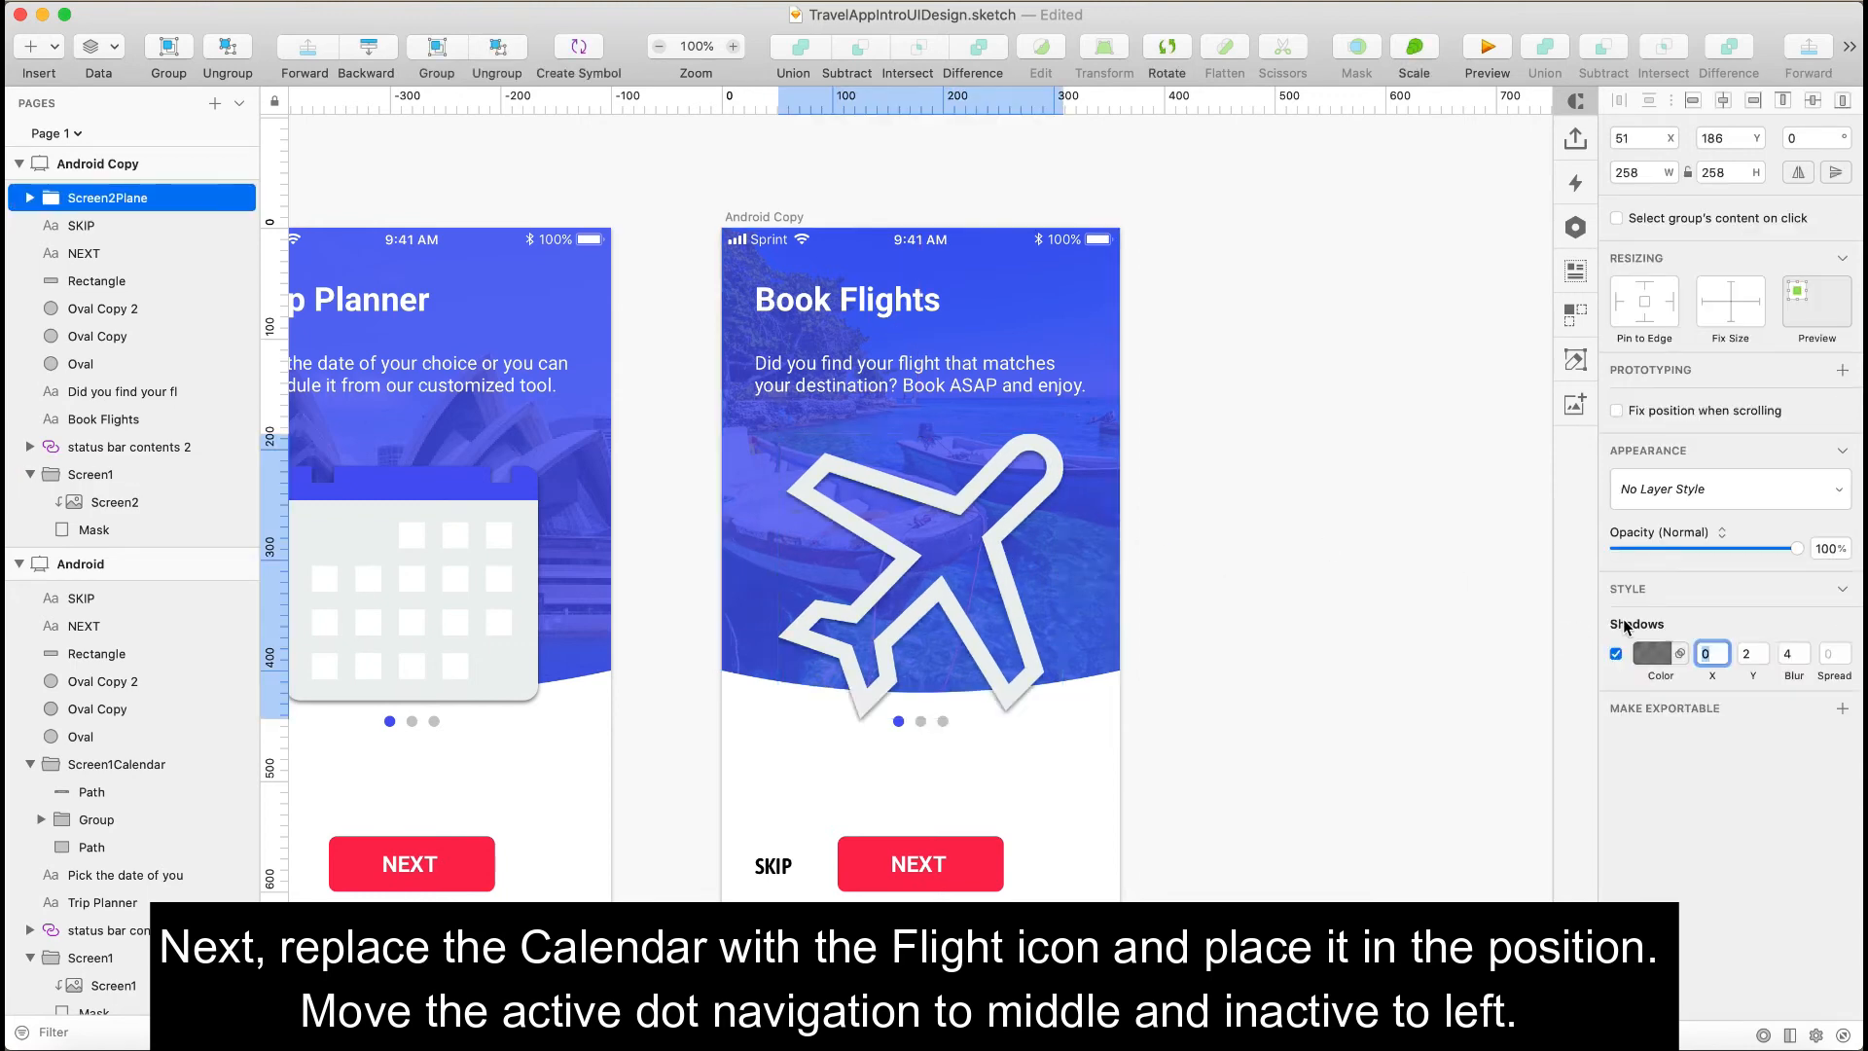
left_click(1323, 611)
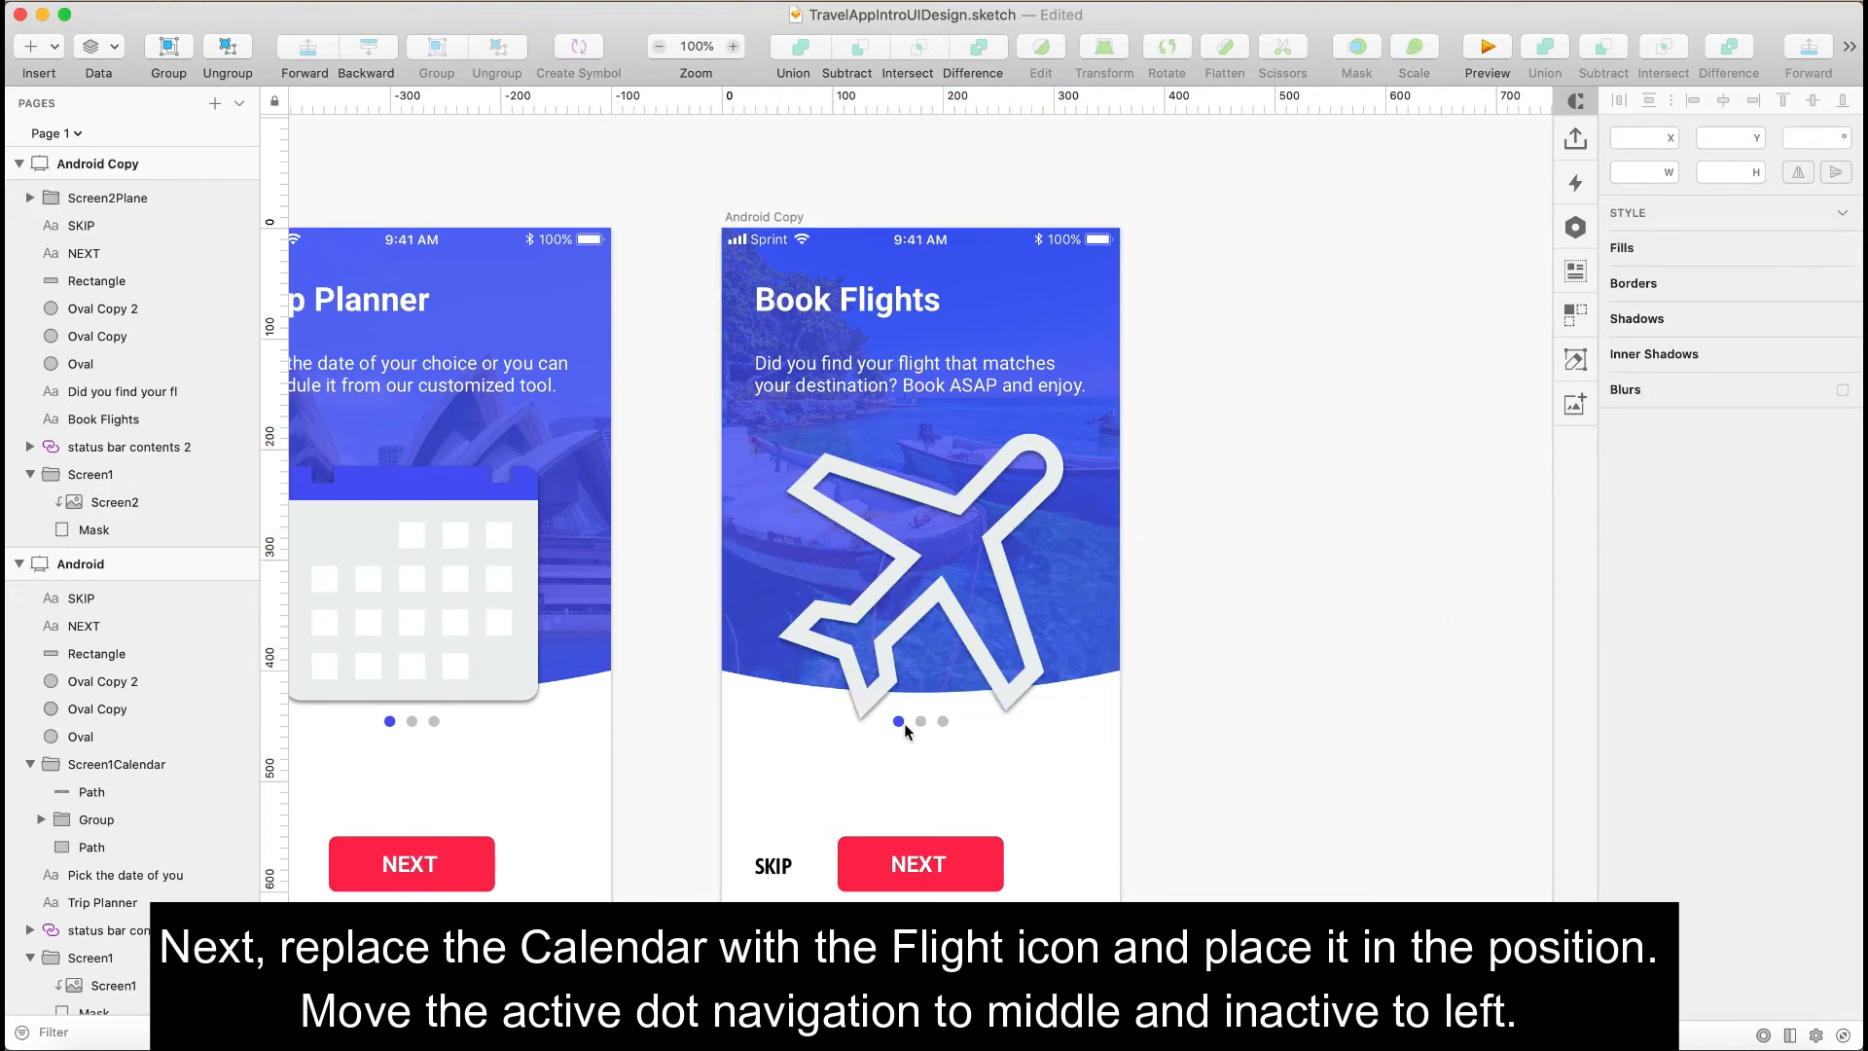
- Move the blue active dot to the middle of the second screen's row, put a gray dot first, and save the document
left_click_drag(903, 722, 920, 732)
left_click(1239, 705)
key("super+s")
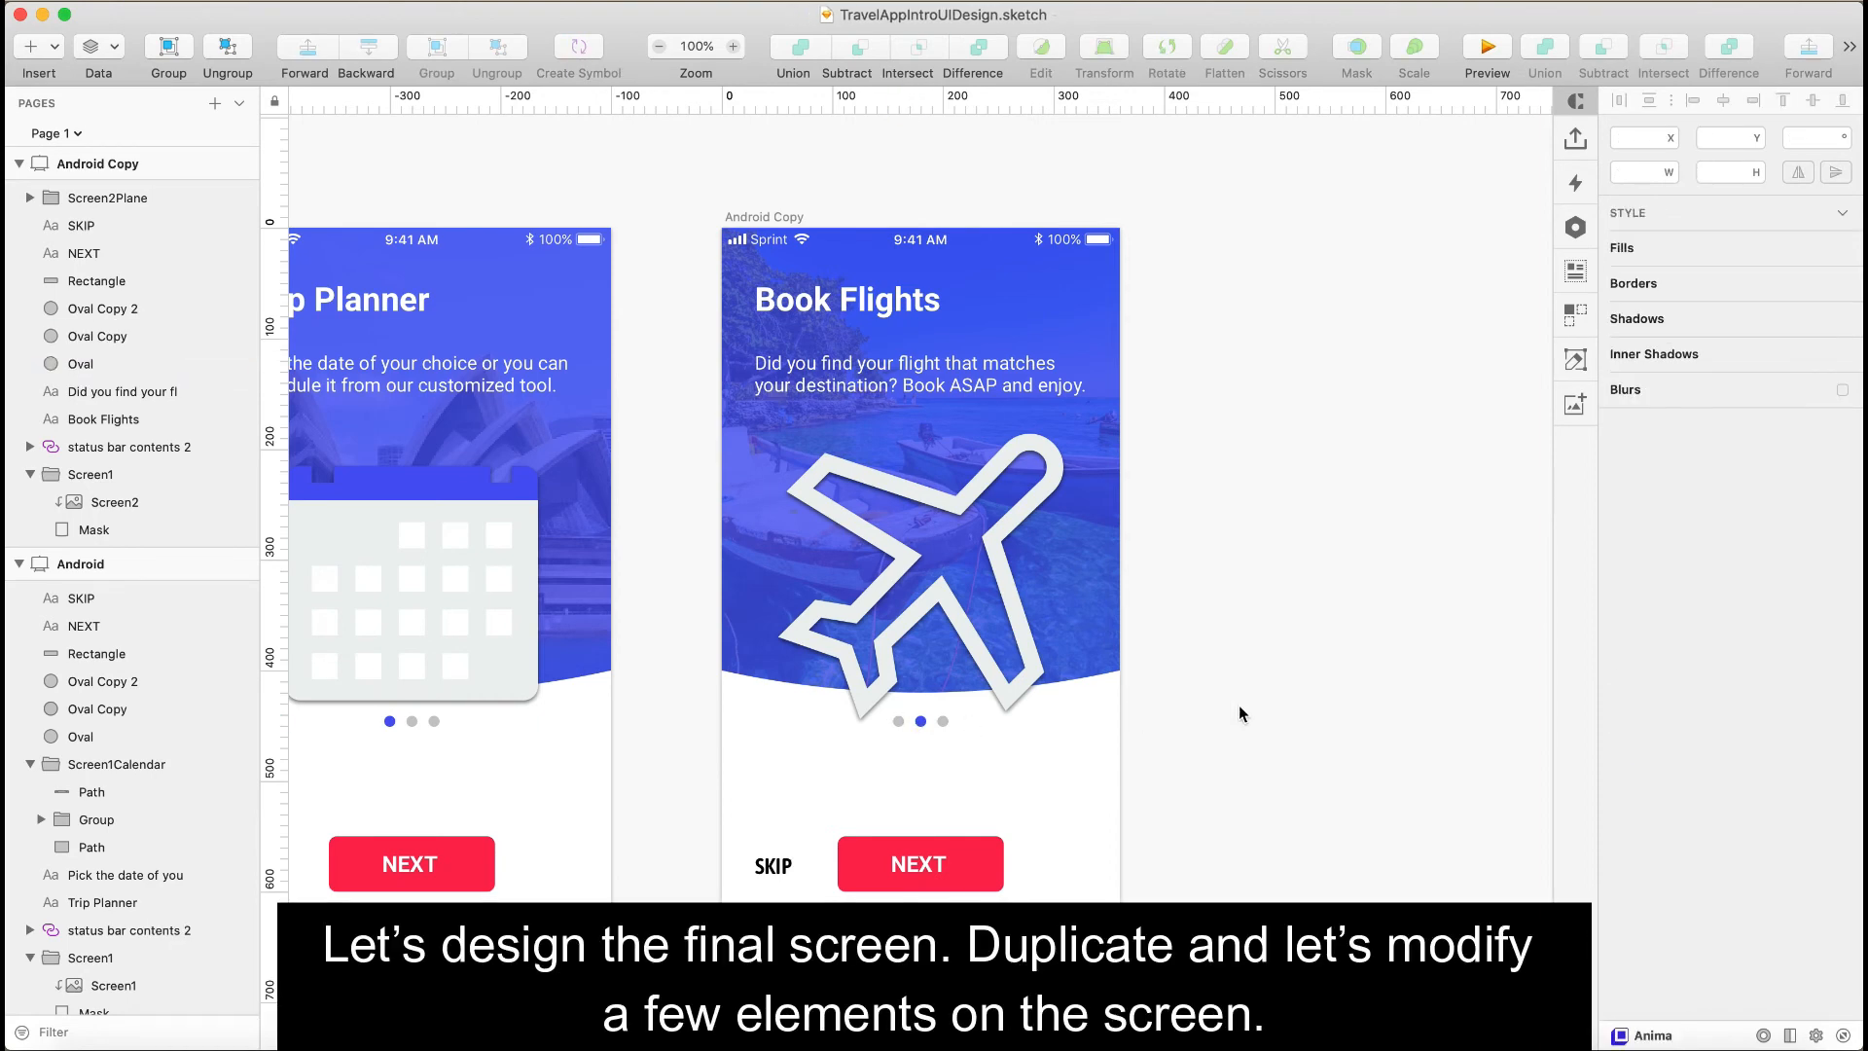
- Duplicate the Book Flights artboard to start the final screen
left_click(759, 216)
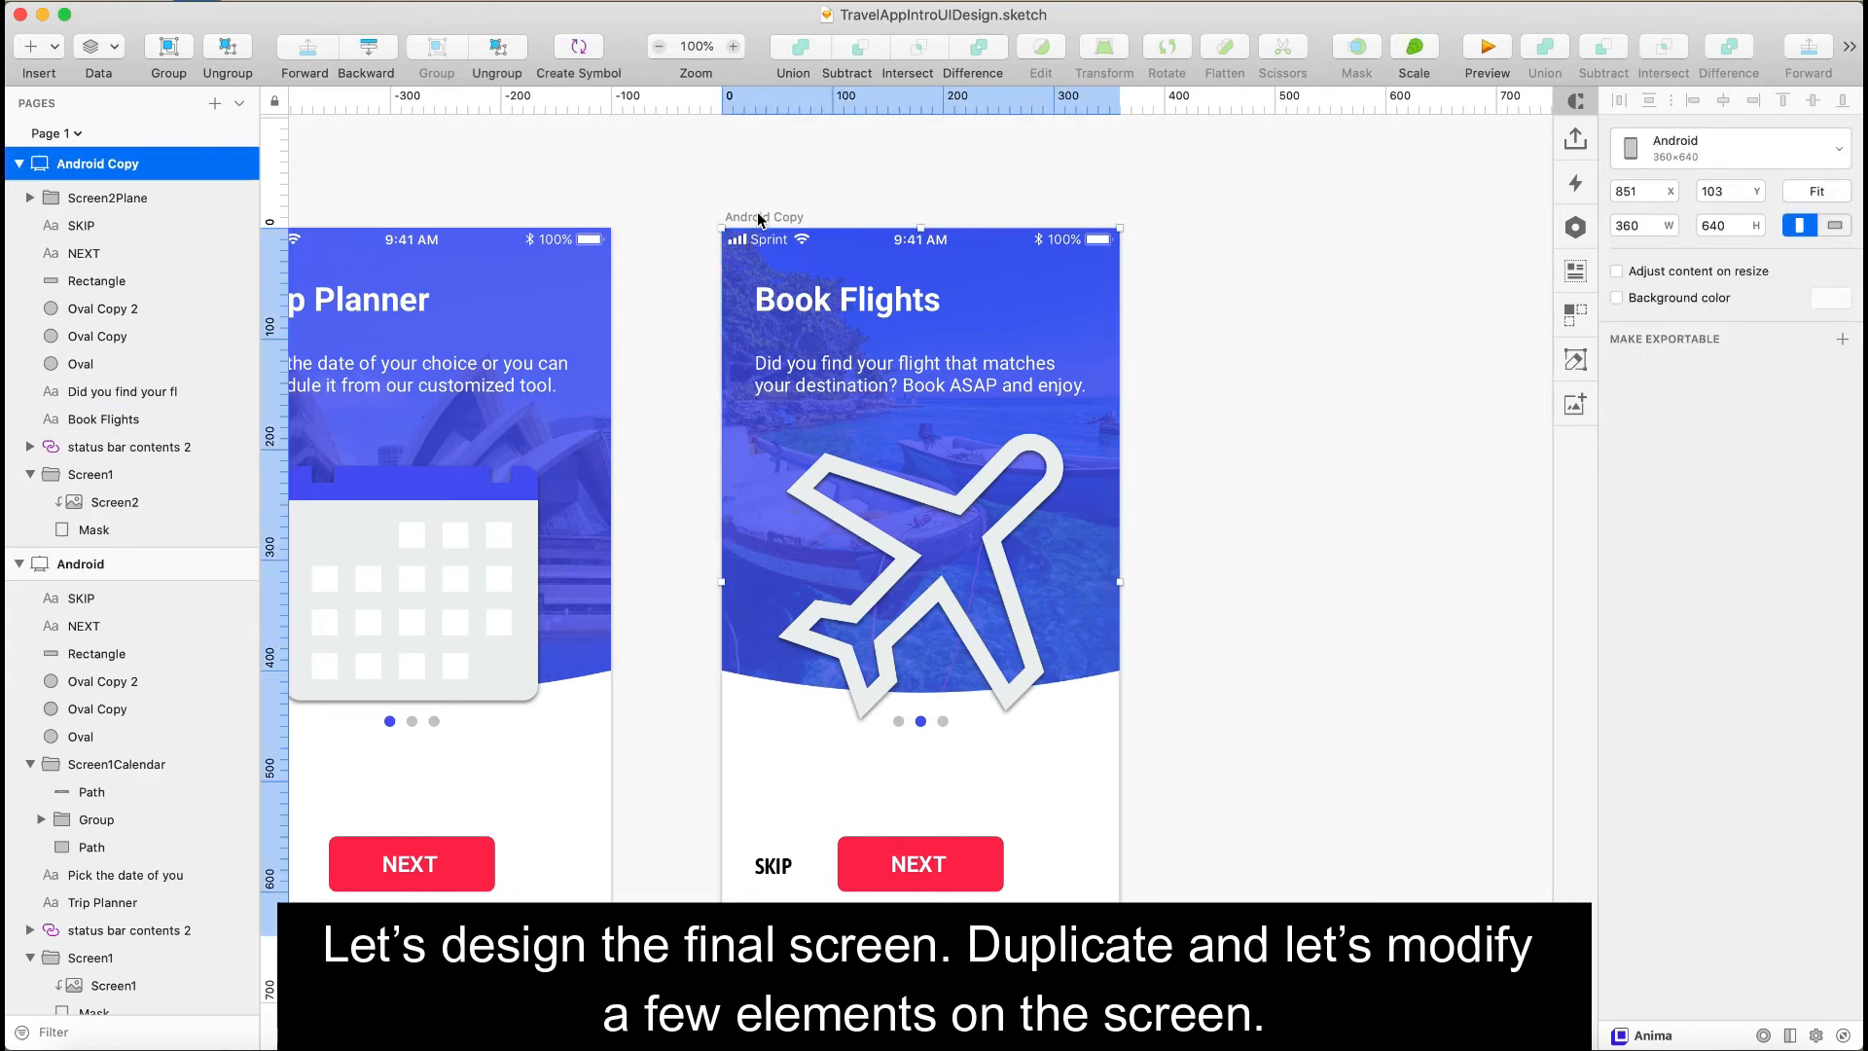
key("super+d")
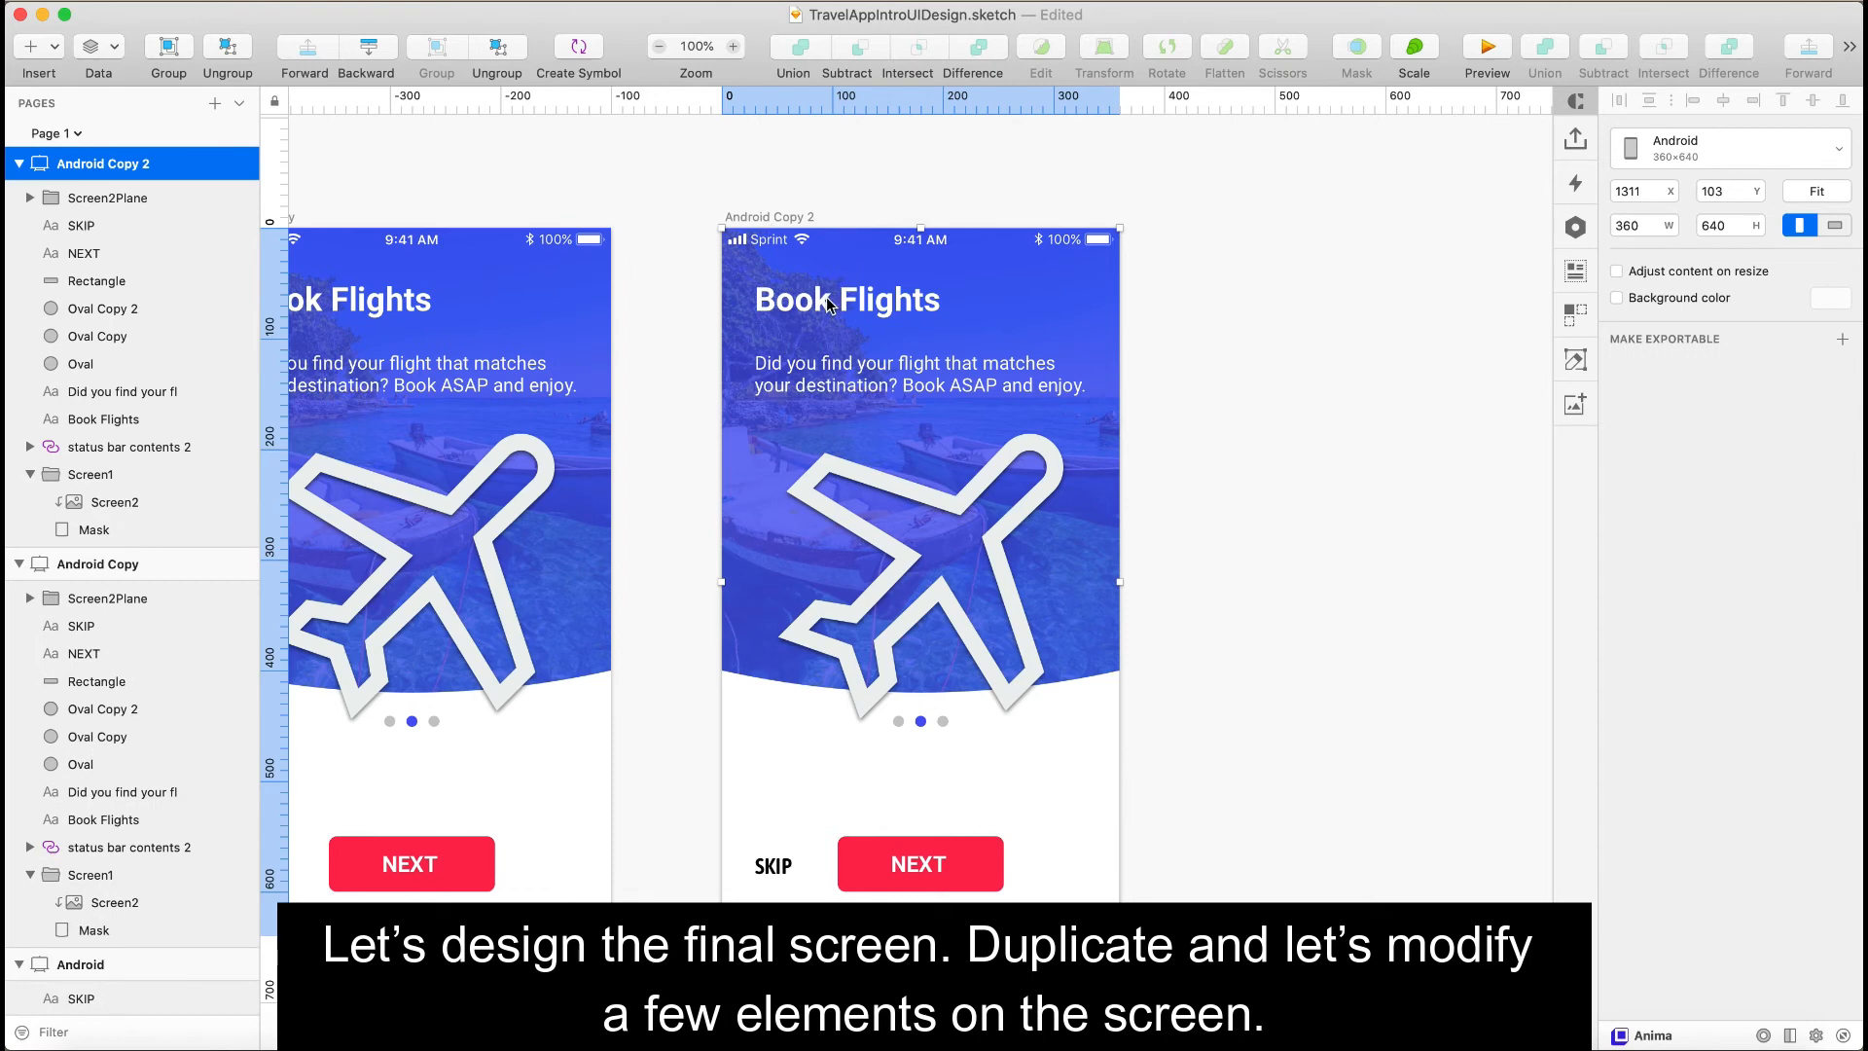
- Change the final screen's title to "Enjoy Your Trip" and widen its text box so it fits on one line
left_click(822, 309)
key("Return")
type("E")
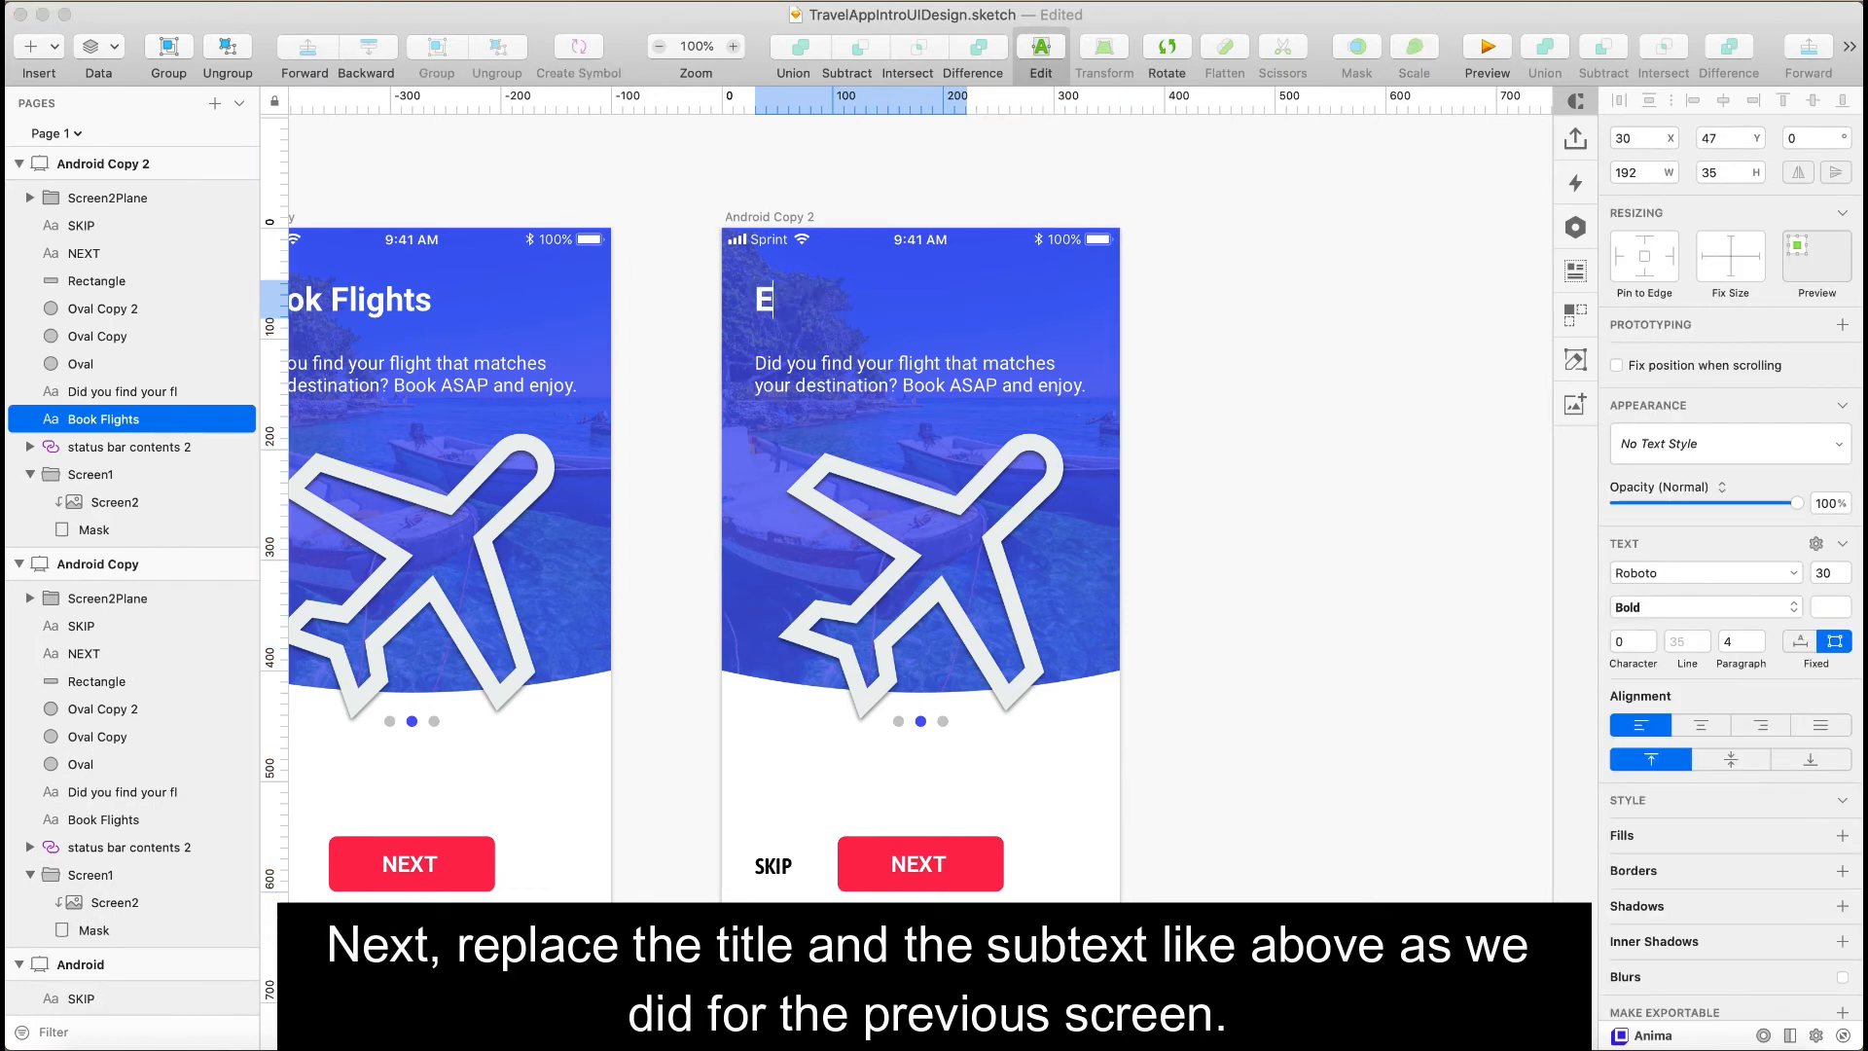
type("njoy Your Trip")
key("Escape")
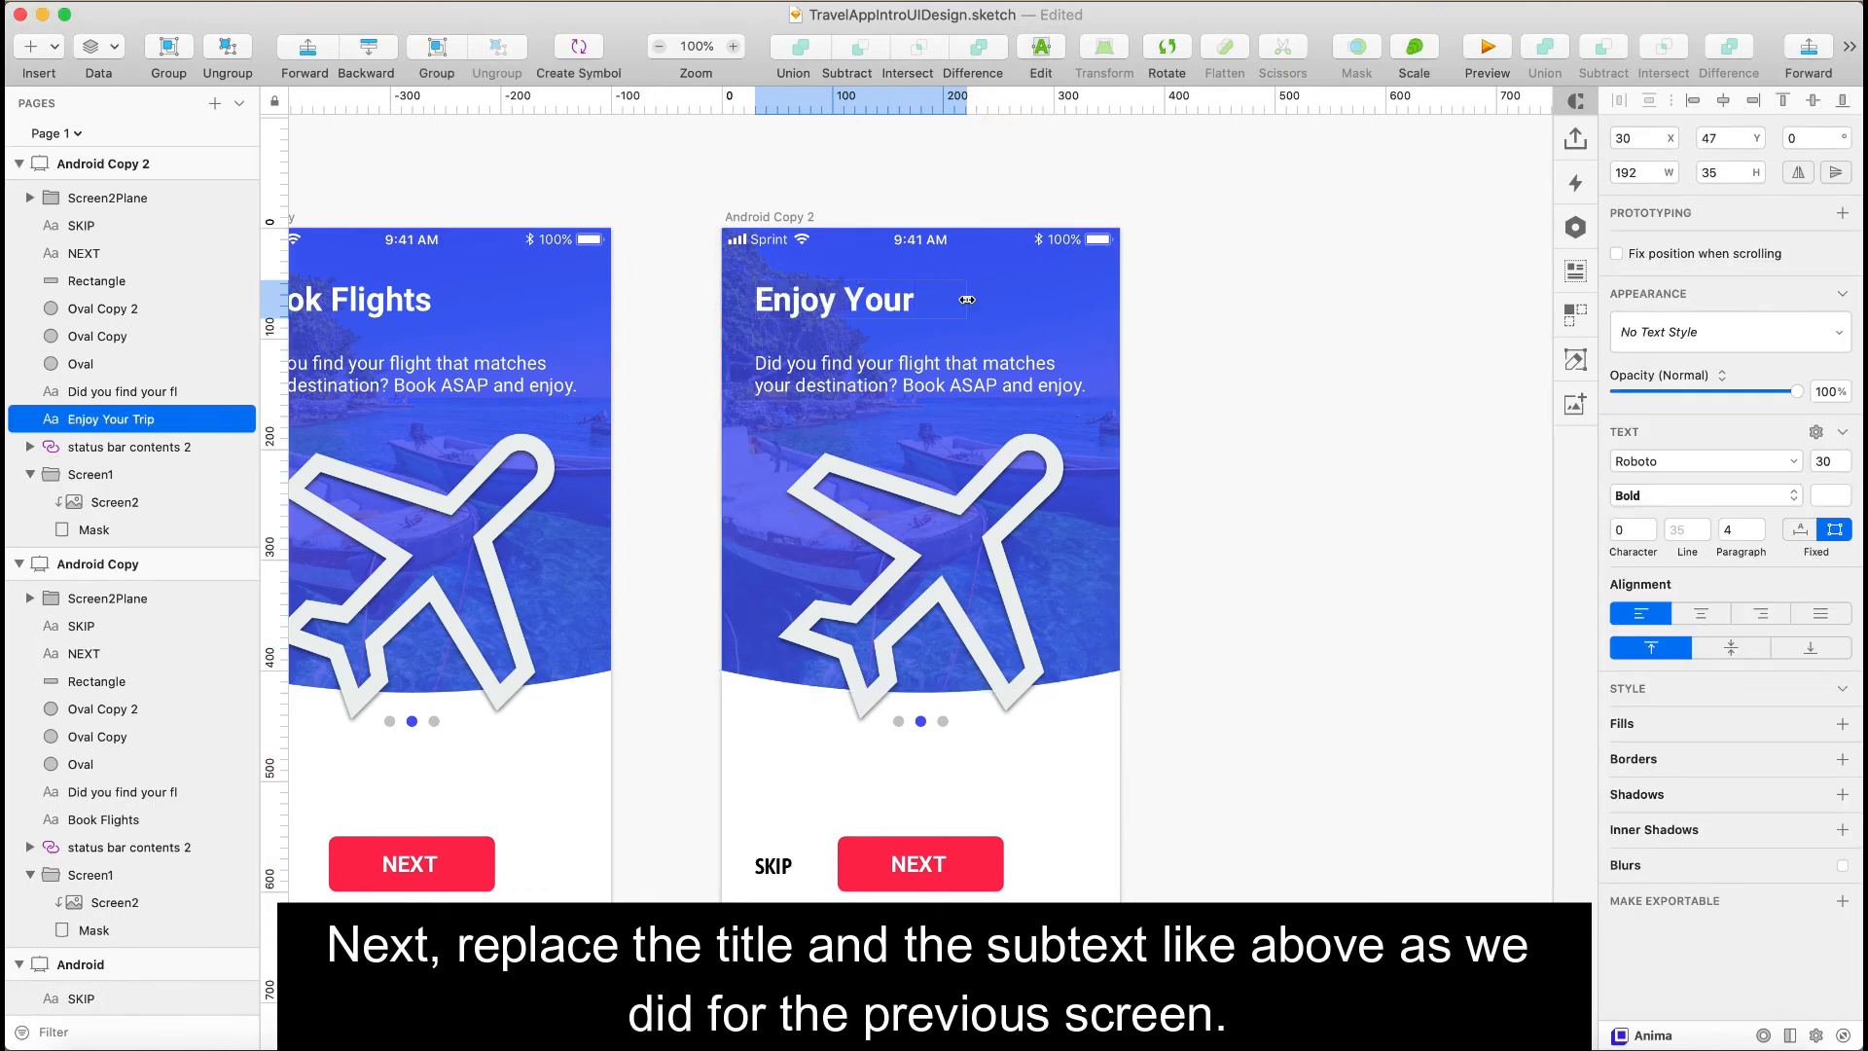
left_click_drag(973, 299, 985, 299)
- Replace the final screen's subtext with "Discover new places, share it with your friends and make a trip memorable."
left_click(924, 375)
key("Return")
type("Di")
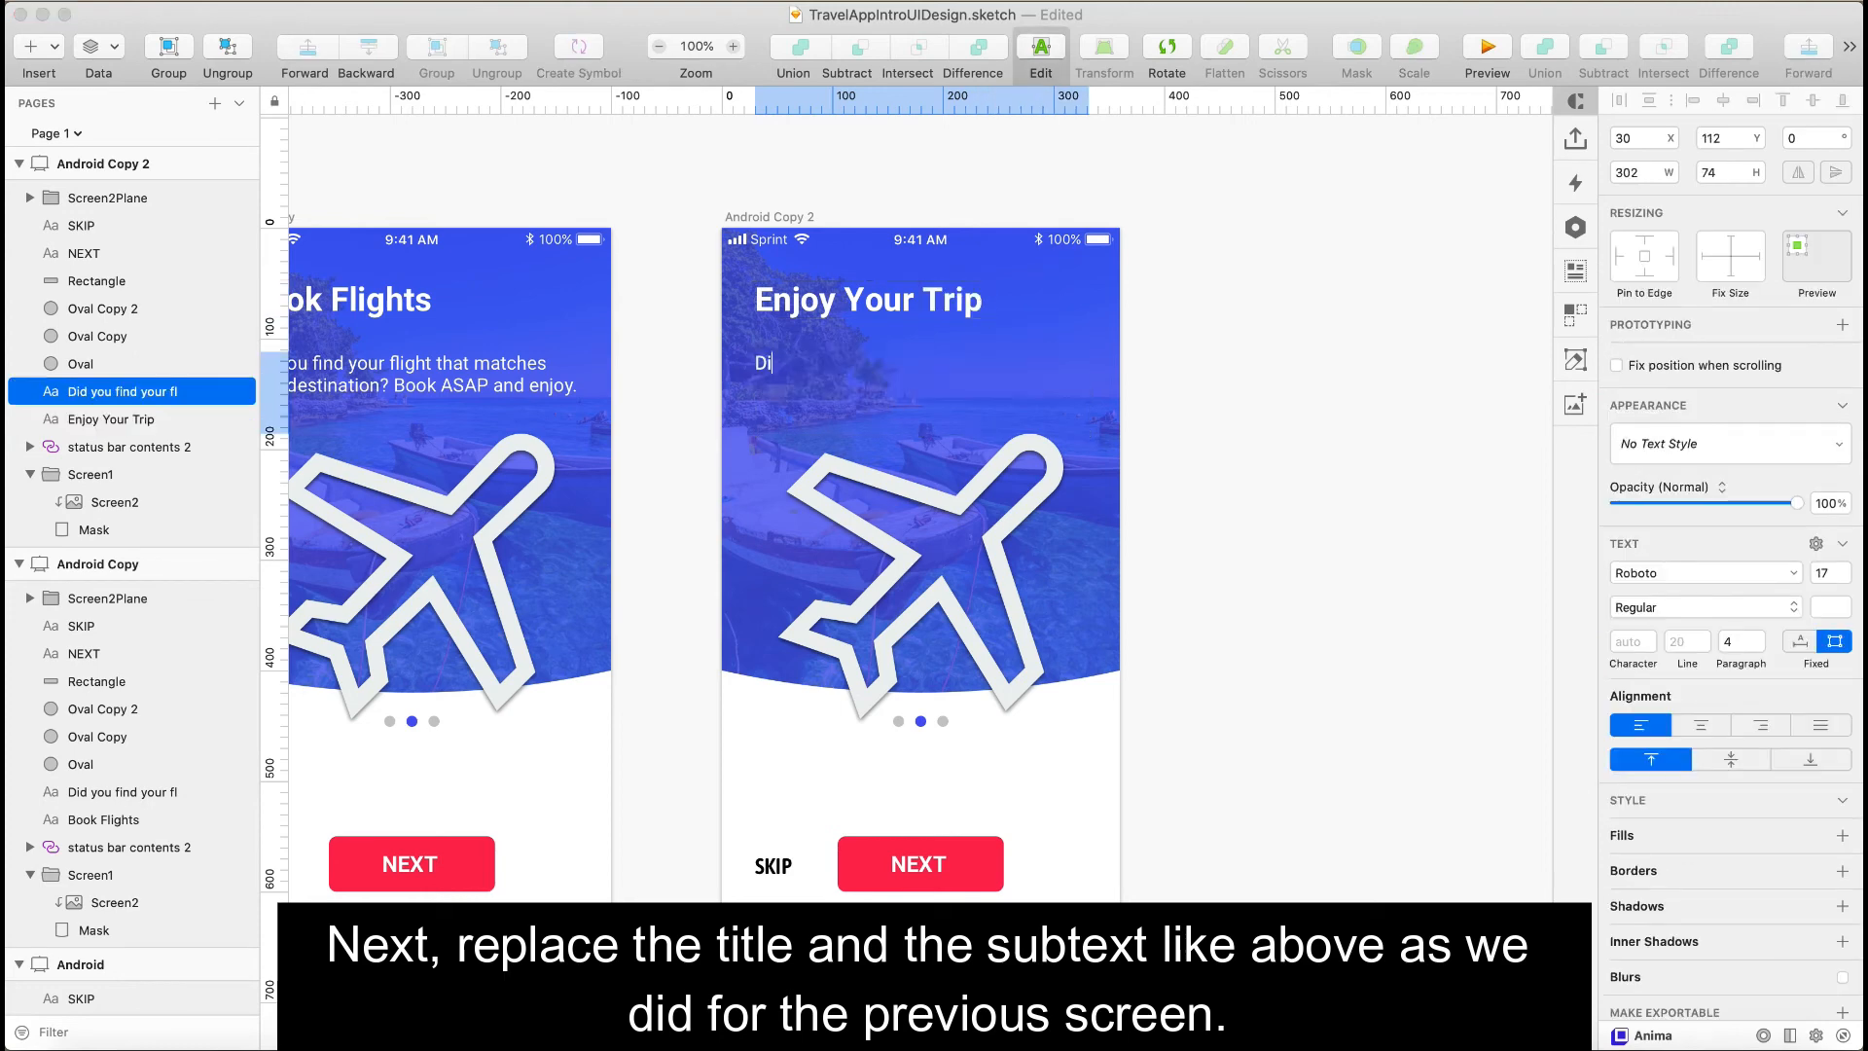
type("scover new places, share it ")
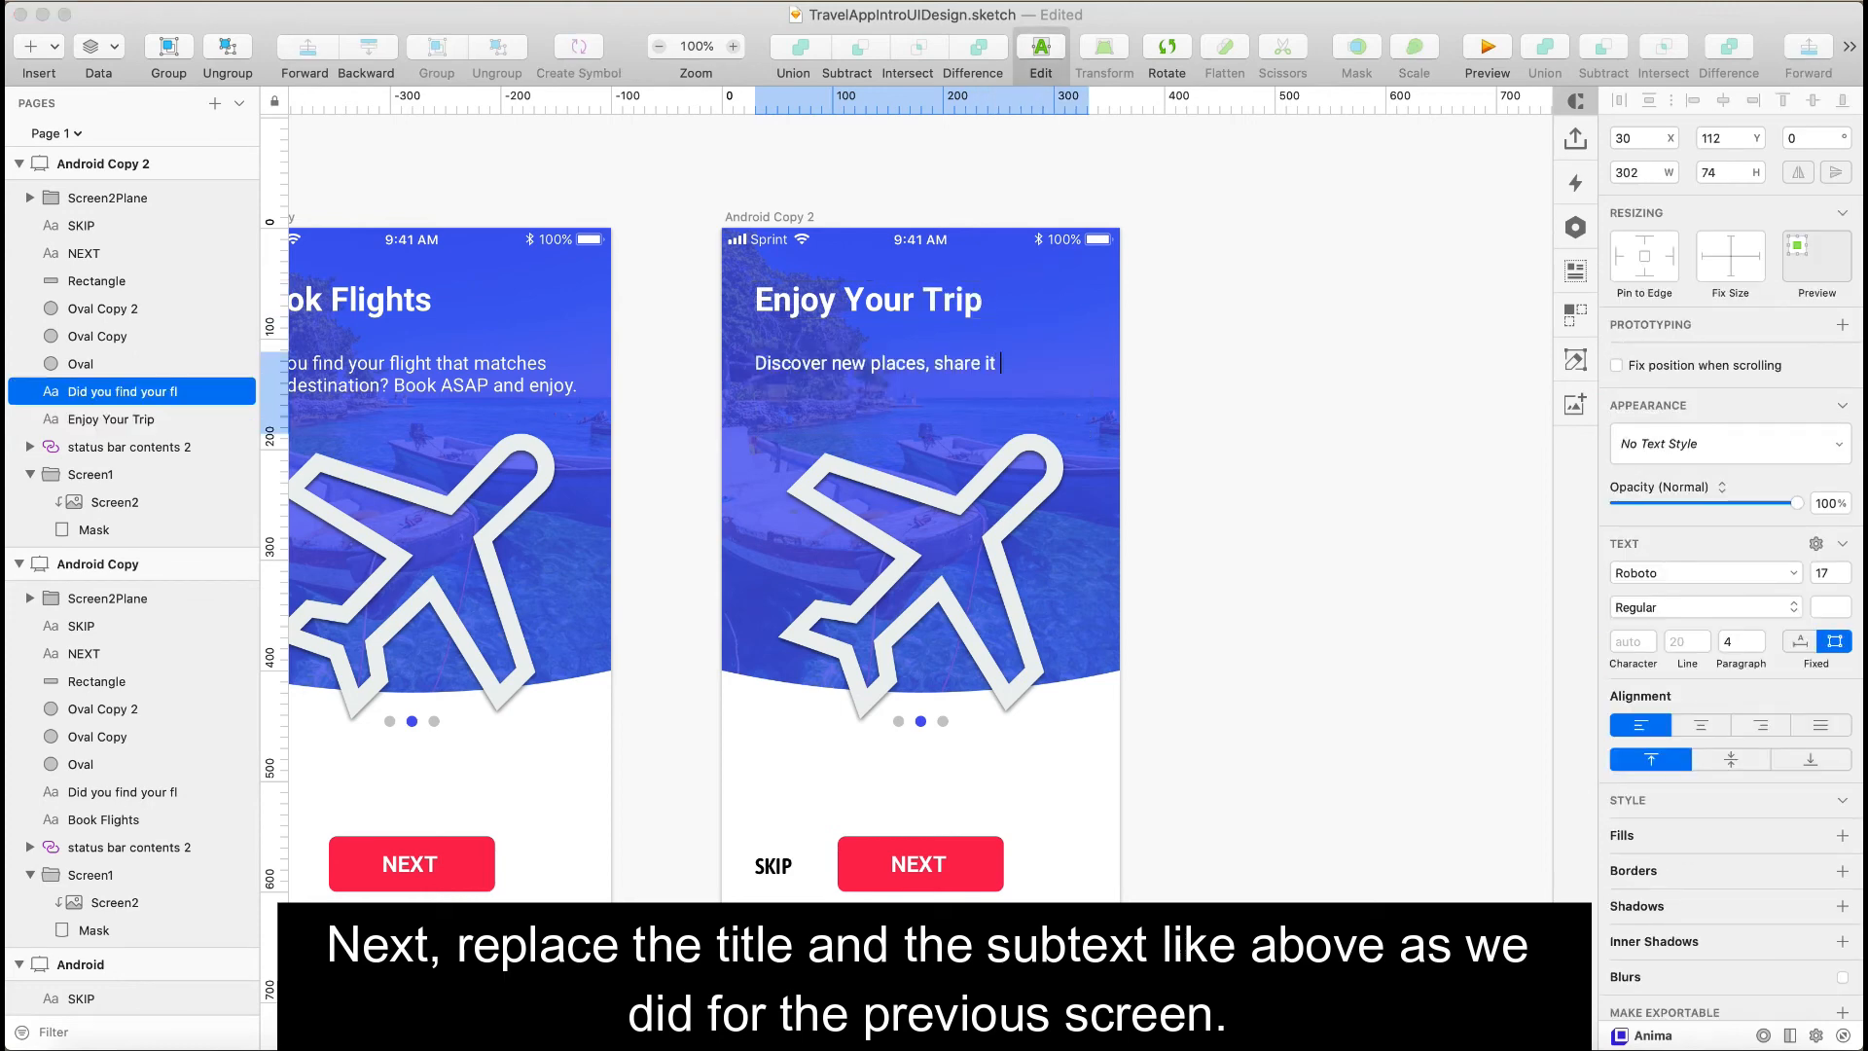
type("with your friends and make a ")
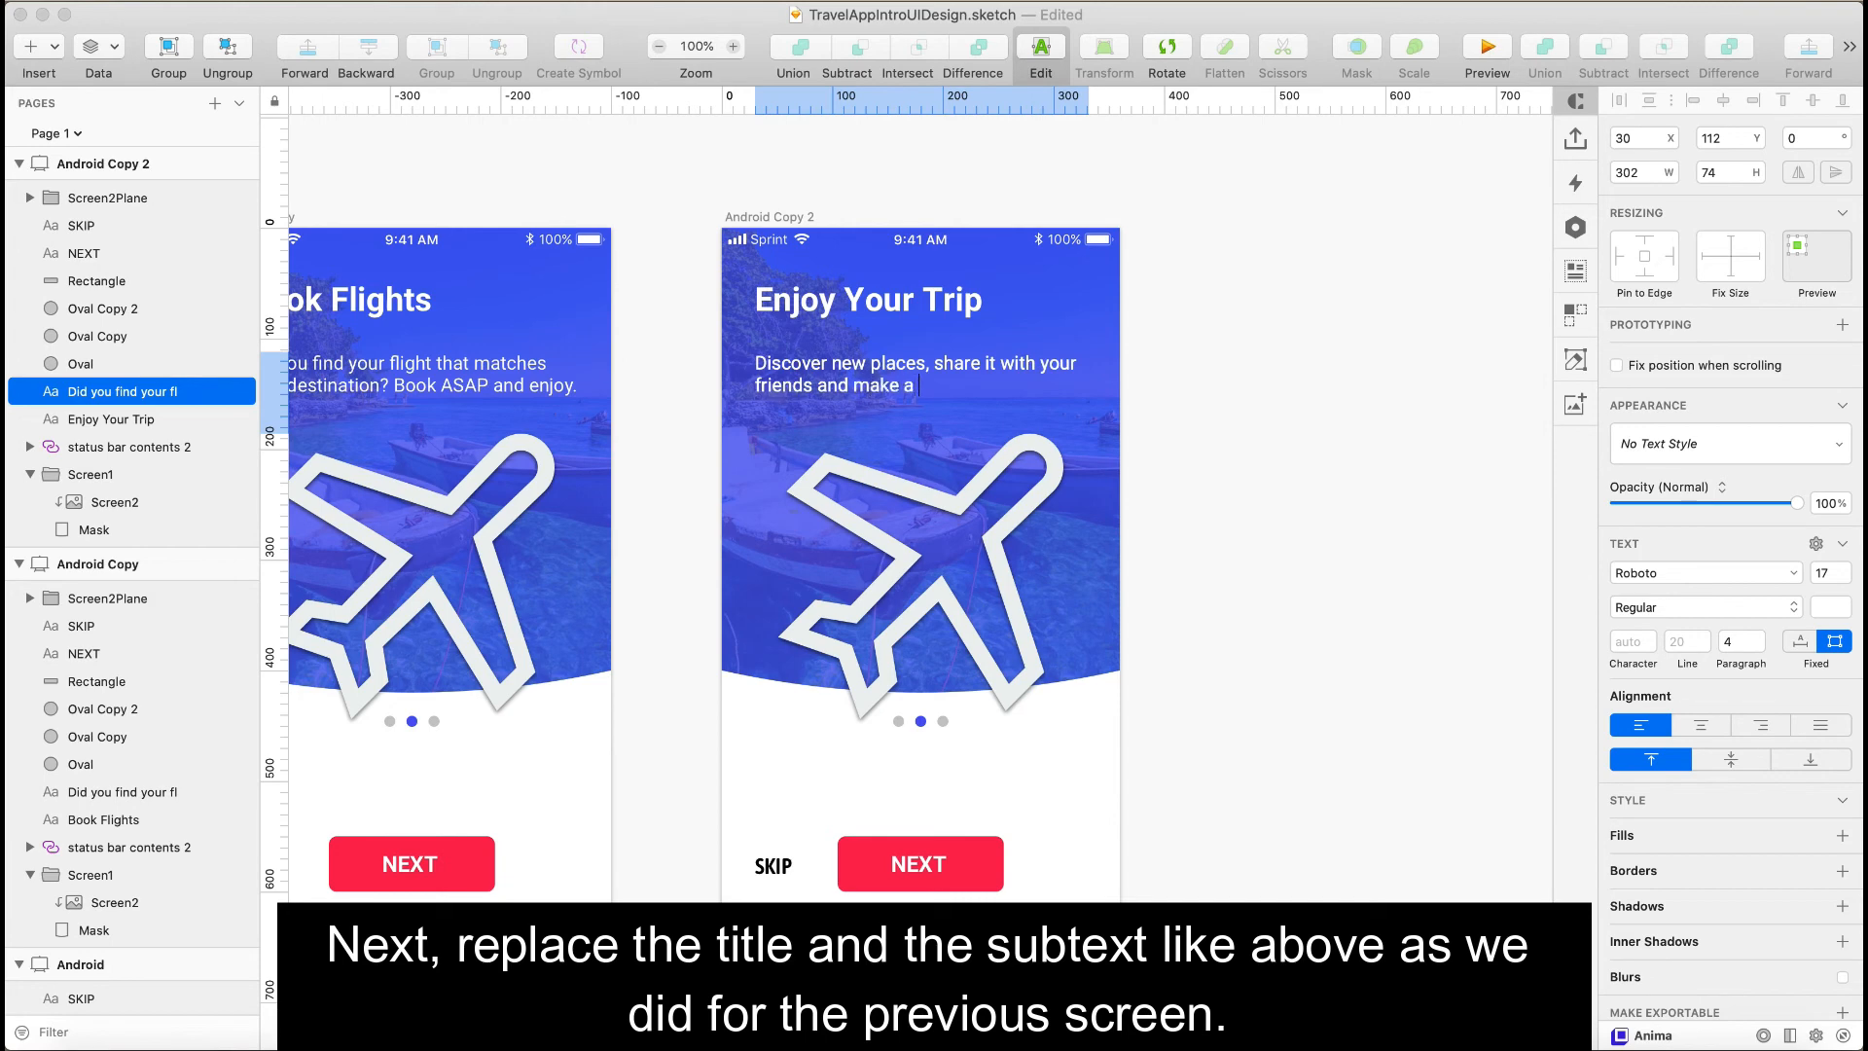
type("trip memorable.")
key("Escape")
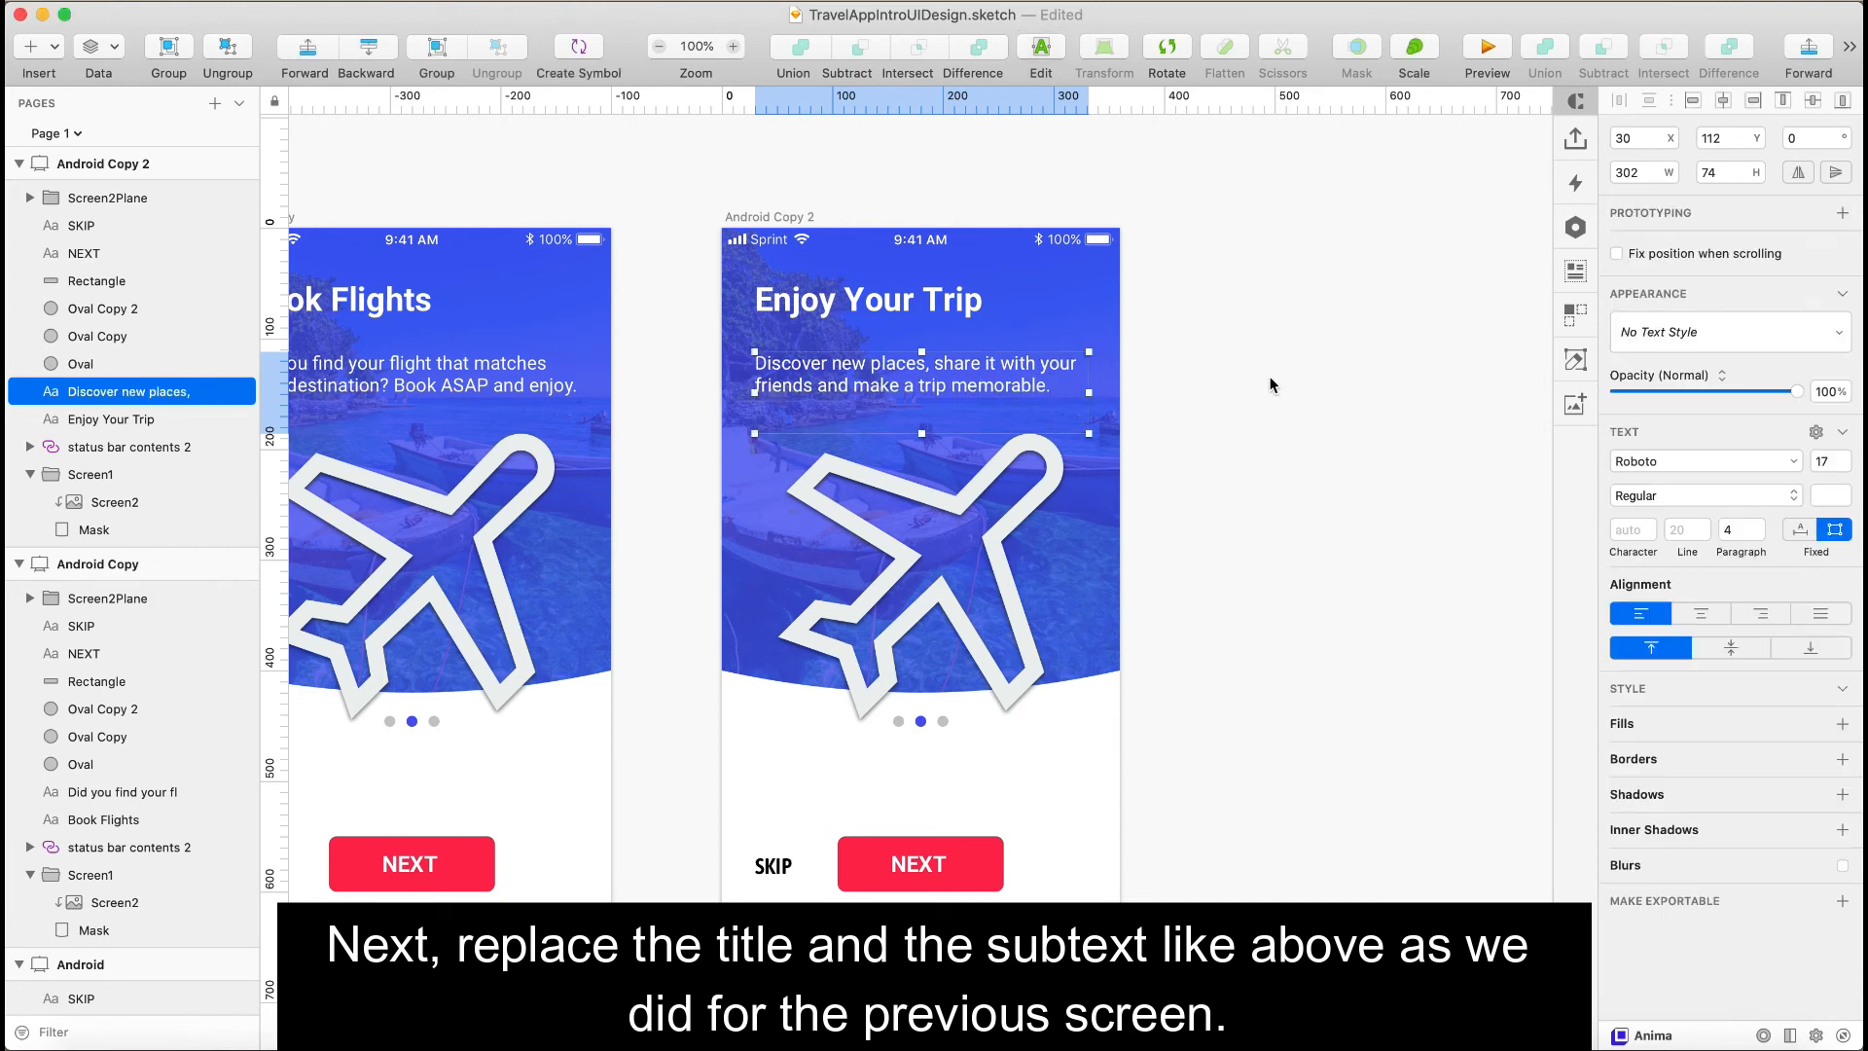
- Replace the final screen's plane icon with Screen3Emoji.svg from the TravelAppAssets folder, scaled to 259 × 259 at X 51 above the dots
left_click(1007, 584)
key("Delete")
key("super+Tab")
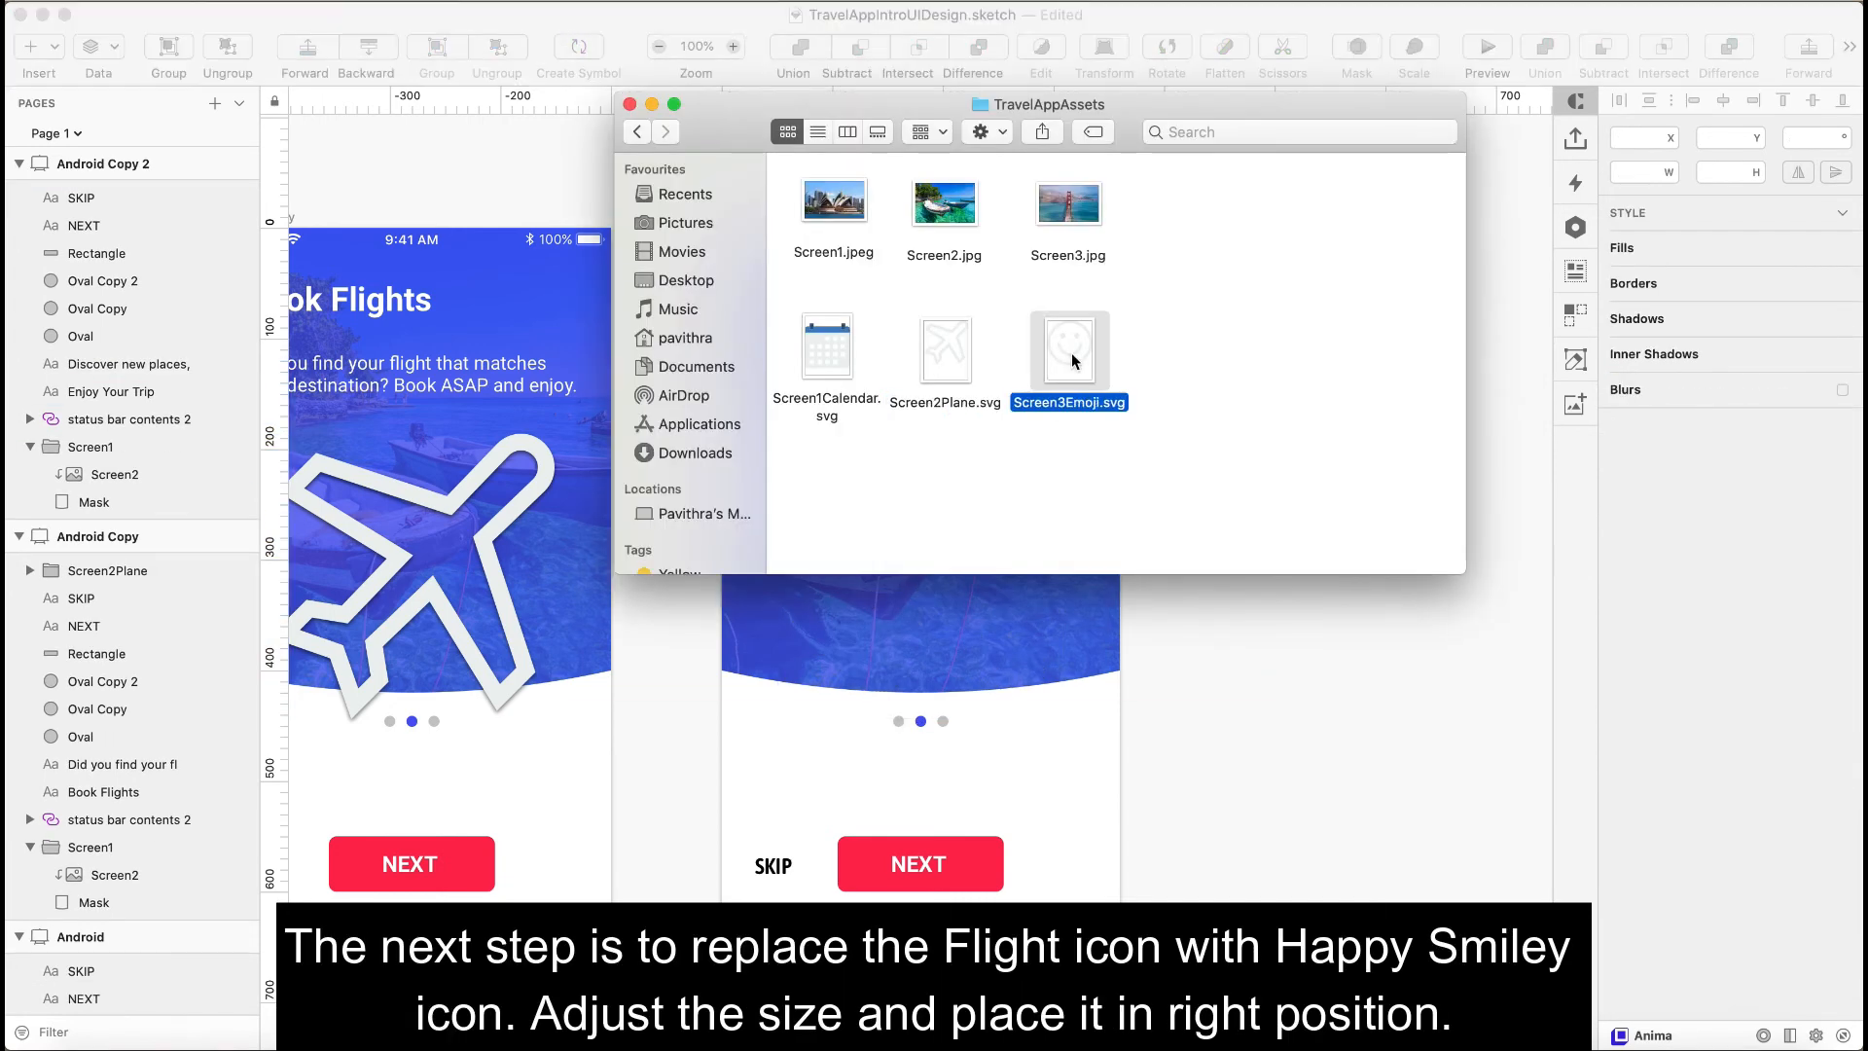
left_click_drag(1071, 352, 915, 604)
left_click_drag(1113, 802, 1002, 689)
left_click_drag(907, 594, 980, 613)
key("Left")
key("Left")
key("Left")
key("Left")
key("Left")
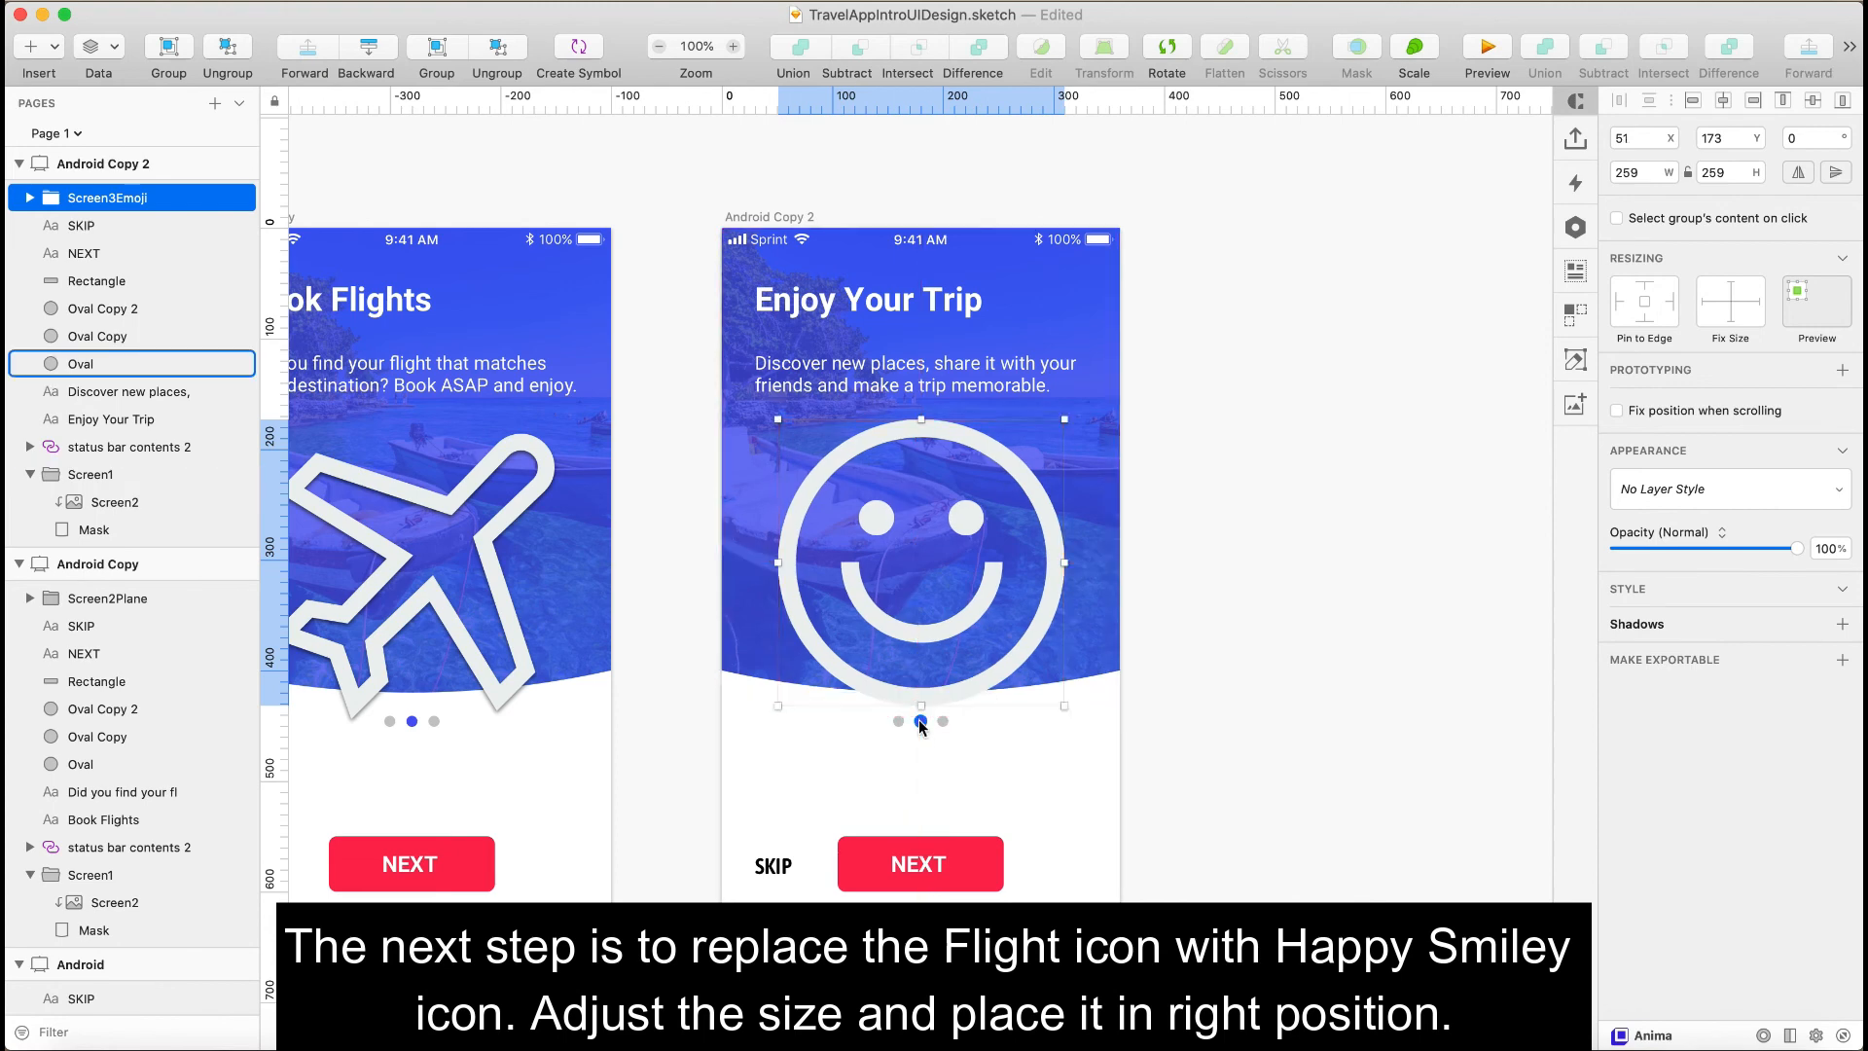
- Add a shadow with Y 2 and blur 4 to the smiley icon
left_click(1195, 691)
left_click(1023, 570)
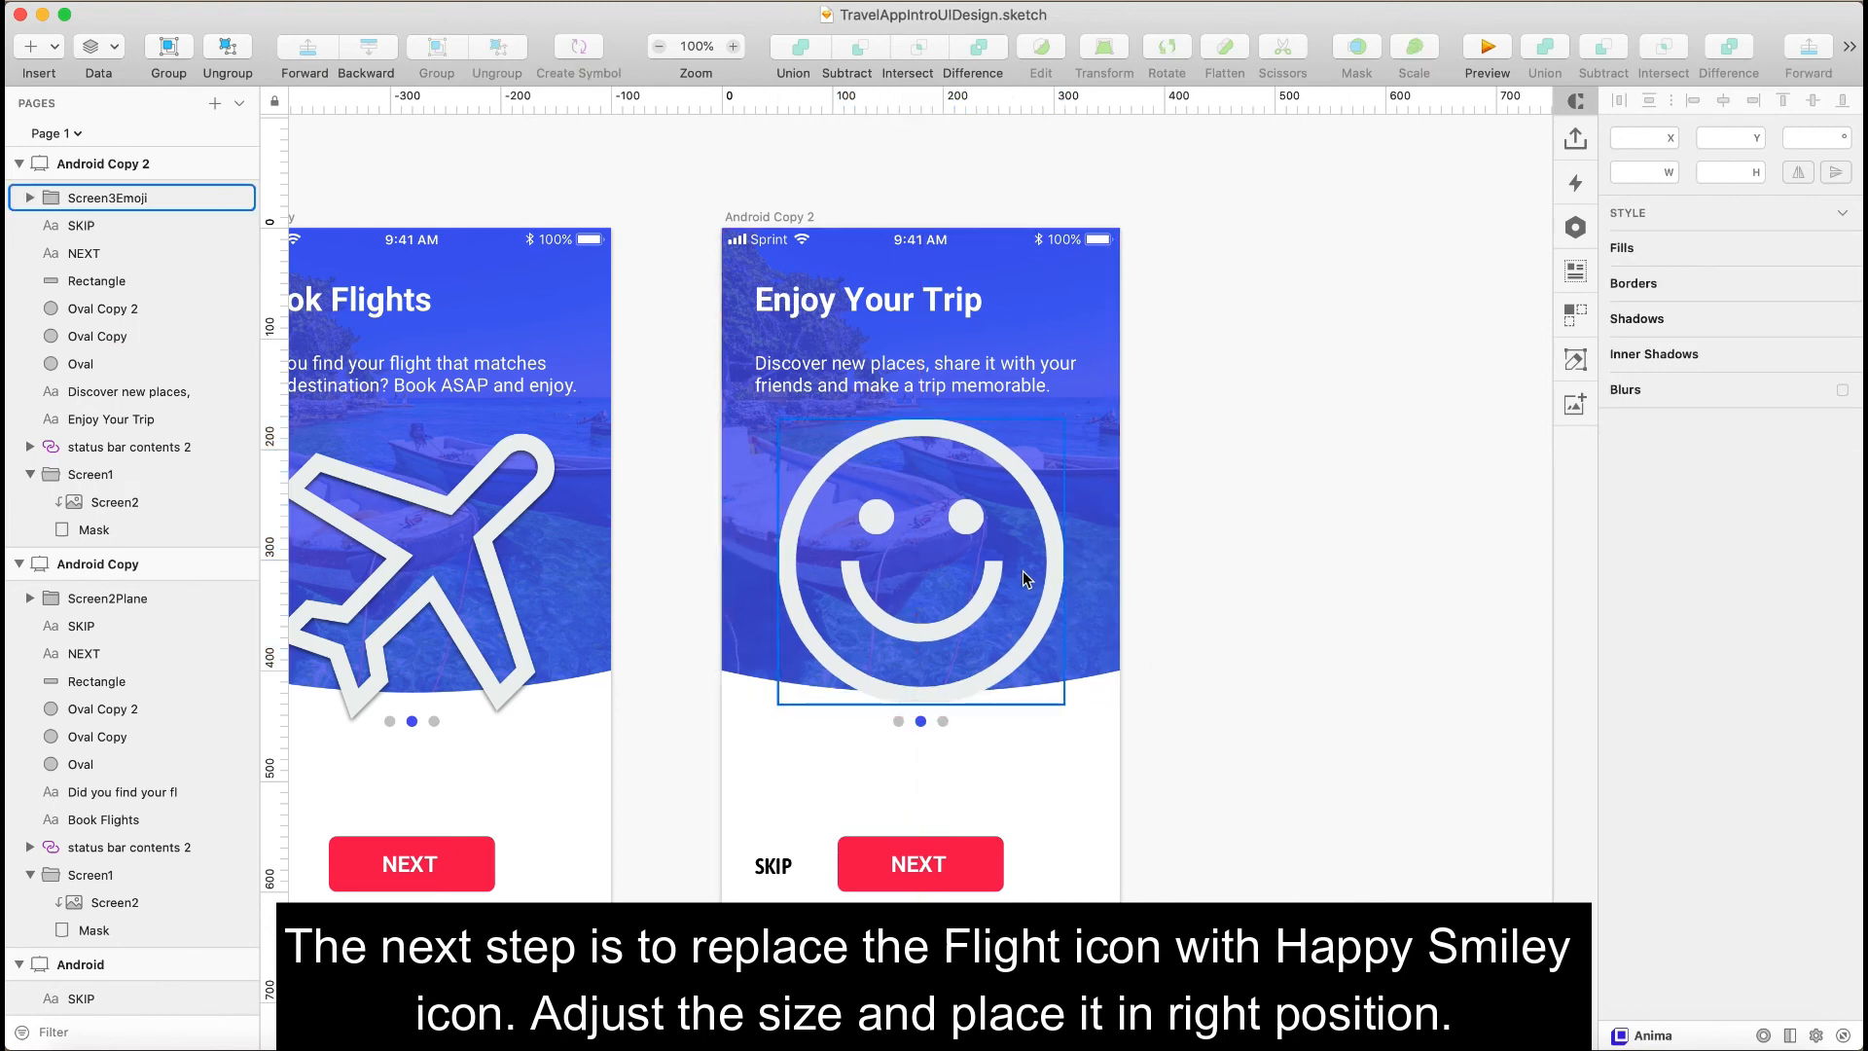
left_click(1635, 630)
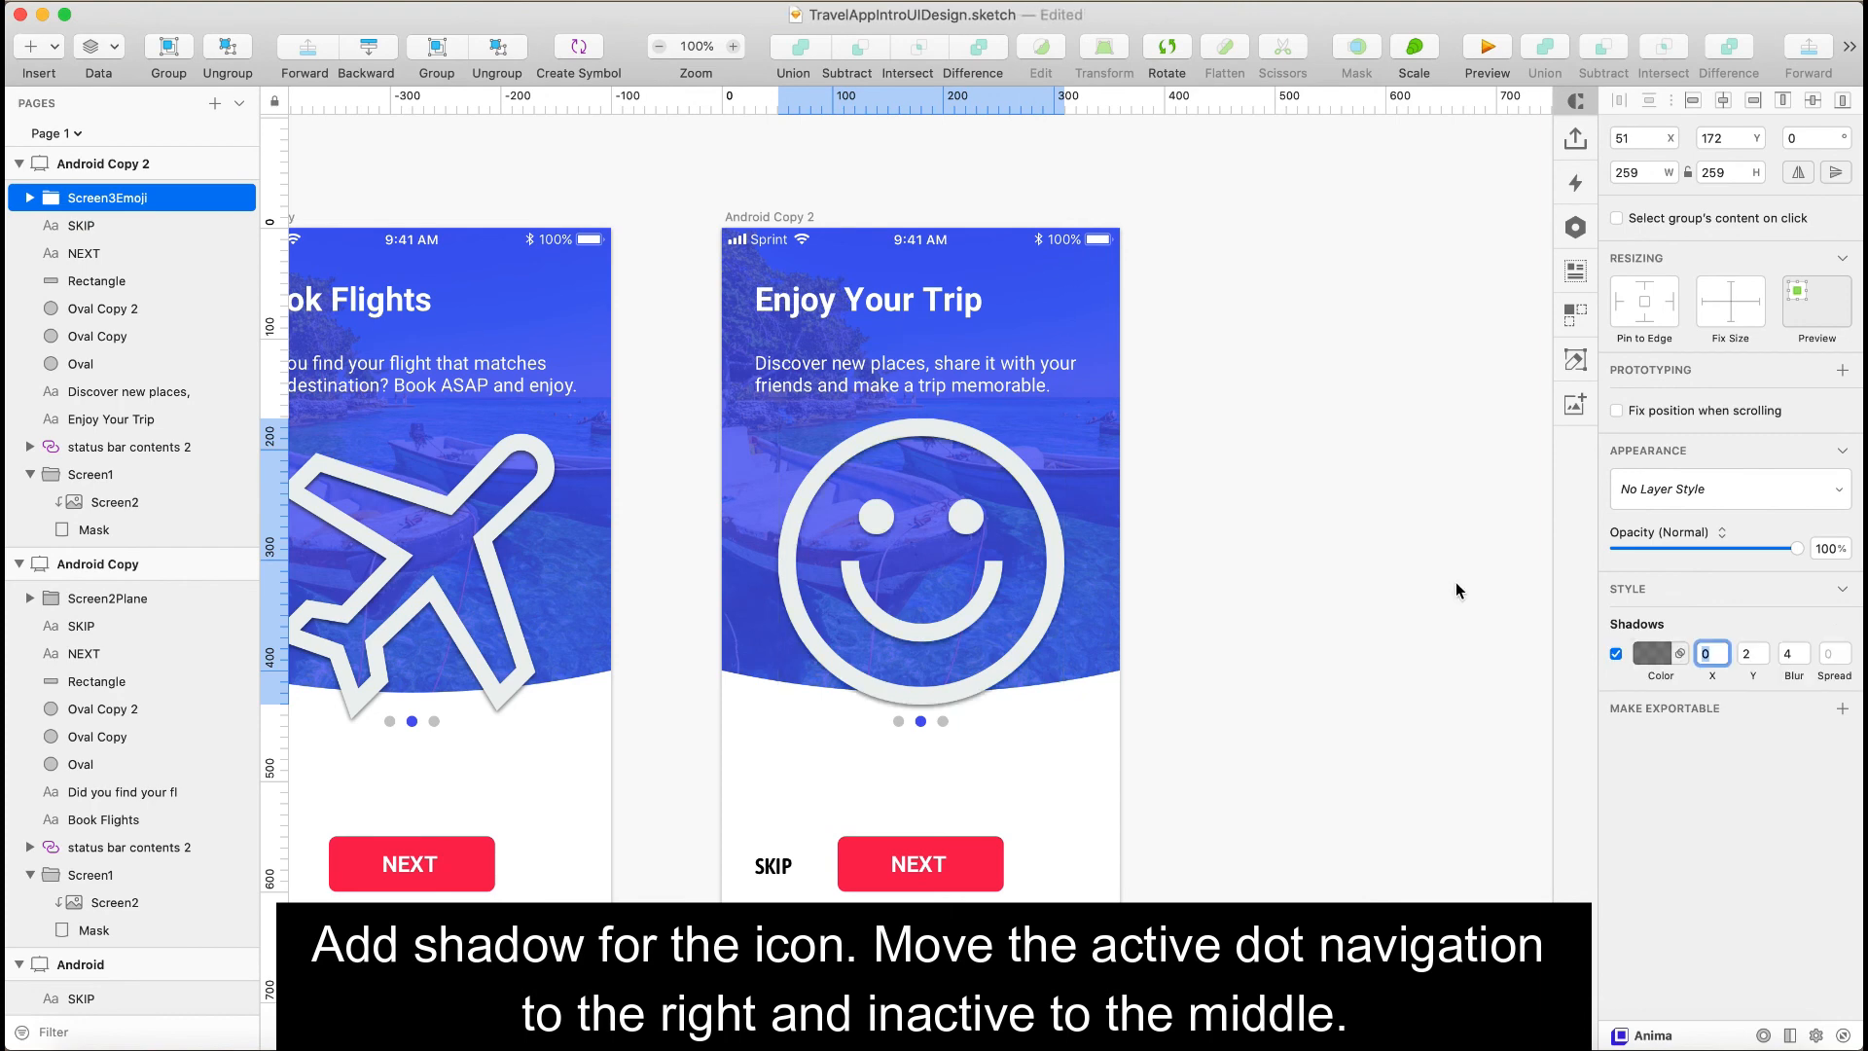
left_click(1455, 584)
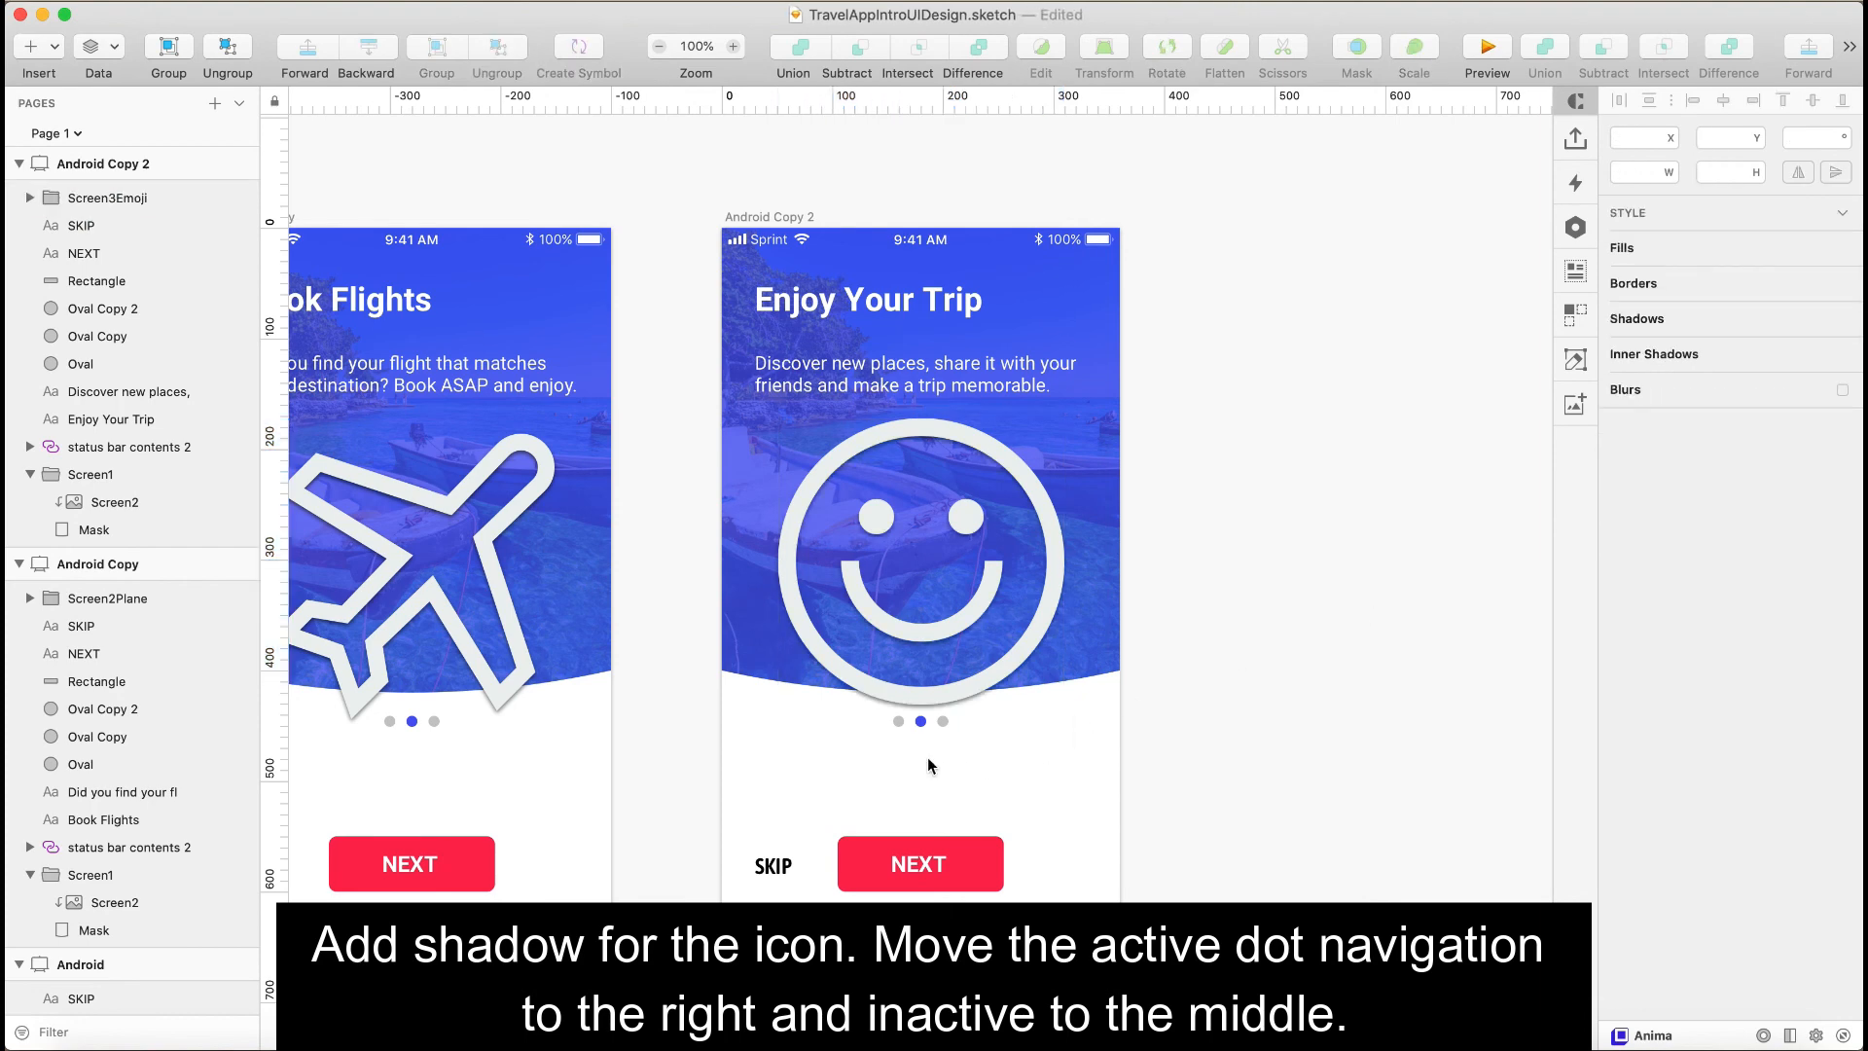
- Move the blue active dot 20 px right to the end of the final screen's row and the gray dot 20 px left to the middle
left_click(924, 719)
key("shift+Right")
key("shift+Right")
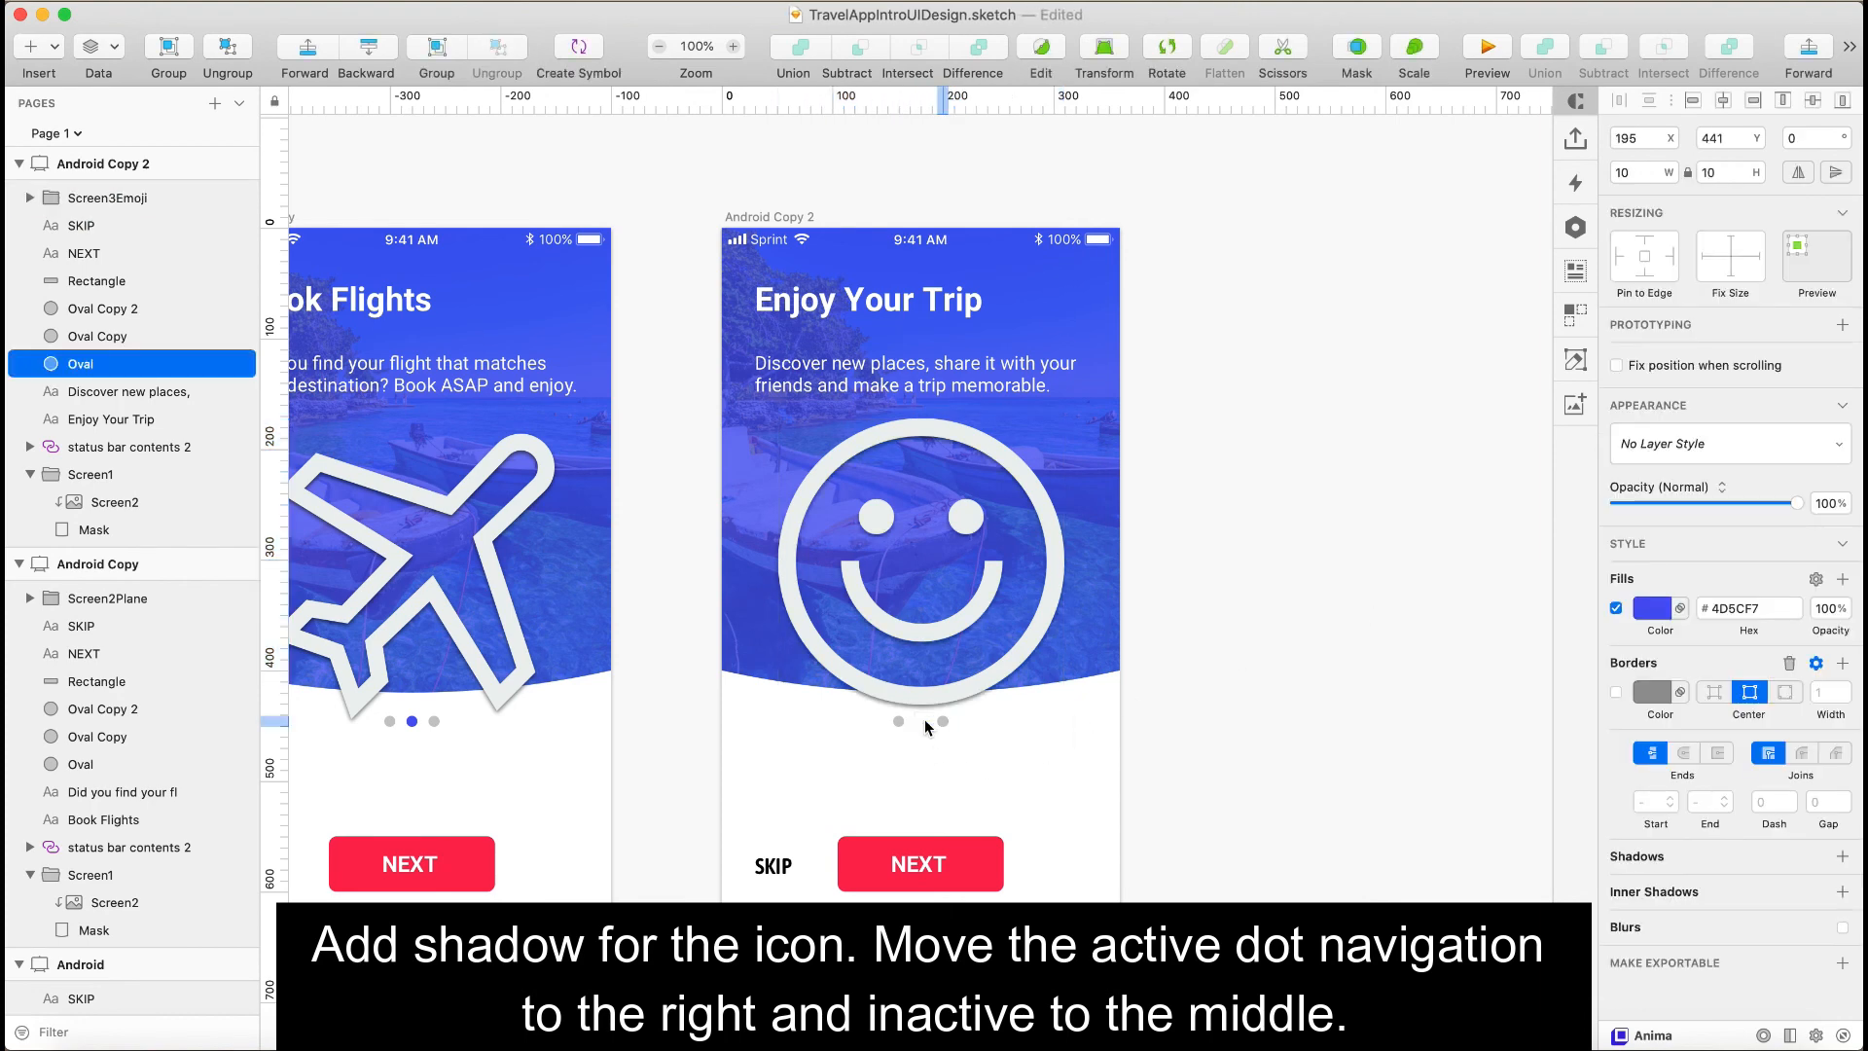
left_click(942, 718)
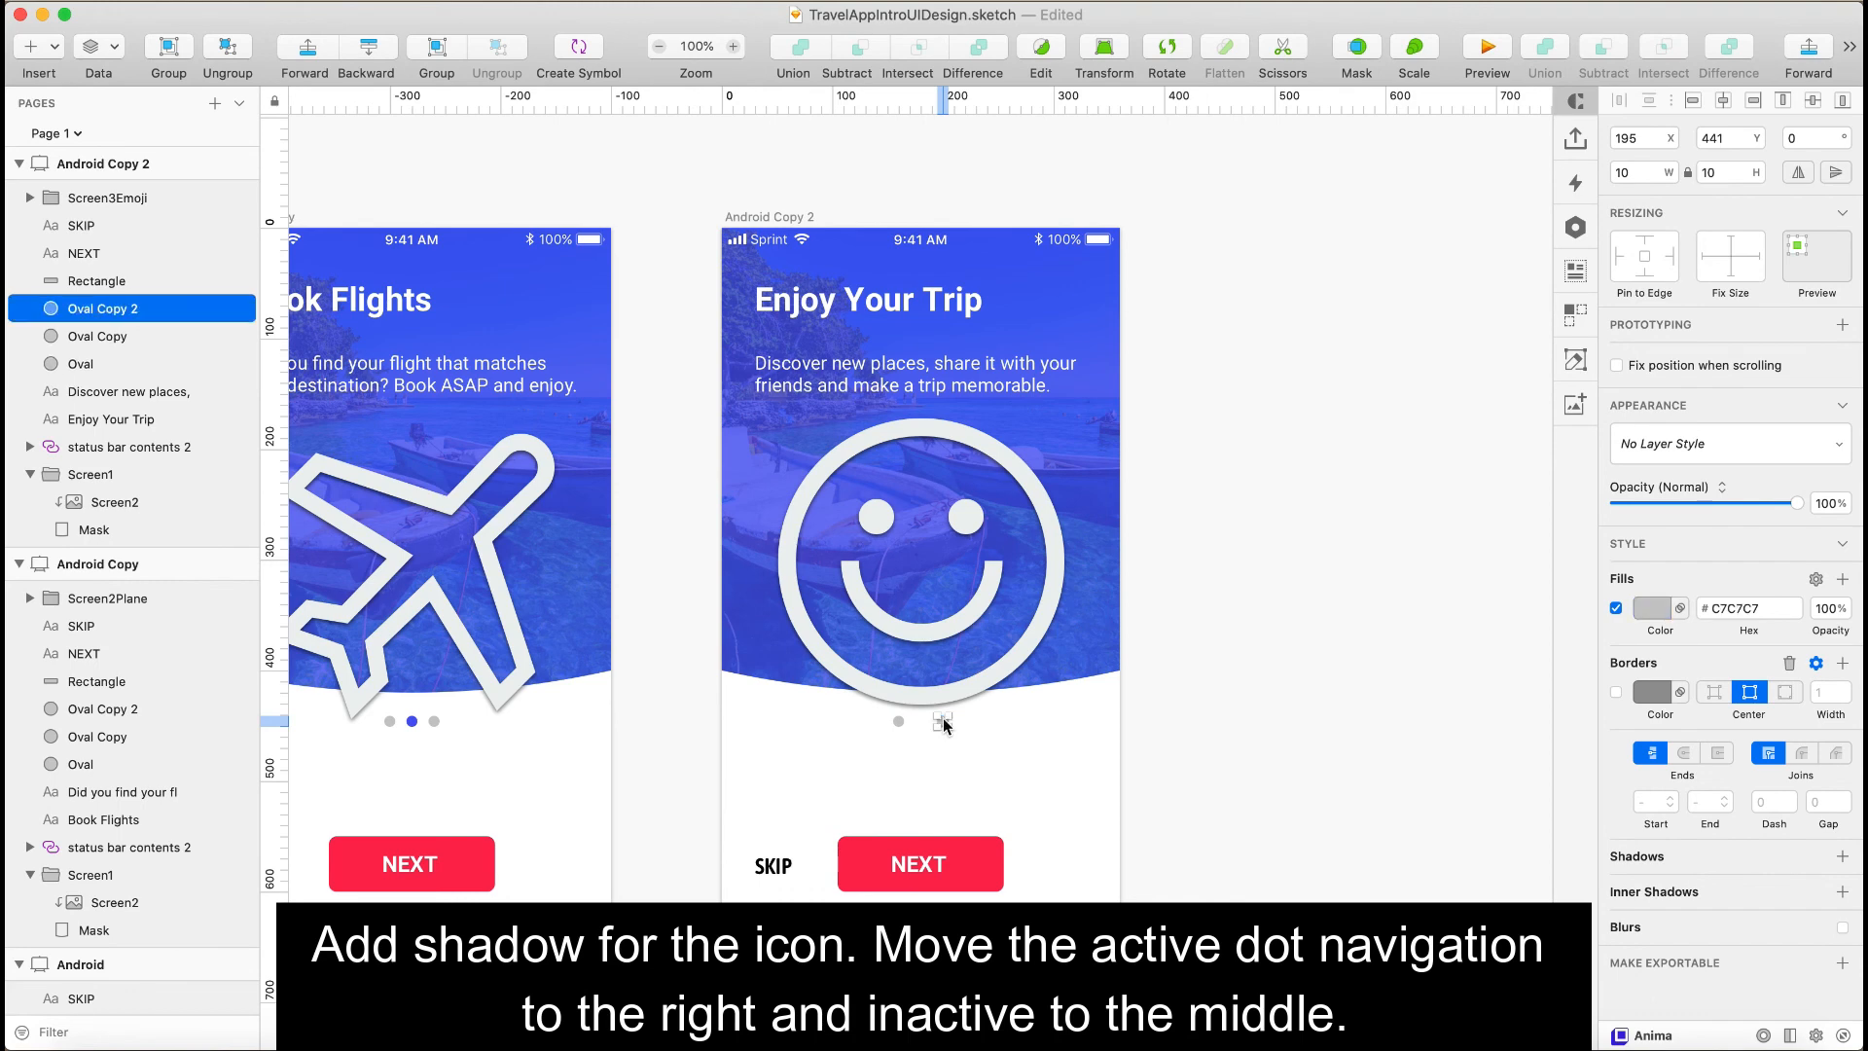
key("shift+Left")
key("shift+Left")
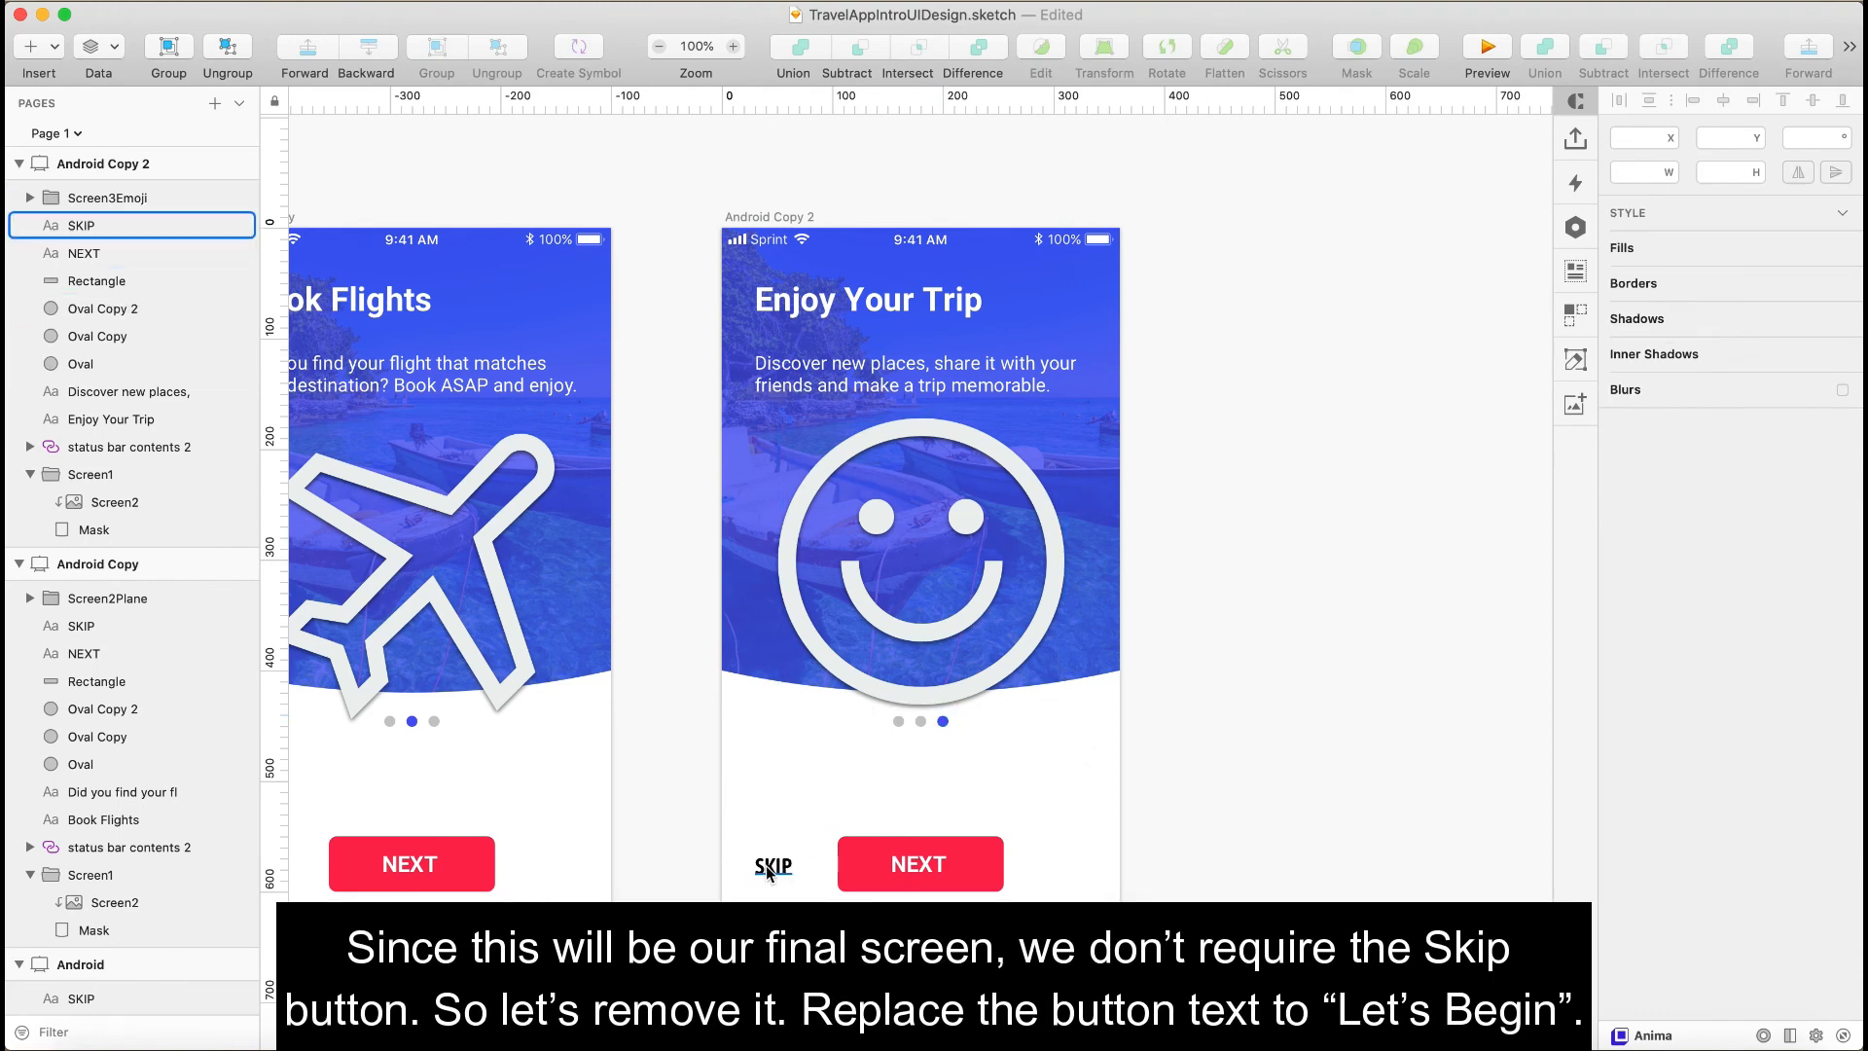
- Delete the final screen's SKIP label and change the red button's text to "LET'S BEGIN"
left_click(773, 865)
key("Delete")
left_click(909, 863)
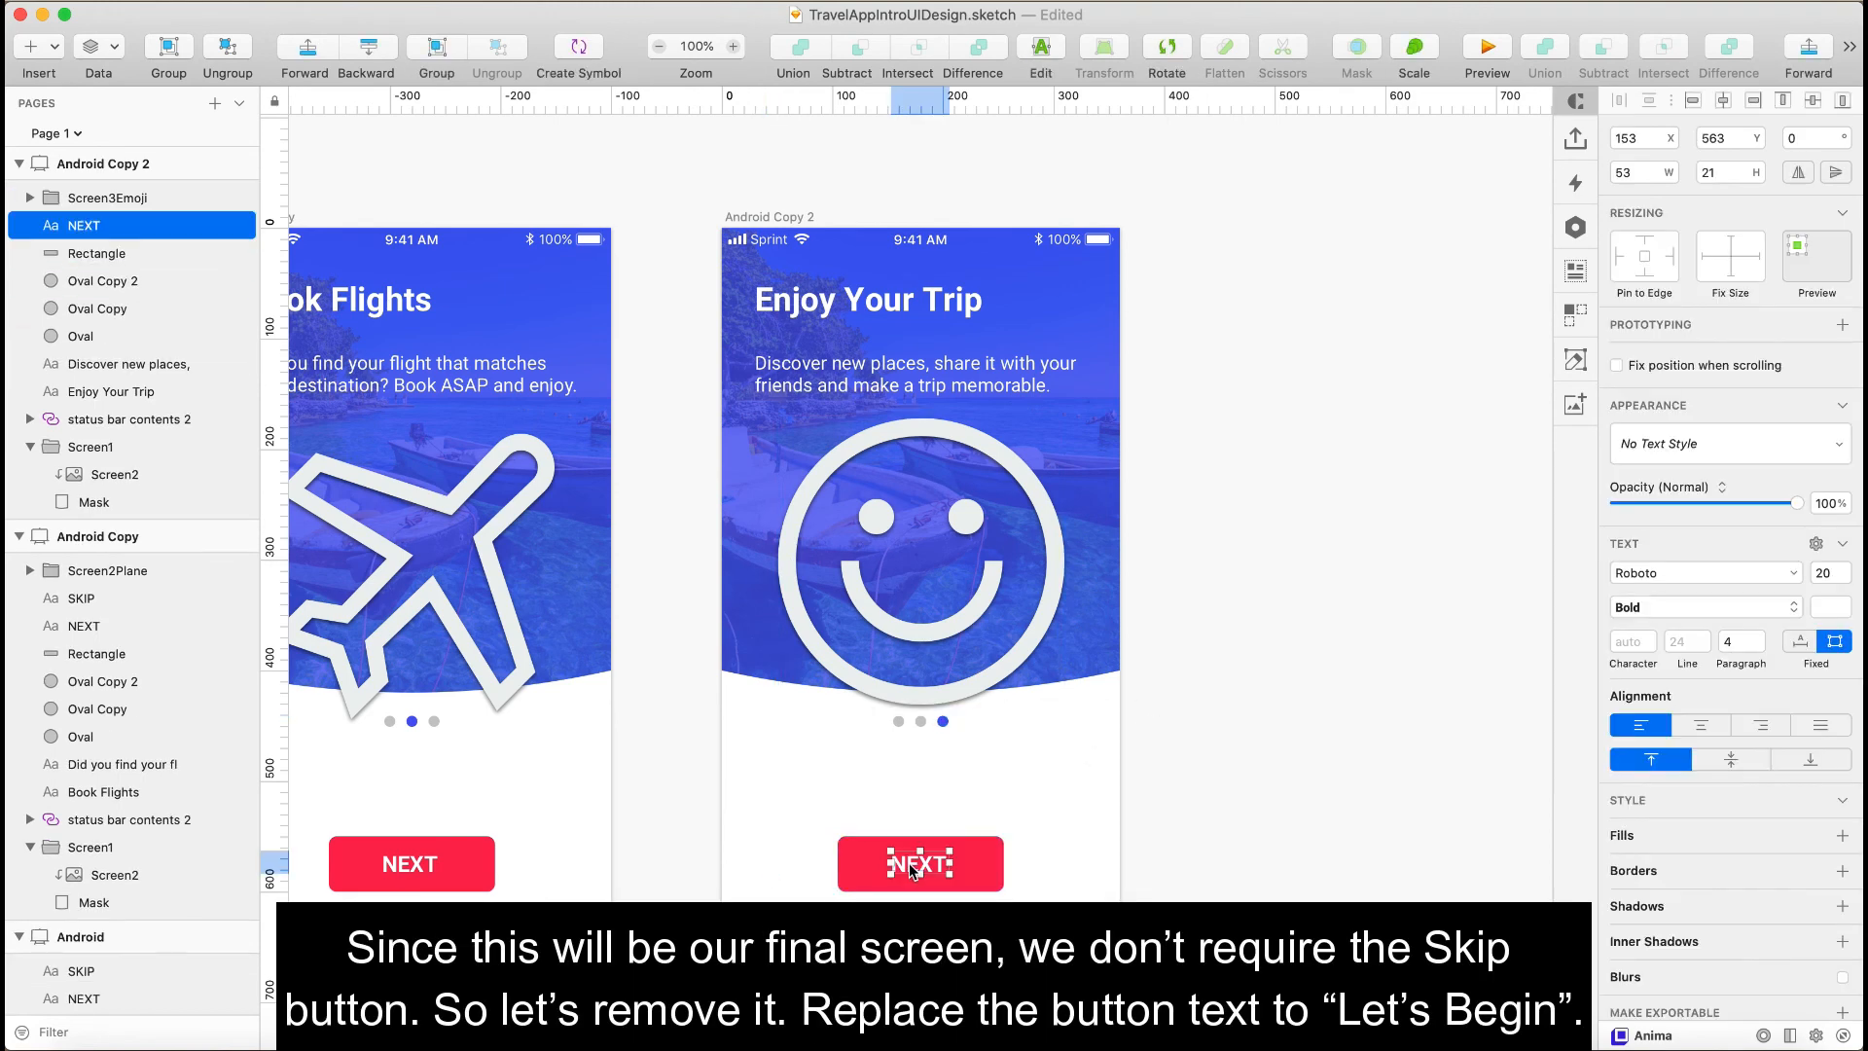
key("Return")
type("LET'S")
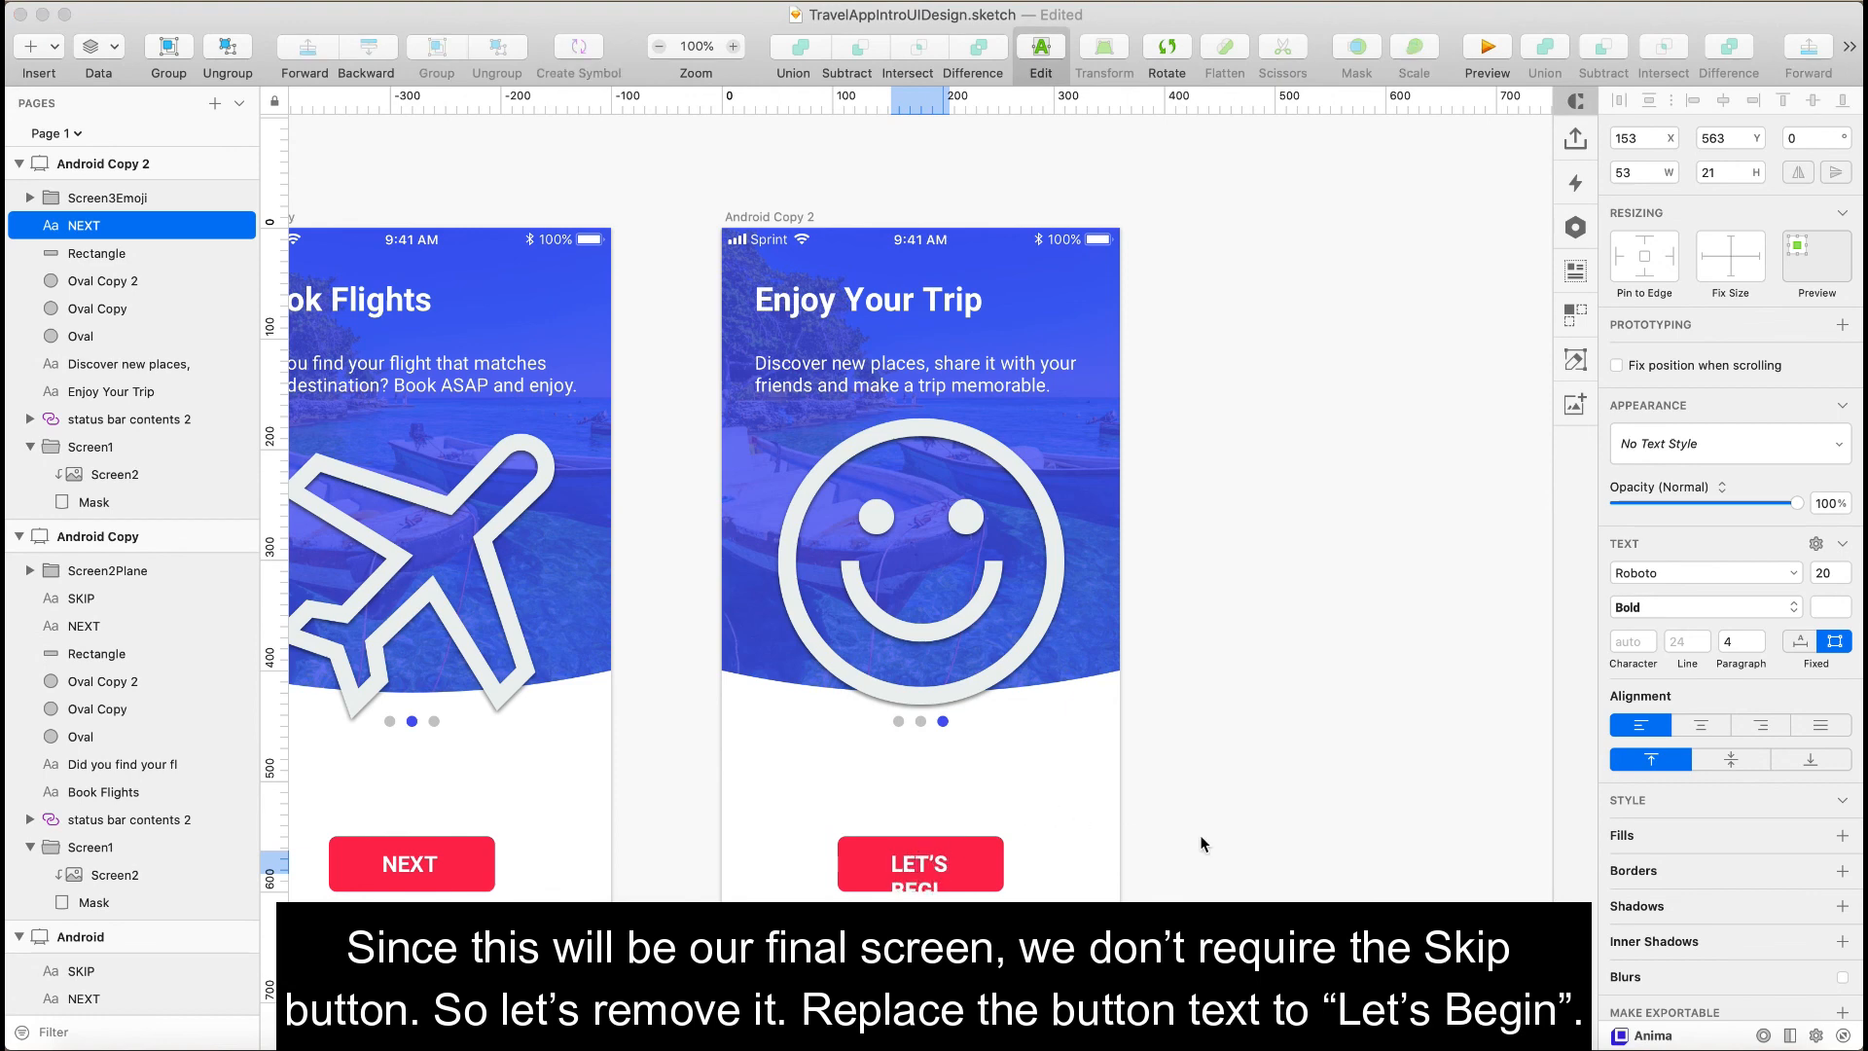
type(" BEGIN")
key("Escape")
- Widen the LET'S BEGIN text box to 119 and shift it 30 px left to X 123, centering it on the button
left_click_drag(954, 864, 1023, 861)
key("shift+Left")
key("shift+Left")
key("shift+Left")
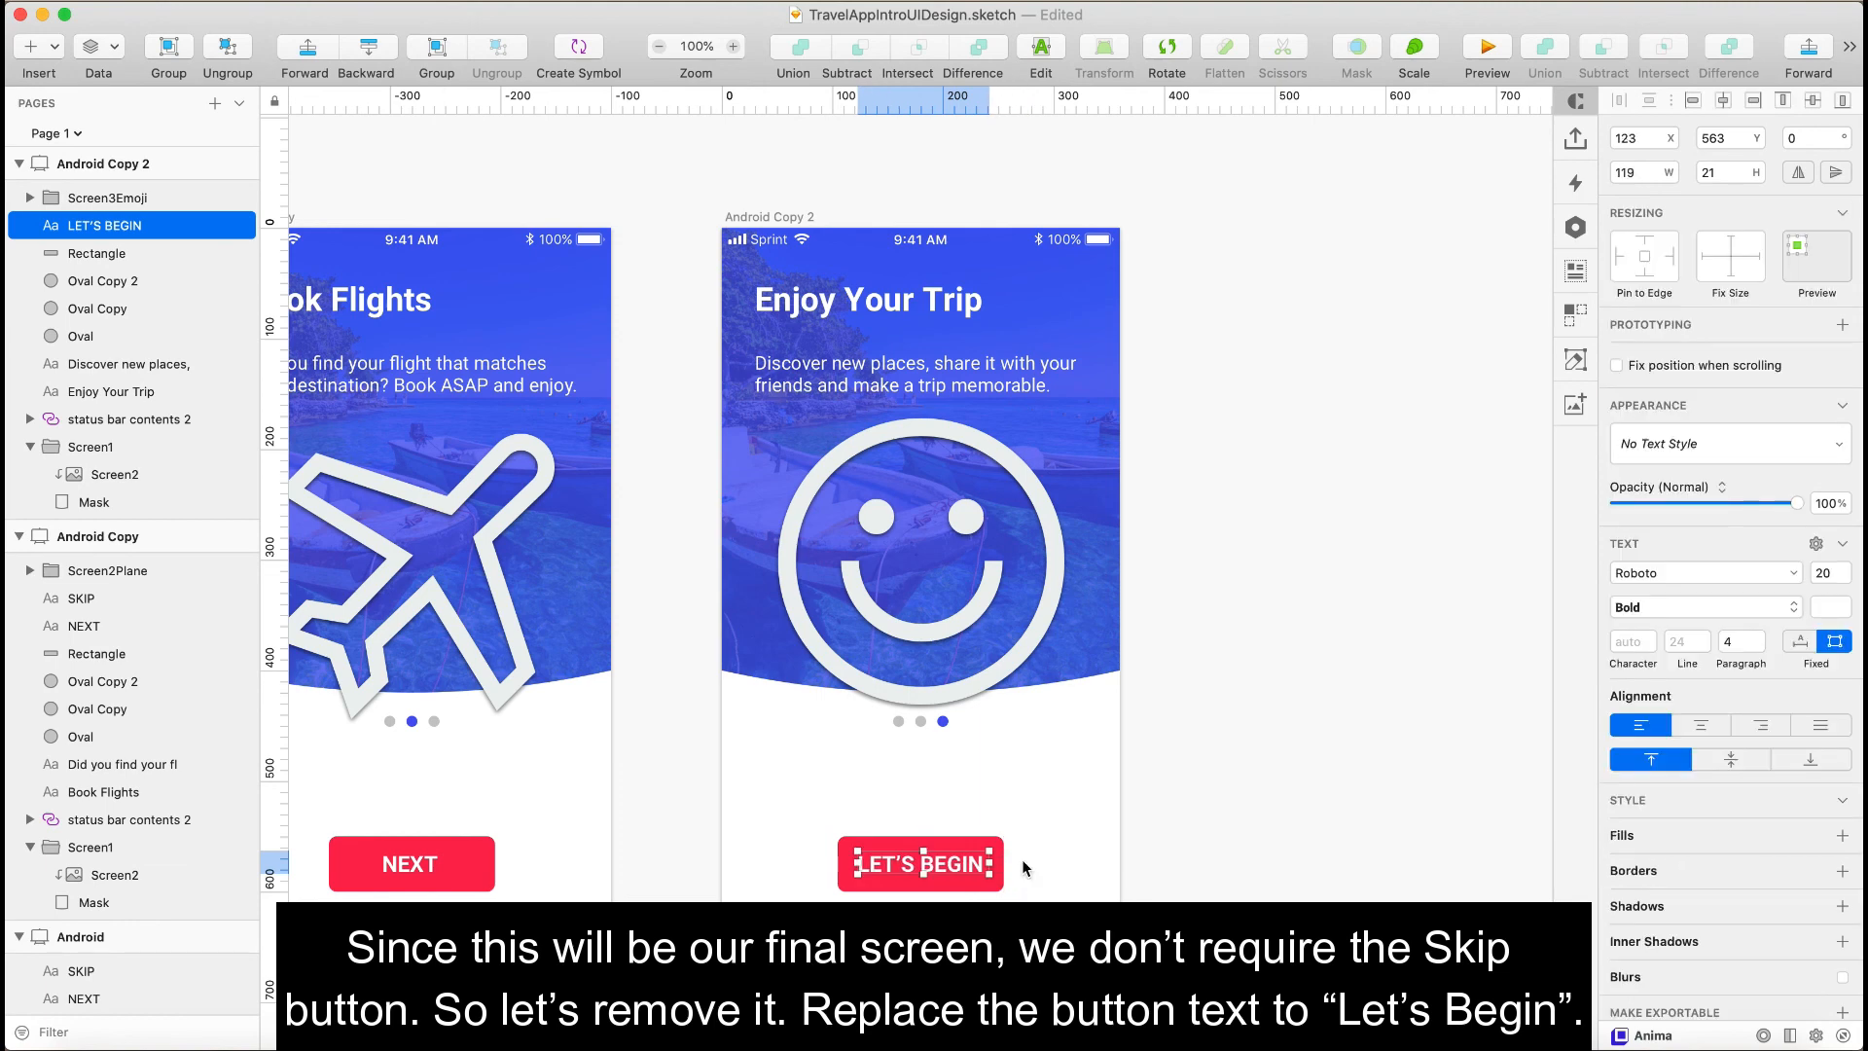
- Replace the final screen's masked background image with Screen3.jpg, sized 679.55 × 420, and save the document
left_click(1672, 177)
left_click(1671, 177)
left_click(1671, 177)
left_click(1671, 177)
left_click(1671, 177)
left_click(1672, 168)
key("alt")
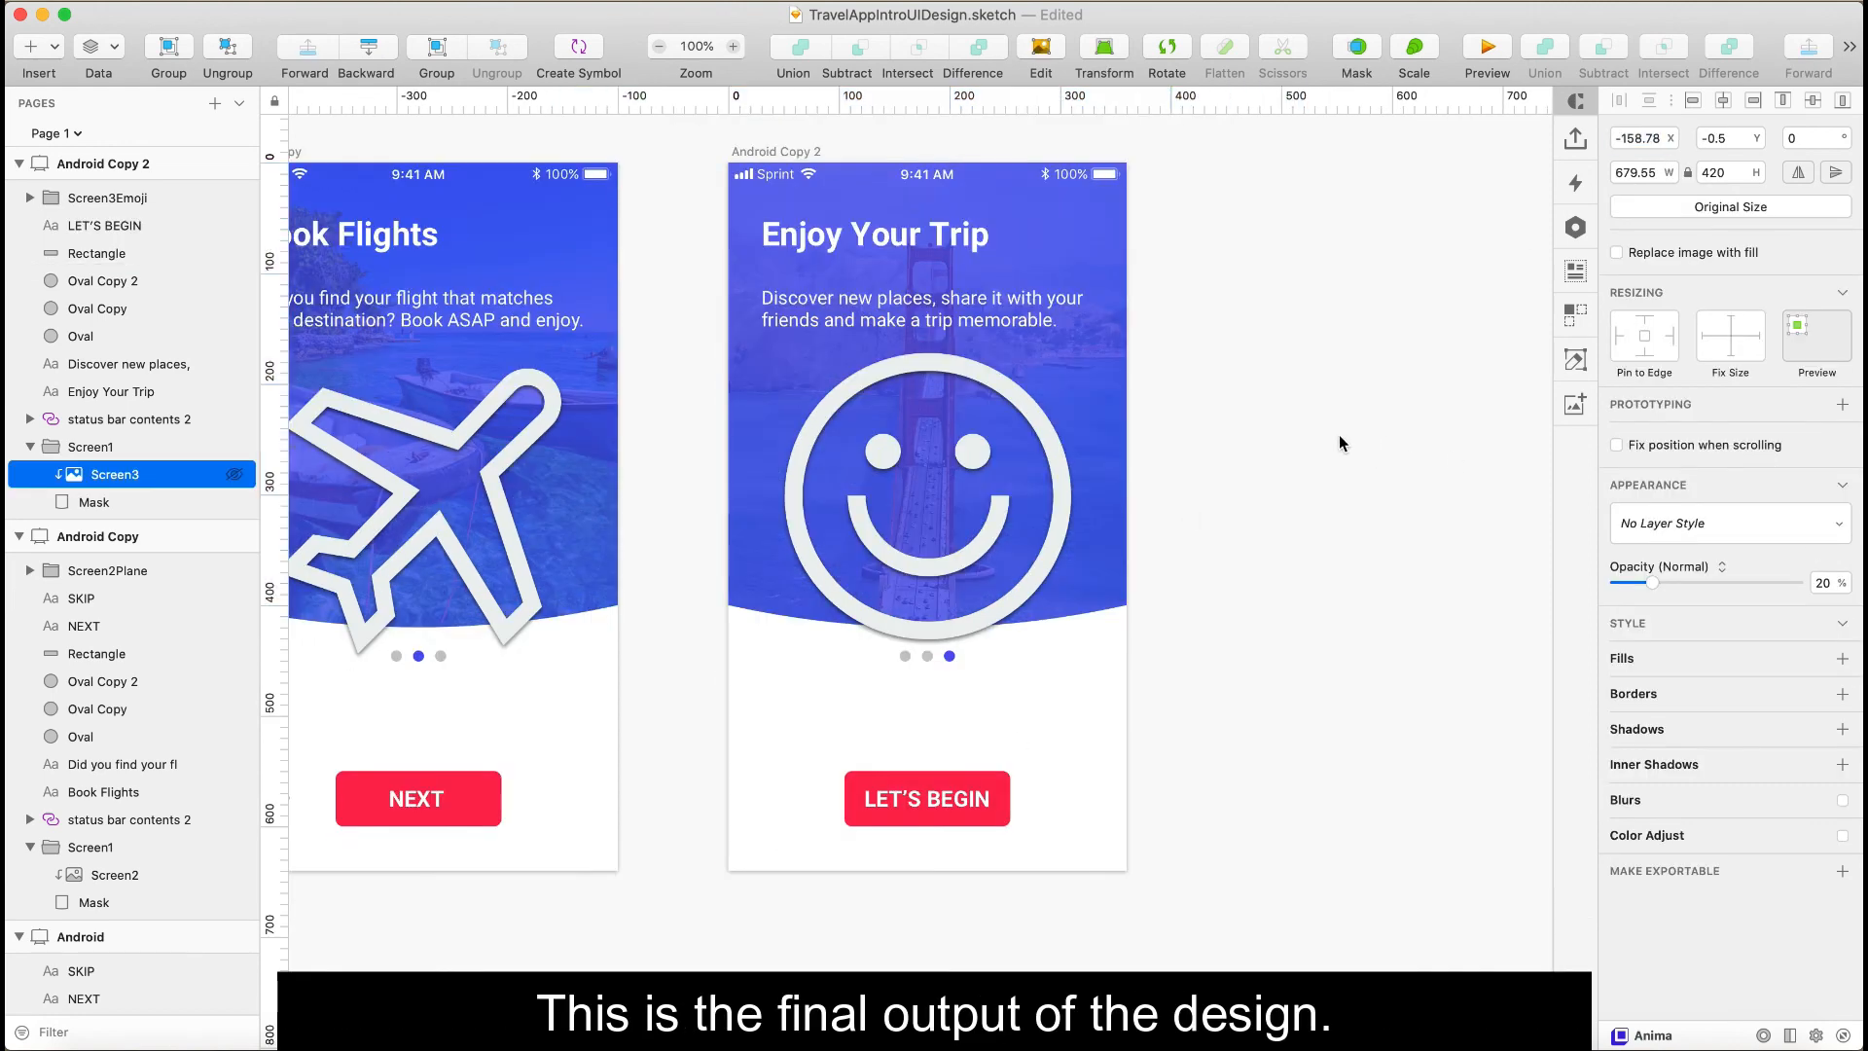
left_click(1338, 434)
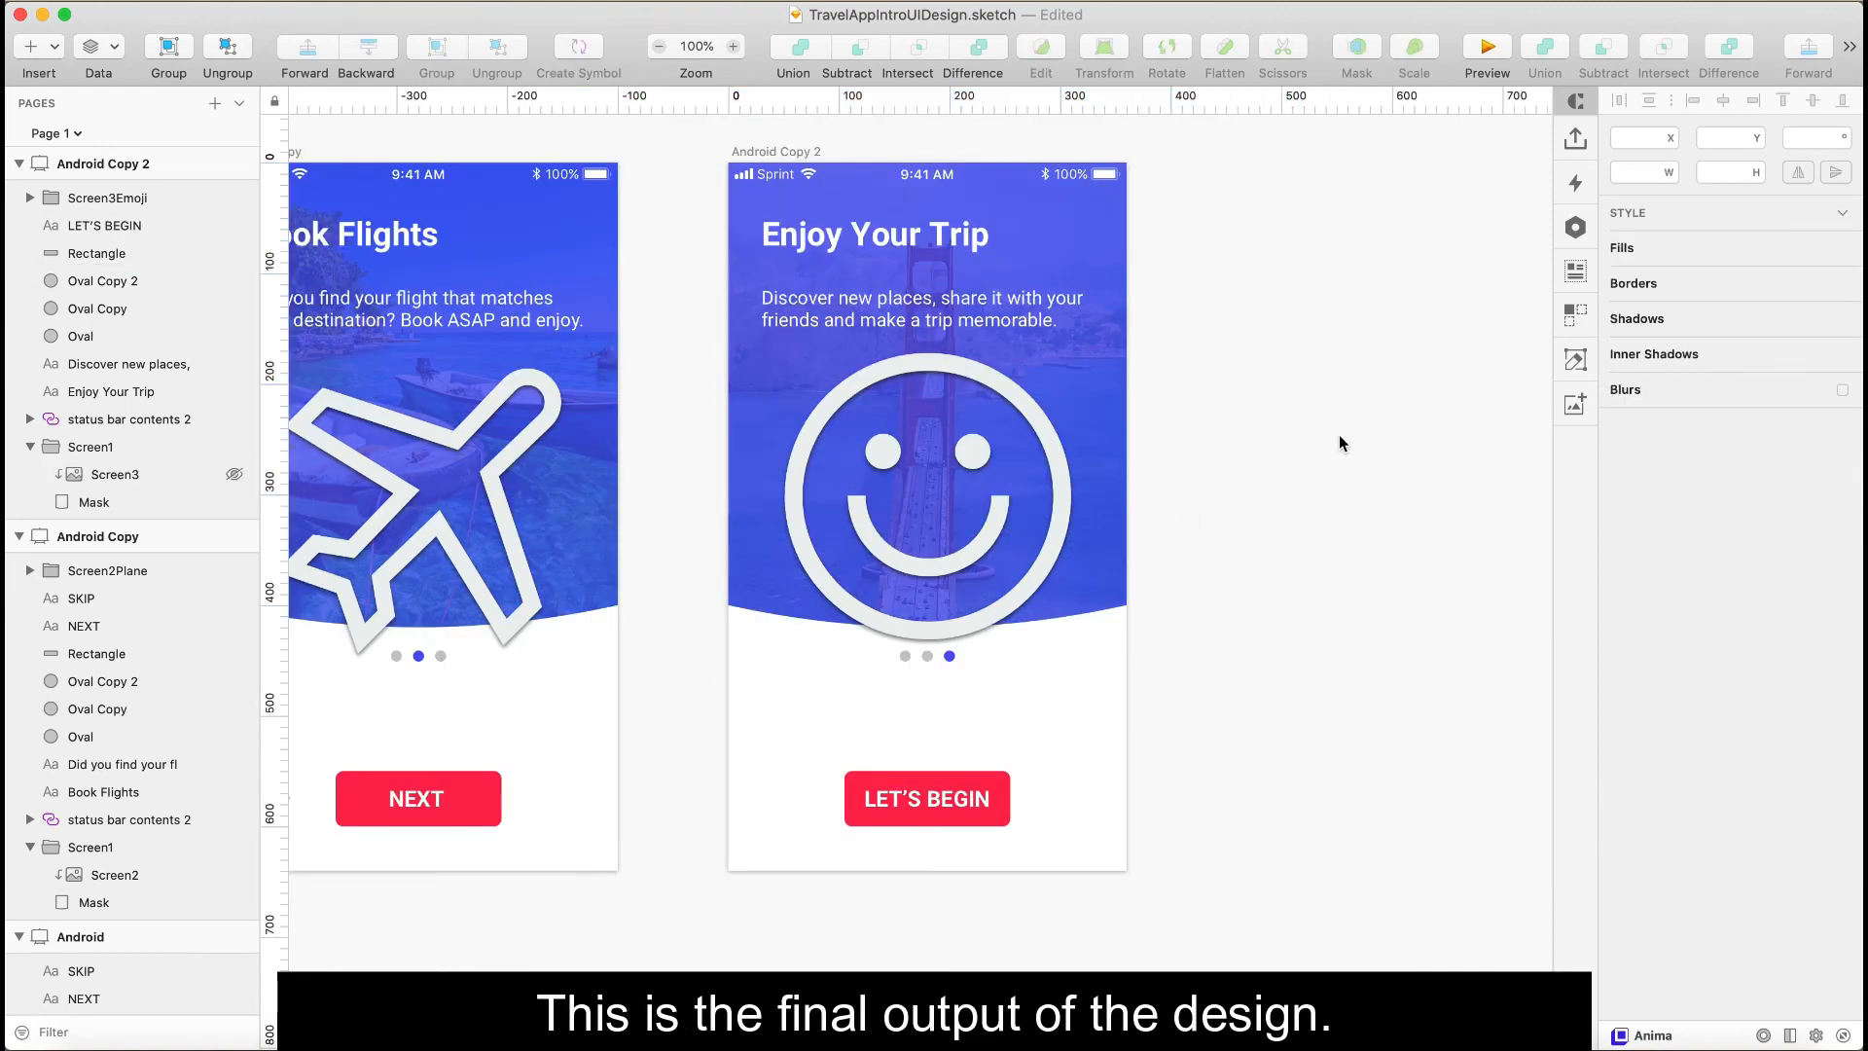
scroll(1339, 434, "left", 3)
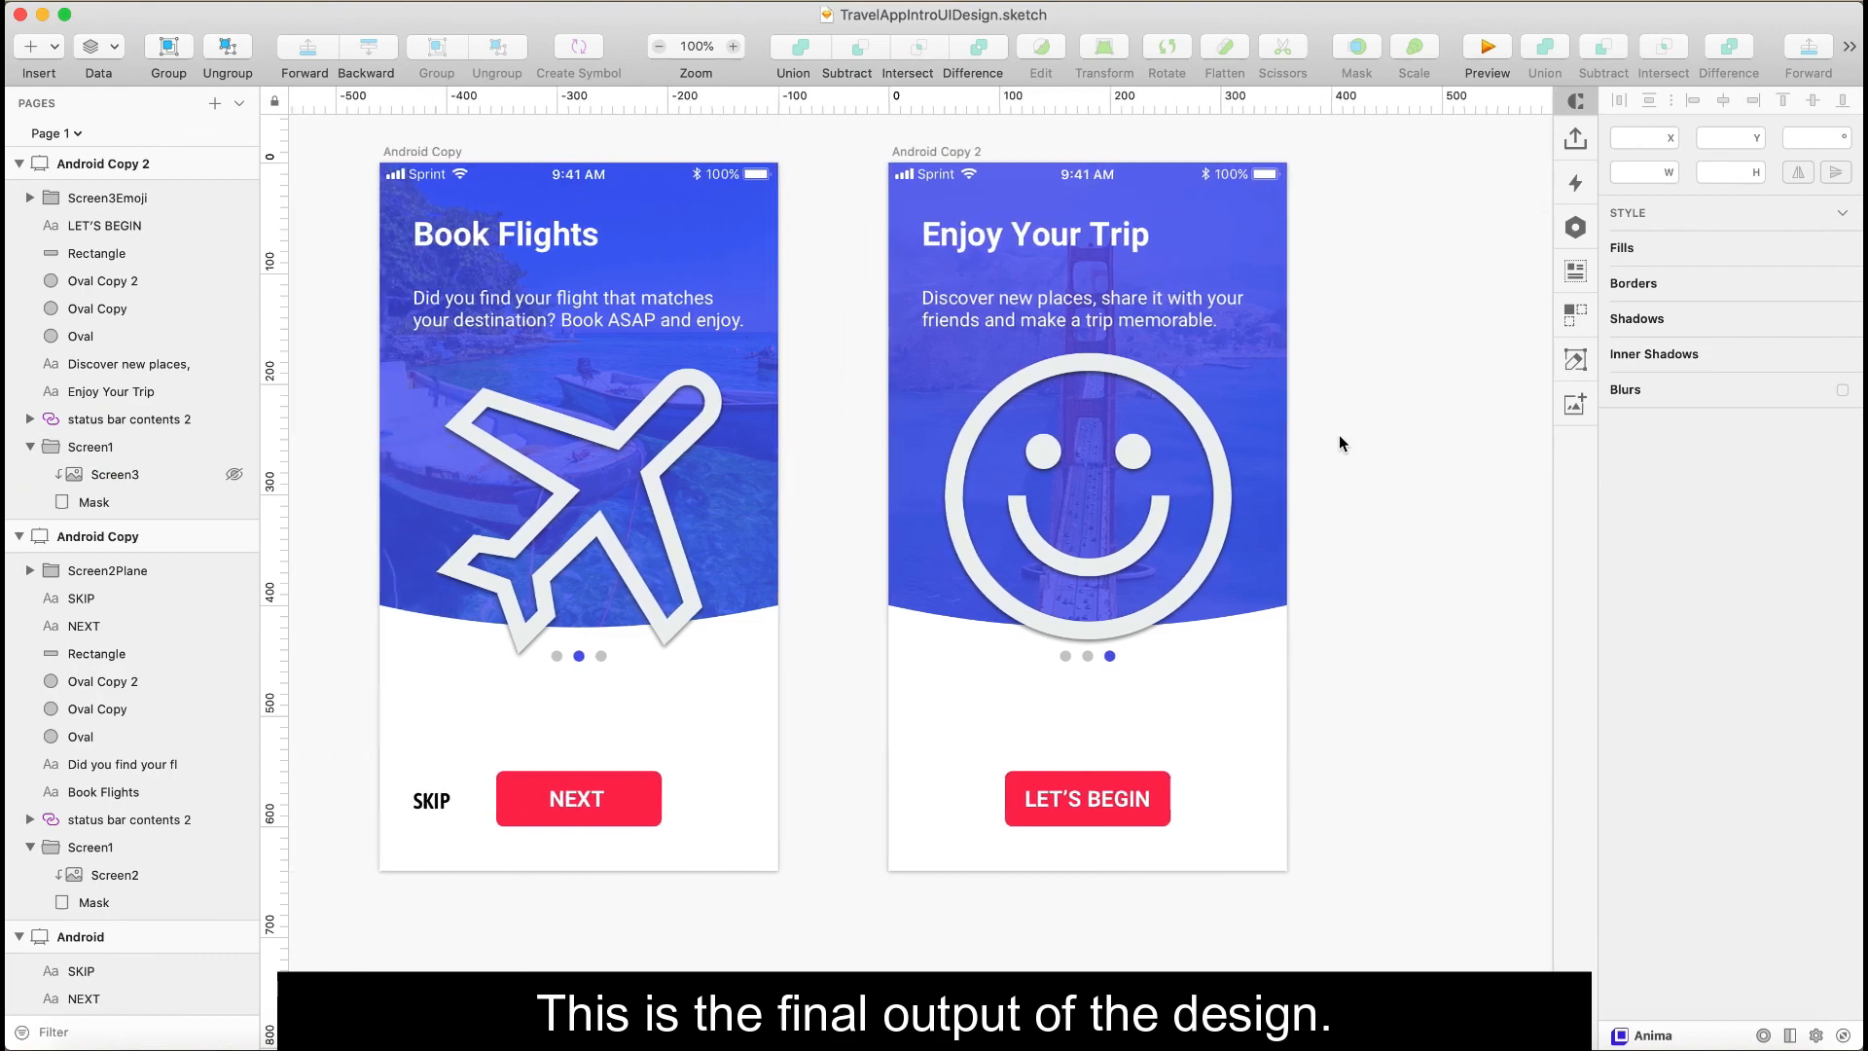
scroll(1338, 434, "left", 5)
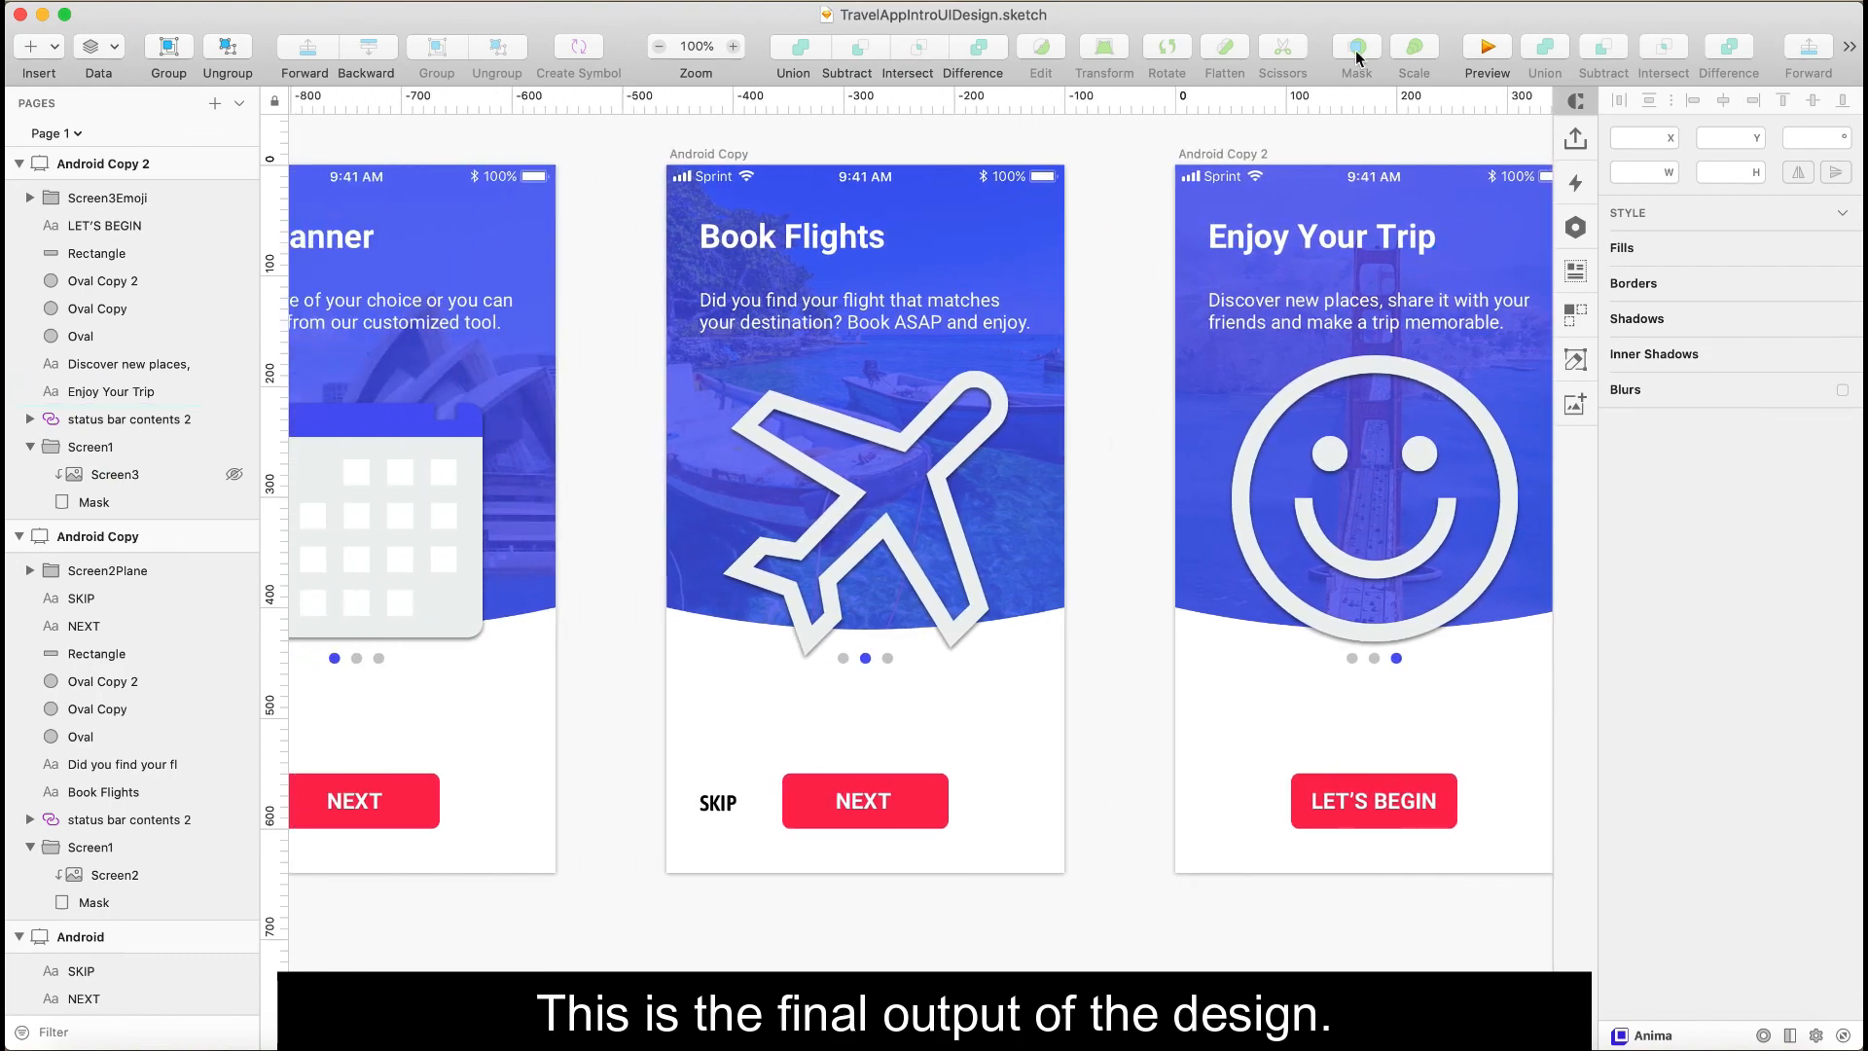